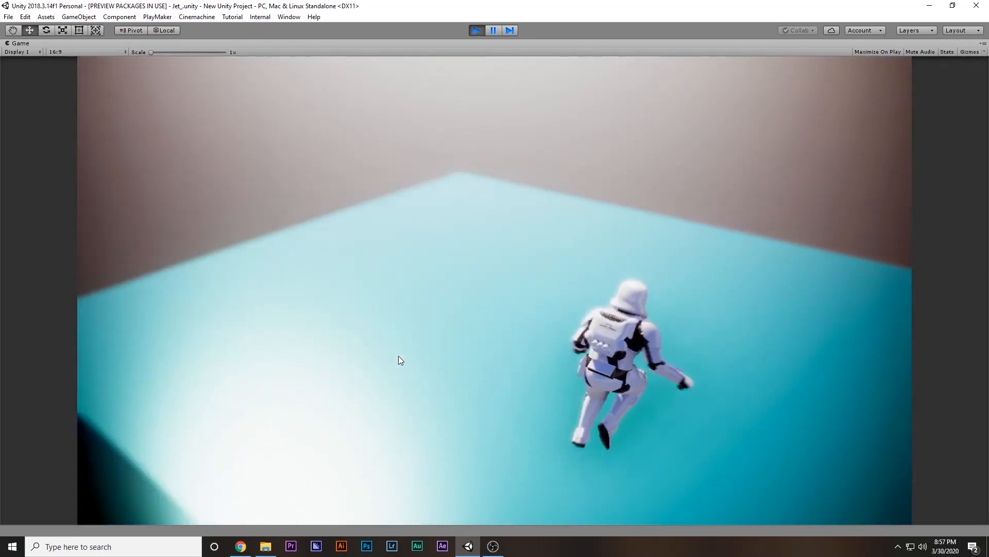
- Playtest the stormtrooper's walking and jetpack flight around and onto the blocks in the running scene
{"action": "key", "text": "a"}
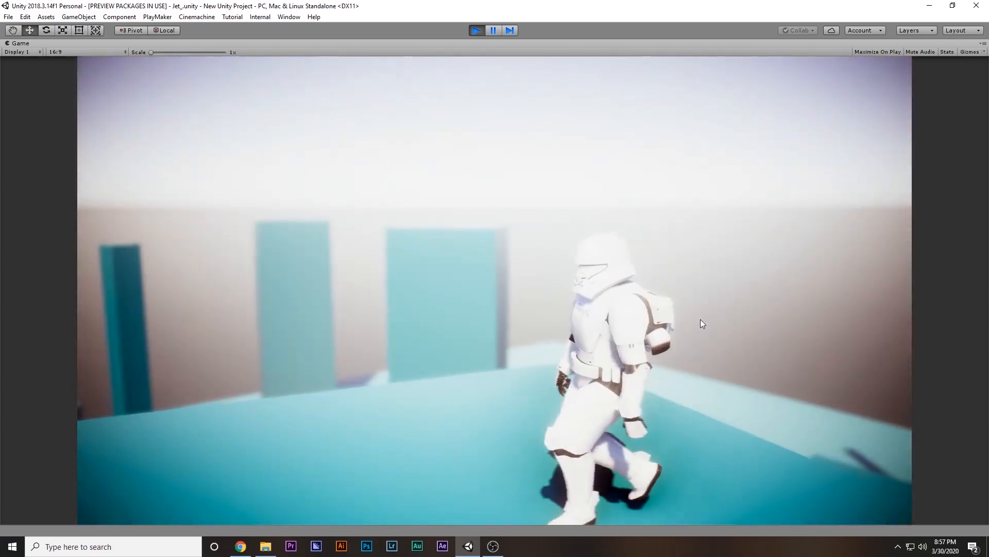
{"action": "key", "text": "s"}
{"action": "key", "text": "a"}
{"action": "key", "text": "s"}
{"action": "key", "text": "a"}
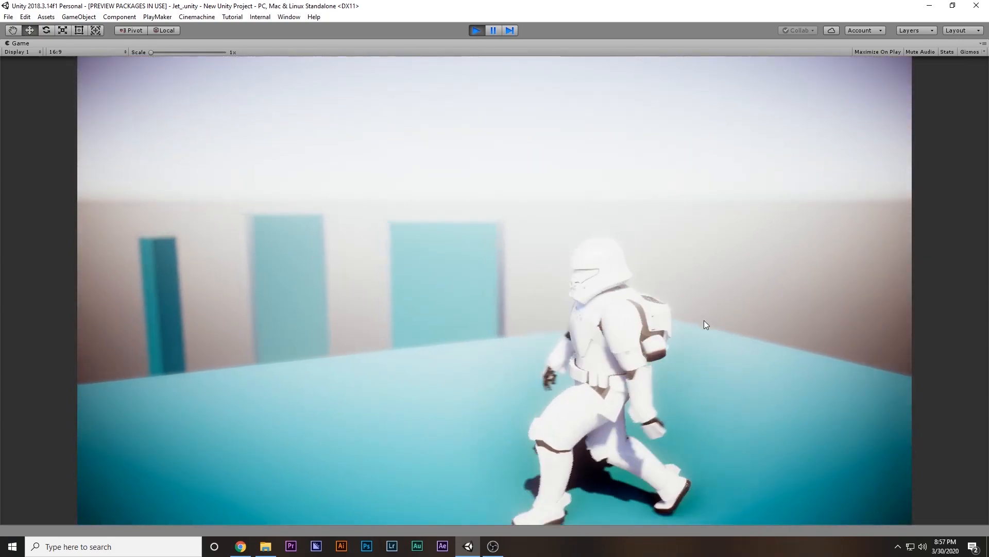
{"action": "key", "text": "w"}
{"action": "key", "text": "space"}
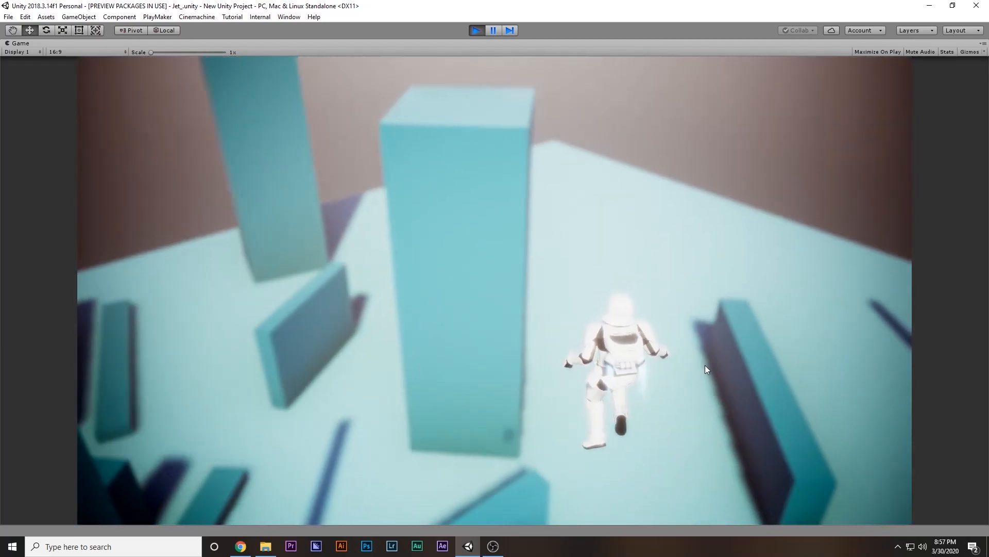
{"action": "key", "text": "space"}
{"action": "key", "text": "w"}
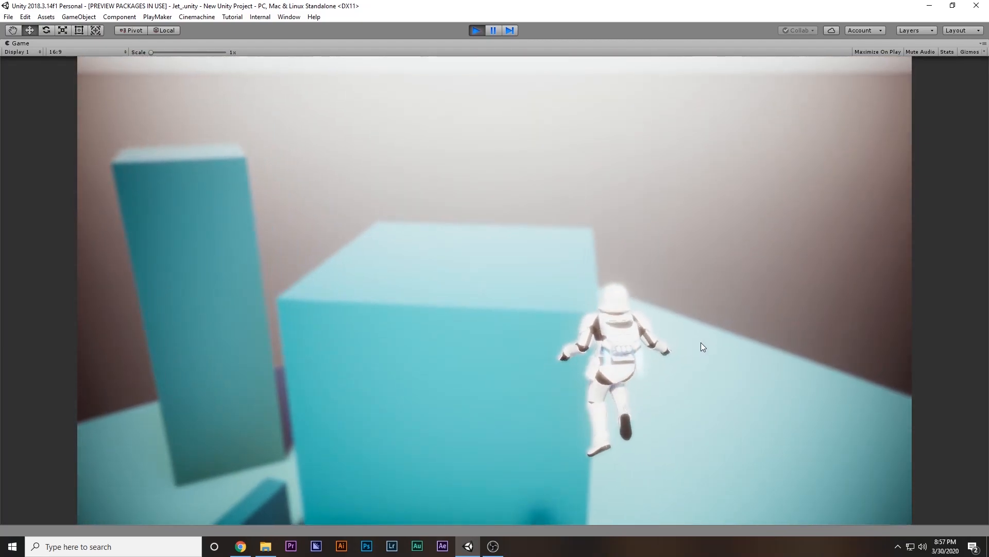
{"action": "key", "text": "w"}
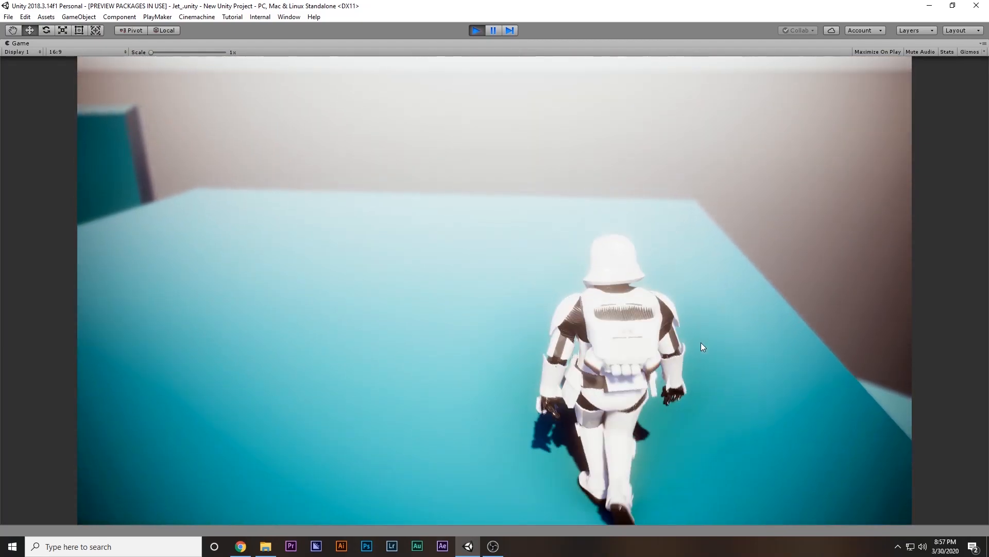
{"action": "key", "text": "w"}
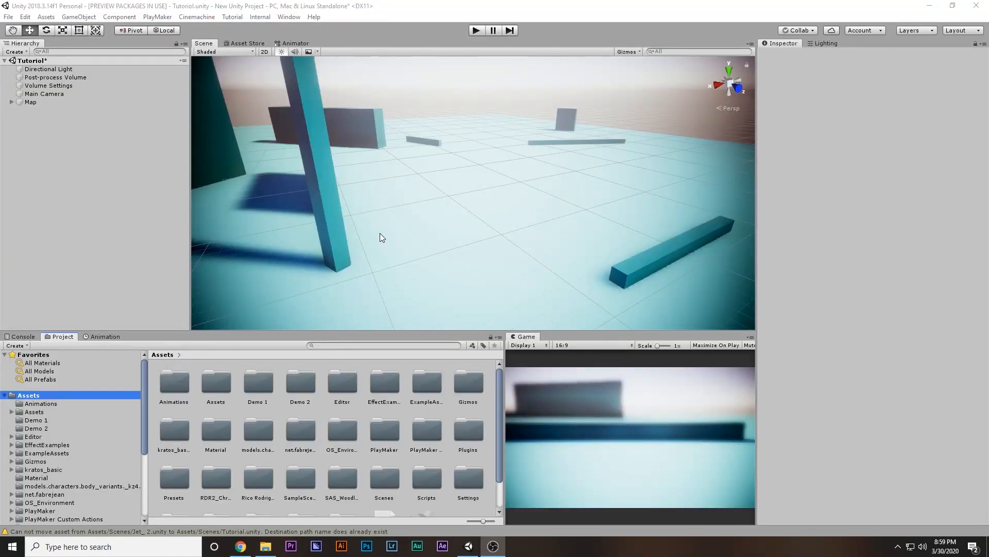
- Inspect the Directional Light and the Map object in the Tutorial scene
{"action": "right_click_drag", "start_coordinate": [379, 233], "coordinate": [438, 175]}
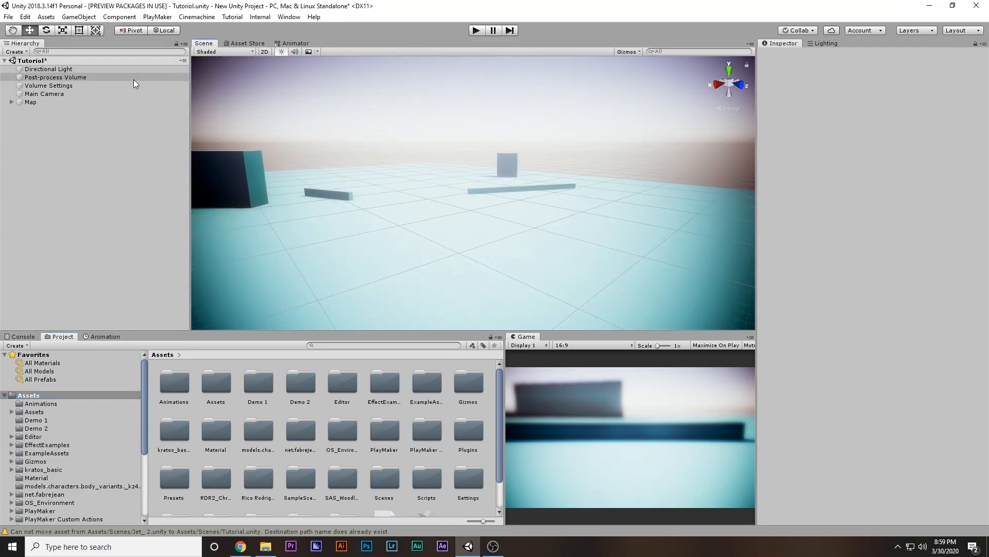
{"action": "left_click", "coordinate": [67, 70]}
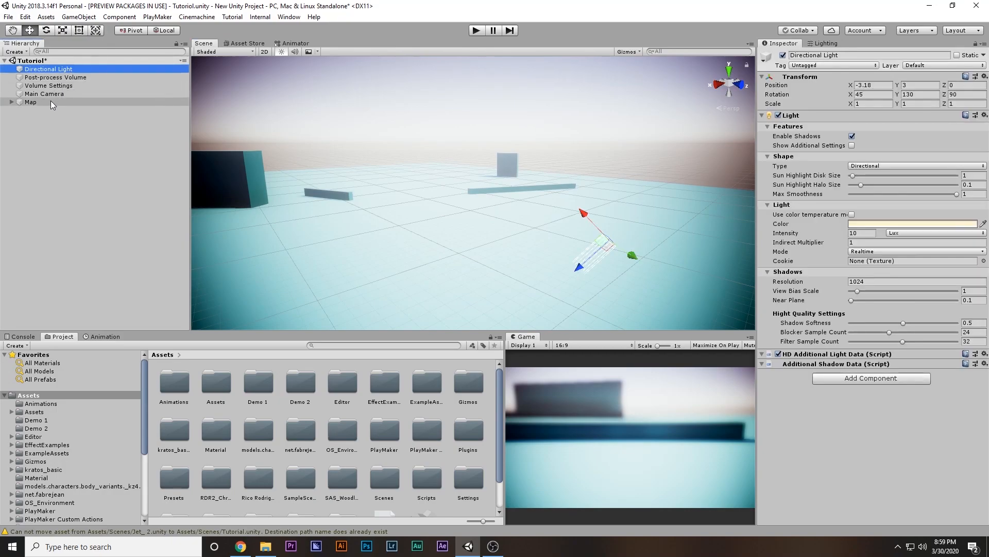
{"action": "left_click", "coordinate": [50, 102]}
{"action": "right_click_drag", "start_coordinate": [450, 195], "coordinate": [462, 214]}
- Compare the scene with the Main Camera's Post Process Layer disabled and enabled, leaving it enabled
{"action": "left_click", "coordinate": [50, 94]}
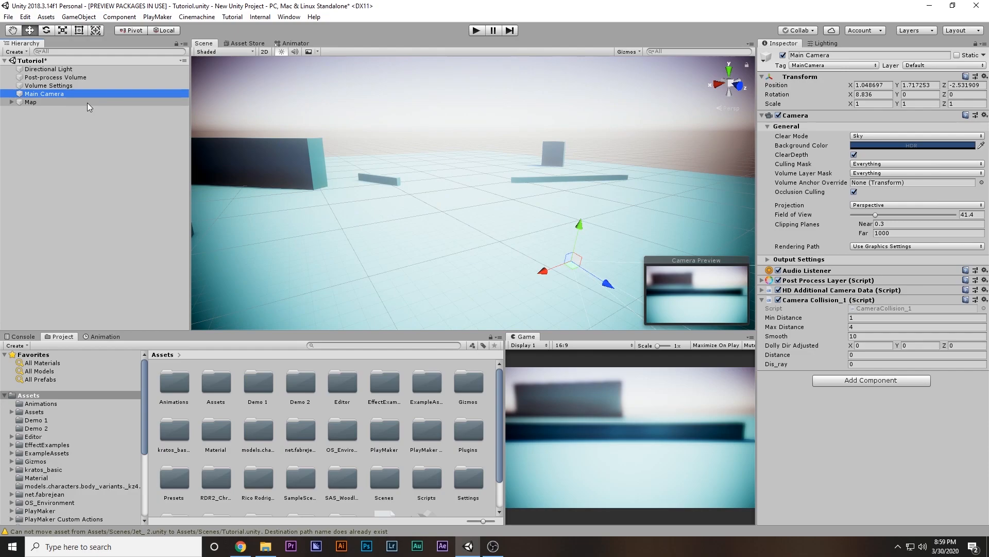
{"action": "left_click", "coordinate": [779, 280]}
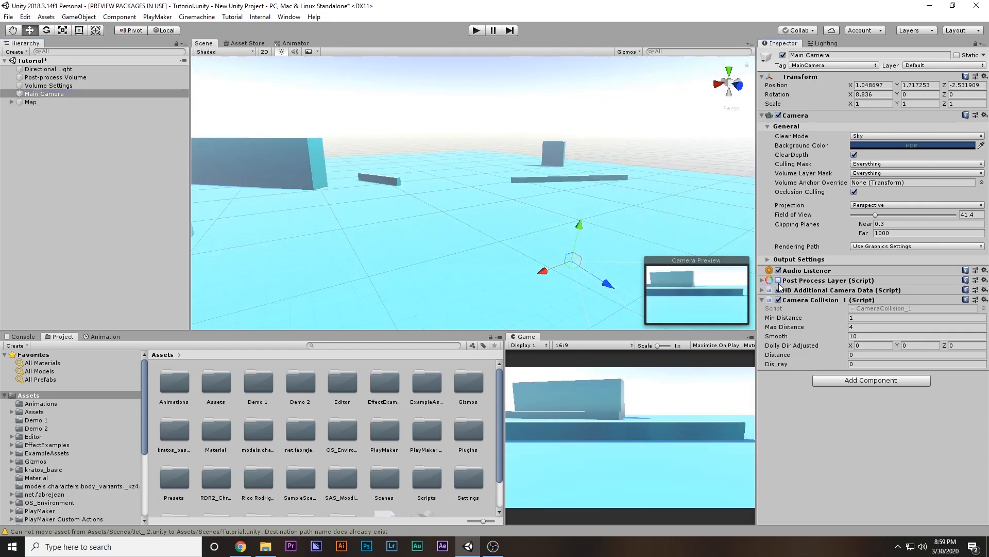
{"action": "left_click", "coordinate": [779, 281]}
{"action": "left_click", "coordinate": [779, 281]}
{"action": "left_click", "coordinate": [778, 280]}
{"action": "right_click_drag", "start_coordinate": [494, 206], "coordinate": [524, 202]}
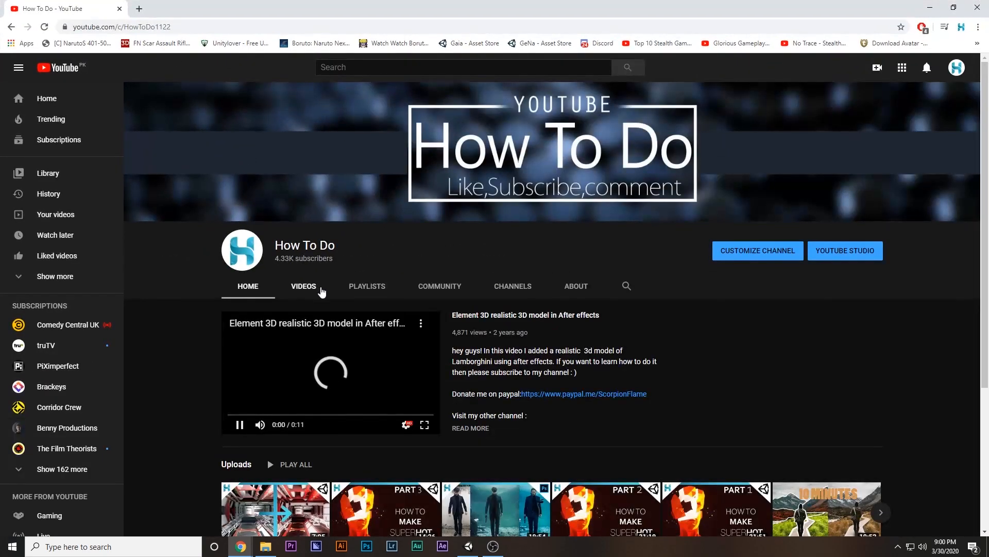
- Browse the uploaded videos of the How To Do channel on YouTube, and return to Unity
{"action": "left_click", "coordinate": [319, 286]}
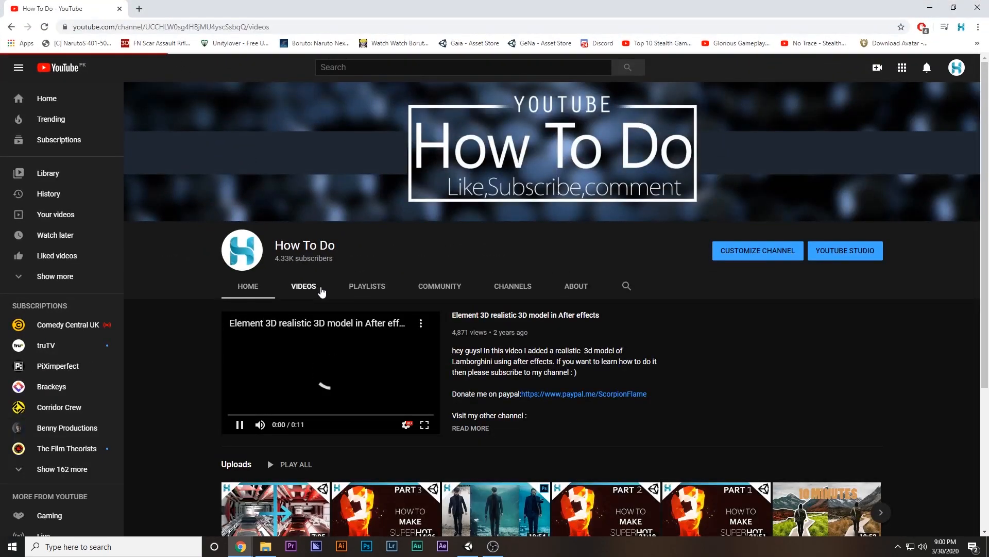
{"action": "scroll", "coordinate": [496, 356], "scroll_direction": "down", "scroll_amount": 7}
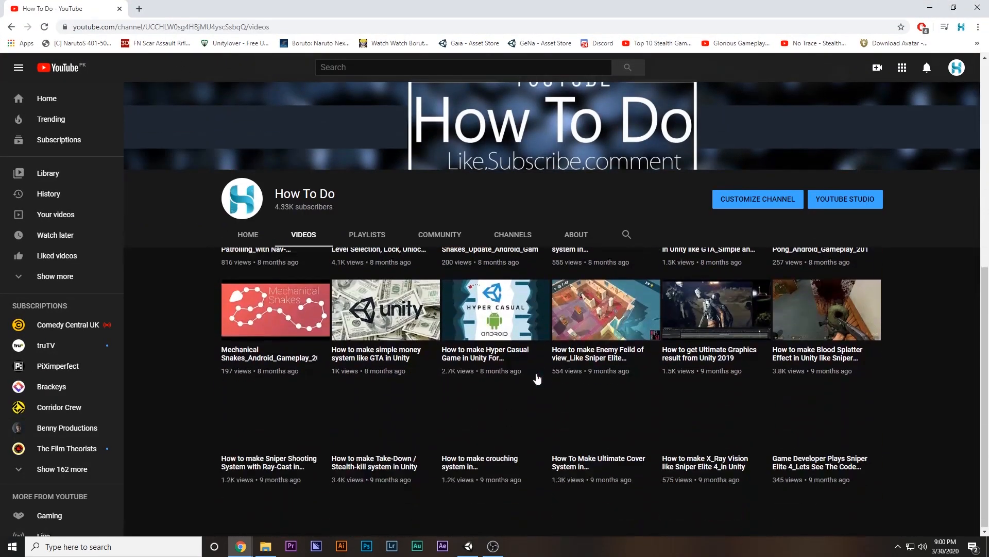
{"action": "scroll", "coordinate": [507, 329], "scroll_direction": "down", "scroll_amount": 4}
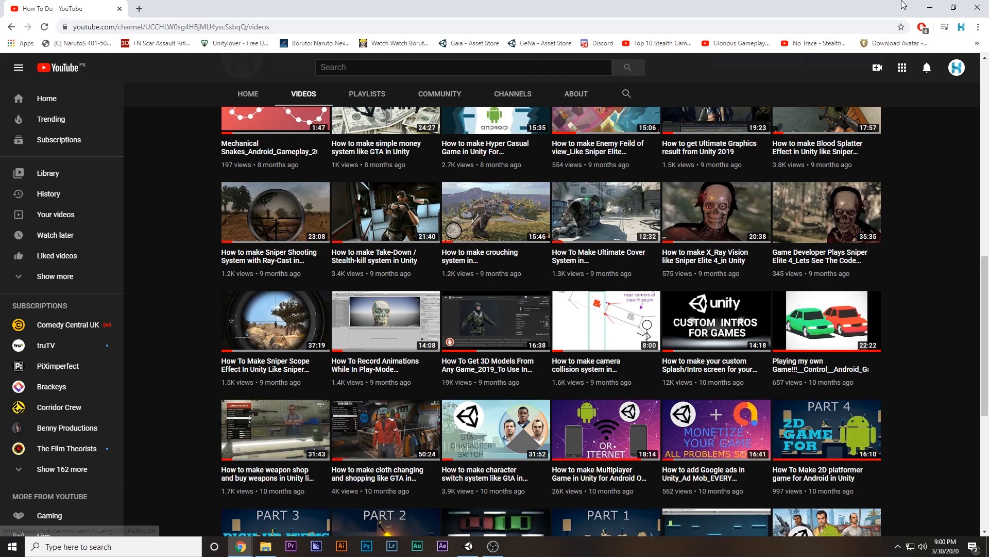
{"action": "left_click", "coordinate": [931, 7]}
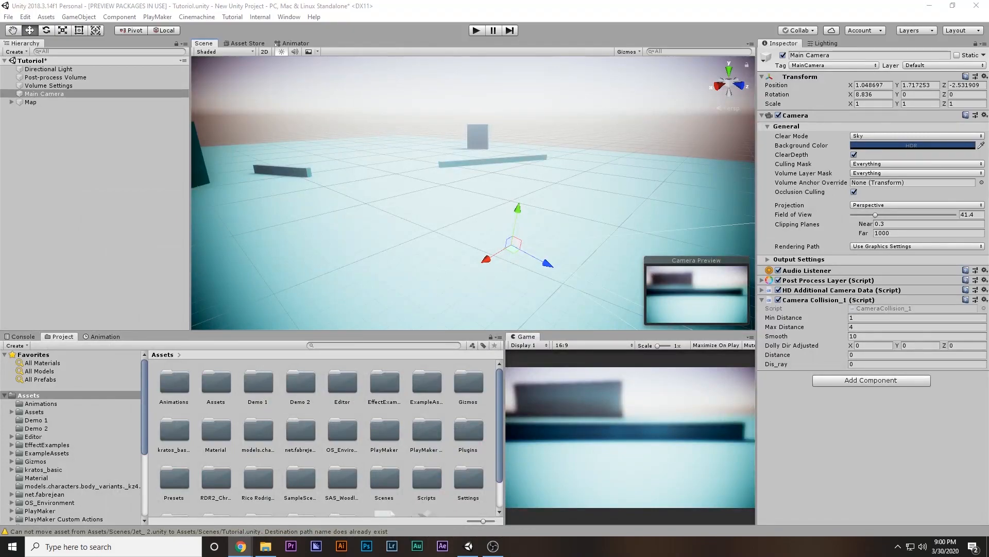
- Open the Animations folder and examine the Rig and Animation import settings of Stand To Roll (1)
{"action": "left_click", "coordinate": [179, 386]}
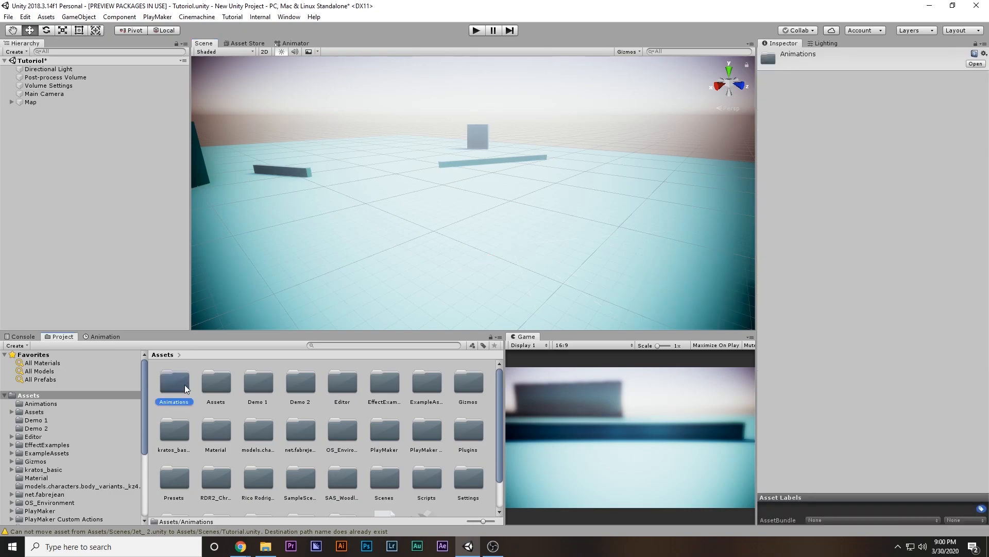
{"action": "double_click", "coordinate": [179, 384]}
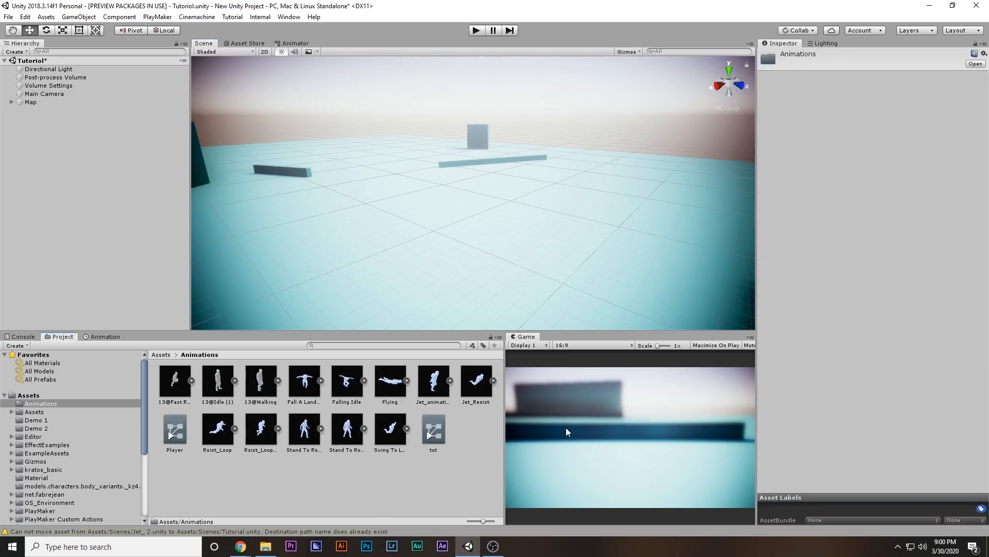
{"action": "left_click", "coordinate": [357, 428]}
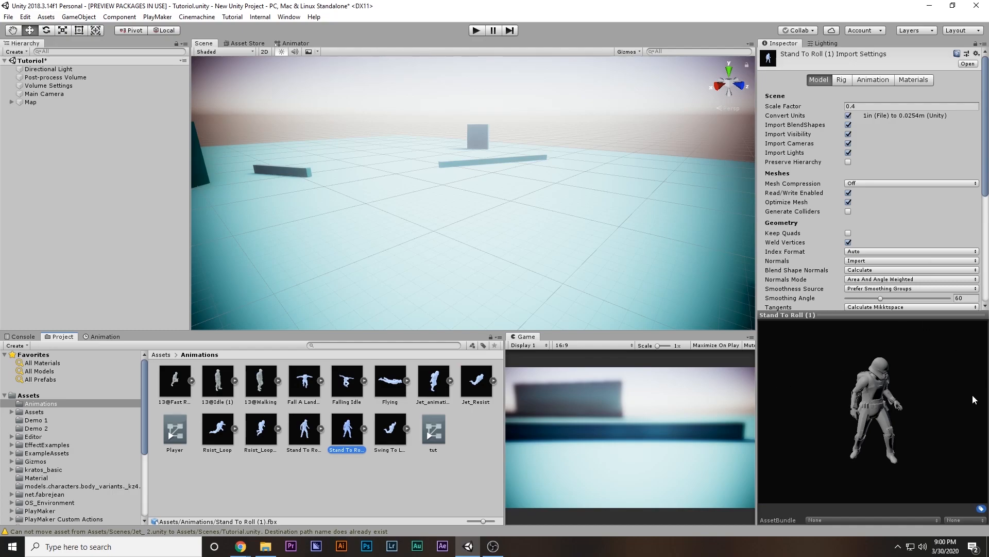
{"action": "left_click", "coordinate": [844, 80]}
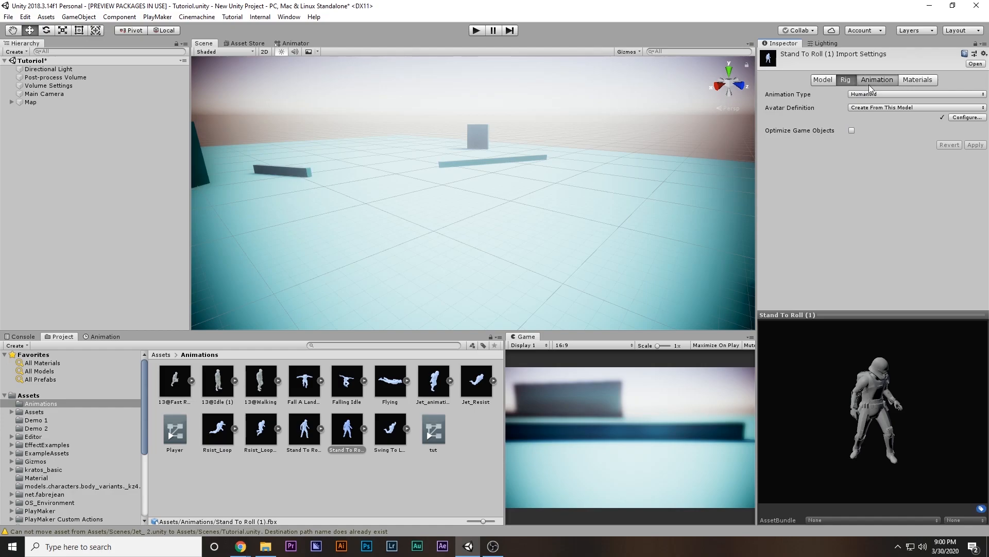
{"action": "left_click", "coordinate": [868, 82]}
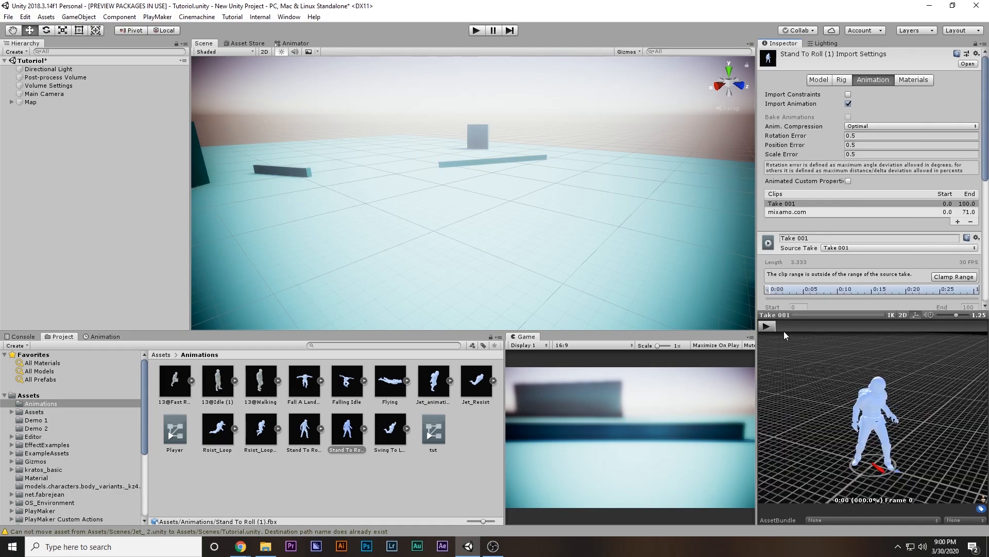
- Scrub through the Take 001 clip and view the stormtrooper model from several angles in the preview
{"action": "left_click_drag", "start_coordinate": [787, 327], "coordinate": [827, 329]}
{"action": "left_click_drag", "start_coordinate": [828, 326], "coordinate": [781, 328]}
{"action": "left_click_drag", "start_coordinate": [853, 388], "coordinate": [872, 388]}
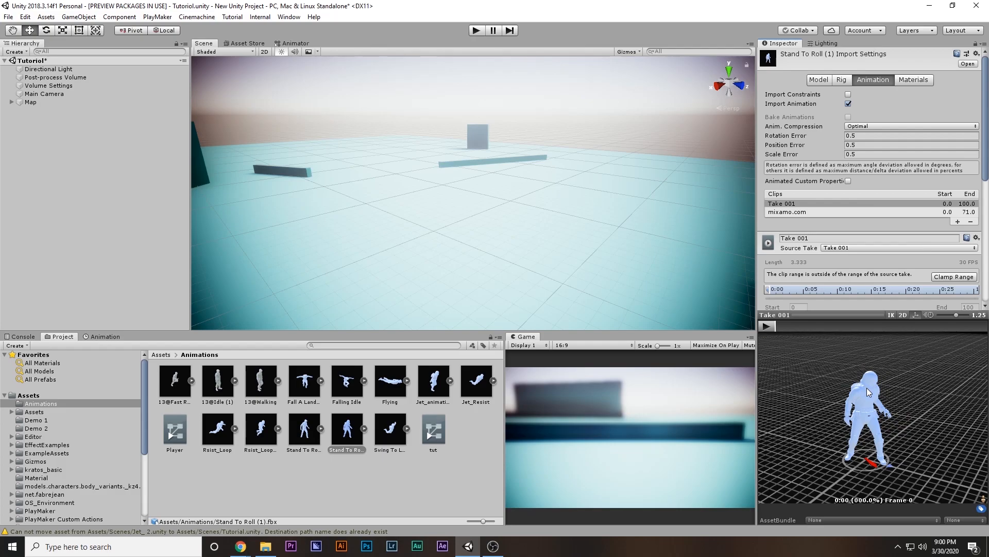
{"action": "left_click_drag", "start_coordinate": [867, 387], "coordinate": [892, 393]}
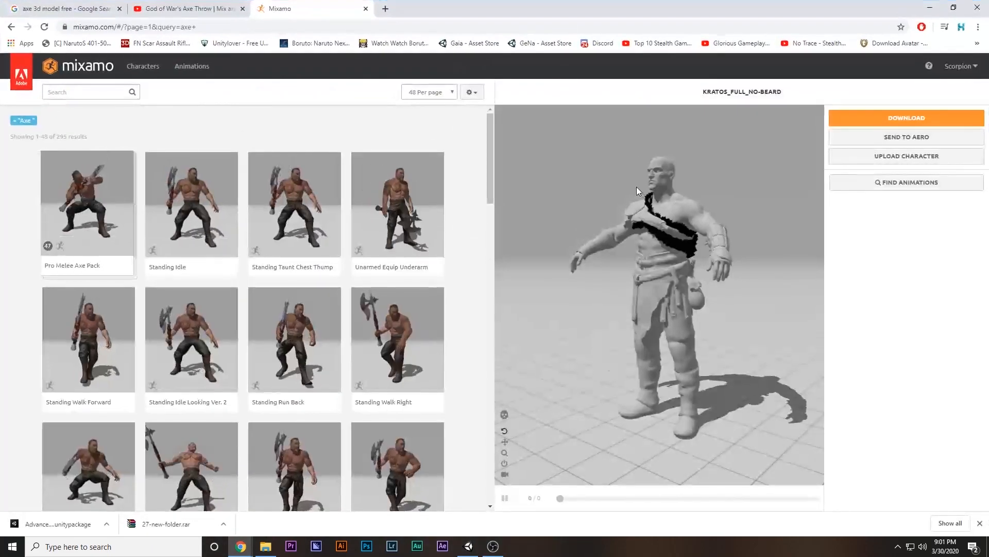
- Examine the back of the Kratos character and the animation search on Mixamo, and return to Unity
{"action": "left_click_drag", "start_coordinate": [608, 233], "coordinate": [711, 234]}
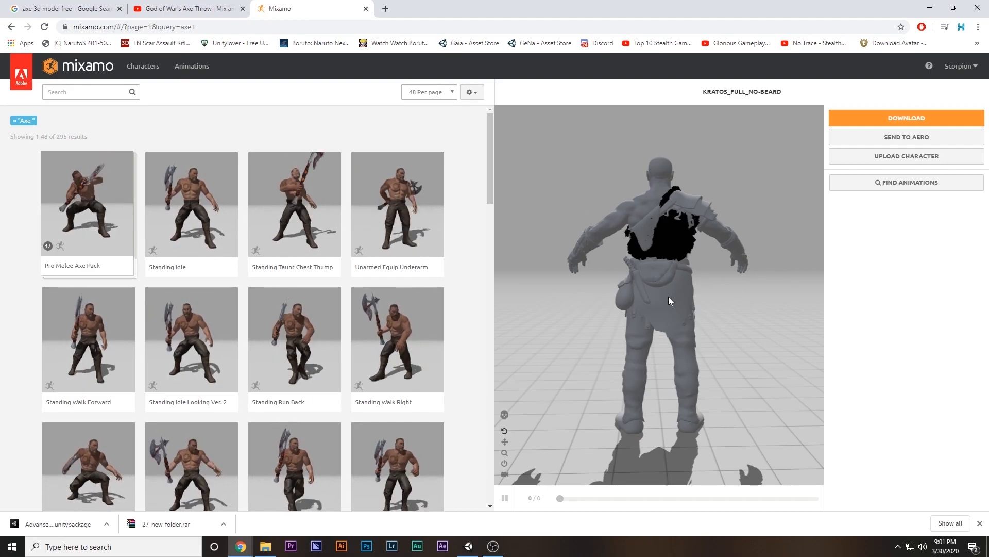
{"action": "left_click", "coordinate": [90, 93]}
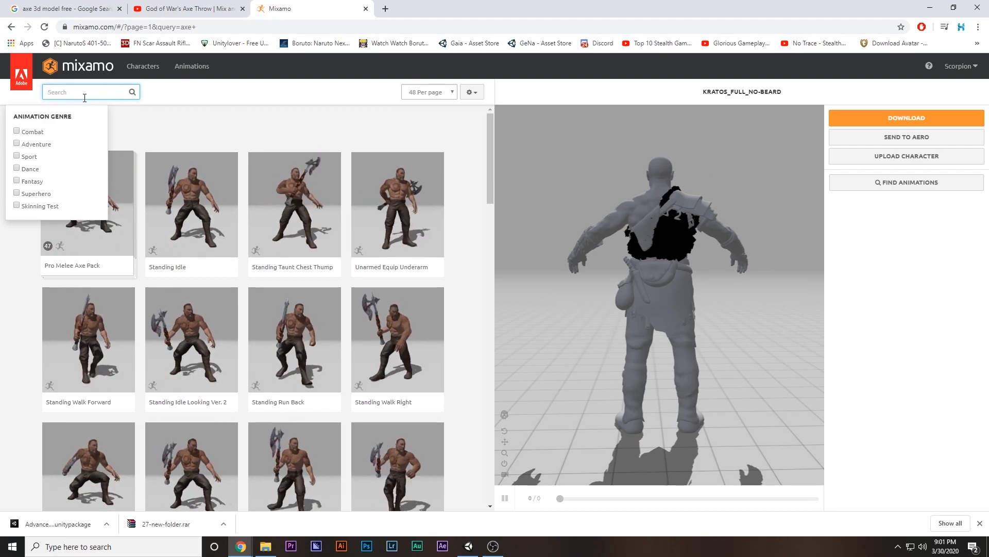
{"action": "left_click", "coordinate": [468, 545]}
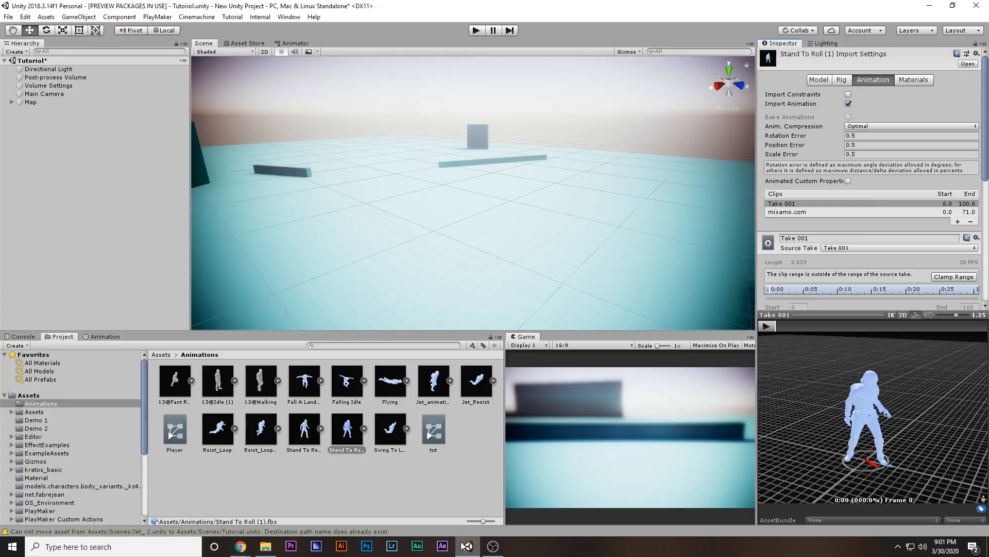
- Delete the tut animator controller from the Animations folder
{"action": "left_click", "coordinate": [360, 478]}
{"action": "left_click", "coordinate": [432, 435]}
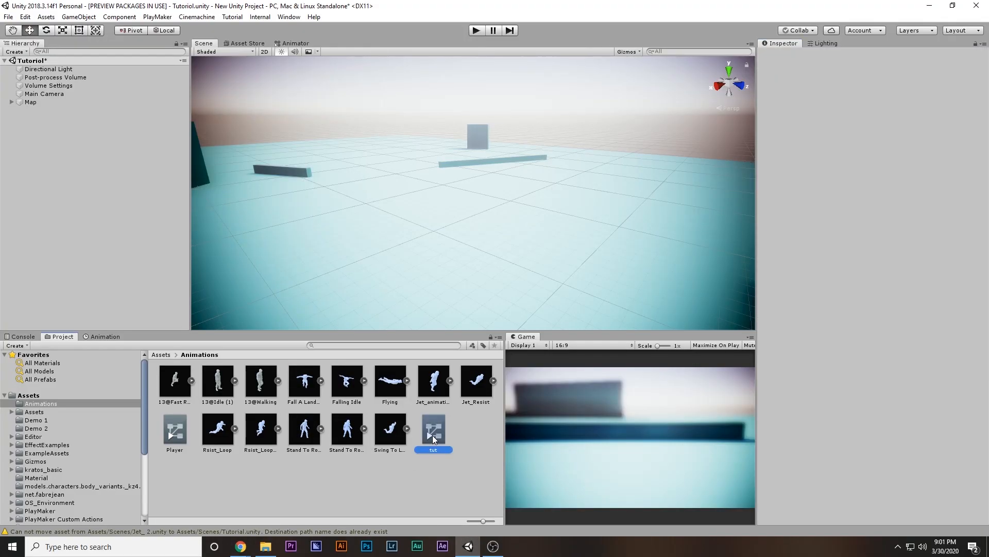
{"action": "key", "text": "Delete"}
{"action": "key", "text": "Return"}
- Place the Stand To Roll (1) model from the Animations folder on the floor in the scene
{"action": "left_click", "coordinate": [342, 436]}
{"action": "left_click_drag", "start_coordinate": [862, 403], "coordinate": [814, 371]}
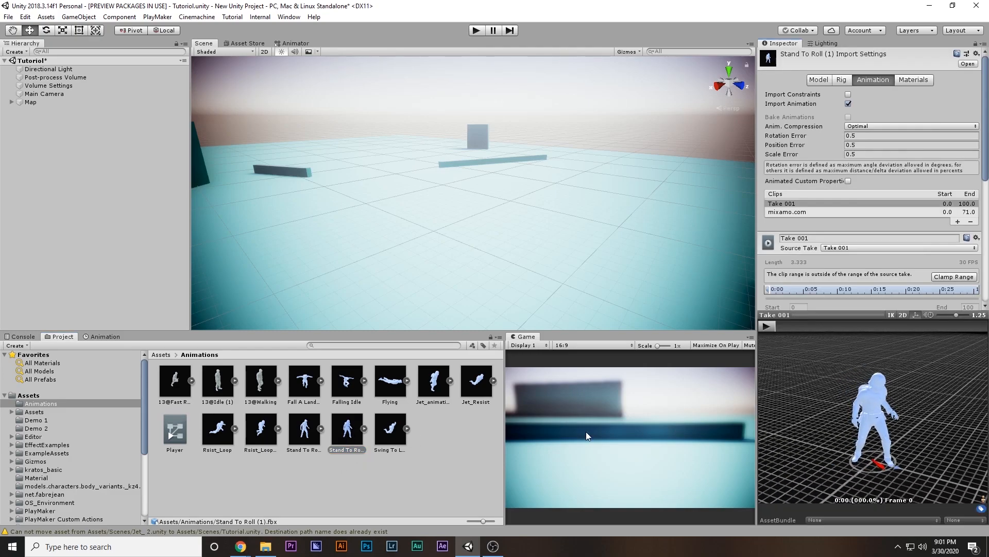
{"action": "left_click_drag", "start_coordinate": [348, 434], "coordinate": [341, 281]}
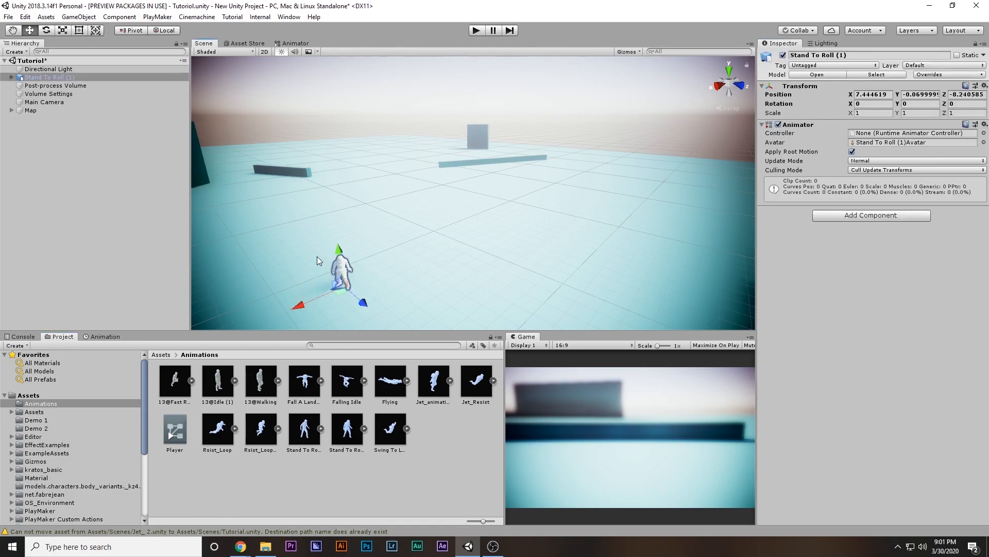
- Reset the Transform of the Stand To Roll (1) character and bring it into close view
{"action": "middle_click_drag", "start_coordinate": [366, 283], "coordinate": [477, 245]}
{"action": "scroll", "coordinate": [477, 245], "scroll_direction": "up", "scroll_amount": 2}
{"action": "middle_click_drag", "start_coordinate": [391, 304], "coordinate": [513, 172]}
{"action": "scroll", "coordinate": [419, 251], "scroll_direction": "up", "scroll_amount": 1}
{"action": "left_click", "coordinate": [984, 87]}
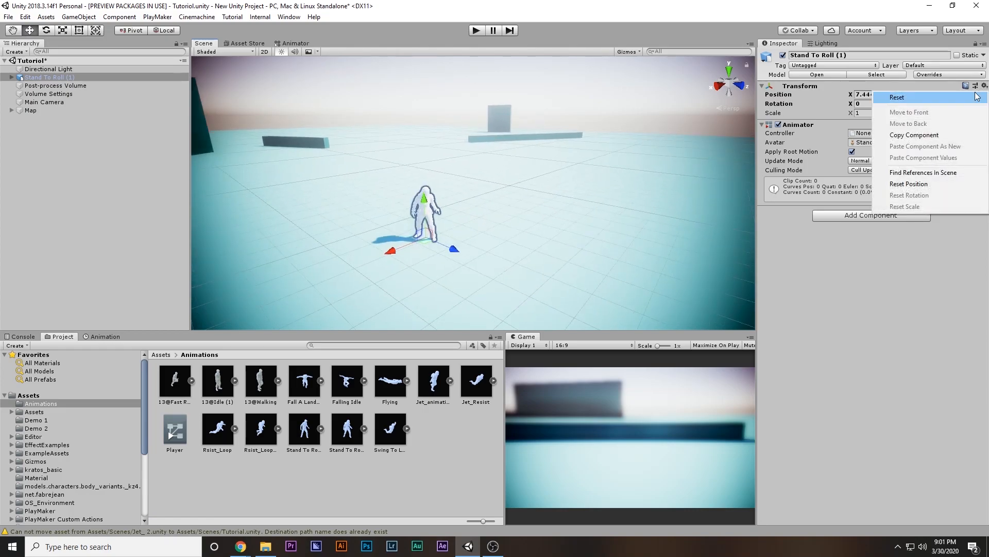
{"action": "left_click", "coordinate": [958, 97]}
{"action": "key", "text": "f"}
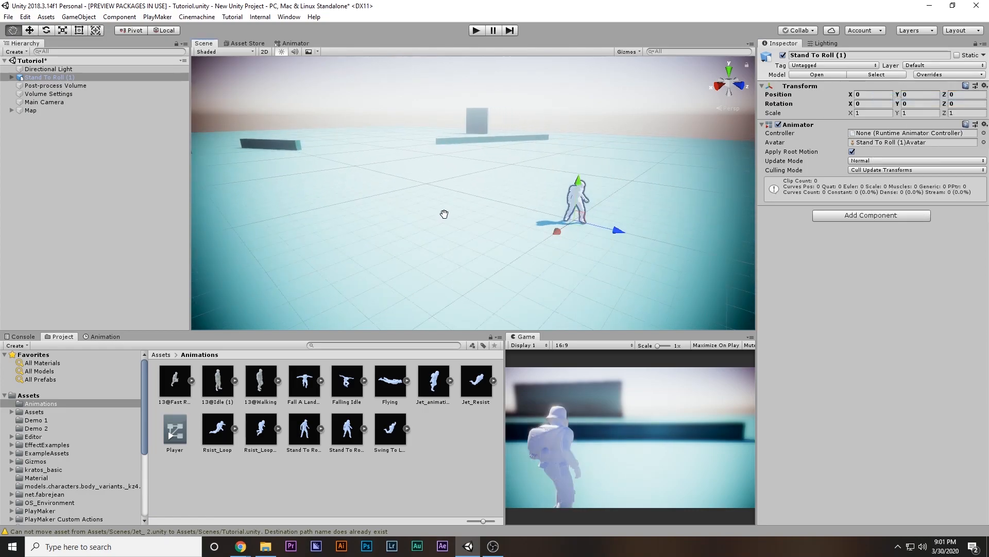
{"action": "scroll", "coordinate": [559, 176], "scroll_direction": "up", "scroll_amount": 6}
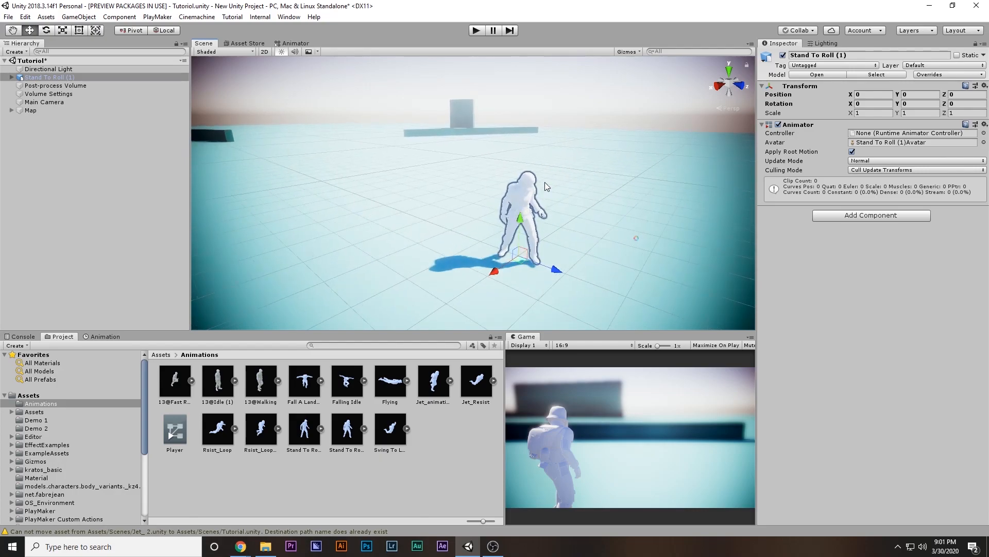
{"action": "middle_click_drag", "start_coordinate": [502, 202], "coordinate": [479, 212]}
{"action": "scroll", "coordinate": [480, 212], "scroll_direction": "up", "scroll_amount": 2}
{"action": "scroll", "coordinate": [480, 214], "scroll_direction": "up", "scroll_amount": 1}
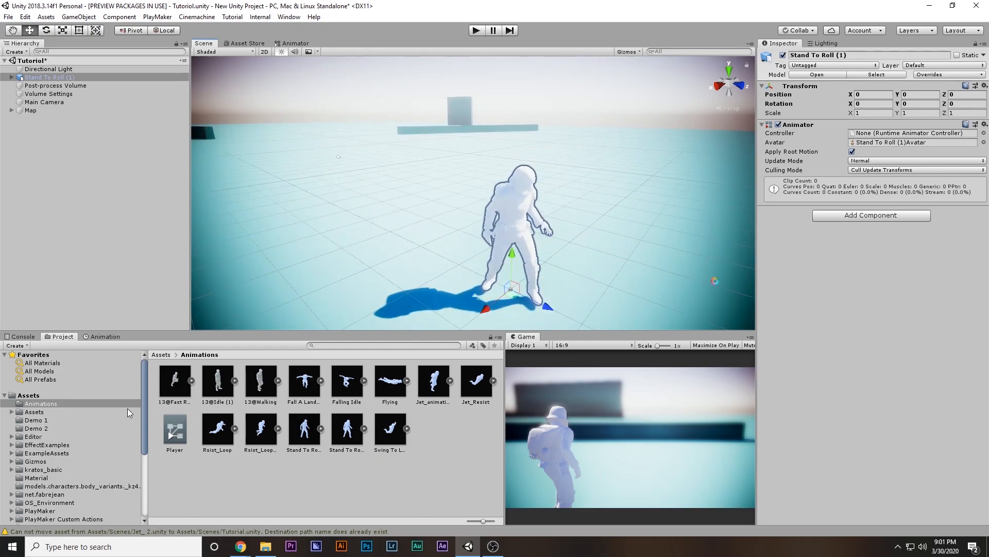
- Look through the SWBF2_JetTrooper asset folders down to the torso textures for materials that suit the character
{"action": "left_click", "coordinate": [56, 393]}
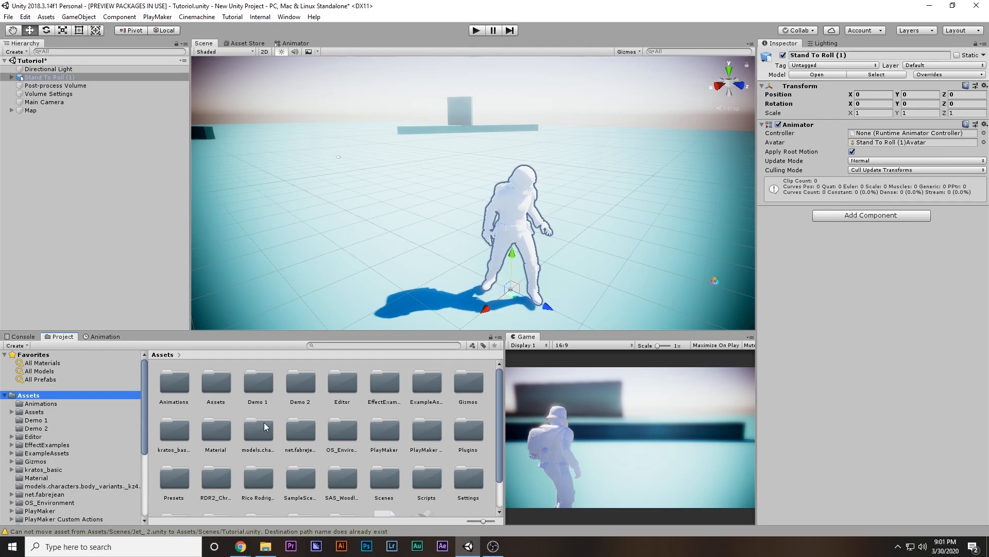
{"action": "scroll", "coordinate": [283, 429], "scroll_direction": "down", "scroll_amount": 1}
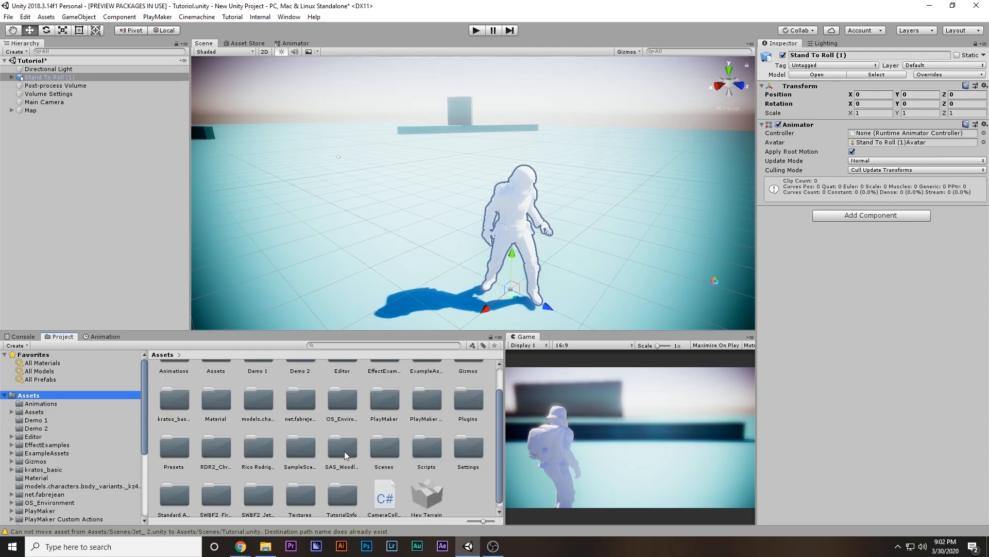
{"action": "scroll", "coordinate": [253, 477], "scroll_direction": "down", "scroll_amount": 1}
{"action": "left_click", "coordinate": [227, 498]}
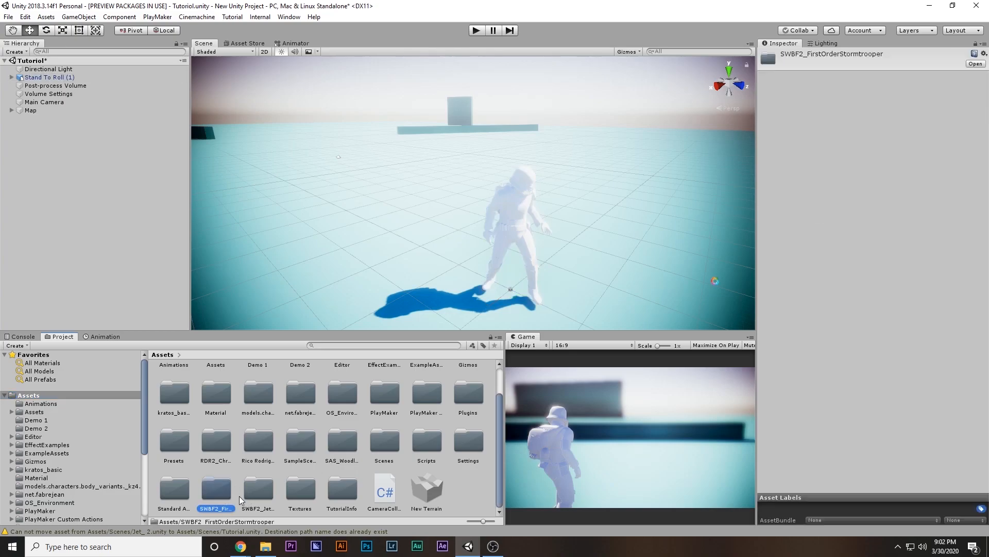
{"action": "double_click", "coordinate": [258, 496]}
{"action": "left_click", "coordinate": [173, 387]}
{"action": "double_click", "coordinate": [172, 387]}
{"action": "double_click", "coordinate": [184, 388]}
{"action": "left_click", "coordinate": [230, 394]}
{"action": "left_click", "coordinate": [256, 355]}
{"action": "double_click", "coordinate": [244, 389]}
{"action": "left_click", "coordinate": [252, 389]}
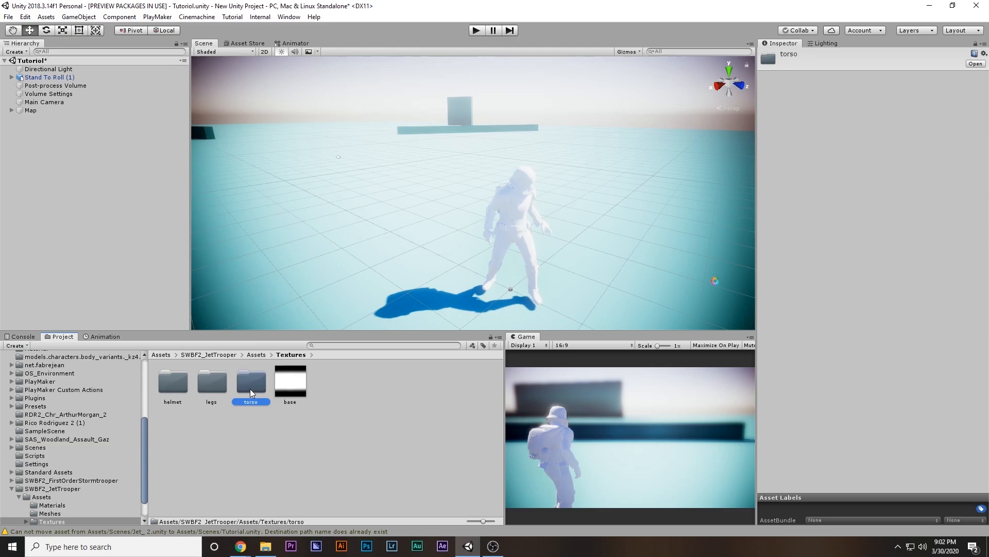
{"action": "double_click", "coordinate": [249, 388]}
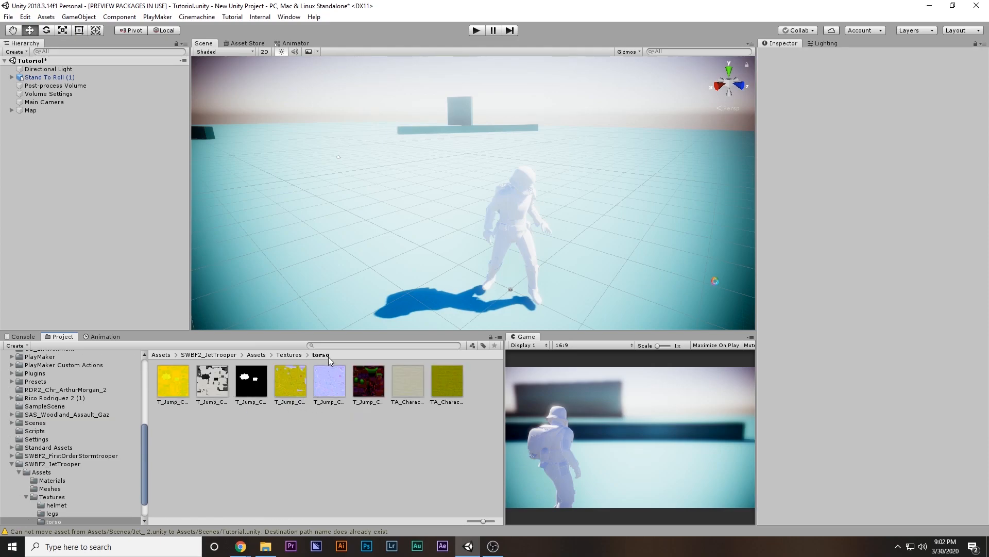
- Apply the Helmet, Legs and Torso materials from SWBF2_FirstOrderStormtrooper to the matching parts of the character
{"action": "type", "text": "gh"}
{"action": "left_click", "coordinate": [473, 385]}
{"action": "left_click", "coordinate": [337, 348]}
{"action": "key", "text": "BackSpace"}
{"action": "left_click", "coordinate": [360, 407]}
{"action": "left_click_drag", "start_coordinate": [390, 383], "coordinate": [516, 180]}
{"action": "left_click_drag", "start_coordinate": [442, 383], "coordinate": [496, 268]}
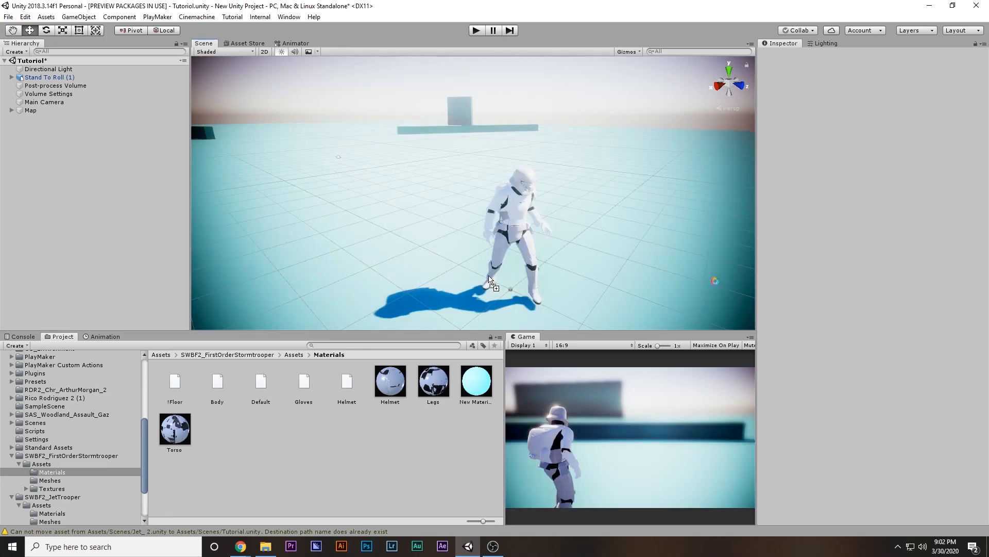
{"action": "left_click_drag", "start_coordinate": [182, 435], "coordinate": [507, 207]}
{"action": "scroll", "coordinate": [531, 219], "scroll_direction": "up", "scroll_amount": 5}
{"action": "scroll", "coordinate": [450, 194], "scroll_direction": "up", "scroll_amount": 3}
{"action": "right_click_drag", "start_coordinate": [454, 195], "coordinate": [415, 172]}
{"action": "middle_click_drag", "start_coordinate": [415, 172], "coordinate": [131, 98]}
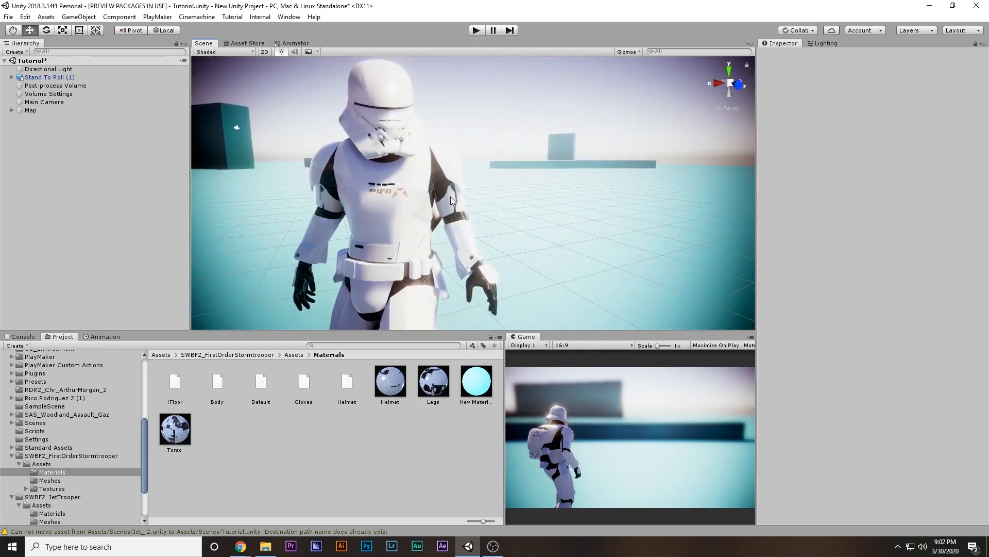
{"action": "scroll", "coordinate": [407, 197], "scroll_direction": "down", "scroll_amount": 3}
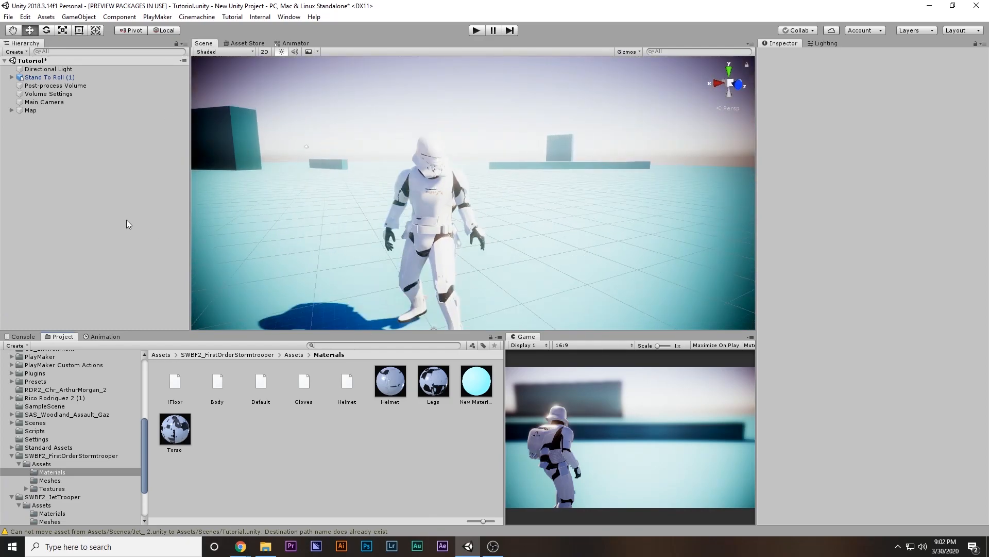
- Return to the root Assets folder and rename the Stand To Roll (1) character in the scene as Player
{"action": "scroll", "coordinate": [79, 394], "scroll_direction": "up", "scroll_amount": 5}
{"action": "left_click", "coordinate": [41, 403]}
{"action": "left_click", "coordinate": [32, 396]}
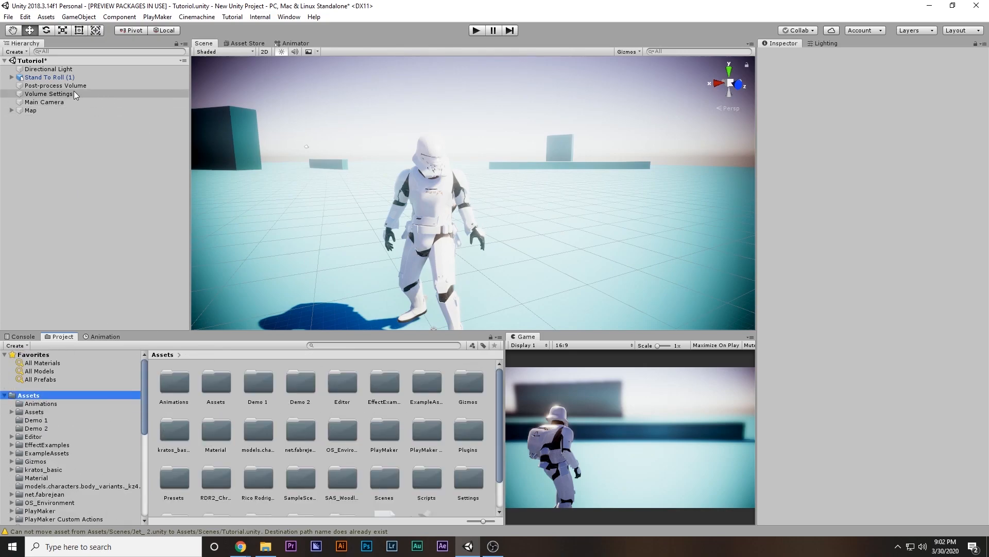
{"action": "left_click", "coordinate": [45, 69]}
{"action": "left_click", "coordinate": [42, 78]}
{"action": "left_click", "coordinate": [43, 78]}
{"action": "type", "text": "Player"}
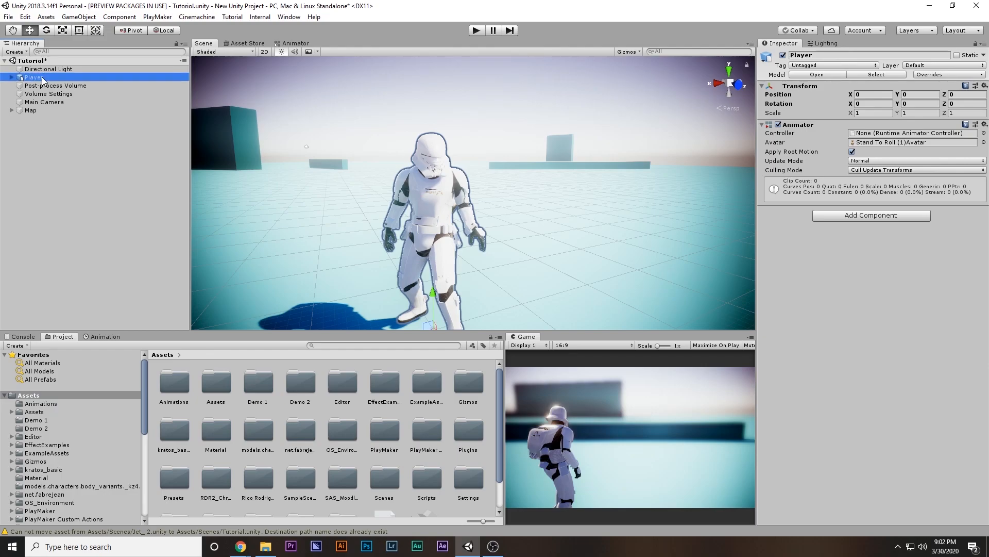
- Unpack the Player prefab and move Player below Map in the scene hierarchy
{"action": "right_click", "coordinate": [42, 76]}
{"action": "left_click", "coordinate": [77, 170]}
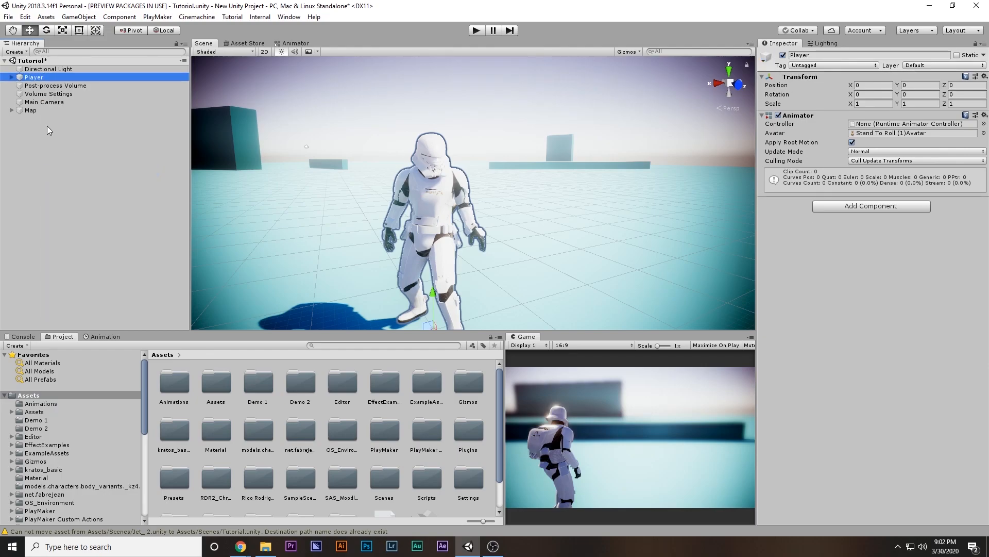
{"action": "left_click", "coordinate": [44, 128]}
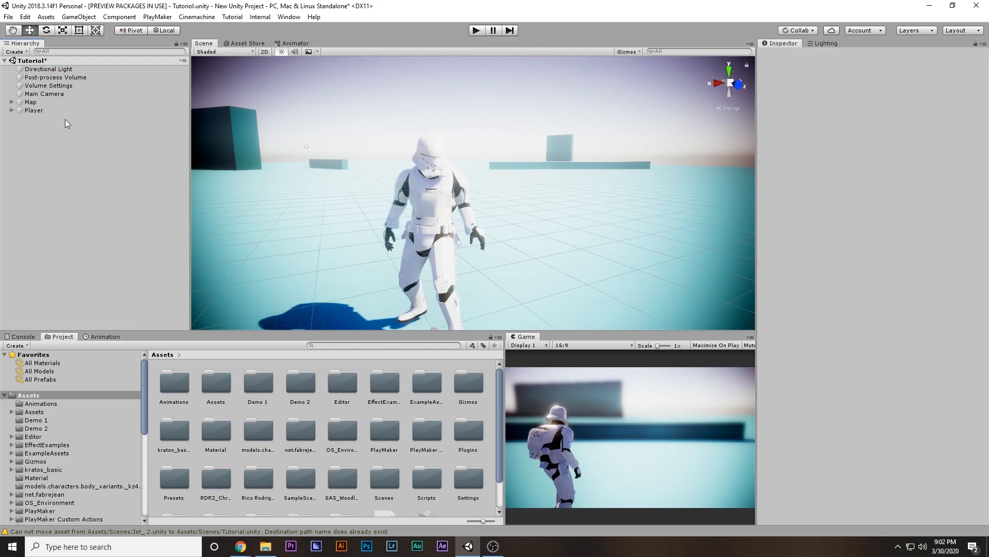
{"action": "left_click", "coordinate": [31, 110]}
{"action": "left_click", "coordinate": [42, 124]}
{"action": "left_click", "coordinate": [39, 112]}
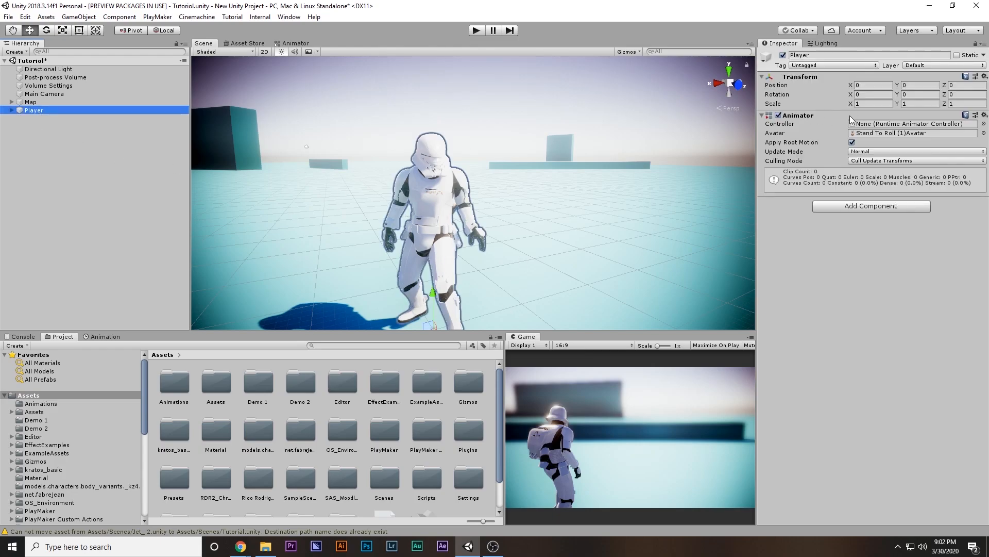
- Create an Animator Controller named Tut in the Animations folder and open it for editing
{"action": "double_click", "coordinate": [173, 385]}
{"action": "right_click", "coordinate": [280, 480]}
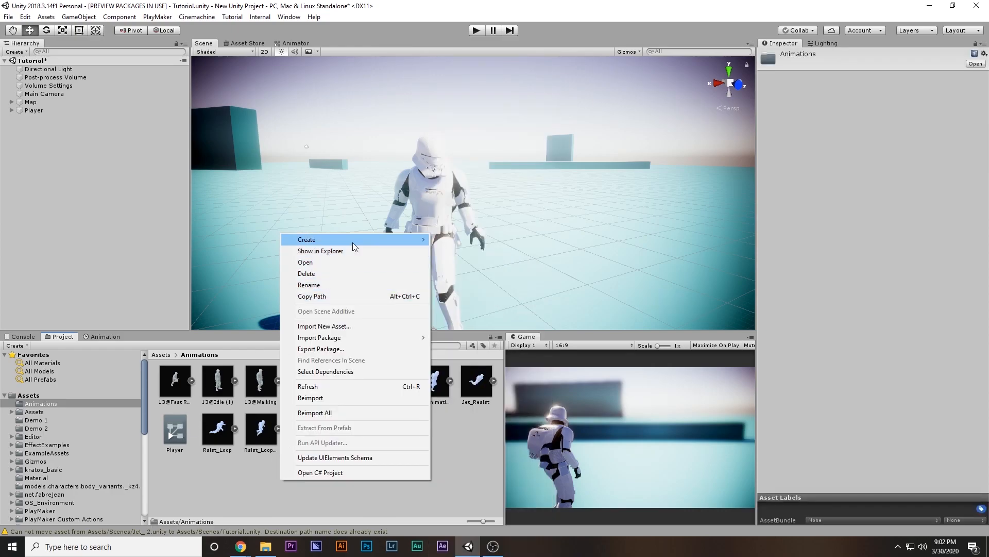
{"action": "mouse_move", "coordinate": [335, 240]}
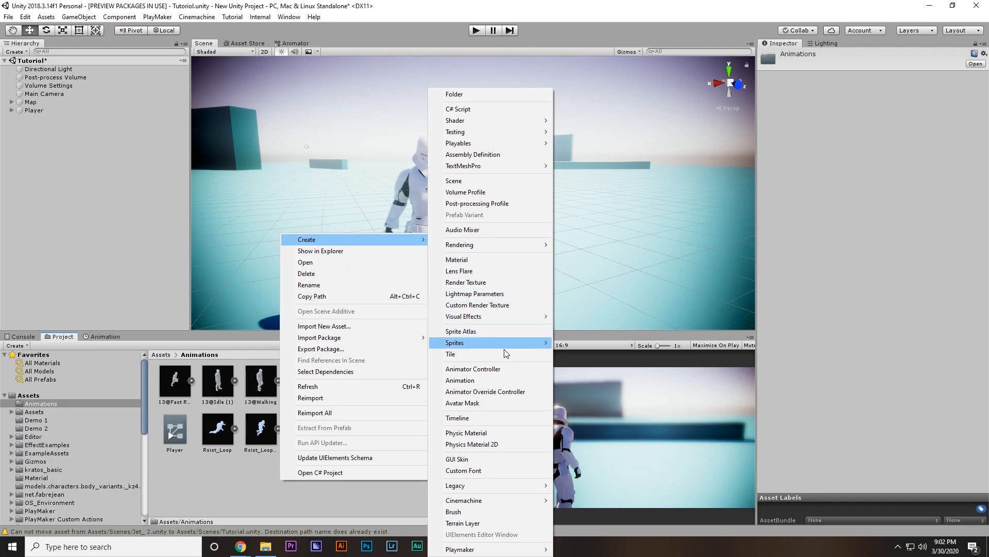
{"action": "left_click", "coordinate": [499, 370]}
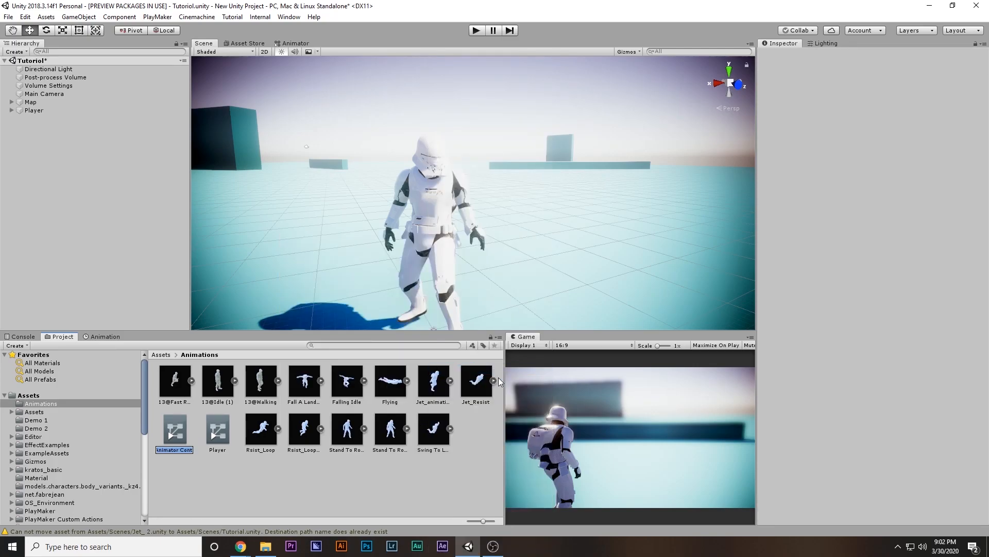
{"action": "type", "text": "Tut"}
{"action": "key", "text": "Return"}
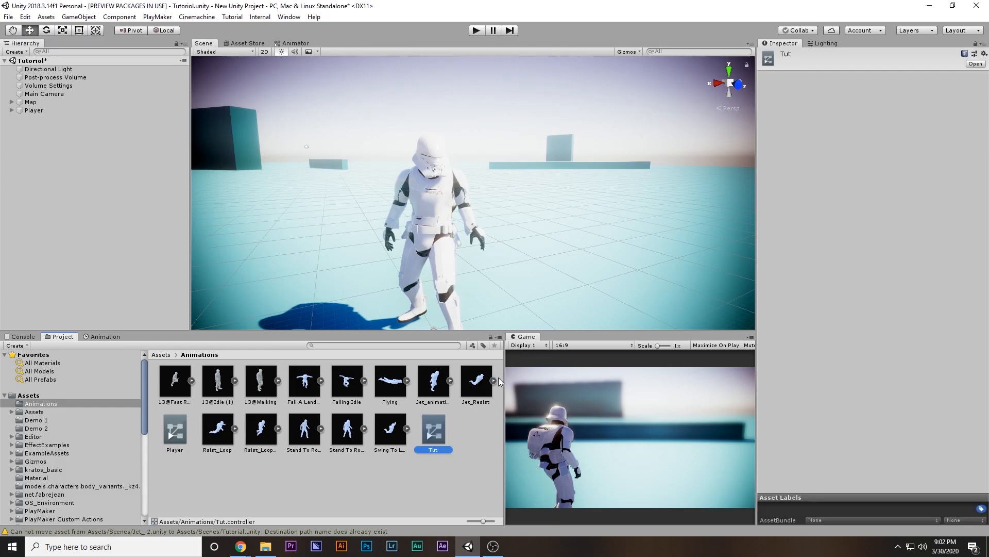
{"action": "double_click", "coordinate": [438, 431]}
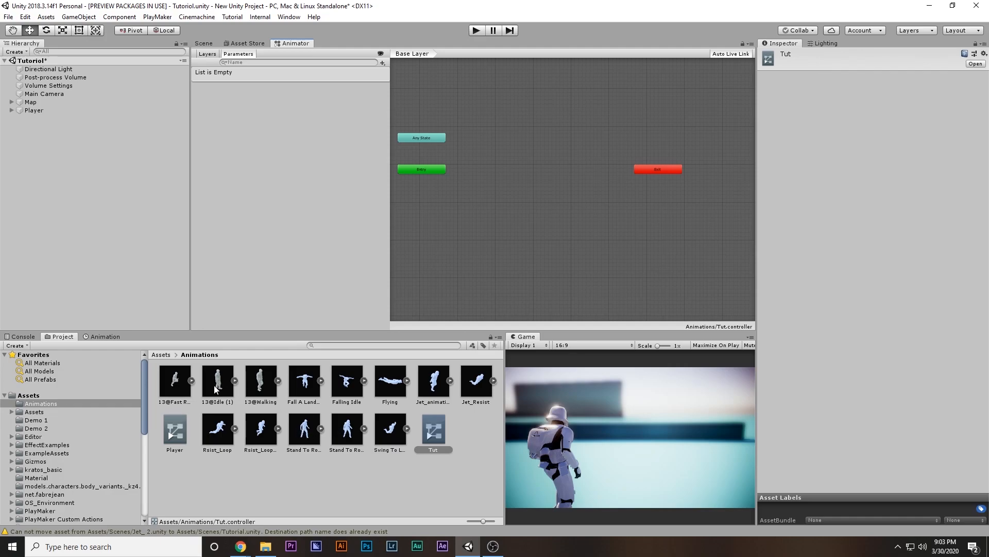
- Add the Stand To Roll (1) clips as states in the Tut controller, then delete the mixamo_com state and preview Take 001
{"action": "left_click_drag", "start_coordinate": [346, 430], "coordinate": [485, 165]}
{"action": "left_click", "coordinate": [762, 324]}
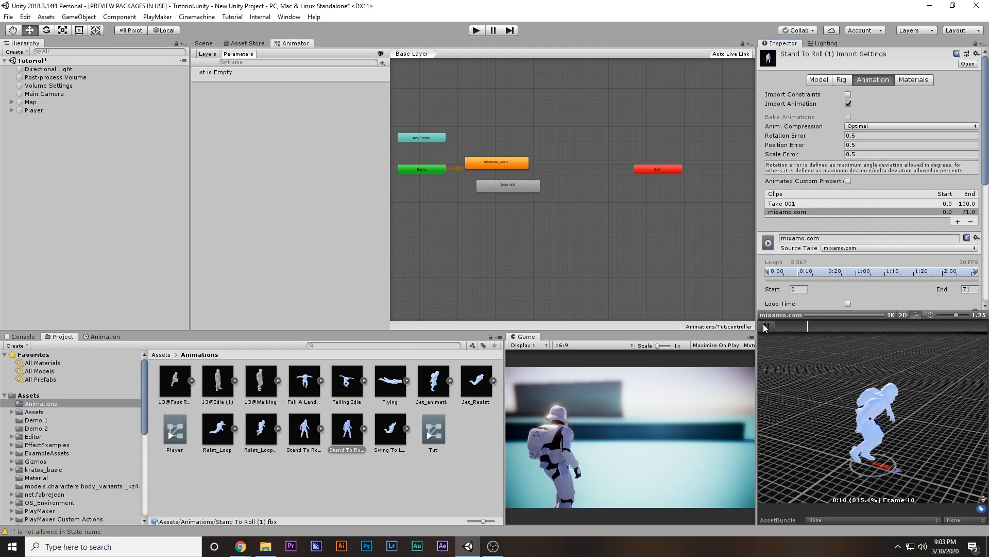
{"action": "left_click", "coordinate": [483, 162]}
{"action": "key", "text": "Delete"}
{"action": "left_click", "coordinate": [504, 185]}
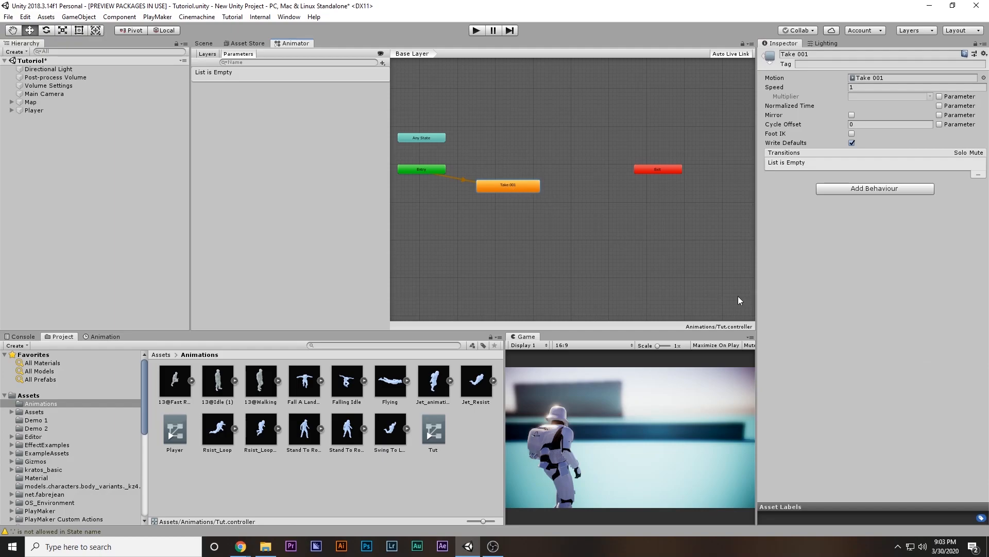
{"action": "key", "text": "ctrl+z"}
{"action": "left_click", "coordinate": [767, 325]}
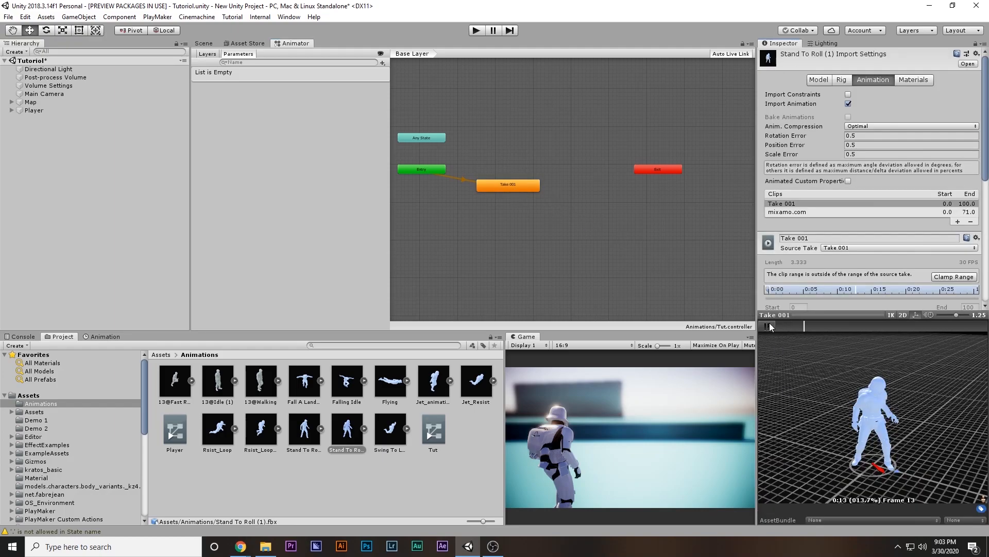
- Rename the Take 001 state as Idel and line it up beside the Entry node
{"action": "left_click", "coordinate": [509, 187]}
{"action": "left_click", "coordinate": [820, 54]}
{"action": "type", "text": "Idel"}
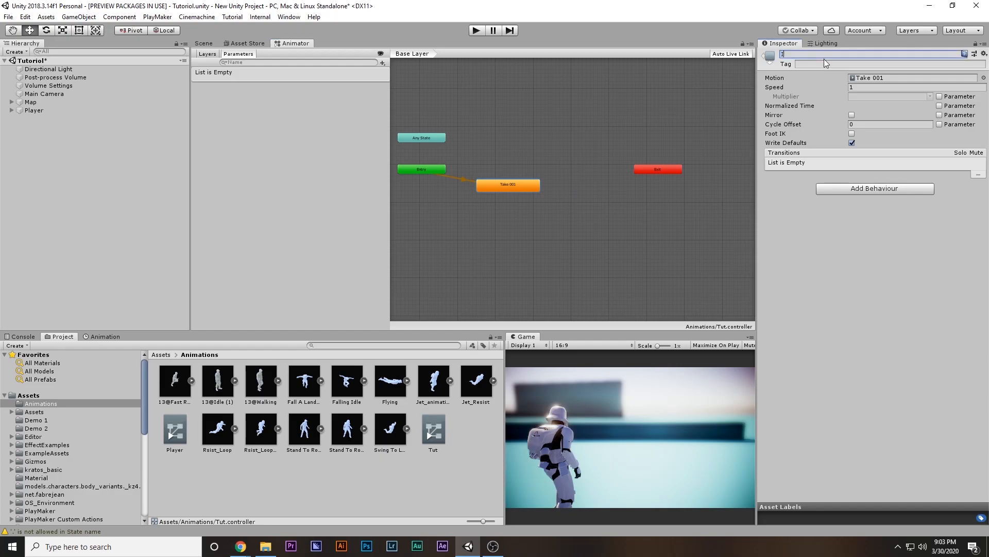
{"action": "key", "text": "Return"}
{"action": "left_click_drag", "start_coordinate": [520, 181], "coordinate": [494, 175]}
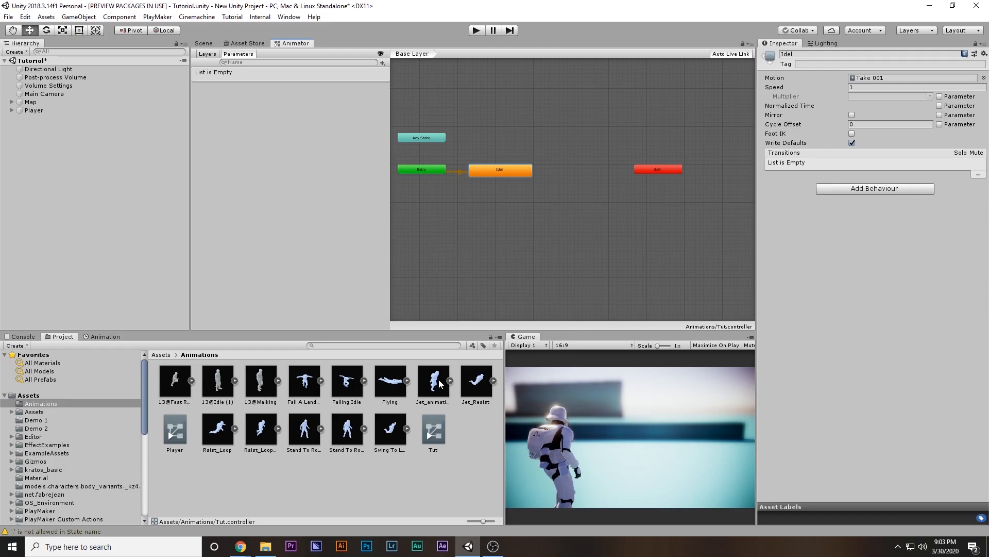
- Add the 13@Fast Run animation as a state directly below Idel and preview its clip
{"action": "scroll", "coordinate": [499, 236], "scroll_direction": "up", "scroll_amount": 2}
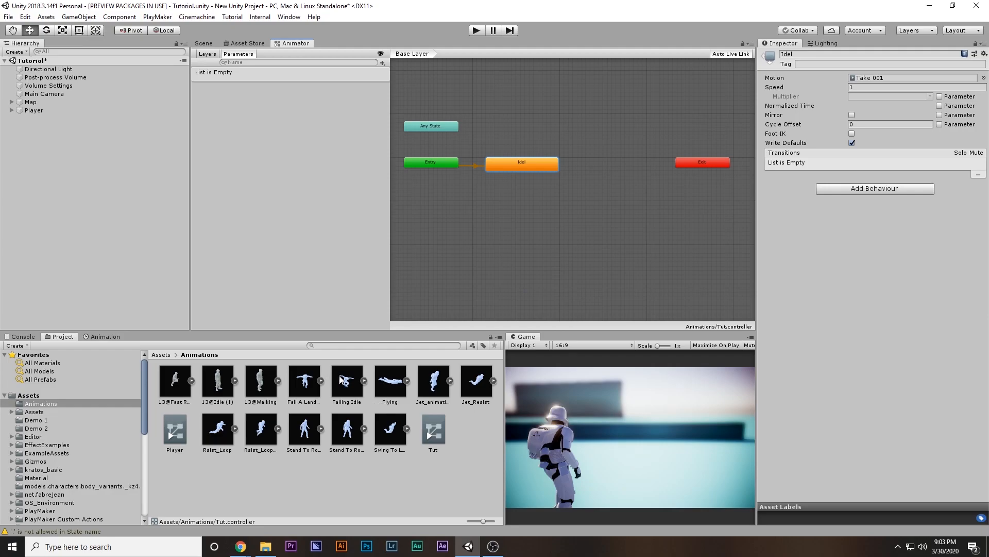
{"action": "left_click_drag", "start_coordinate": [513, 201], "coordinate": [513, 203]}
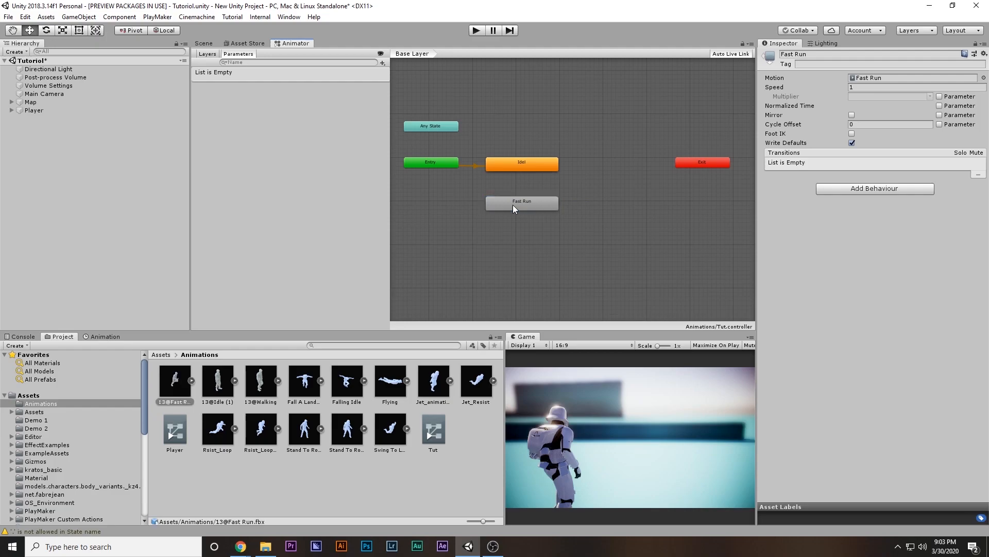
{"action": "double_click", "coordinate": [512, 205]}
{"action": "left_click", "coordinate": [768, 326]}
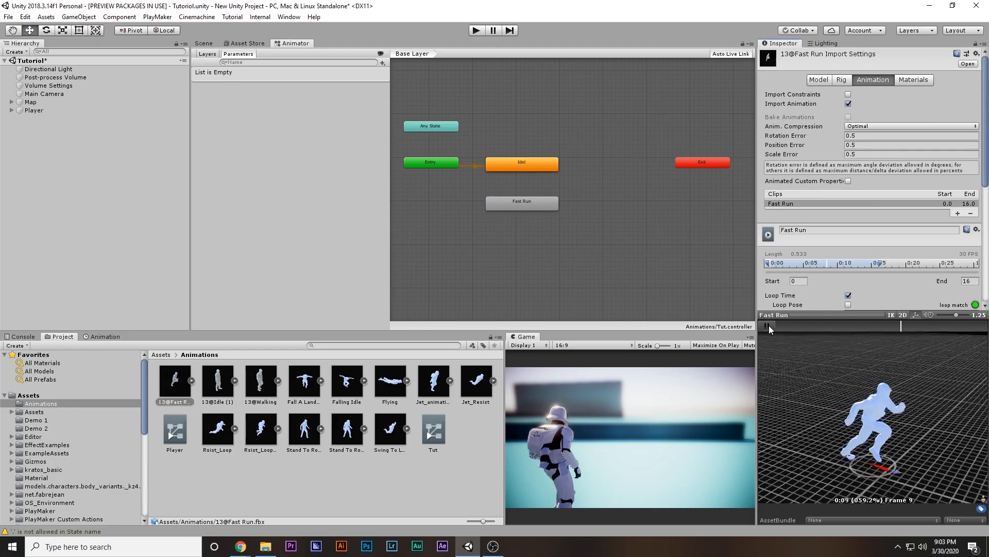
- Make transitions in both directions between the Idel and Fast Run states
{"action": "right_click", "coordinate": [526, 164]}
{"action": "left_click", "coordinate": [536, 171]}
{"action": "left_click", "coordinate": [537, 202]}
{"action": "right_click", "coordinate": [533, 203]}
{"action": "left_click", "coordinate": [543, 209]}
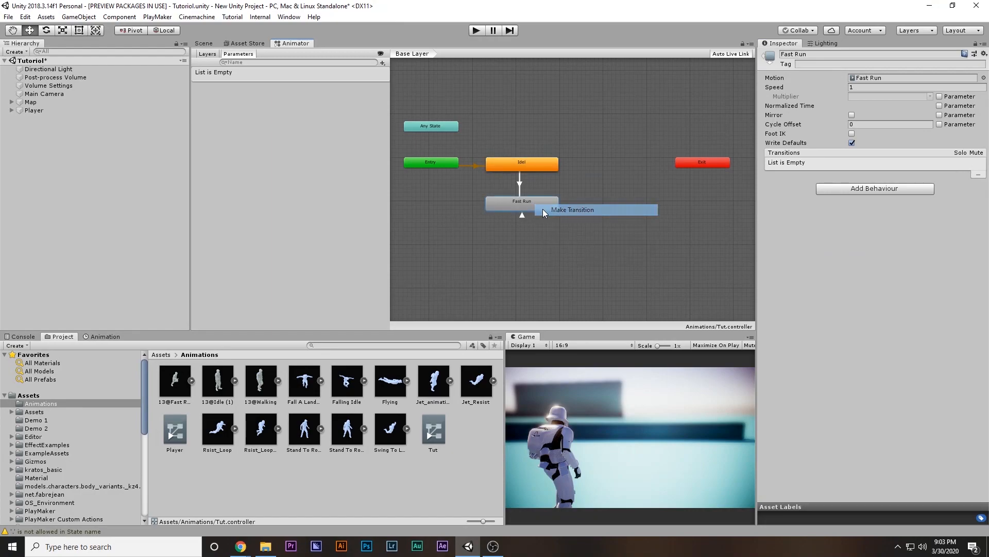
{"action": "left_click", "coordinate": [529, 168]}
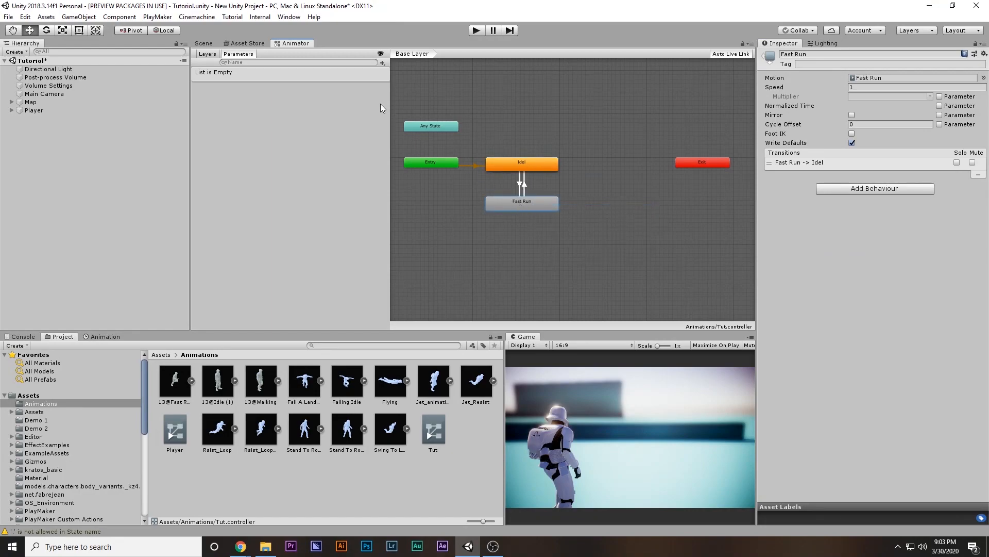
- Add a float parameter named Mag to the Tut controller
{"action": "left_click", "coordinate": [383, 62]}
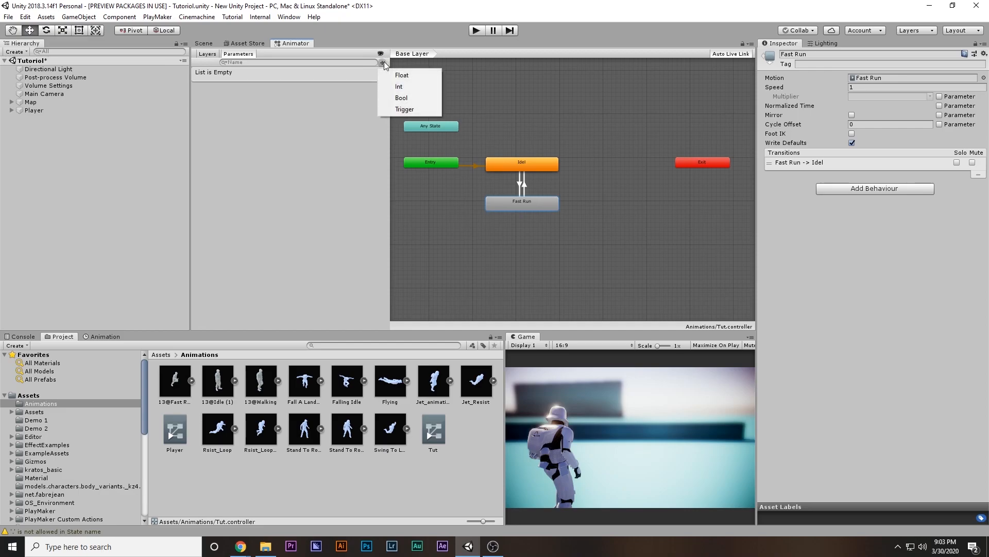
{"action": "left_click", "coordinate": [412, 80]}
{"action": "type", "text": "Mag"}
{"action": "key", "text": "Return"}
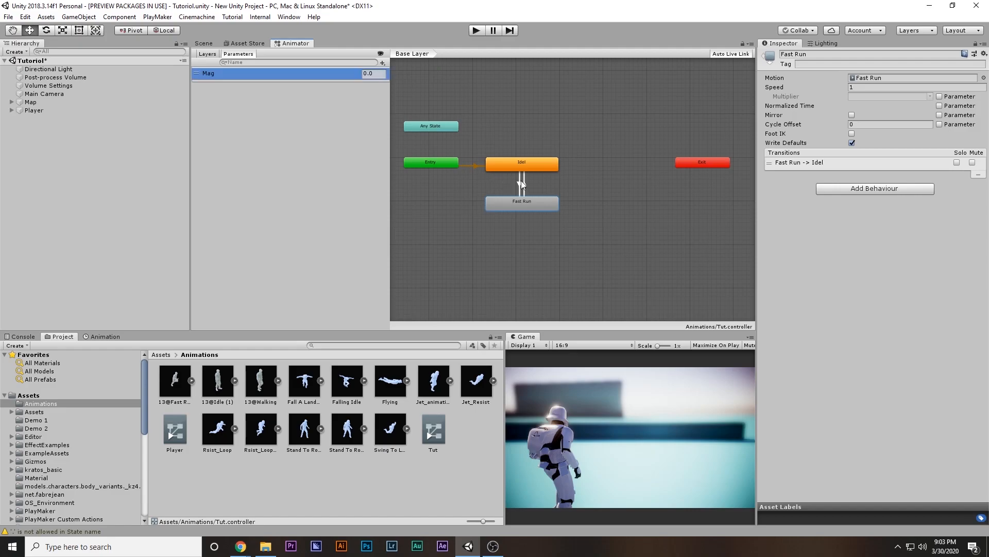
- Preview the Idel to Fast Run transition, disable its Has Exit Time option and add a Mag Greater 0 condition
{"action": "left_click", "coordinate": [521, 181]}
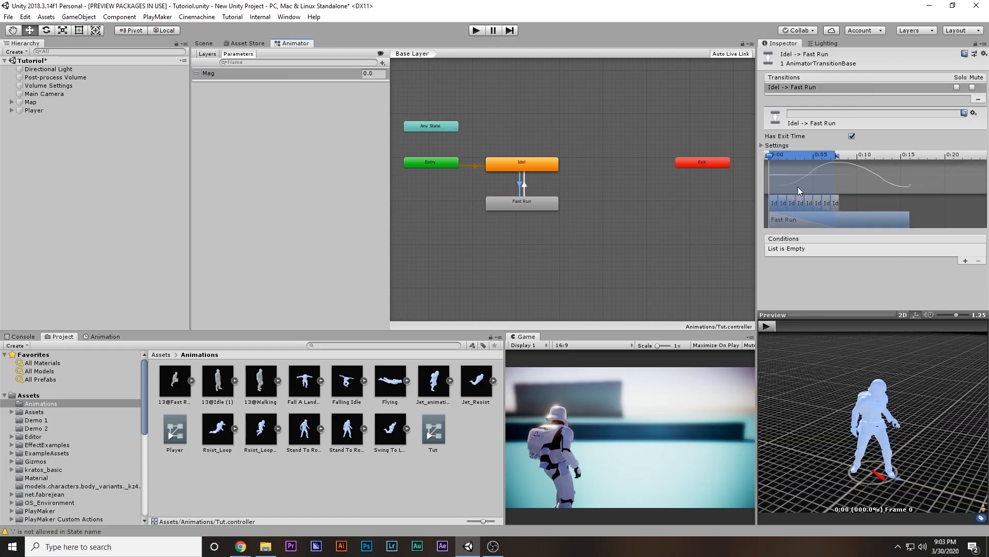
{"action": "left_click_drag", "start_coordinate": [771, 157], "coordinate": [820, 156]}
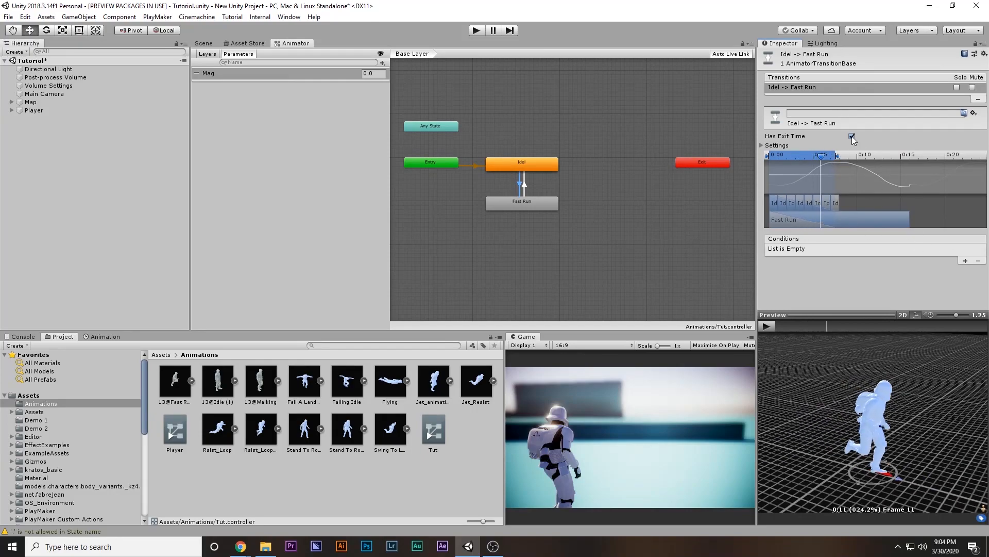
{"action": "left_click", "coordinate": [852, 136]}
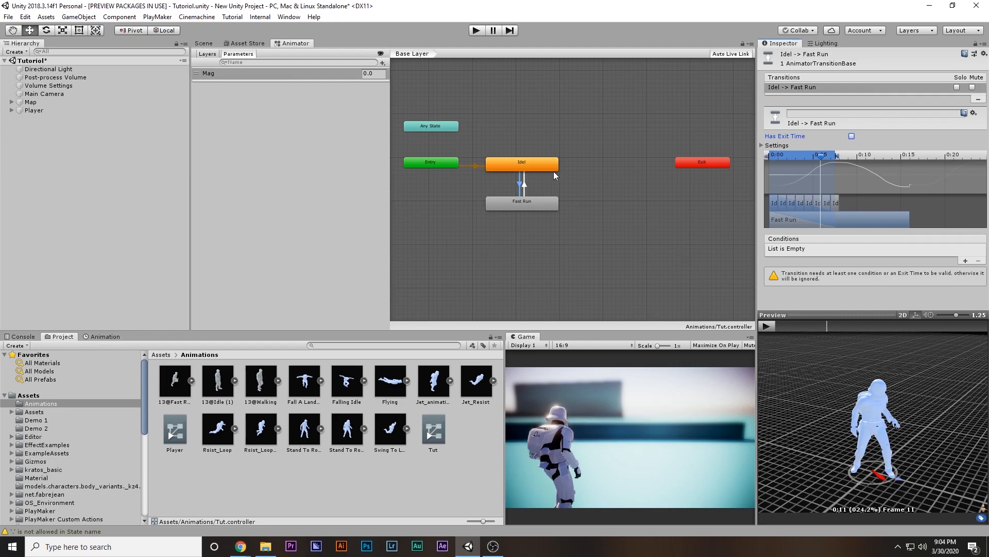
{"action": "left_click_drag", "start_coordinate": [799, 321], "coordinate": [898, 326]}
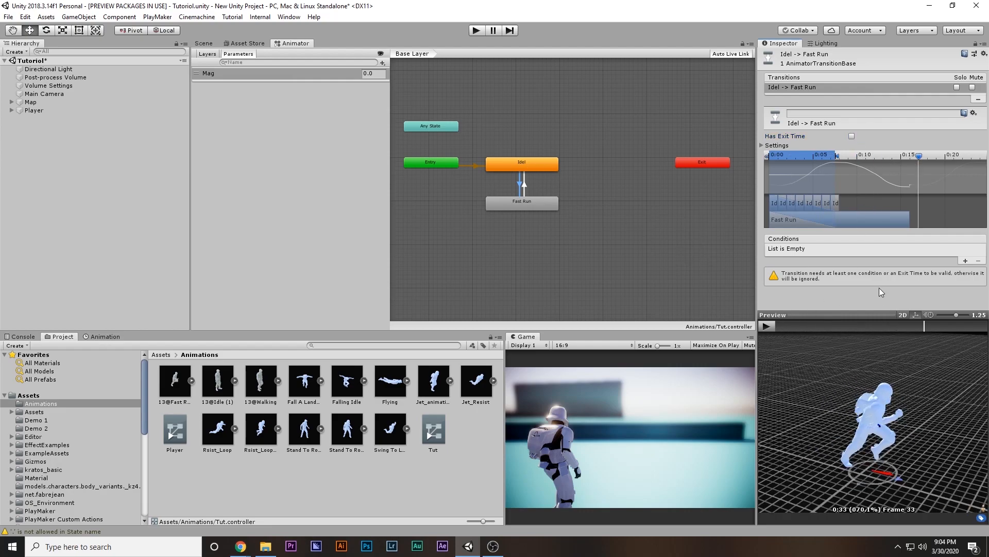
{"action": "left_click", "coordinate": [965, 261]}
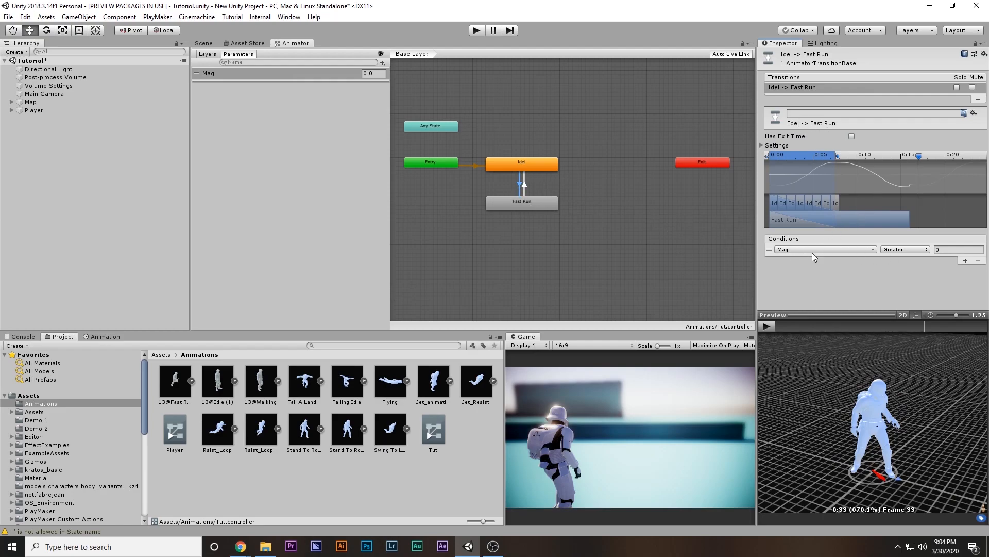
- Set the Idel to Fast Run threshold to 0.1 and give Fast Run to Idel a Mag Less 0.1 condition without exit time
{"action": "left_click", "coordinate": [945, 249]}
{"action": "type", "text": "0.1"}
{"action": "left_click", "coordinate": [524, 183]}
{"action": "left_click", "coordinate": [966, 261]}
{"action": "left_click", "coordinate": [824, 249]}
{"action": "left_click", "coordinate": [855, 268]}
{"action": "left_click", "coordinate": [922, 249]}
{"action": "left_click", "coordinate": [923, 272]}
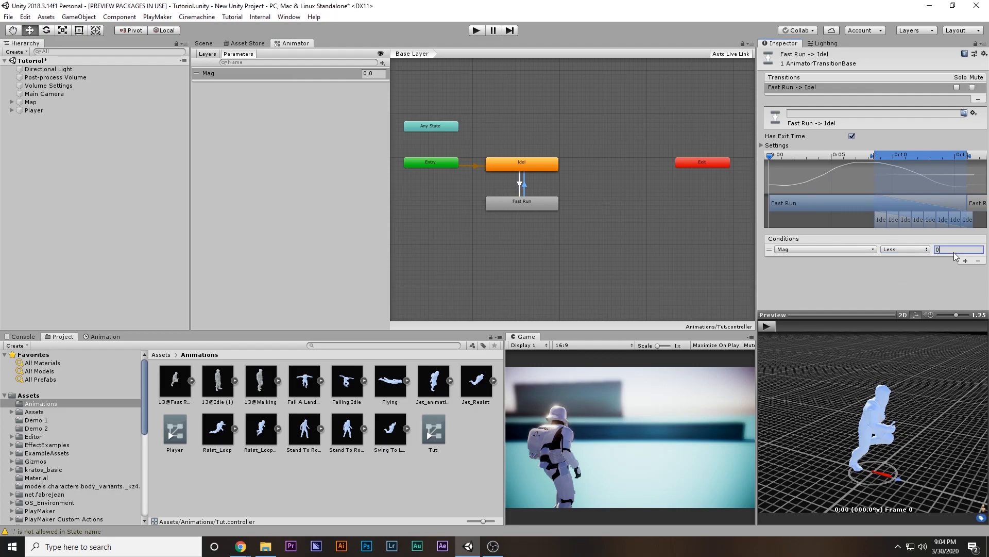
{"action": "left_click", "coordinate": [852, 136]}
- Play the scene, inspect the Player's Animator component and stop play mode
{"action": "left_click", "coordinate": [477, 30]}
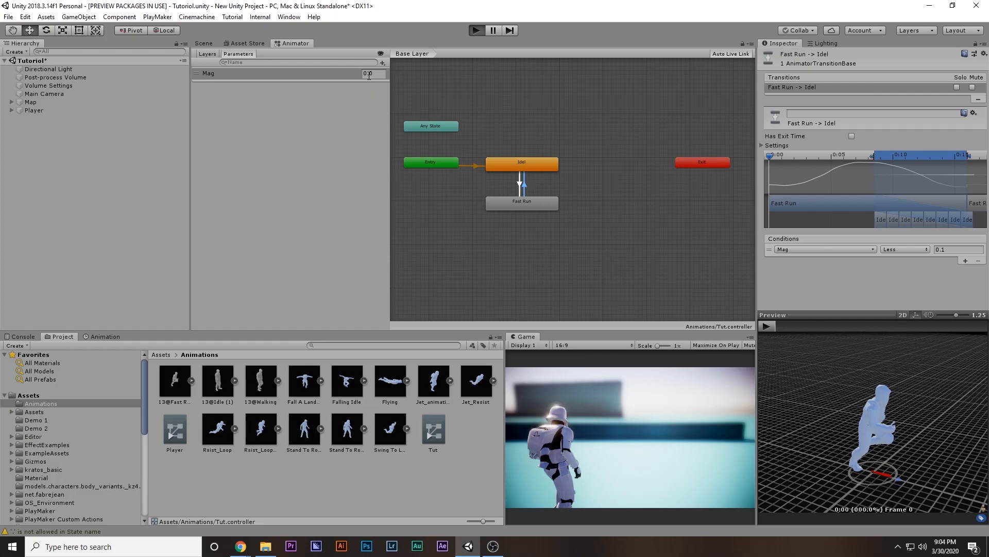
{"action": "left_click", "coordinate": [476, 30]}
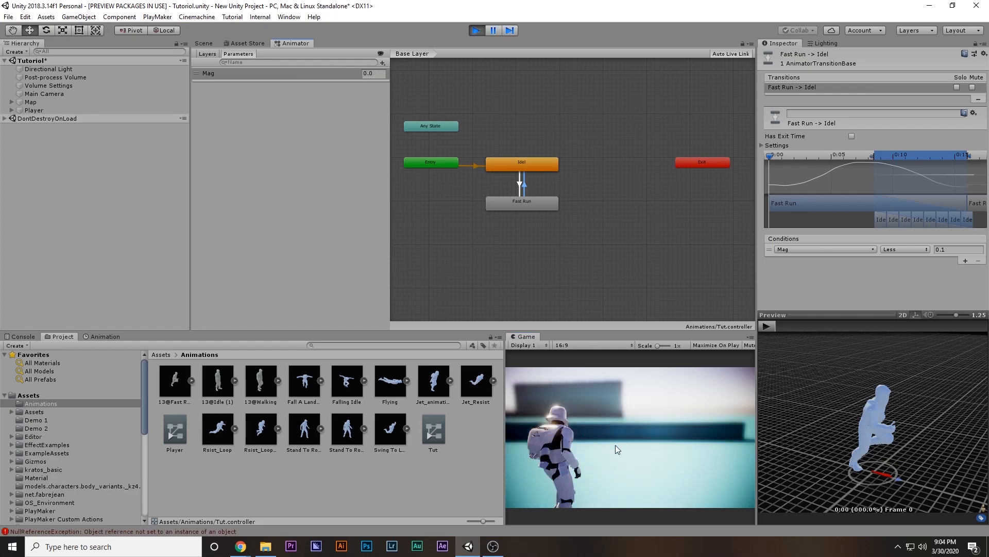
{"action": "left_click", "coordinate": [51, 111]}
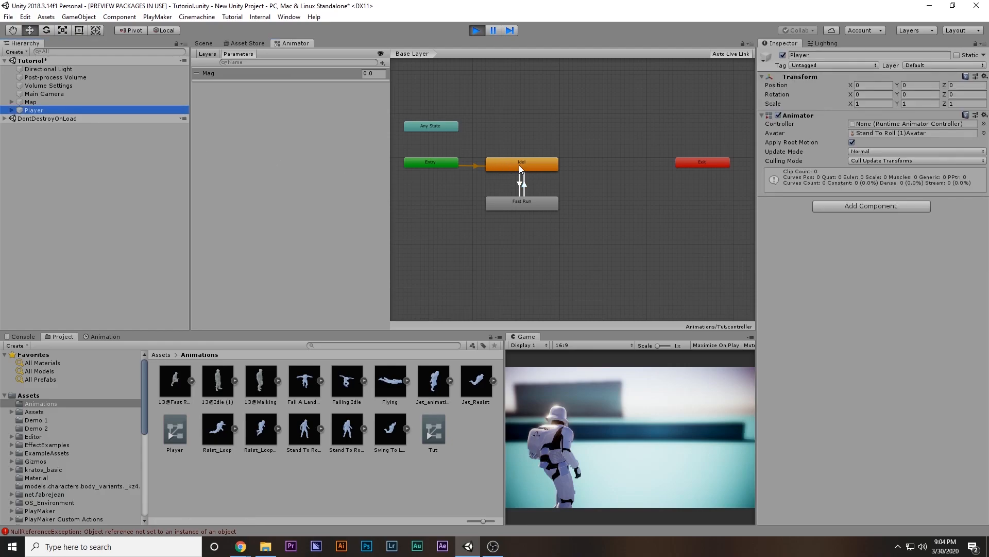
{"action": "left_click", "coordinate": [477, 30]}
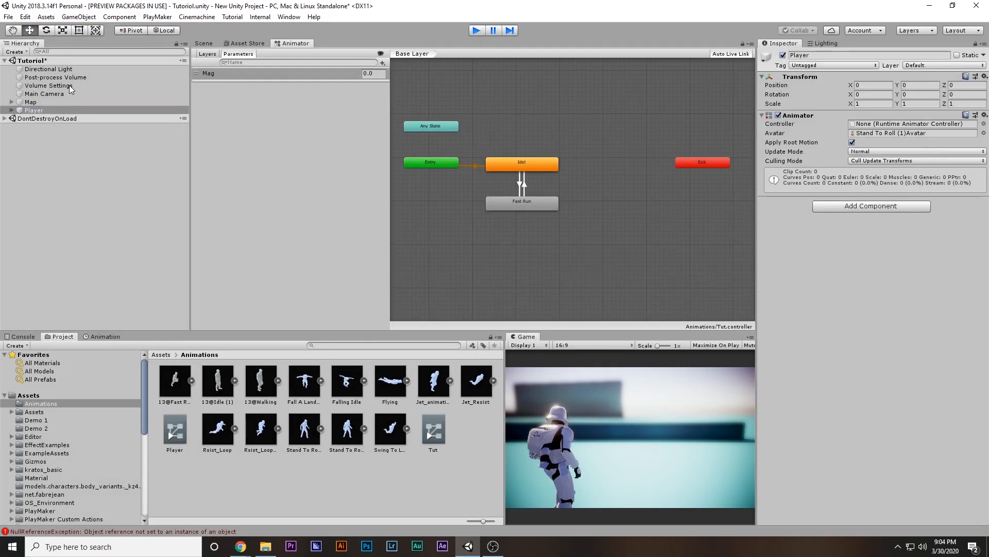
- Assign the Tut controller to the Player's Animator component
{"action": "left_click", "coordinate": [42, 111]}
{"action": "left_click_drag", "start_coordinate": [433, 437], "coordinate": [883, 127]}
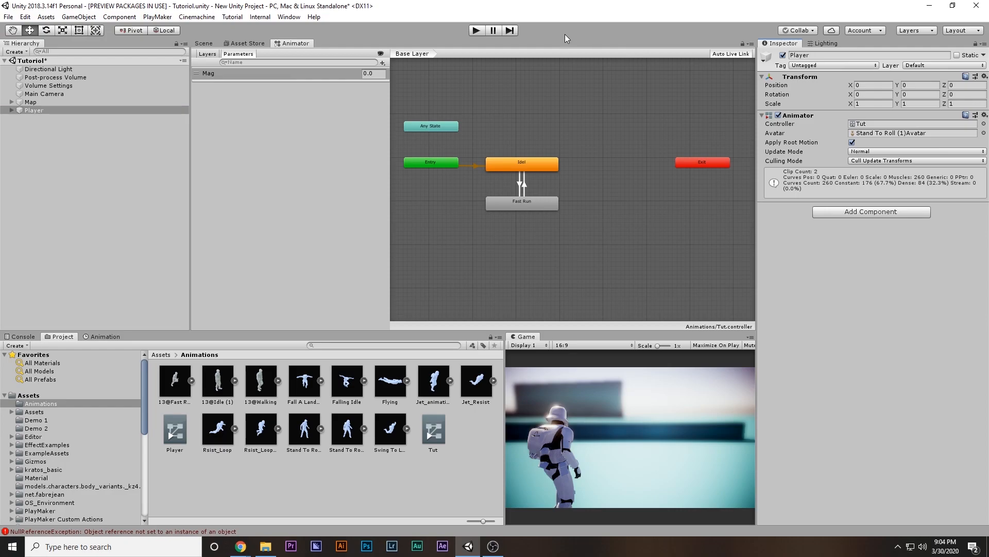
- Play the scene and test the state transitions by setting Mag to 1 and back to 0
{"action": "left_click", "coordinate": [479, 30]}
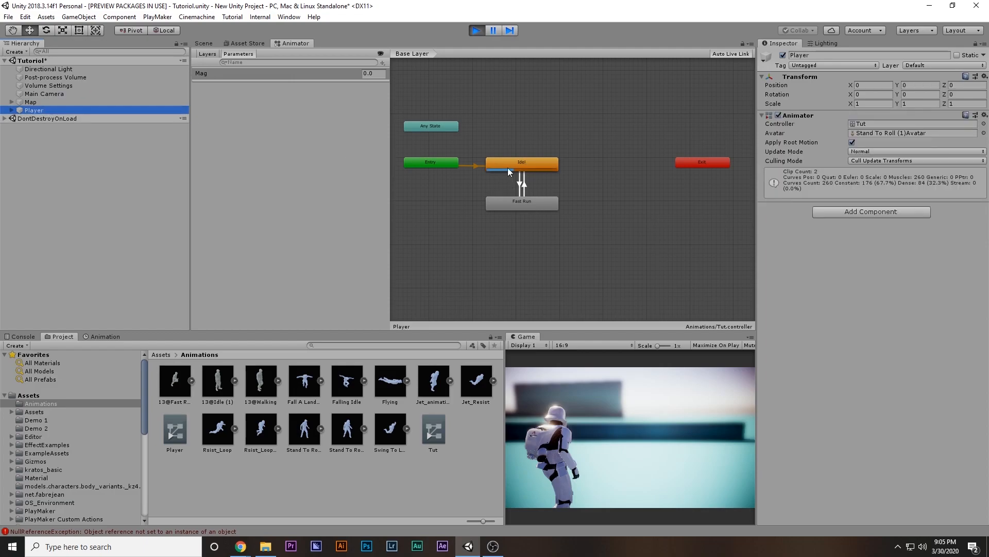
{"action": "left_click", "coordinate": [372, 73]}
{"action": "type", "text": "1"}
{"action": "left_click", "coordinate": [601, 426]}
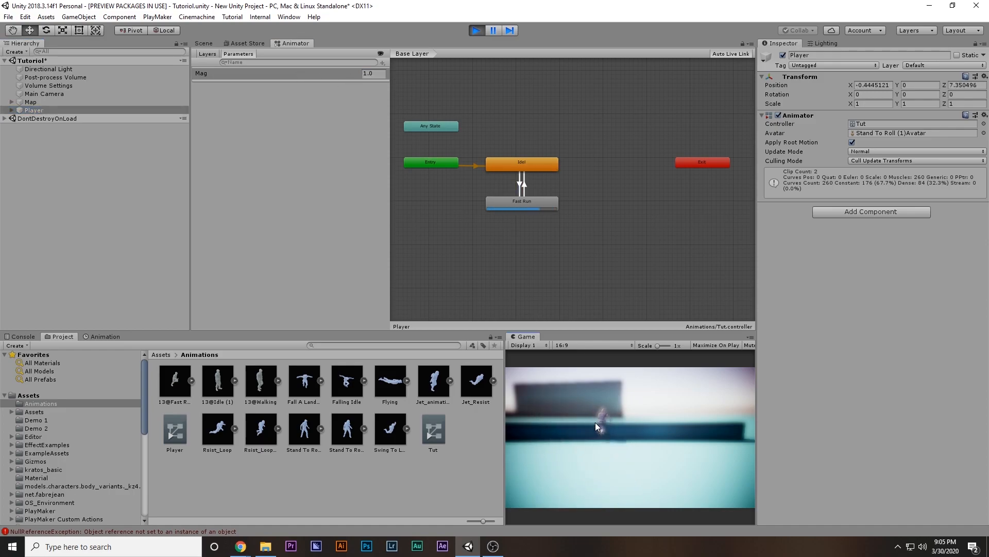
{"action": "left_click", "coordinate": [382, 74]}
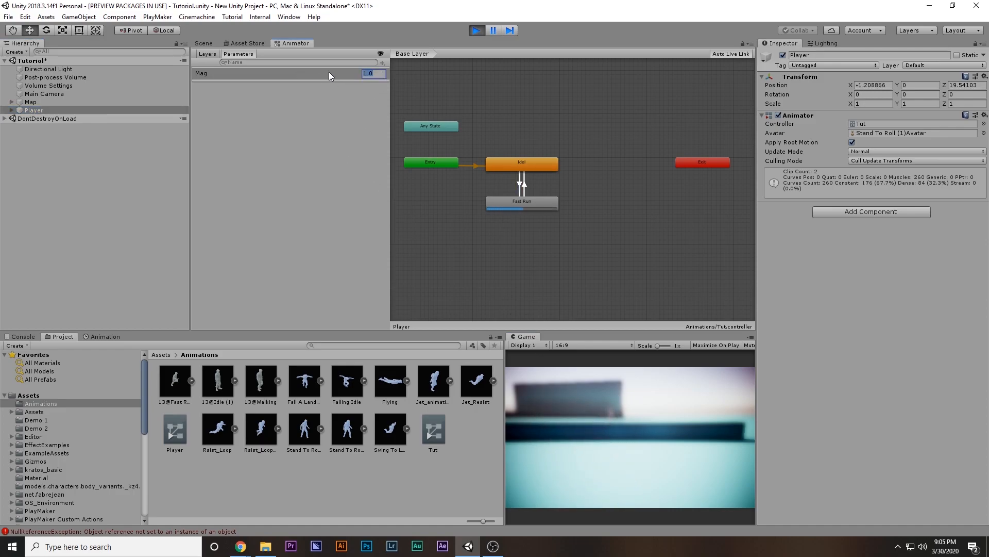
{"action": "type", "text": "0"}
- Check the Player's position in the Scene view during play and stop play mode
{"action": "left_click", "coordinate": [204, 44]}
{"action": "right_click_drag", "start_coordinate": [468, 170], "coordinate": [978, 188]}
{"action": "key", "text": "w"}
{"action": "right_click_drag", "start_coordinate": [525, 197], "coordinate": [247, 205]}
{"action": "key", "text": "s"}
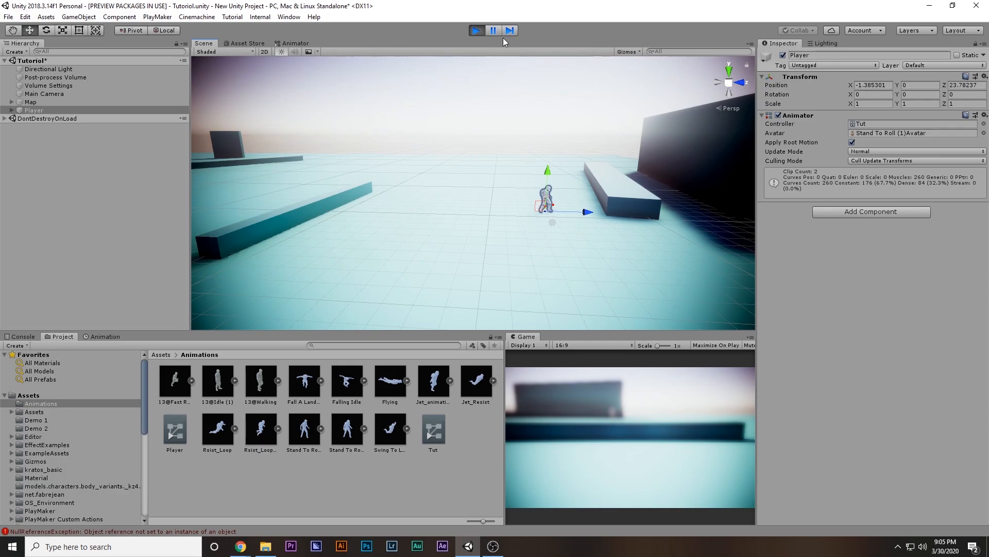
{"action": "left_click", "coordinate": [477, 31]}
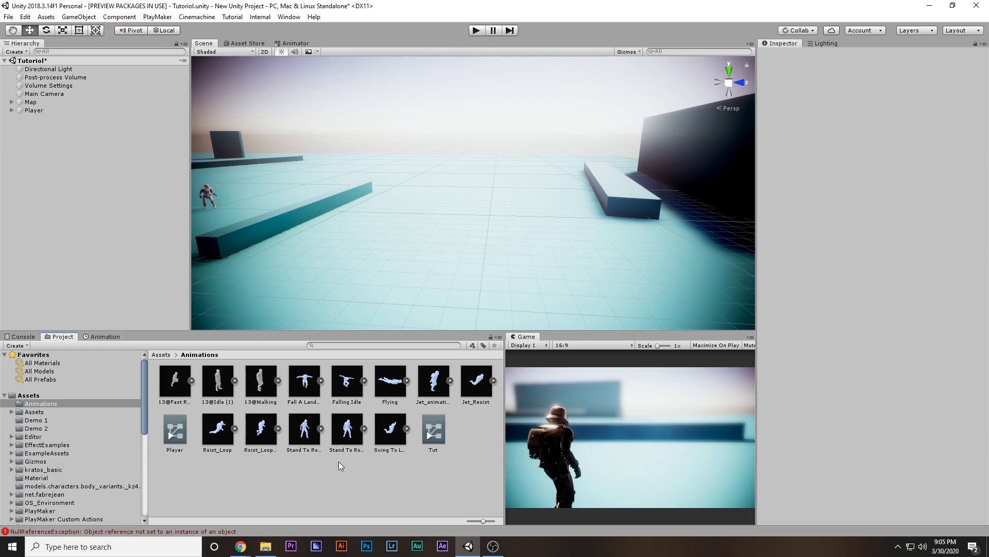
- Examine the rig animation type and the clip's root transform settings of the Stand To Roll (1) model
{"action": "left_click", "coordinate": [348, 433]}
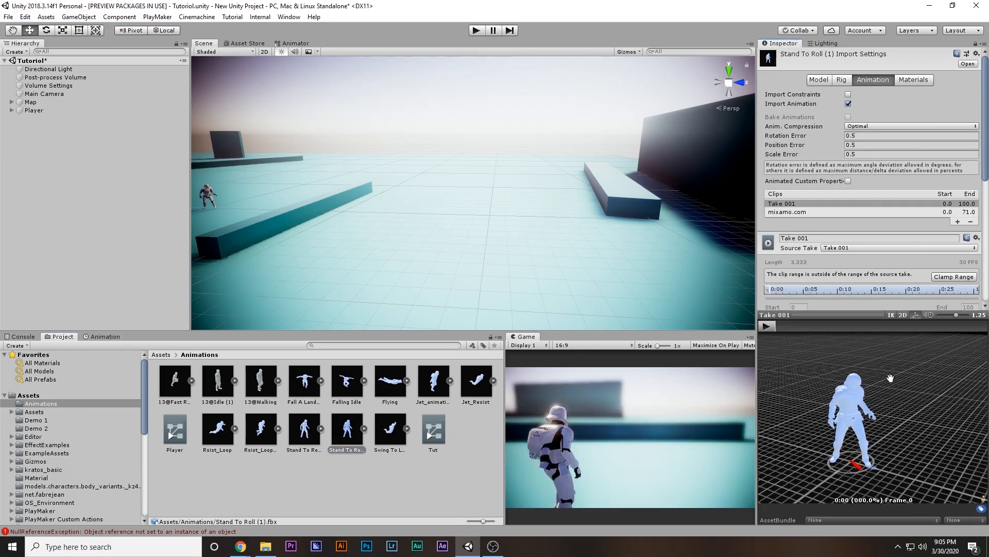
{"action": "left_click", "coordinate": [841, 80]}
{"action": "left_click", "coordinate": [867, 95]}
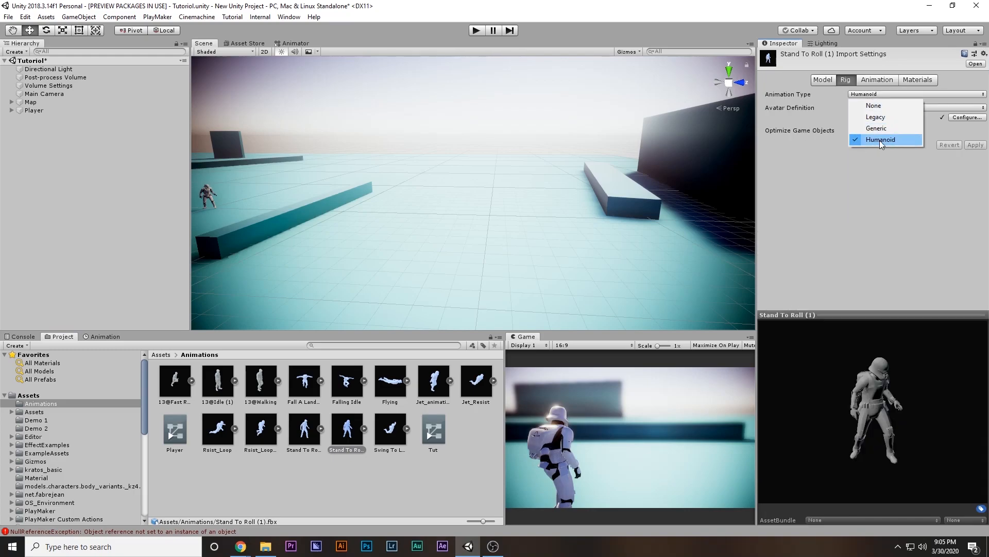
{"action": "left_click", "coordinate": [889, 81]}
{"action": "left_click", "coordinate": [889, 81]}
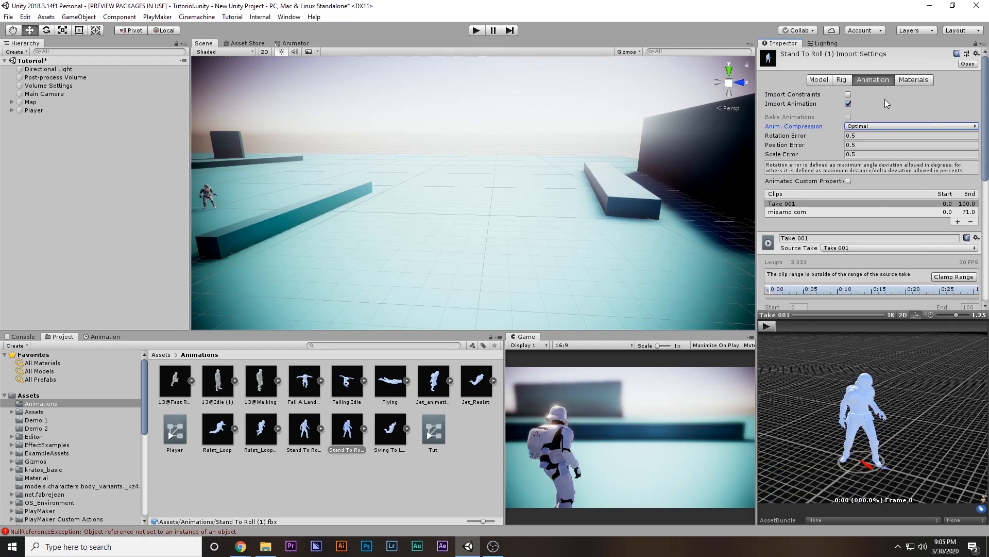
{"action": "scroll", "coordinate": [867, 281], "scroll_direction": "down", "scroll_amount": 5}
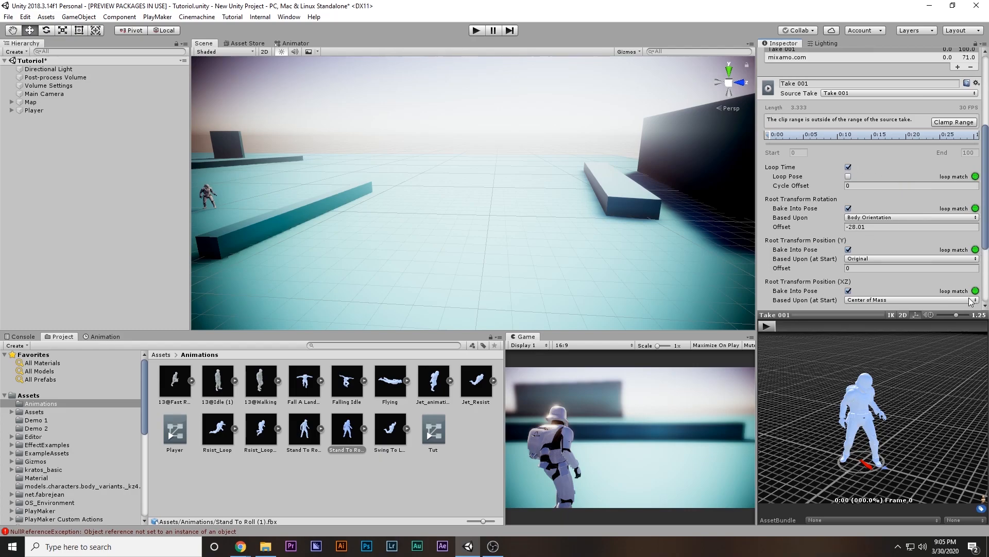
{"action": "scroll", "coordinate": [807, 280], "scroll_direction": "down", "scroll_amount": 3}
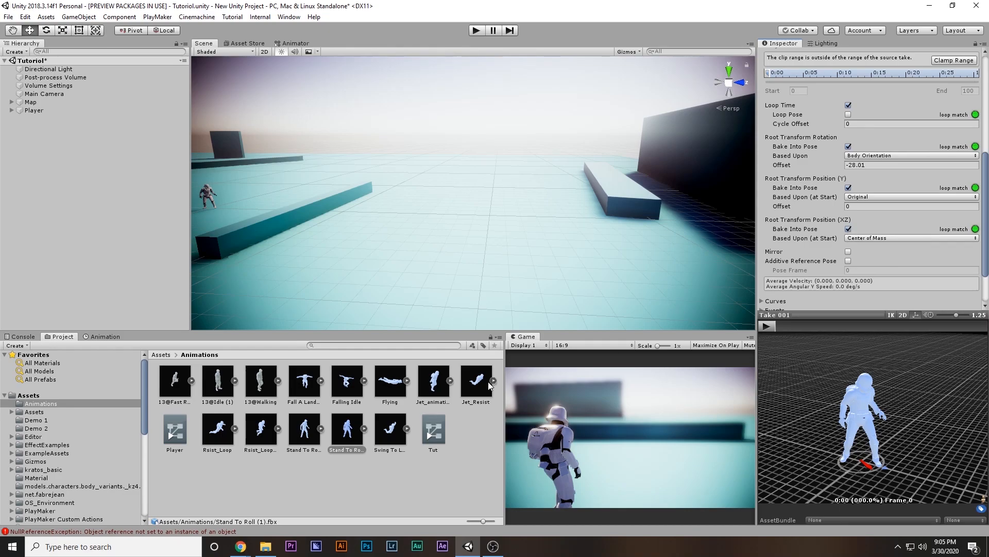
- Examine the rig type and the looping and root transform settings of the 13@Fast Run animation
{"action": "left_click", "coordinate": [177, 383]}
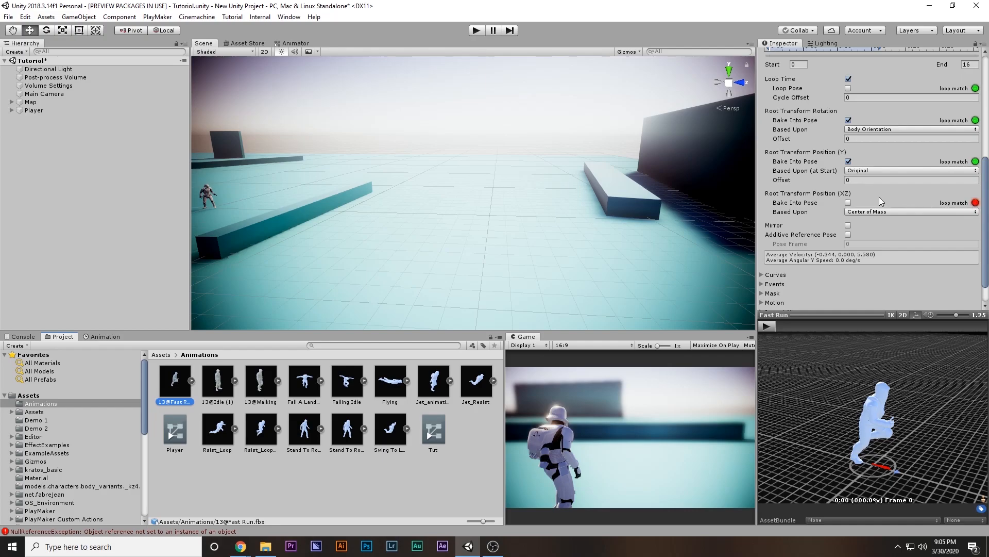
{"action": "scroll", "coordinate": [851, 207], "scroll_direction": "up", "scroll_amount": 10}
{"action": "left_click", "coordinate": [842, 79]}
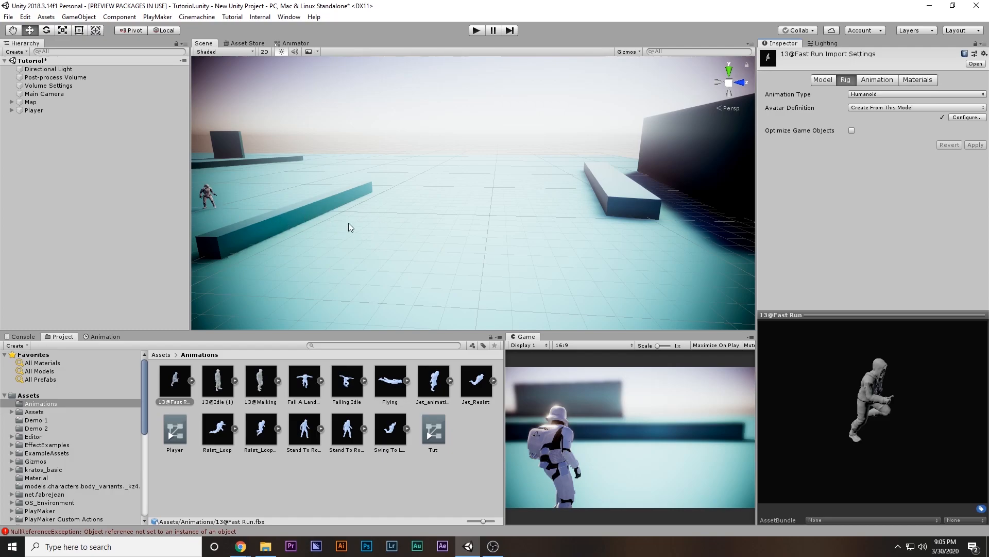
{"action": "left_click", "coordinate": [888, 81]}
{"action": "scroll", "coordinate": [935, 230], "scroll_direction": "down", "scroll_amount": 5}
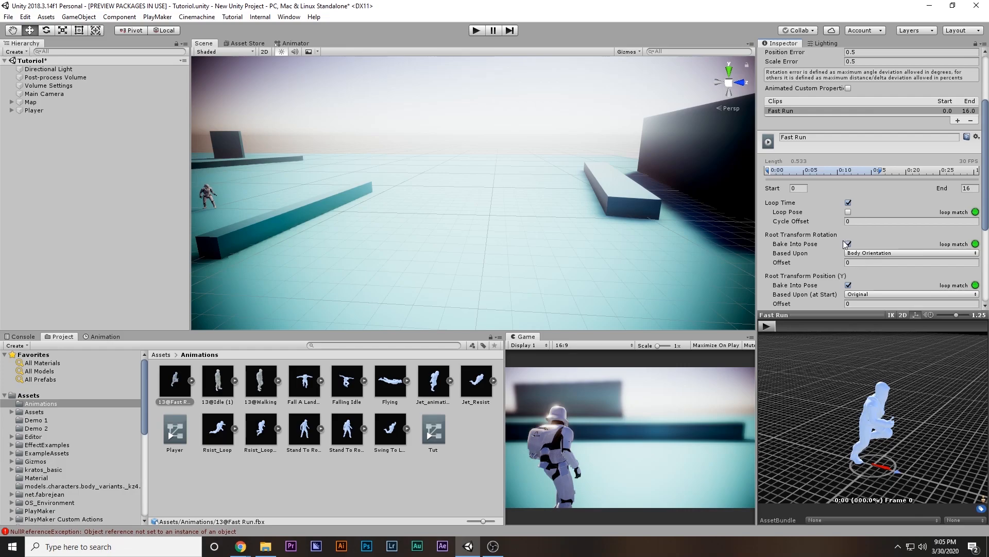
{"action": "scroll", "coordinate": [871, 243], "scroll_direction": "down", "scroll_amount": 3}
- Try Loop Pose on the Fast Run clip, preview its playback and turn the option off again
{"action": "left_click", "coordinate": [848, 181]}
{"action": "left_click", "coordinate": [767, 326]}
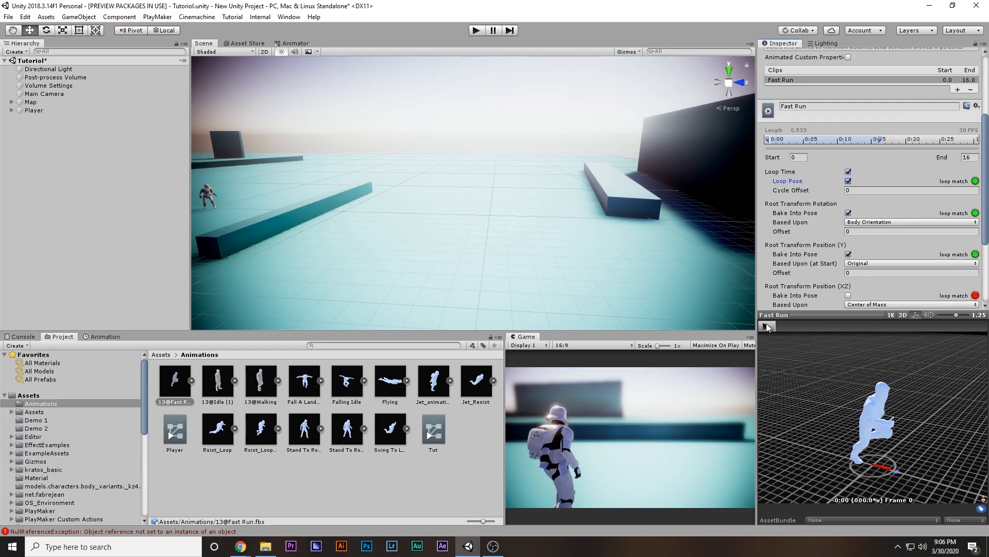
{"action": "left_click", "coordinate": [848, 180]}
{"action": "scroll", "coordinate": [889, 197], "scroll_direction": "down", "scroll_amount": 5}
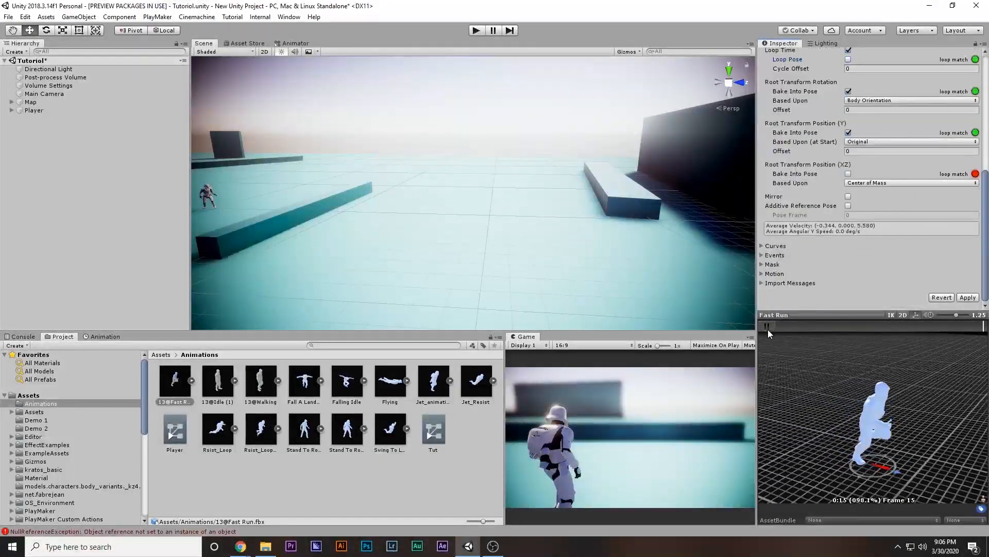
- Select the Player and view the character up close in the Scene view
{"action": "left_click_drag", "start_coordinate": [349, 141], "coordinate": [261, 166], "text": "alt"}
{"action": "key", "text": "w"}
{"action": "right_click_drag", "start_coordinate": [262, 166], "coordinate": [243, 158]}
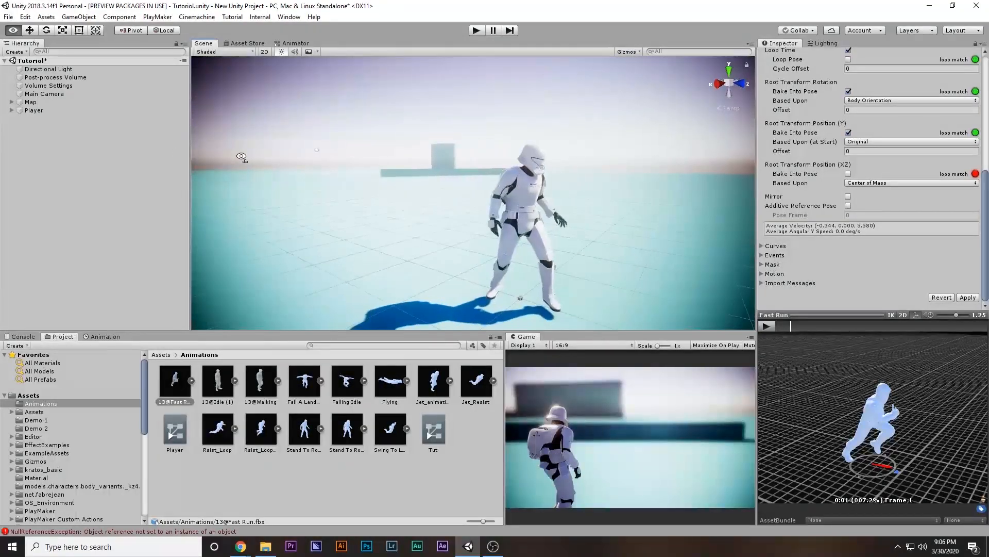
{"action": "left_click", "coordinate": [57, 111]}
{"action": "left_click", "coordinate": [564, 292]}
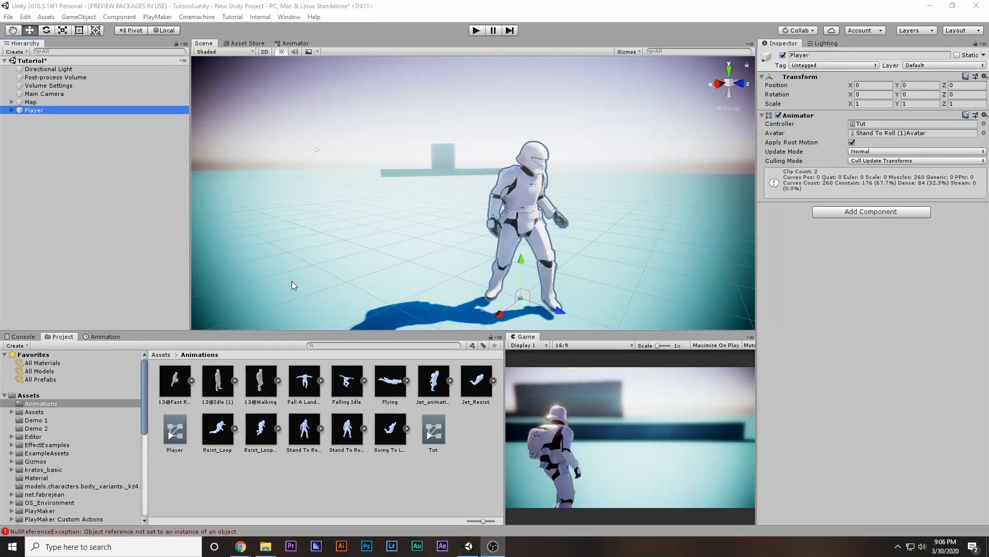
{"action": "left_click_drag", "start_coordinate": [415, 215], "coordinate": [483, 219], "text": "alt"}
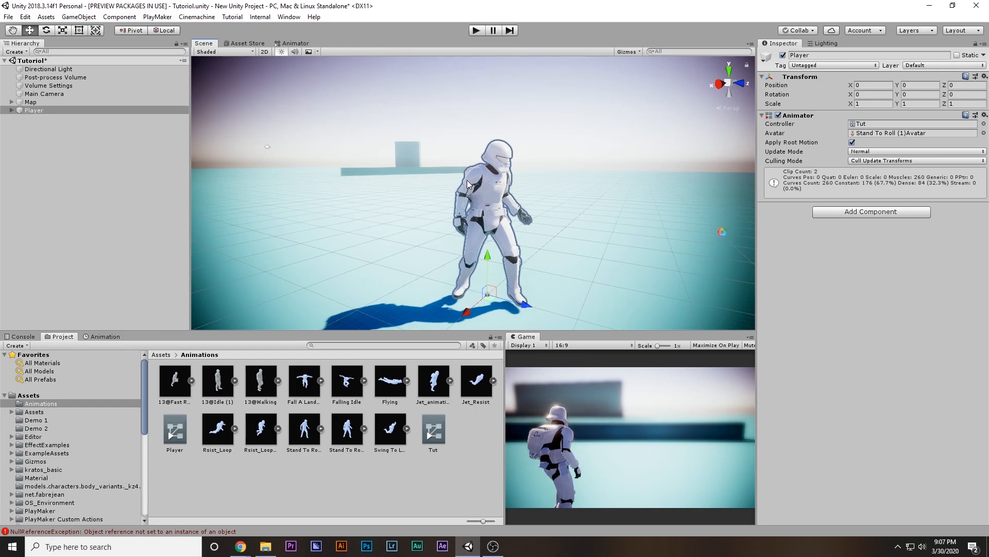
{"action": "left_click", "coordinate": [64, 111]}
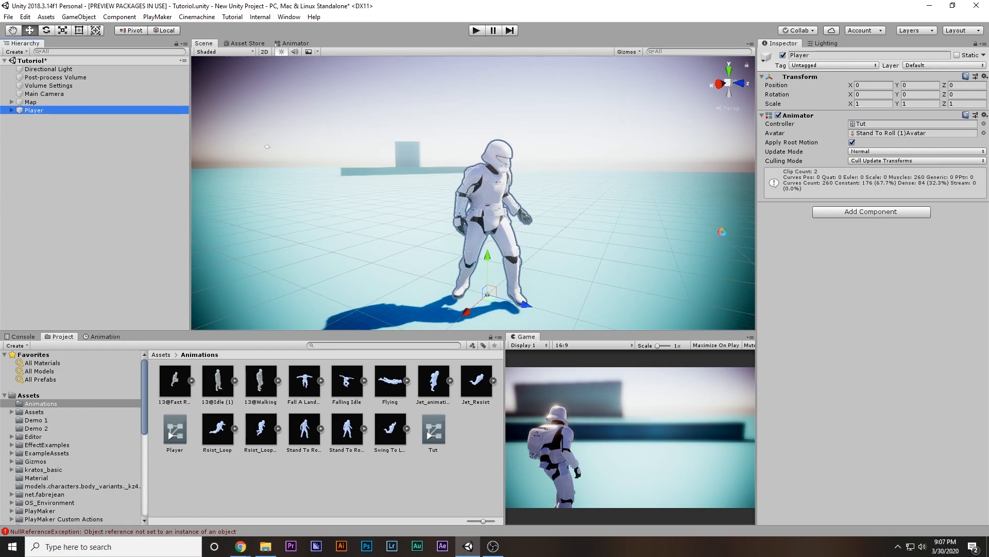
- Open the Playmaker v1.9.0.p20 package for import from the file explorer, review its contents and cancel the import
{"action": "left_click", "coordinate": [265, 545]}
{"action": "left_click_drag", "start_coordinate": [162, 363], "coordinate": [437, 482]}
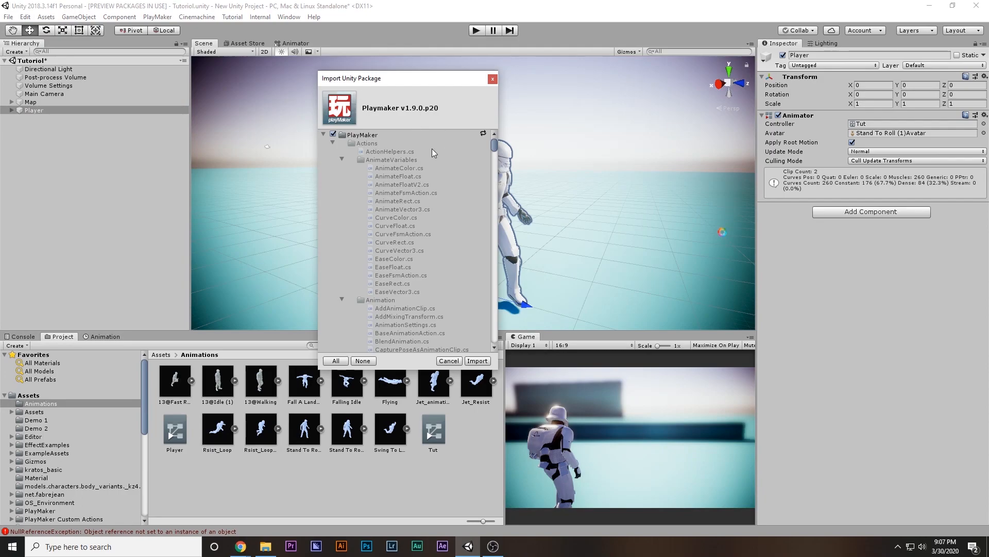
{"action": "scroll", "coordinate": [400, 234], "scroll_direction": "down", "scroll_amount": 15}
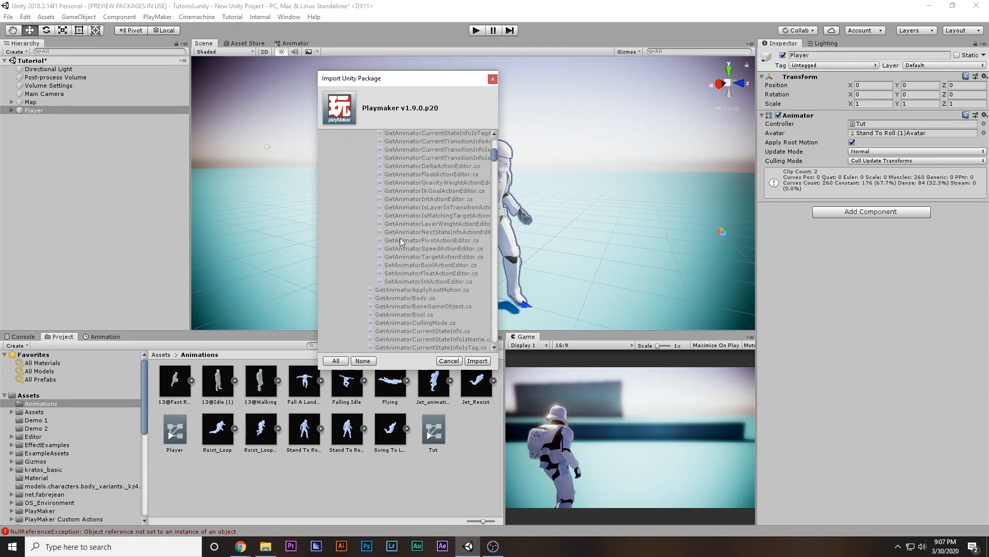
{"action": "left_click", "coordinate": [493, 79]}
- Start the PlayMaker 1.9.0.p20 installation from PlayMaker's welcome screen and confirm that a backup was made
{"action": "left_click", "coordinate": [157, 17]}
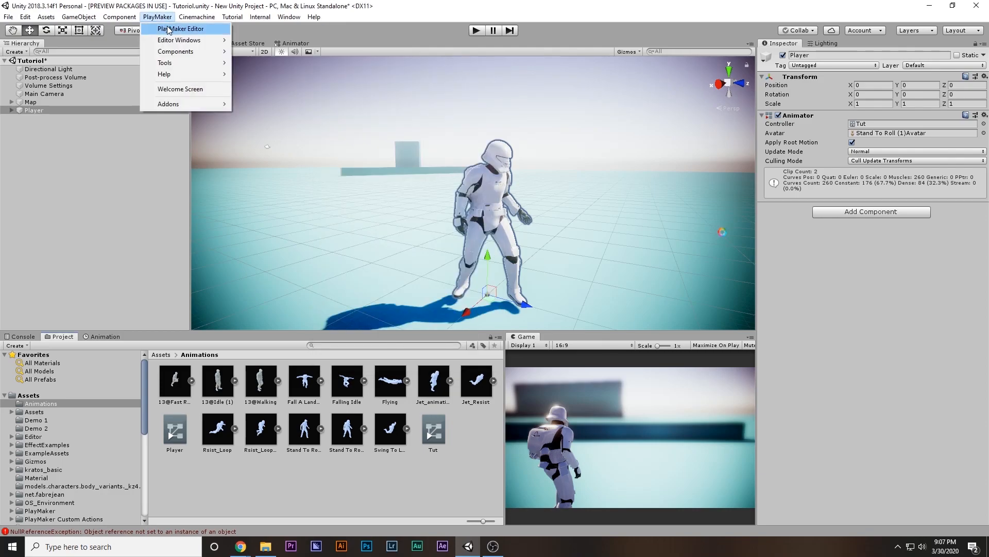
{"action": "left_click", "coordinate": [206, 89]}
{"action": "left_click_drag", "start_coordinate": [419, 206], "coordinate": [315, 128]}
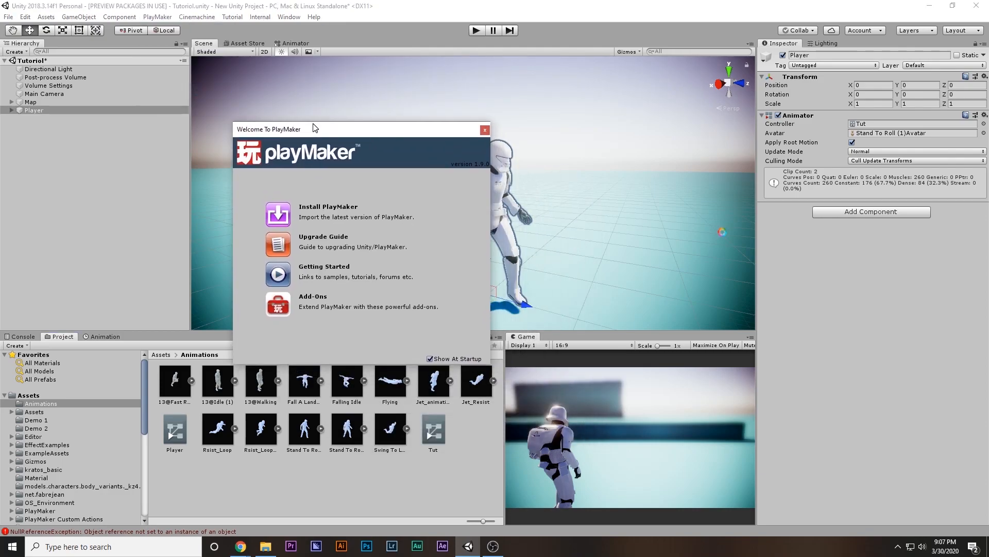
{"action": "left_click", "coordinate": [310, 206]}
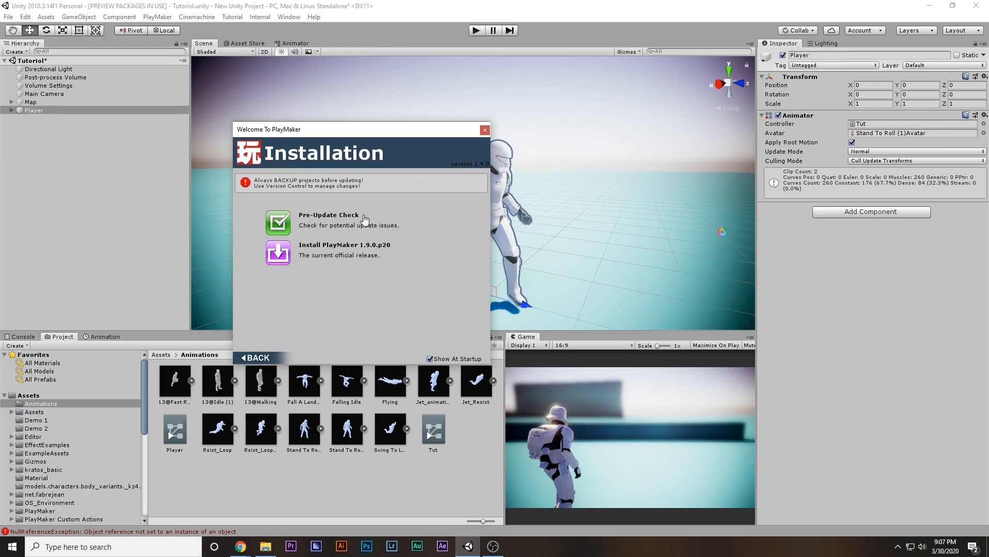
{"action": "left_click", "coordinate": [356, 244]}
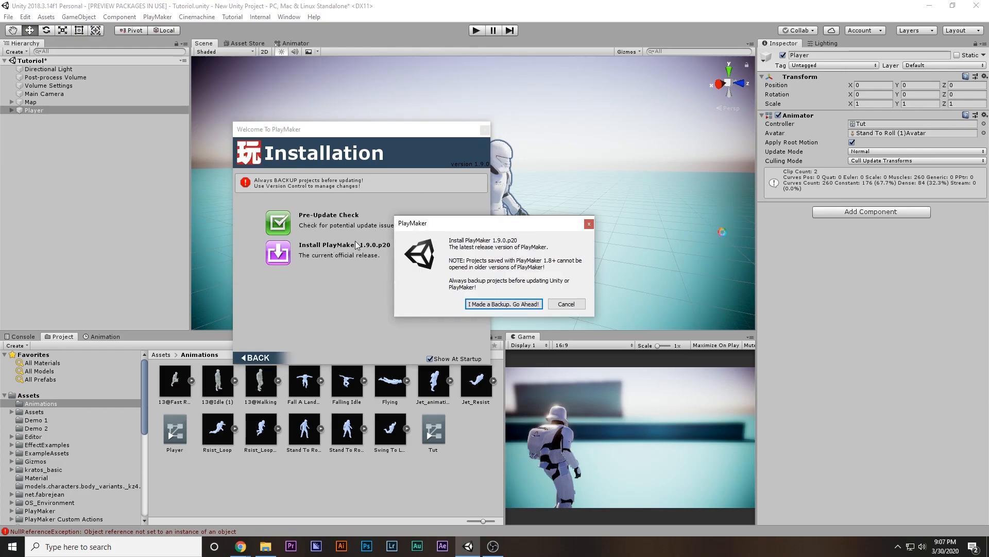
{"action": "left_click", "coordinate": [490, 307]}
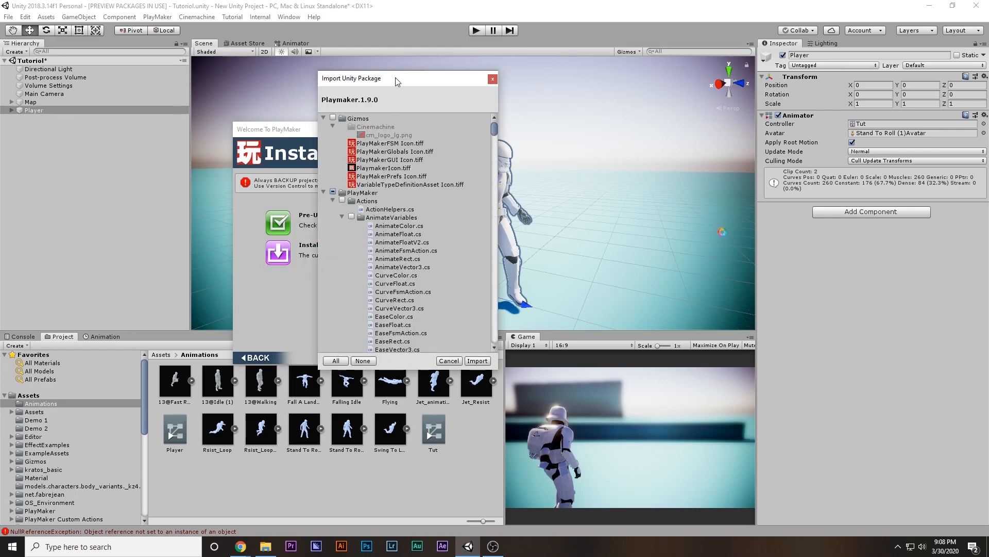
- Review the Playmaker.1.9.0 file list and close the import and welcome windows without importing
{"action": "scroll", "coordinate": [406, 241], "scroll_direction": "down", "scroll_amount": 5}
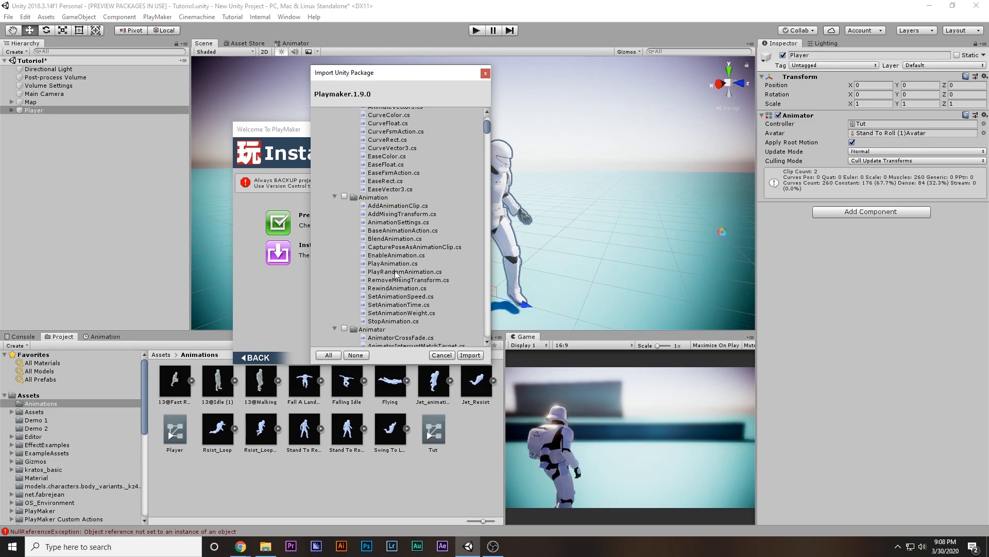
{"action": "scroll", "coordinate": [346, 201], "scroll_direction": "up", "scroll_amount": 3}
{"action": "scroll", "coordinate": [336, 194], "scroll_direction": "up", "scroll_amount": 2}
{"action": "left_click", "coordinate": [318, 115]}
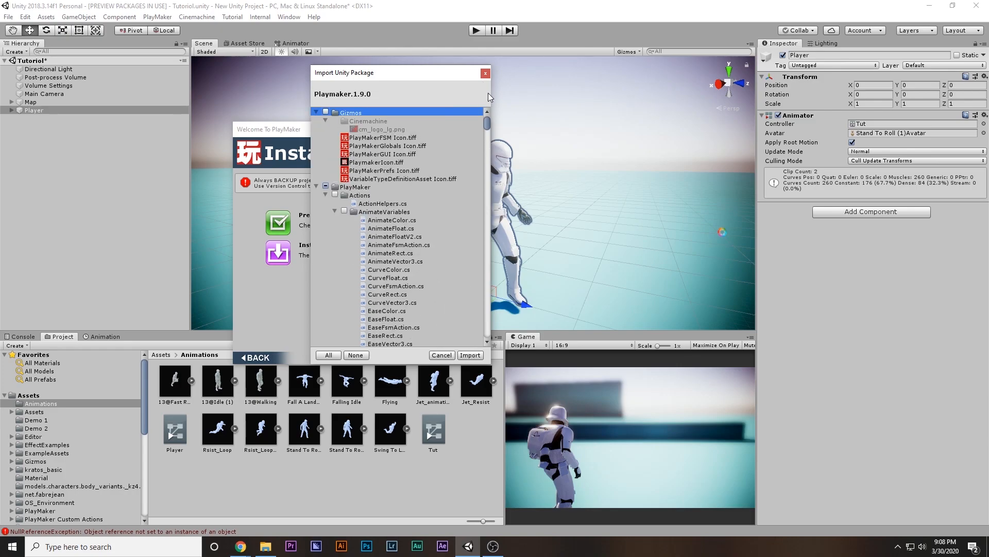
{"action": "left_click", "coordinate": [484, 73]}
{"action": "left_click", "coordinate": [487, 128]}
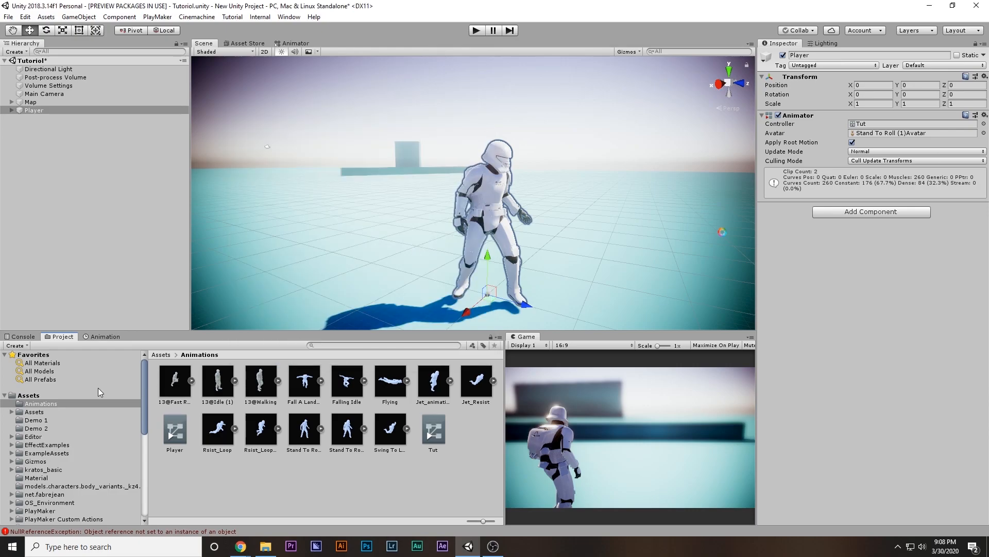
- Add a PlayMakerFSM component to the Player and open its FSM for editing
{"action": "left_click", "coordinate": [157, 17]}
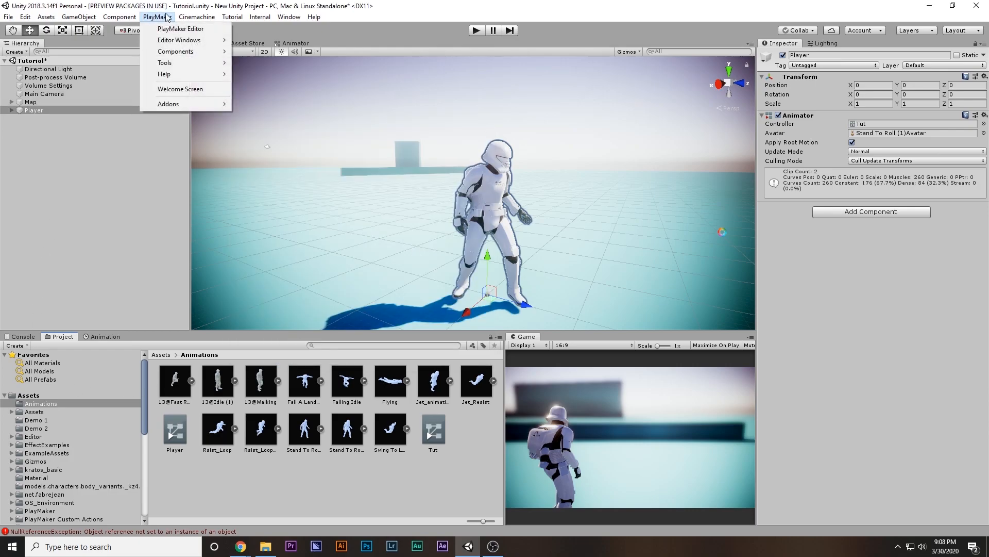
{"action": "left_click", "coordinate": [60, 112]}
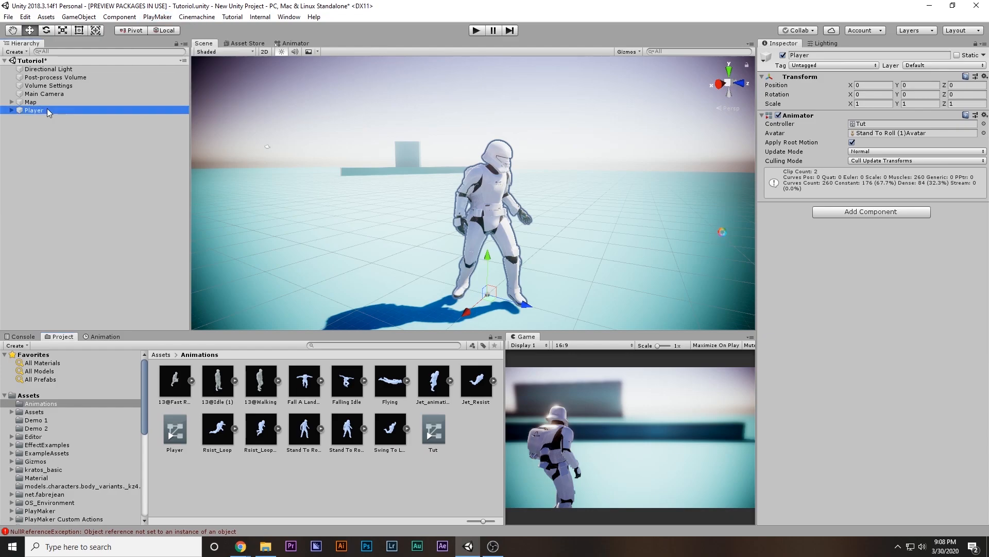
{"action": "left_click", "coordinate": [838, 212]}
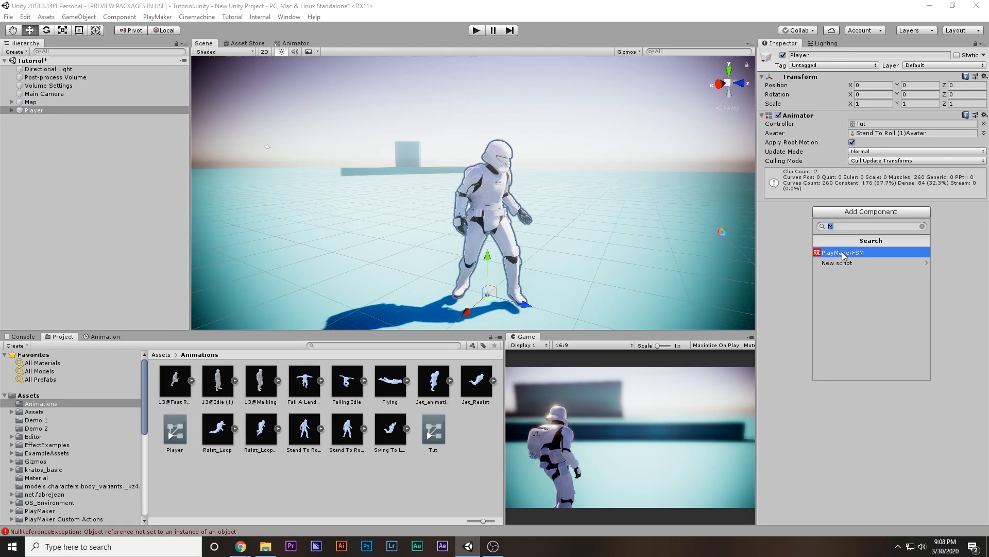
{"action": "key", "text": "Escape"}
{"action": "left_click", "coordinate": [797, 213]}
{"action": "left_click", "coordinate": [975, 217]}
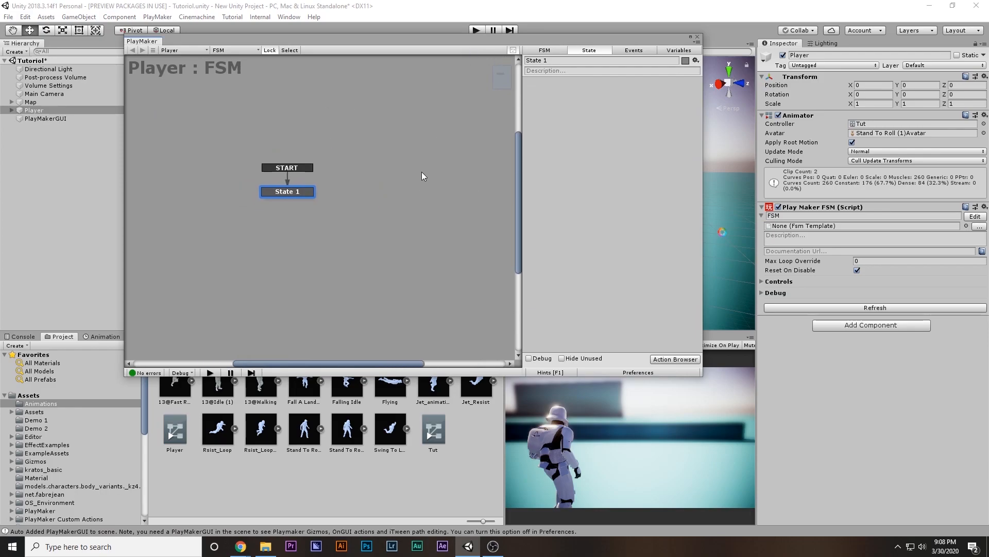
- Add a Get Axis Vector action to State 1 of the Player's FSM
{"action": "double_click", "coordinate": [583, 172]}
{"action": "type", "text": "get asi"}
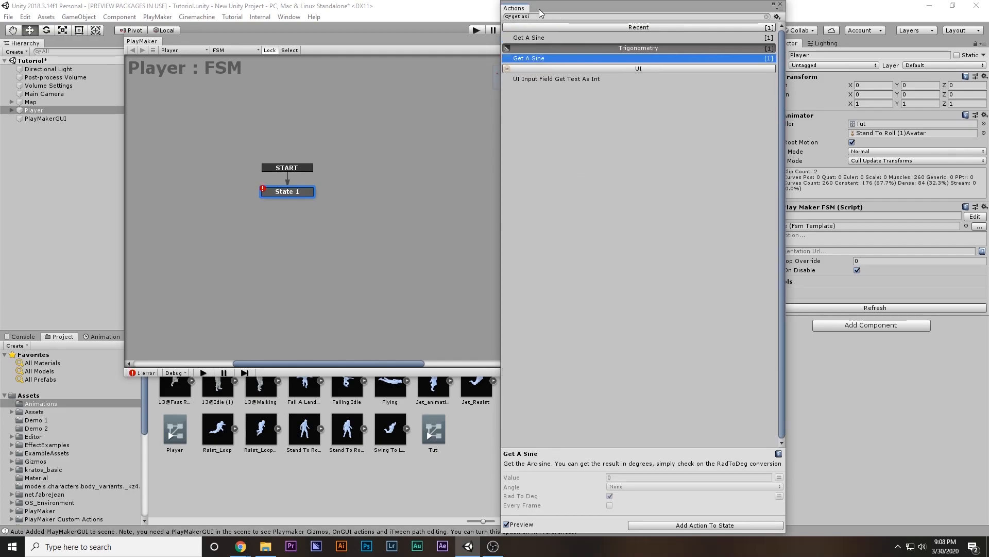
{"action": "key", "text": "BackSpace"}
{"action": "key", "text": "BackSpace"}
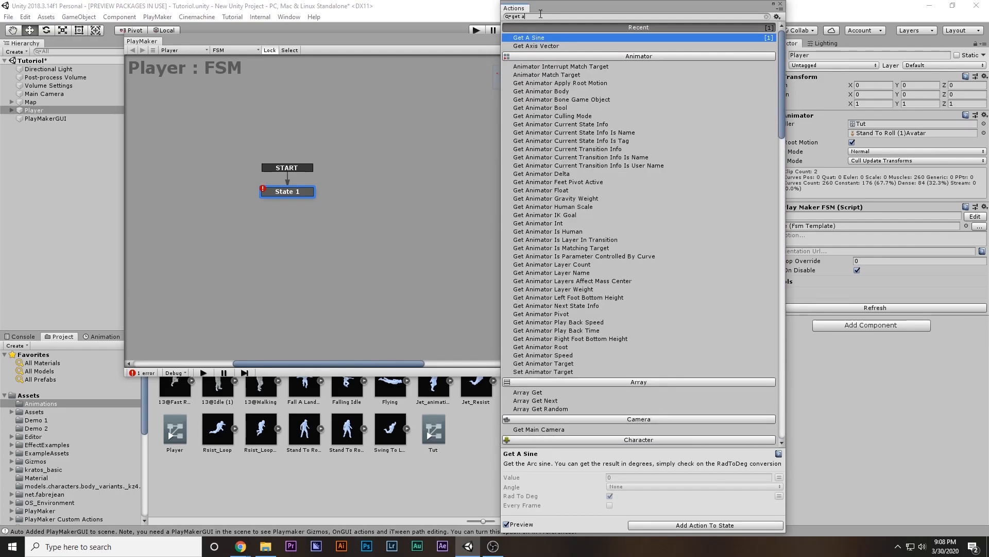
{"action": "left_click", "coordinate": [780, 3]}
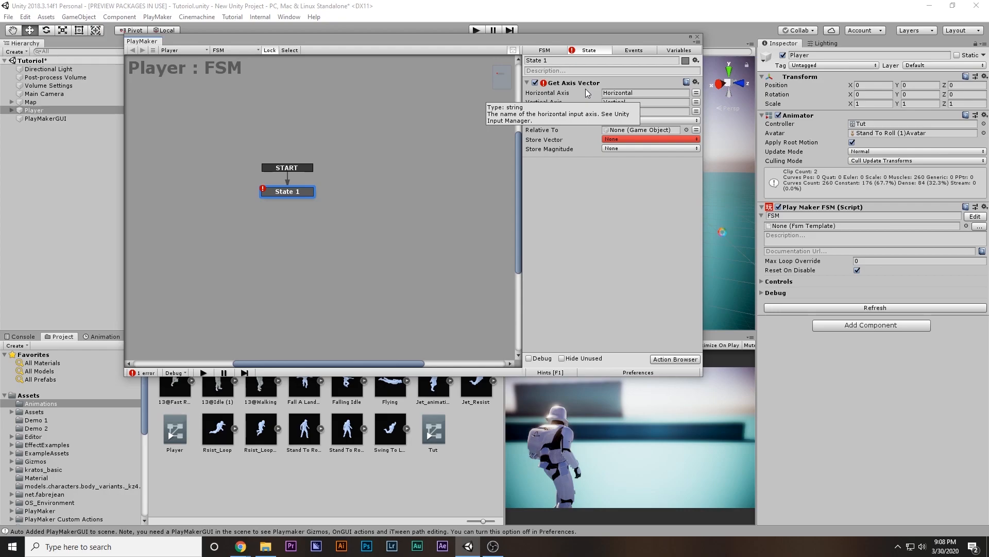
- Store the vector of the Get Axis Vector action in a new variable named Input_vec
{"action": "left_click", "coordinate": [638, 93]}
{"action": "left_click", "coordinate": [638, 102]}
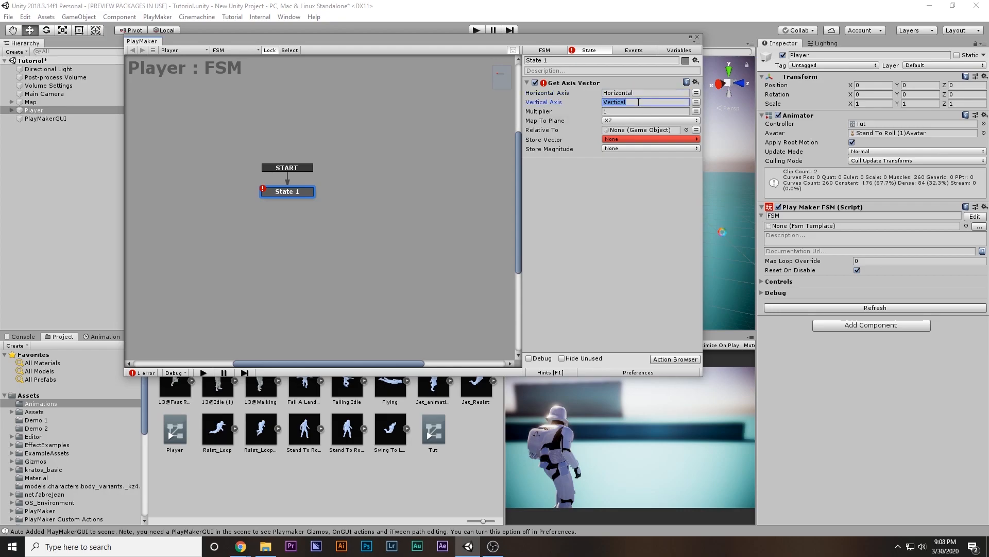
{"action": "left_click", "coordinate": [634, 93]}
{"action": "left_click", "coordinate": [641, 102]}
{"action": "left_click", "coordinate": [605, 140]}
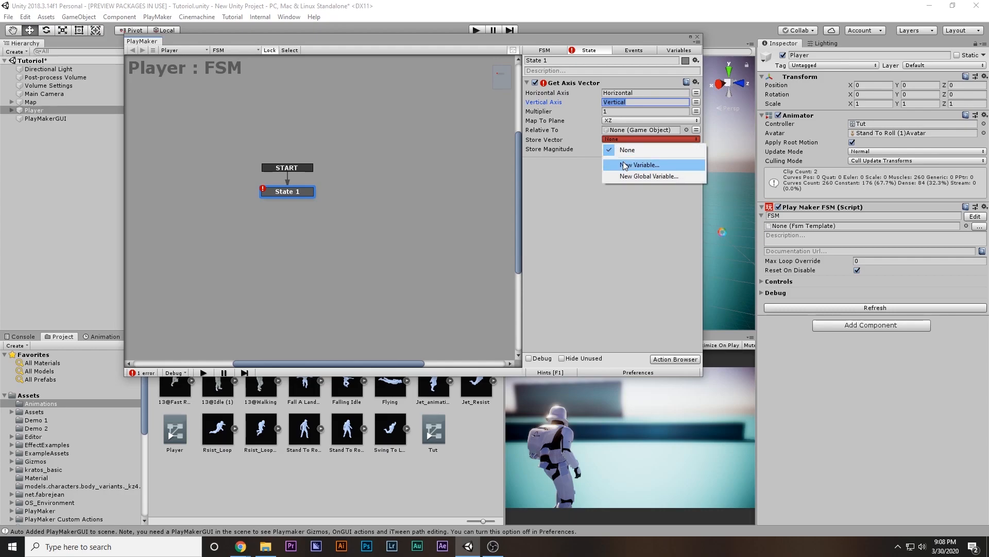
{"action": "left_click", "coordinate": [642, 164]}
{"action": "type", "text": "Inpu"}
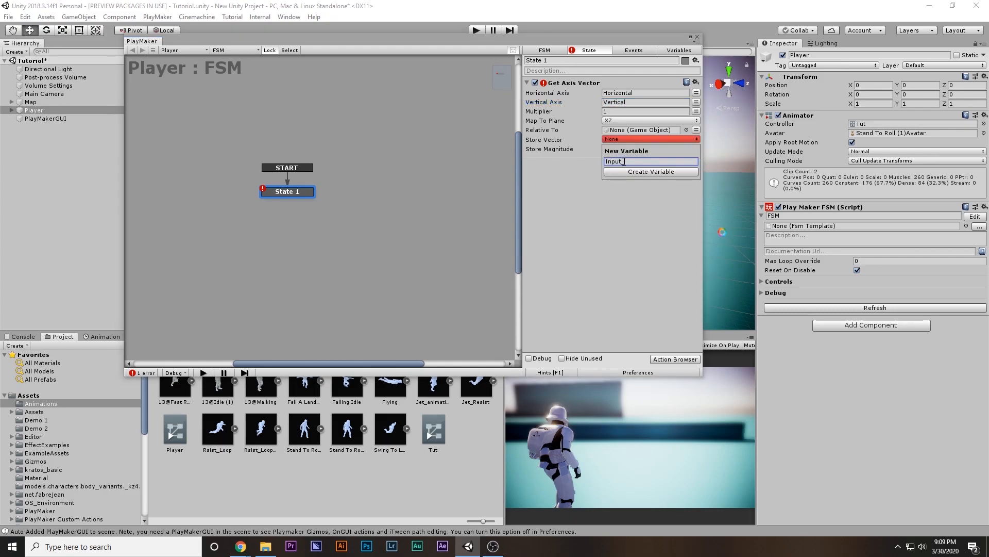
{"action": "type", "text": "t_vec"}
{"action": "key", "text": "Return"}
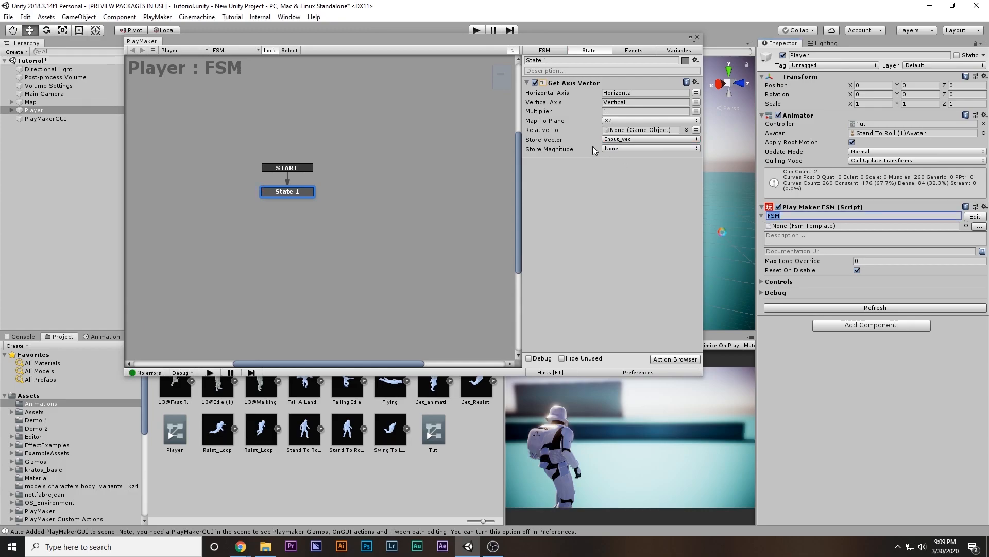
- Store the magnitude of the Get Axis Vector action in a new variable named I_Mag
{"action": "left_click", "coordinate": [614, 148]}
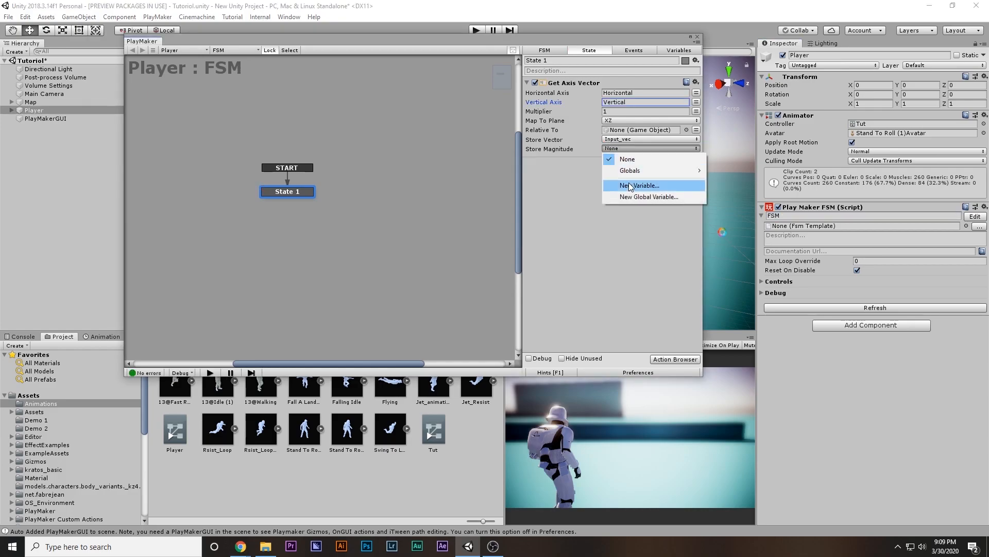
{"action": "left_click", "coordinate": [631, 186]}
{"action": "type", "text": "I_Mag"}
{"action": "key", "text": "Return"}
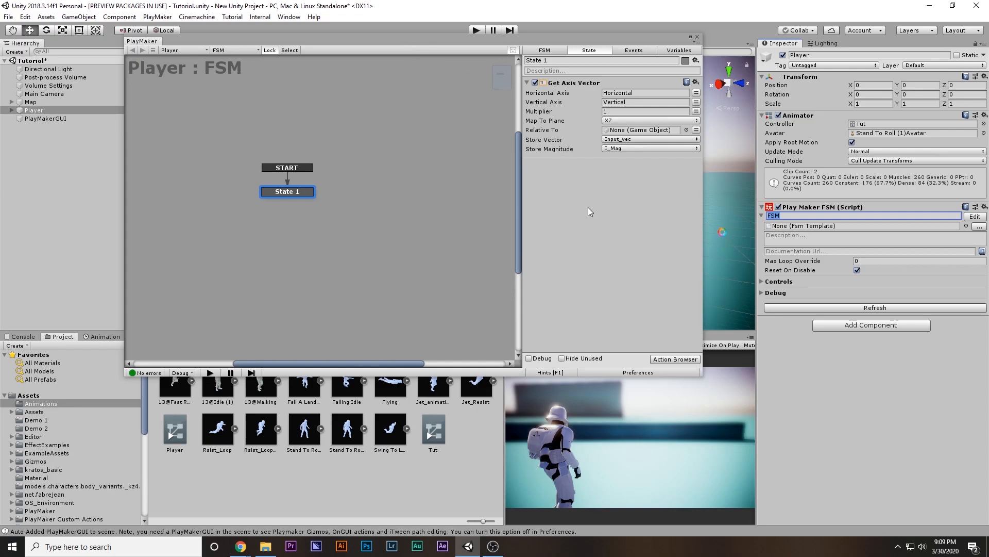
- Add a Set Animator Float action to State 1 below Get Axis Vector
{"action": "key", "text": "grave"}
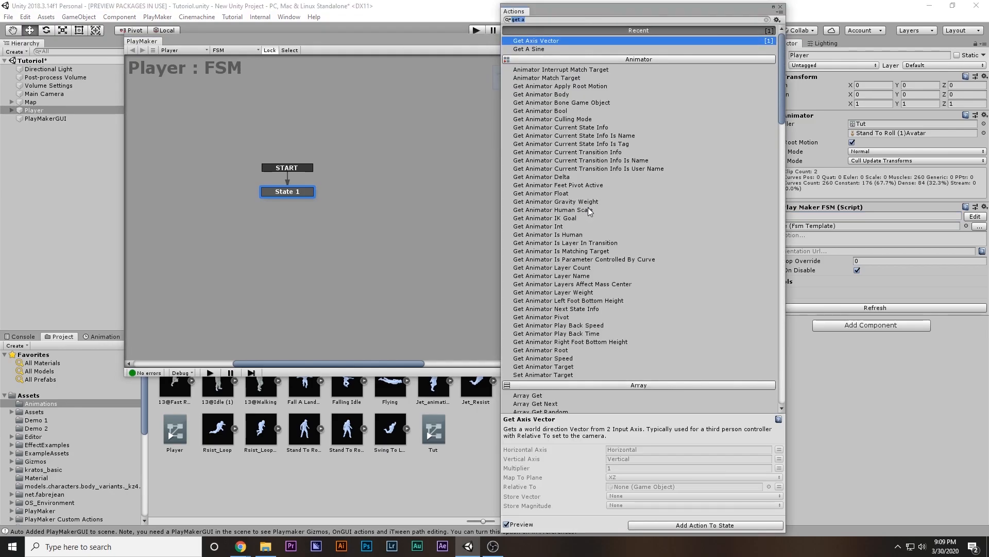
{"action": "type", "text": "set an"}
{"action": "key", "text": "Down"}
{"action": "key", "text": "Return"}
{"action": "left_click", "coordinate": [781, 7]}
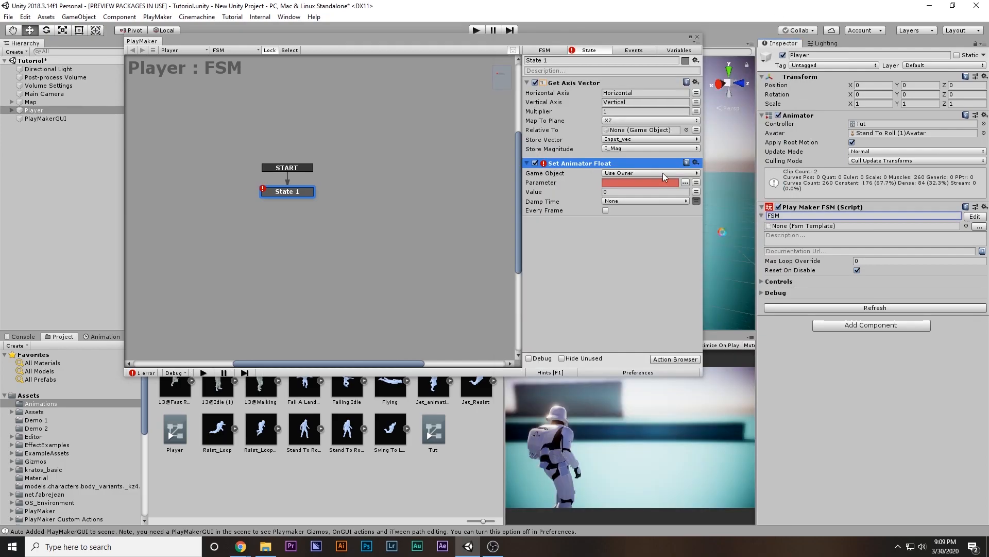
- Set the Set Animator Float action to the Mag parameter with I_Mag as its value, updating every frame
{"action": "left_click_drag", "start_coordinate": [291, 41], "coordinate": [335, 190]}
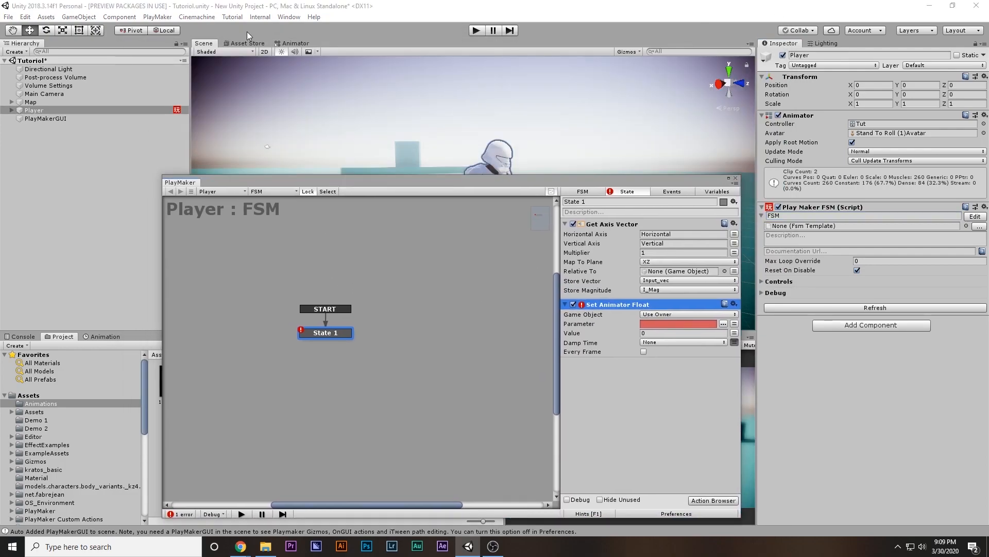
{"action": "left_click", "coordinate": [291, 43]}
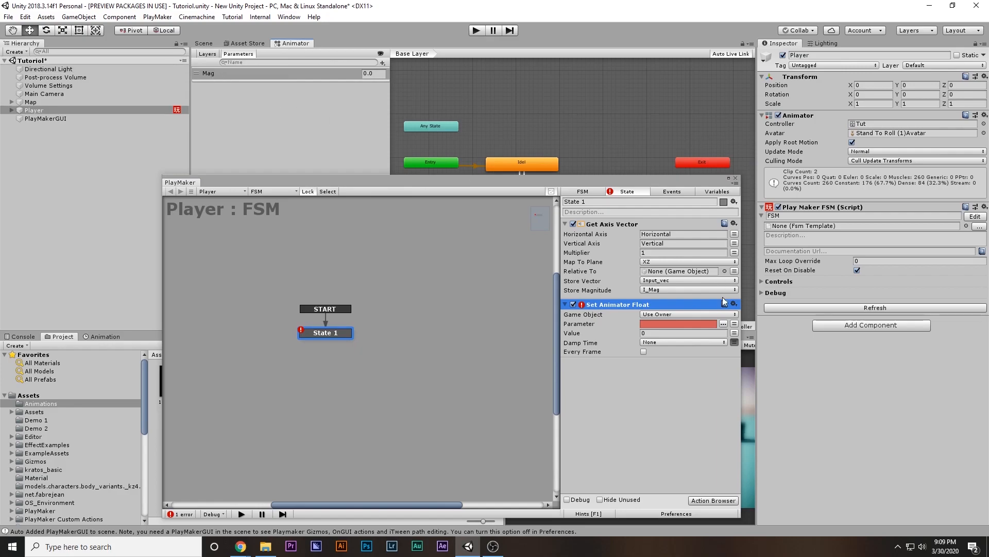
{"action": "left_click", "coordinate": [724, 323]}
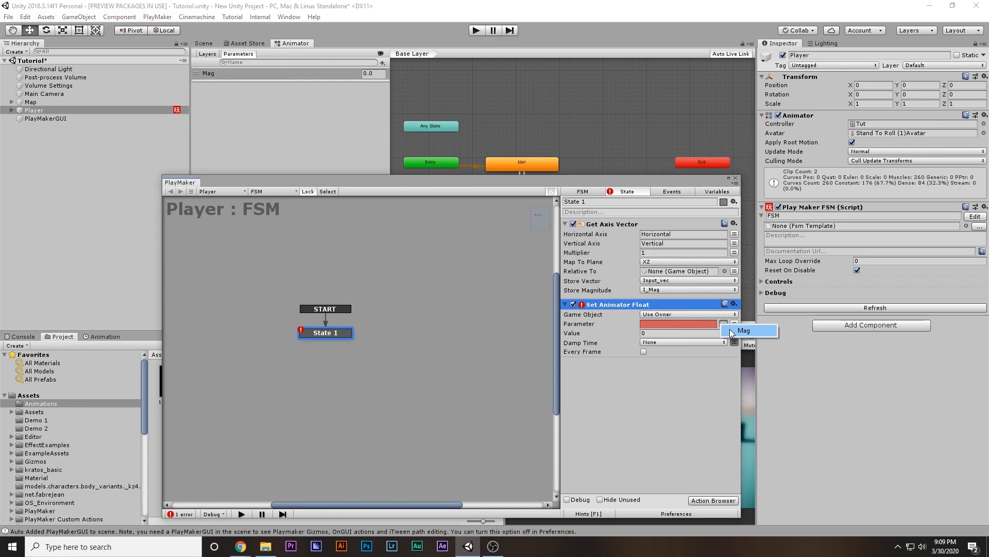
{"action": "left_click", "coordinate": [742, 331]}
{"action": "left_click", "coordinate": [735, 332]}
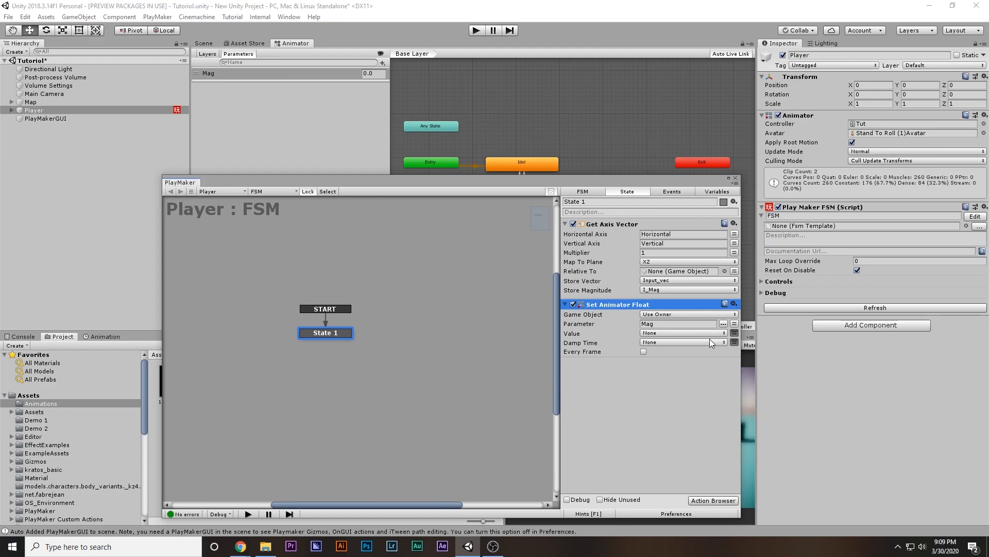
{"action": "left_click", "coordinate": [701, 333]}
{"action": "left_click", "coordinate": [670, 357]}
{"action": "left_click", "coordinate": [644, 351]}
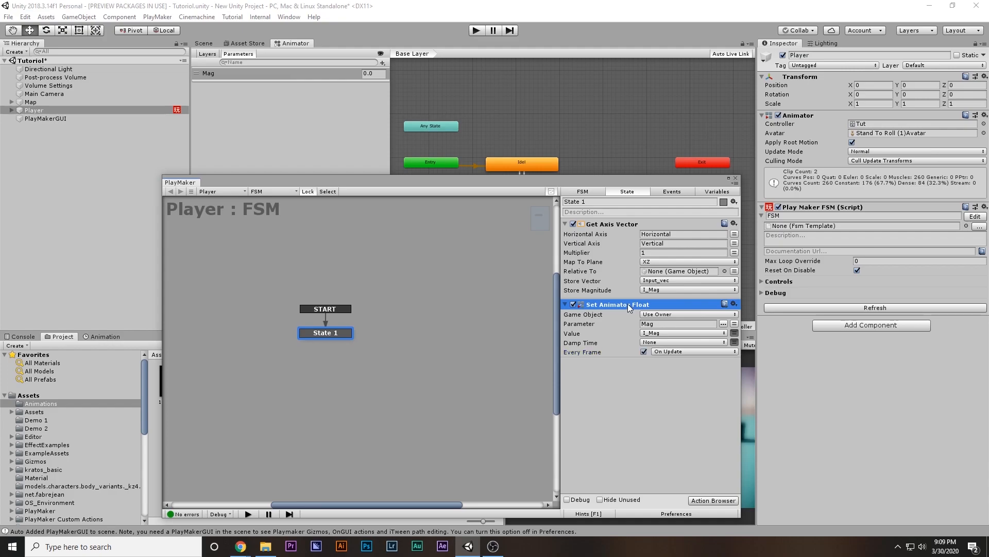
- Close the PlayMaker editor, play the scene to test running forward and sideways, and stop playback
{"action": "left_click", "coordinate": [736, 179]}
{"action": "left_click", "coordinate": [475, 31]}
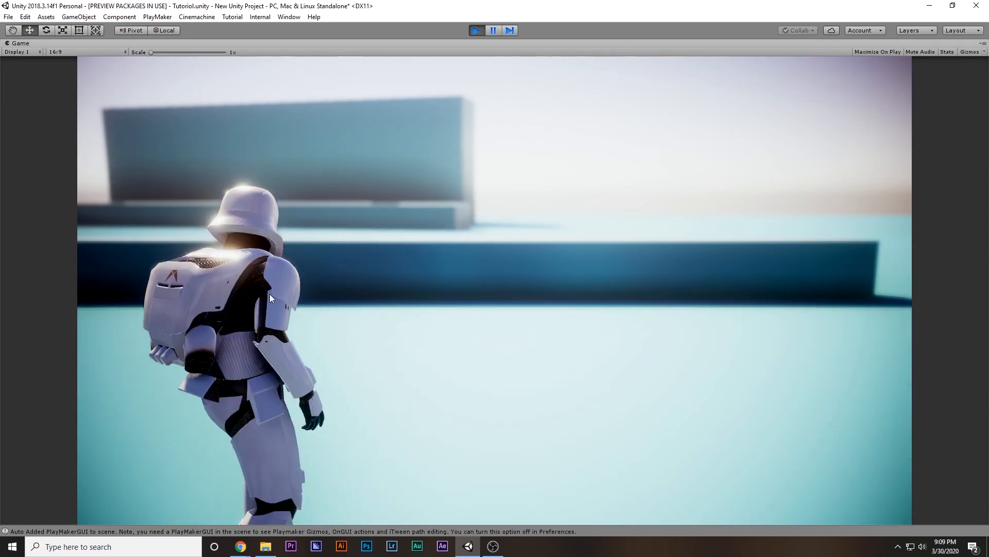
{"action": "key", "text": "w"}
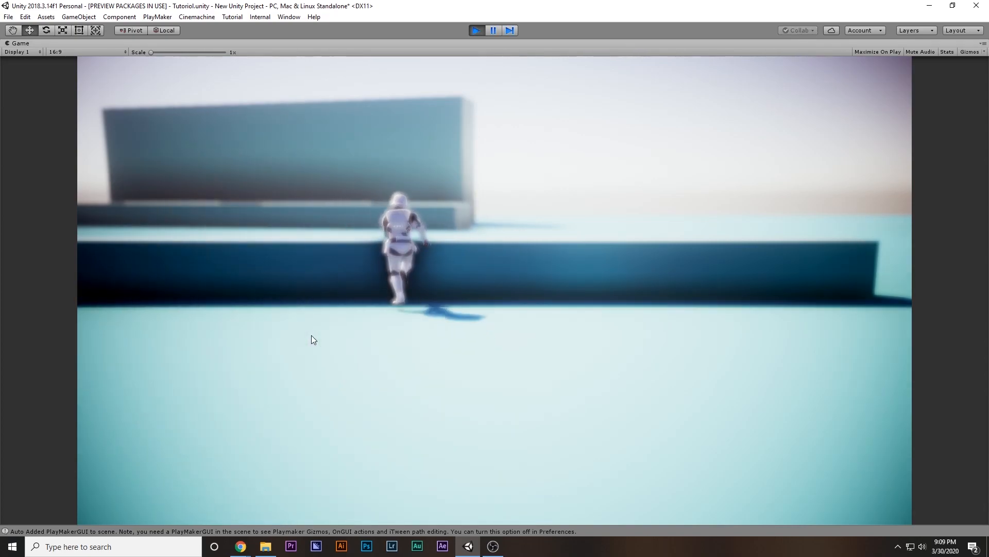
{"action": "key", "text": "d"}
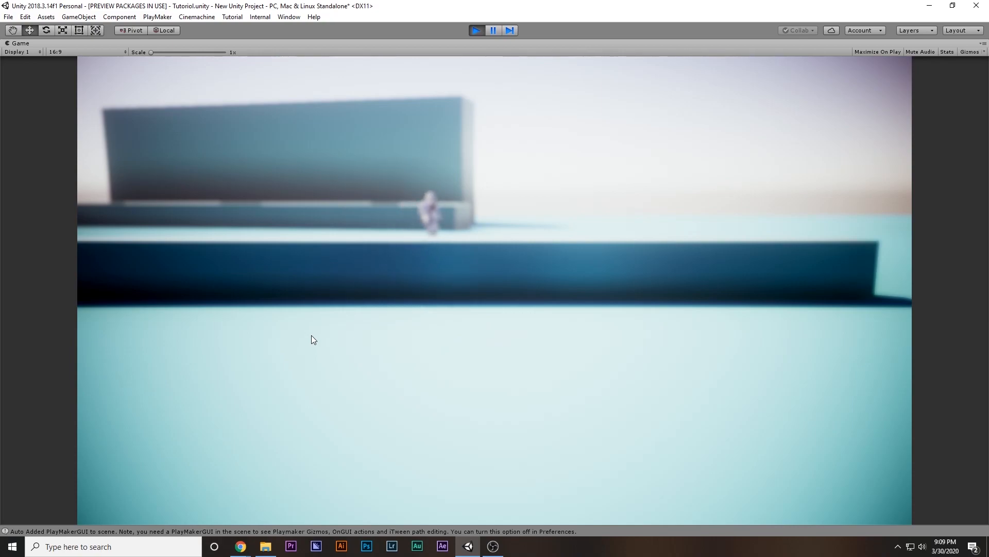
{"action": "left_click", "coordinate": [475, 34]}
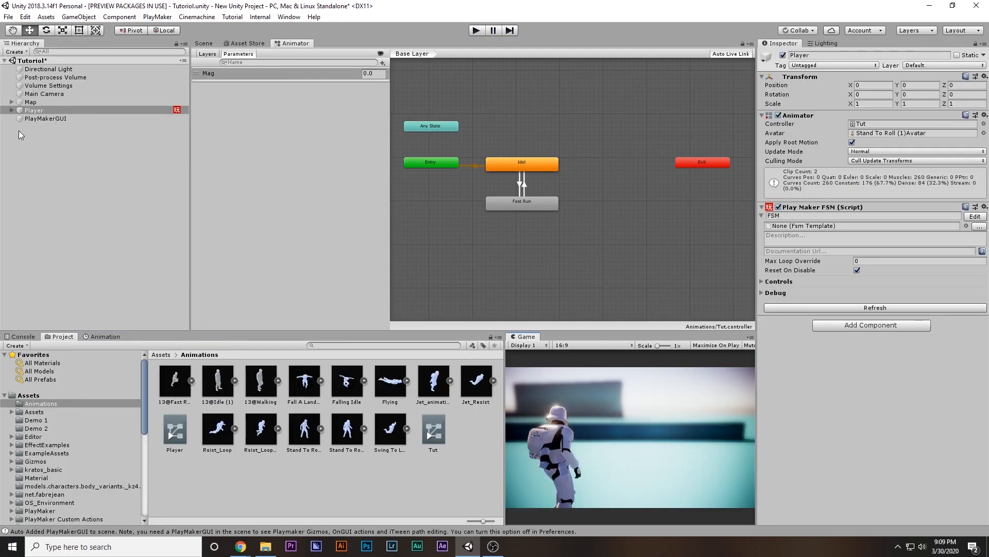
- Reopen the Player's FSM and add a Smooth Look At Direction action to State 1
{"action": "left_click", "coordinate": [975, 216]}
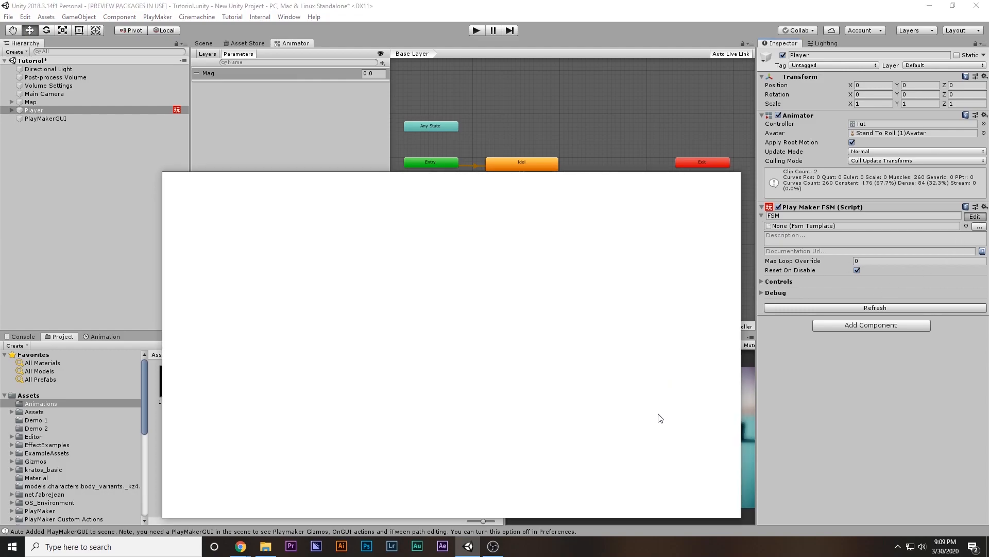
{"action": "type", "text": "SMOOTH"}
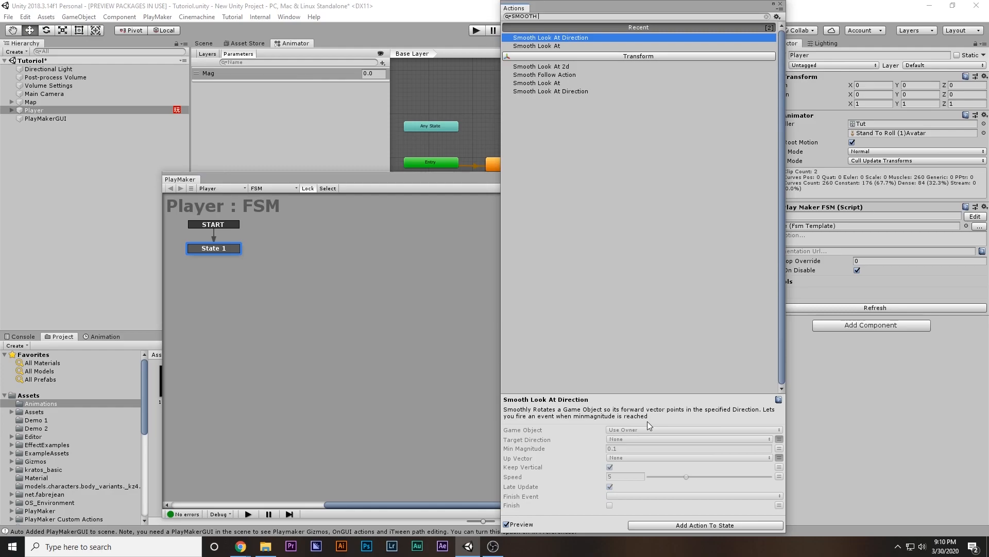
{"action": "key", "text": "Return"}
{"action": "left_click", "coordinate": [780, 5]}
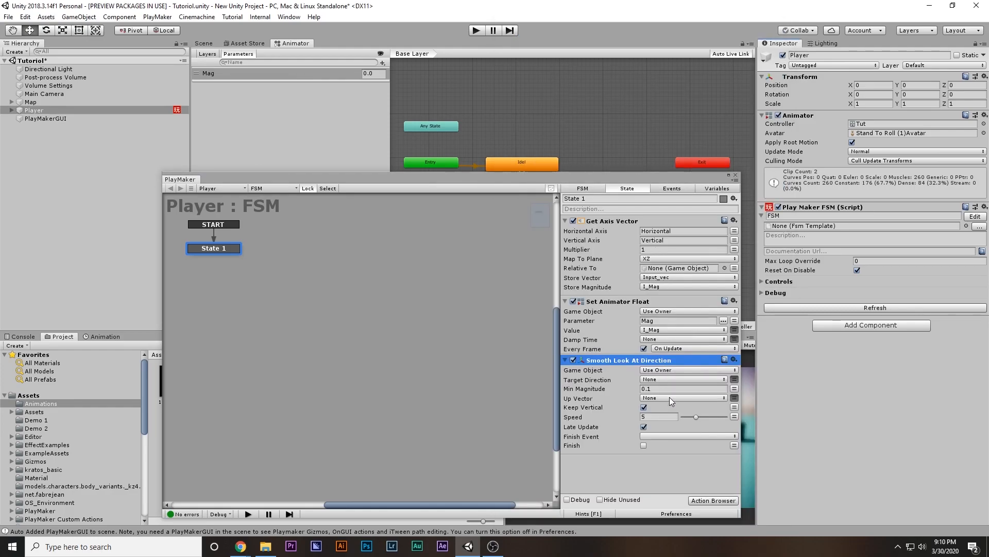
- Set the target direction of the Smooth Look At Direction action to Input_vec
{"action": "left_click", "coordinate": [661, 380]}
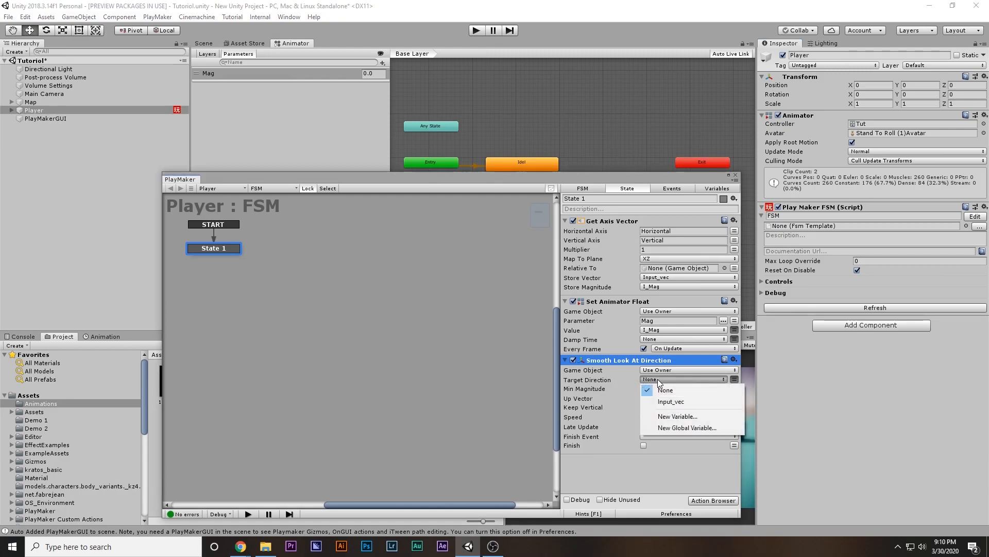
{"action": "left_click", "coordinate": [670, 403]}
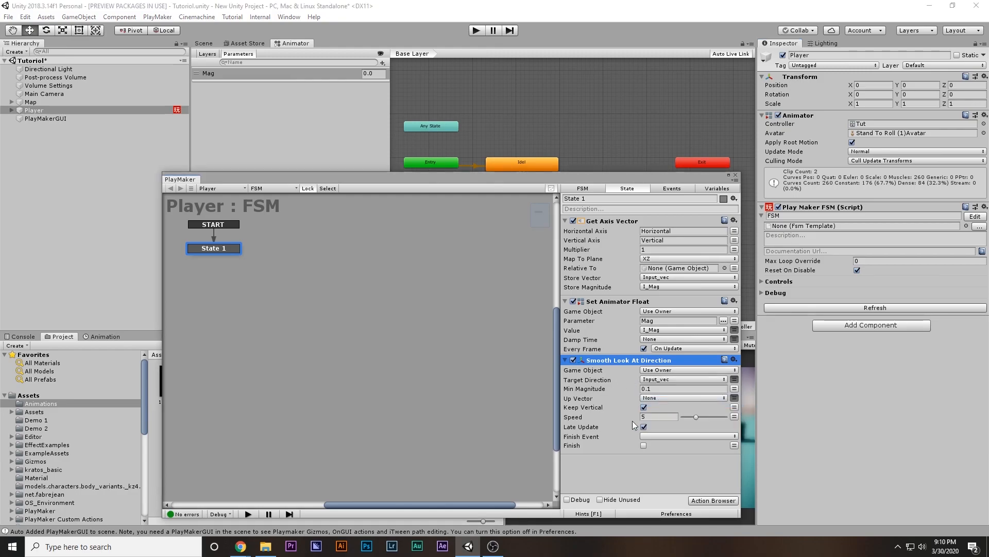
{"action": "left_click", "coordinate": [660, 417]}
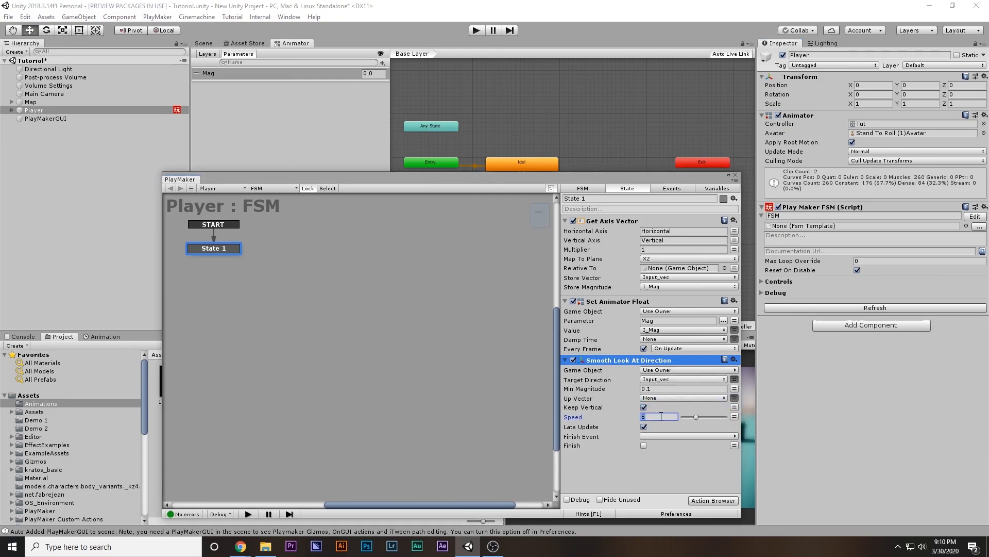
{"action": "left_click", "coordinate": [652, 466]}
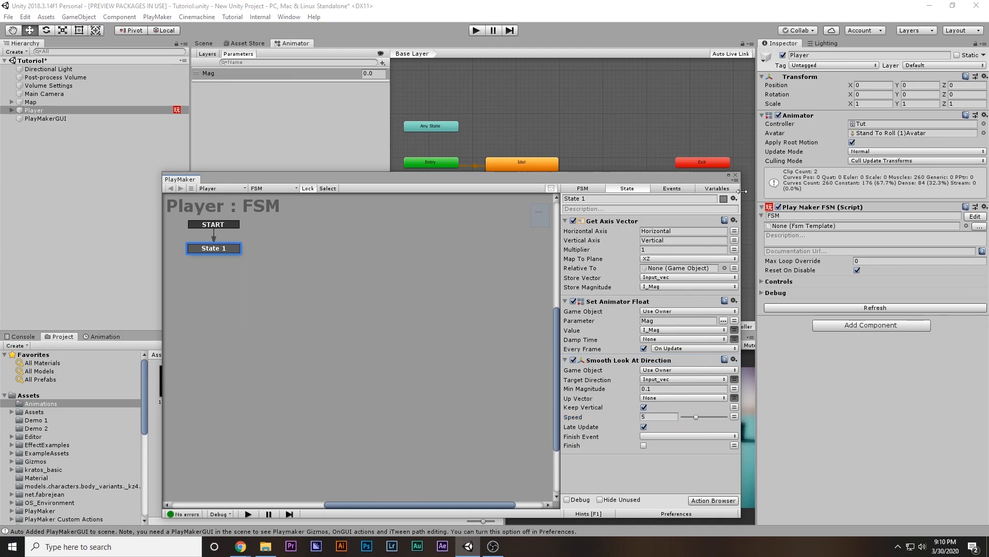
- Close the PlayMaker editor, play the scene to test the character running and turning in all directions, and stop playback
{"action": "left_click", "coordinate": [736, 175]}
{"action": "left_click", "coordinate": [476, 30]}
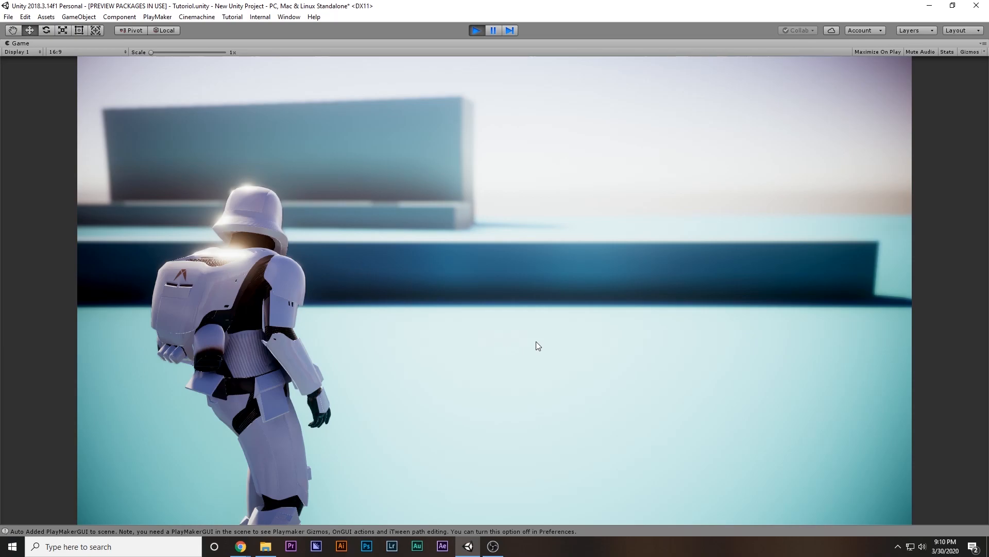
{"action": "key", "text": "w"}
{"action": "key", "text": "d"}
{"action": "key", "text": "s"}
{"action": "key", "text": "a"}
{"action": "key", "text": "w"}
{"action": "key", "text": "d"}
{"action": "key", "text": "s"}
{"action": "key", "text": "a"}
{"action": "key", "text": "w"}
{"action": "key", "text": "d"}
{"action": "key", "text": "a"}
{"action": "key", "text": "s"}
{"action": "key", "text": "d"}
{"action": "key", "text": "w"}
{"action": "key", "text": "a"}
{"action": "key", "text": "s"}
{"action": "key", "text": "a"}
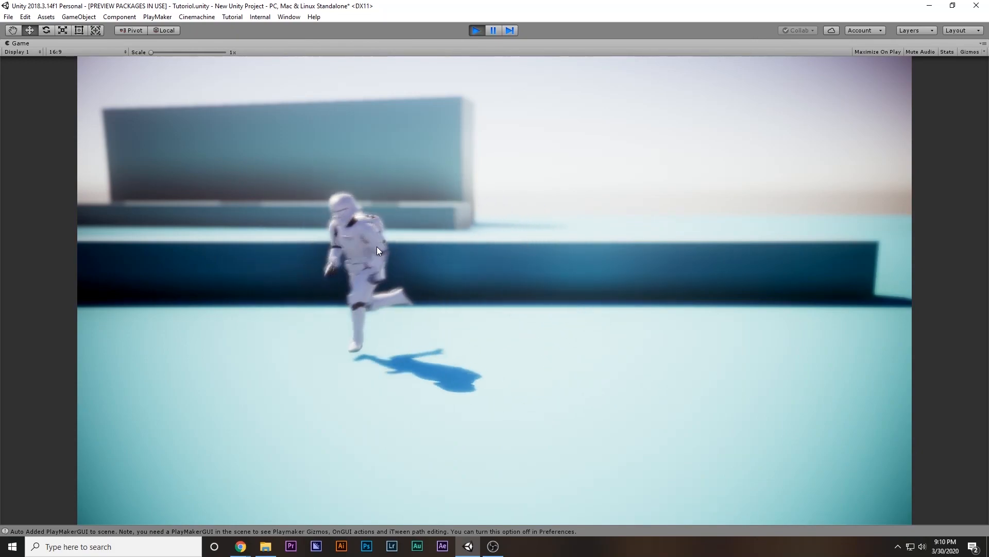
{"action": "key", "text": "w"}
{"action": "key", "text": "d"}
{"action": "key", "text": "w"}
{"action": "key", "text": "a"}
{"action": "key", "text": "d"}
{"action": "key", "text": "s"}
{"action": "key", "text": "a"}
{"action": "key", "text": "d"}
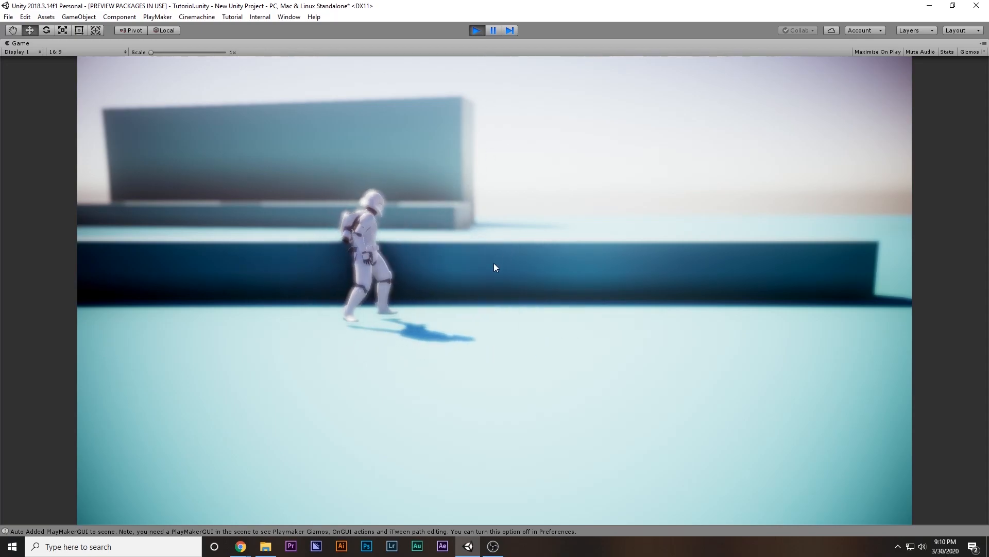
{"action": "left_click", "coordinate": [477, 31]}
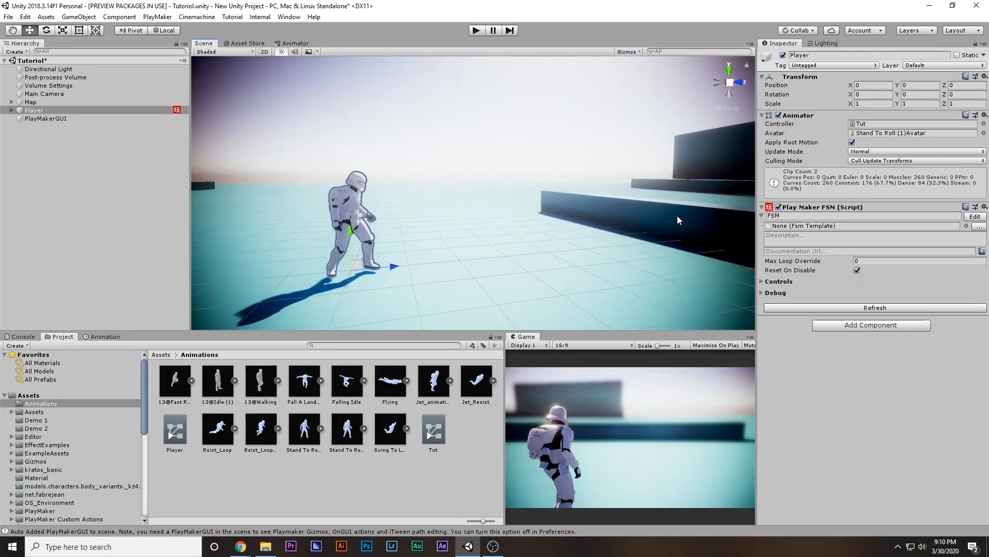
- Add a Character Controller component to the Player
{"action": "left_click", "coordinate": [871, 329]}
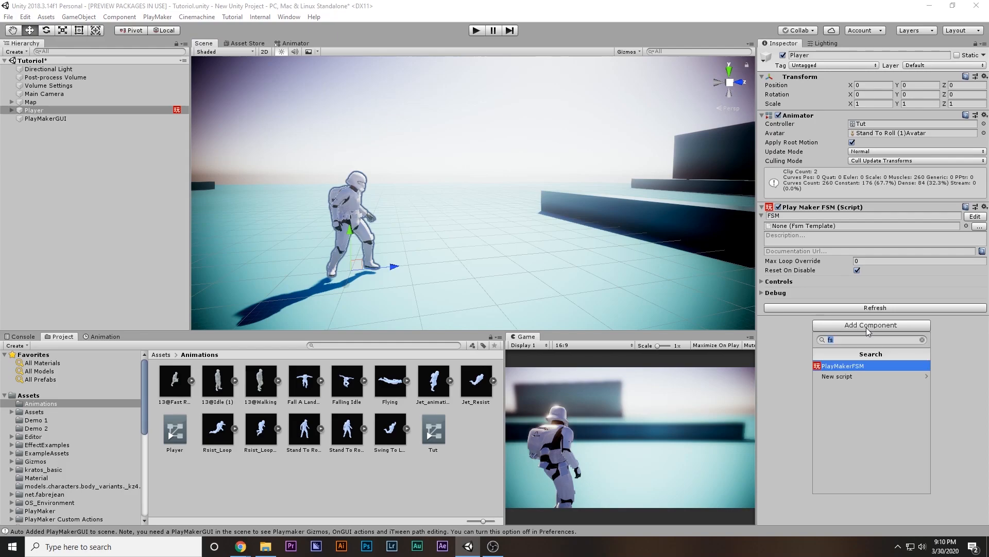
{"action": "type", "text": "character"}
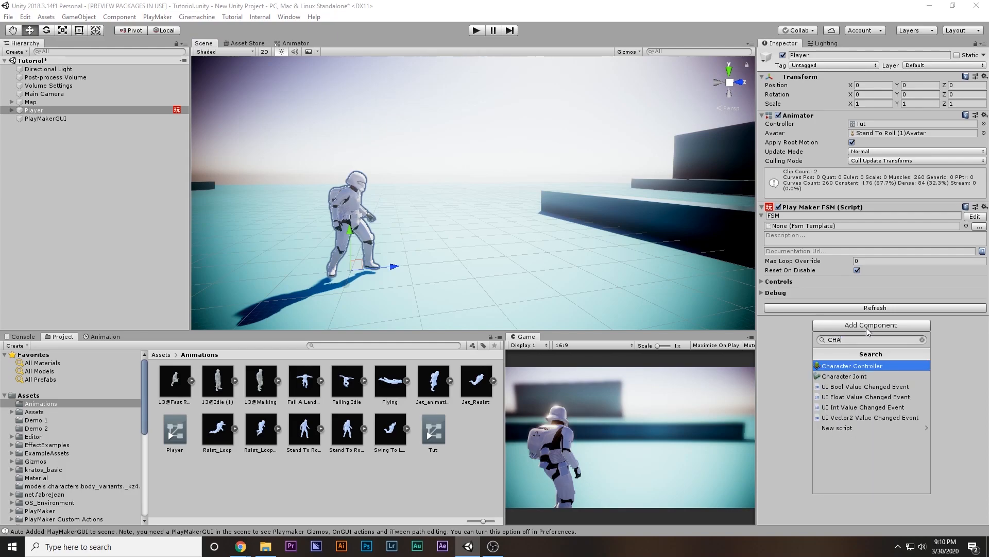
{"action": "key", "text": "Return"}
- Fit the Character Controller capsule to the character with centre Y 0.94, radius 0.41 and height 1.81
{"action": "left_click", "coordinate": [719, 83]}
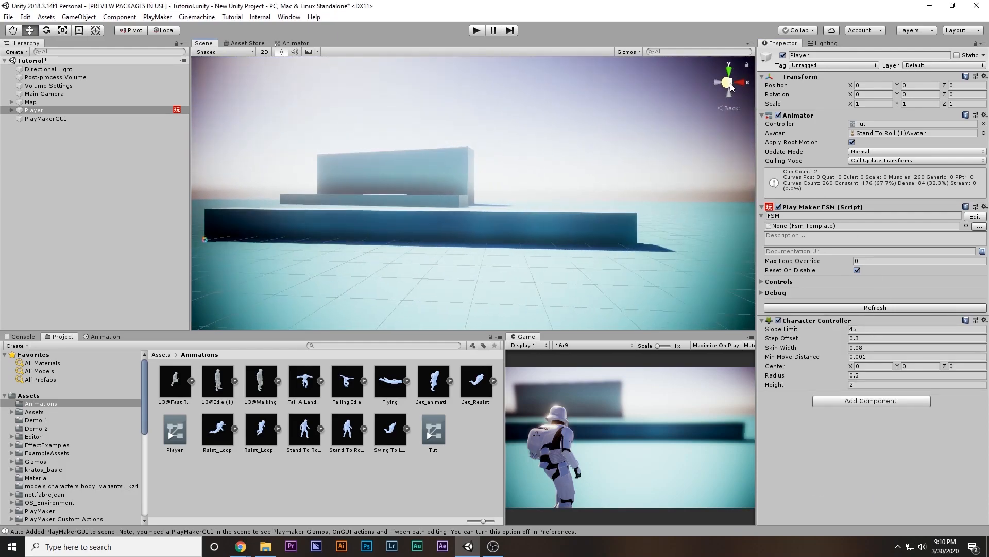
{"action": "left_click", "coordinate": [729, 83]}
{"action": "left_click_drag", "start_coordinate": [496, 209], "coordinate": [618, 237], "text": "alt"}
{"action": "left_click_drag", "start_coordinate": [898, 366], "coordinate": [966, 364]}
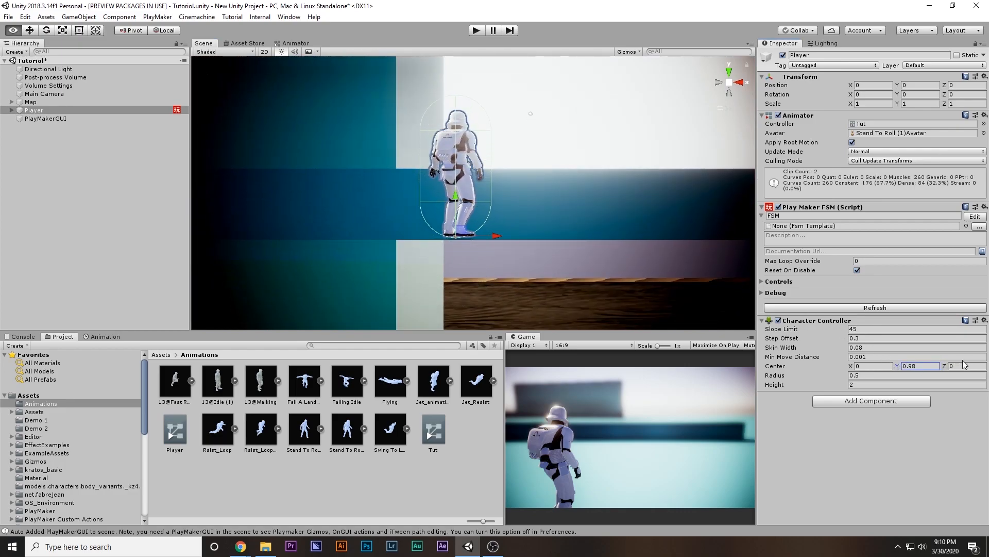
{"action": "left_click_drag", "start_coordinate": [848, 376], "coordinate": [835, 387]}
{"action": "left_click_drag", "start_coordinate": [897, 366], "coordinate": [893, 366]}
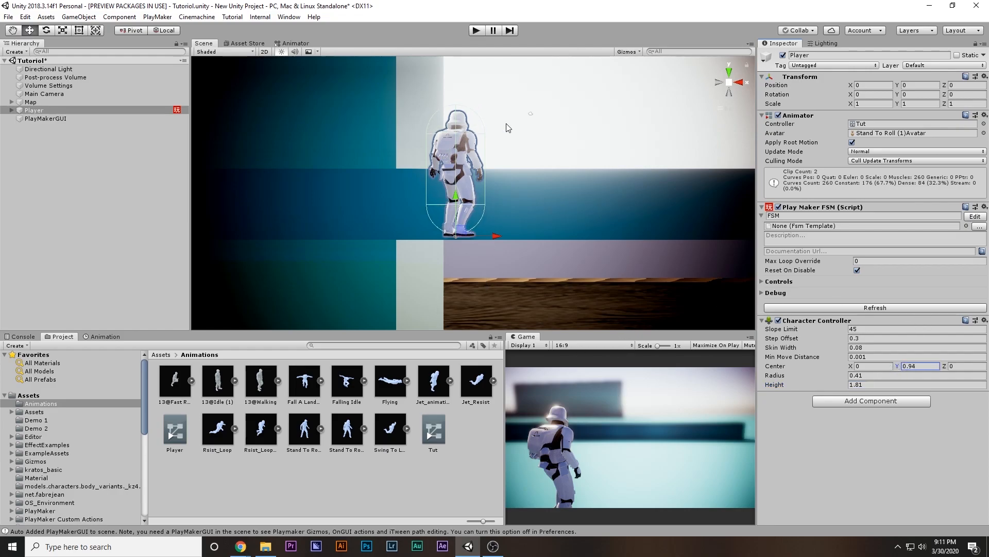
- Play the scene to test the character running against the wall in several directions, and stop playback
{"action": "key", "text": "ctrl+p"}
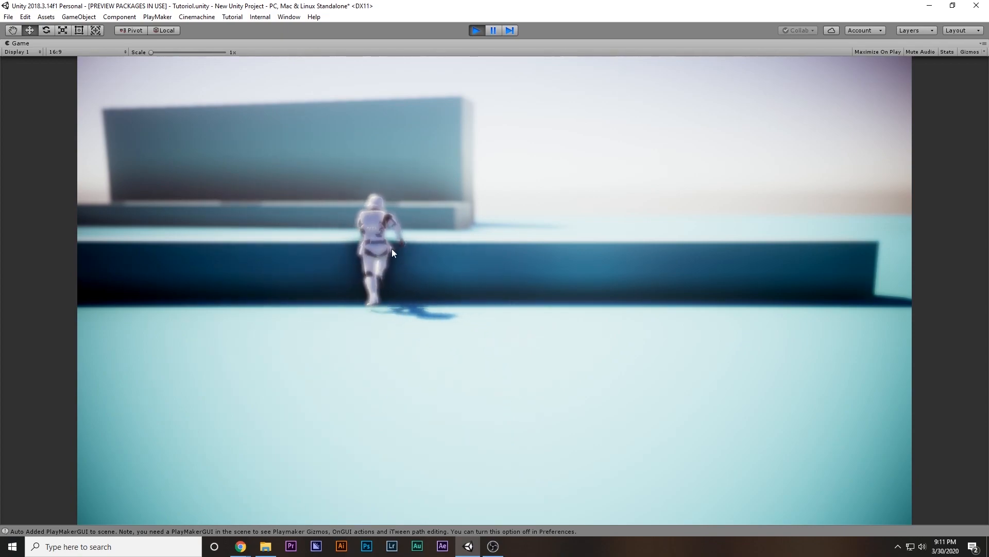
{"action": "key", "text": "d"}
{"action": "key", "text": "a"}
{"action": "key", "text": "w"}
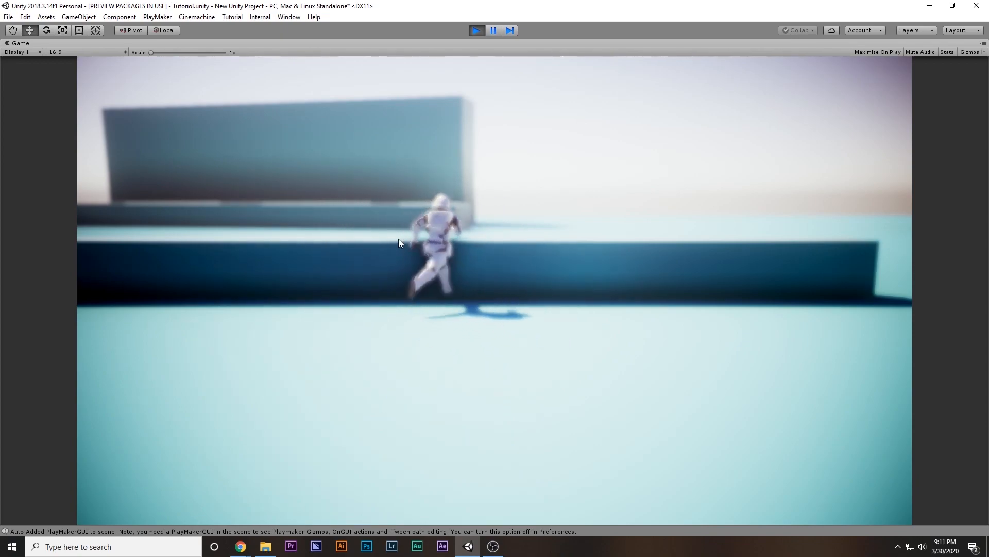
{"action": "left_click", "coordinate": [476, 31]}
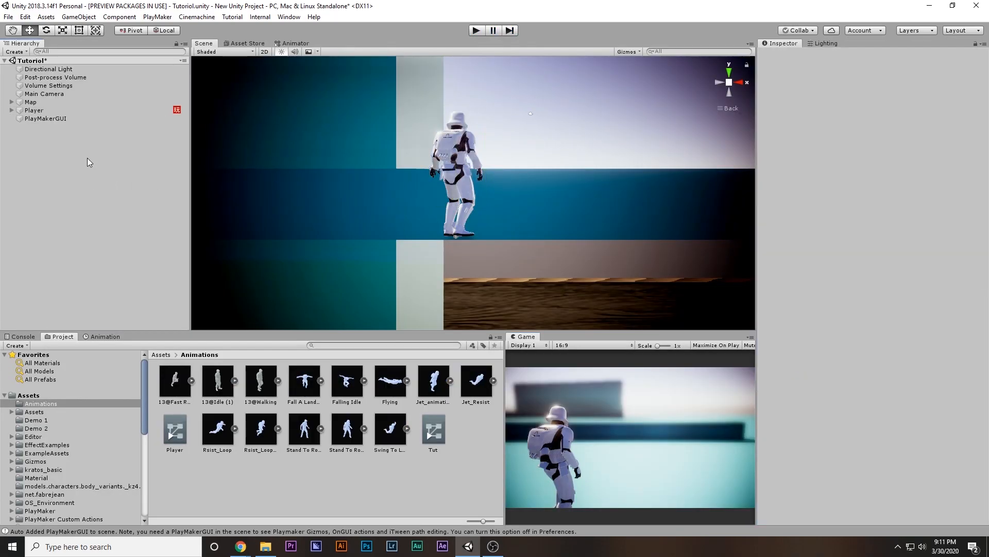
- Delete the PlayMakerGUI object and move Main Camera below Player in the hierarchy
{"action": "left_click", "coordinate": [48, 118]}
{"action": "key", "text": "Delete"}
{"action": "left_click_drag", "start_coordinate": [53, 95], "coordinate": [64, 132]}
- Create an empty child object under Player and name it Cam_Follow
{"action": "left_click", "coordinate": [40, 103]}
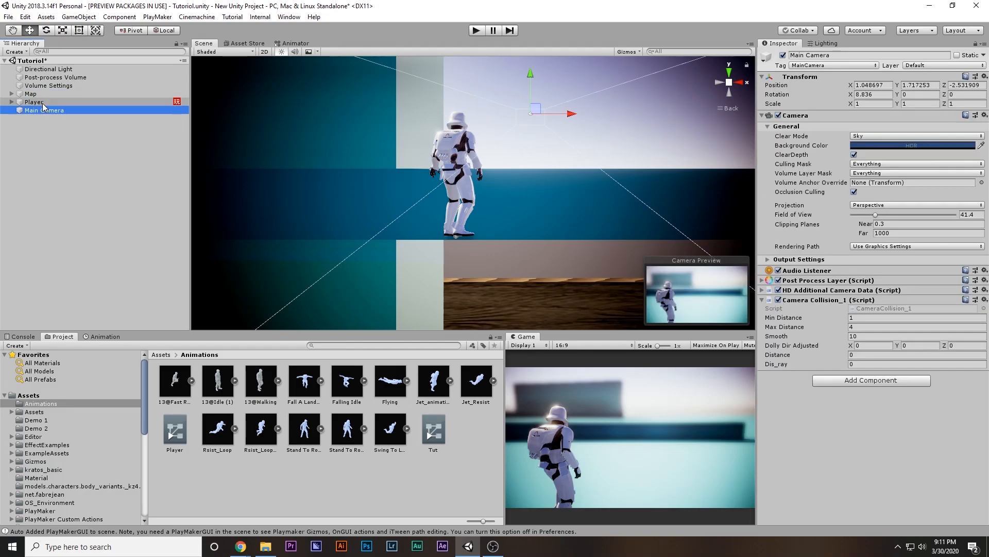
{"action": "right_click", "coordinate": [40, 103]}
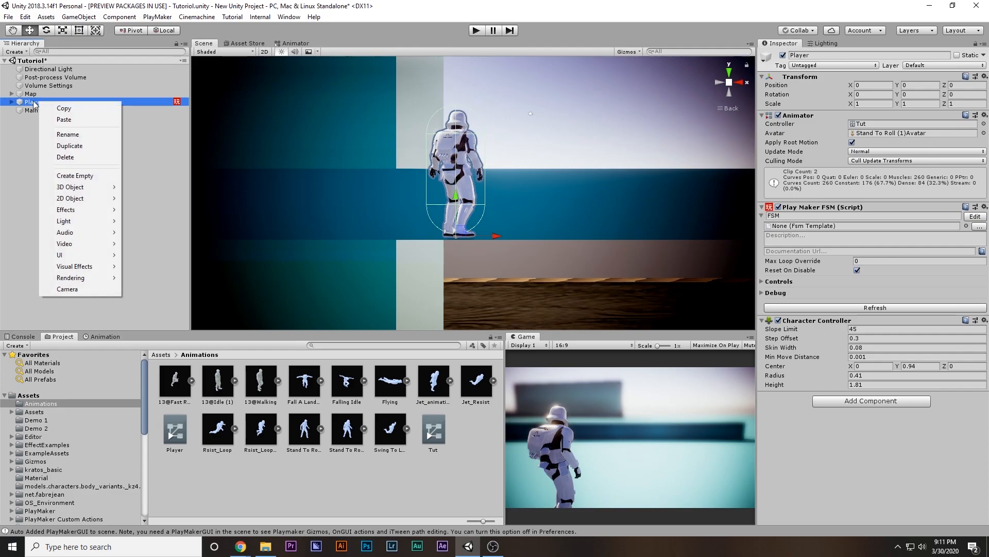
{"action": "left_click", "coordinate": [85, 177]}
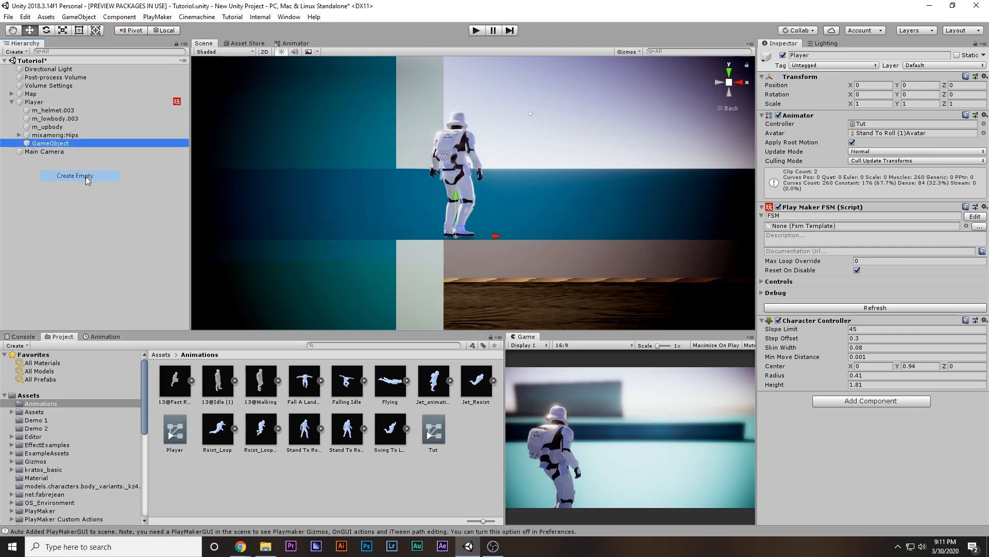
{"action": "left_click", "coordinate": [830, 56]}
{"action": "type", "text": "CAM"}
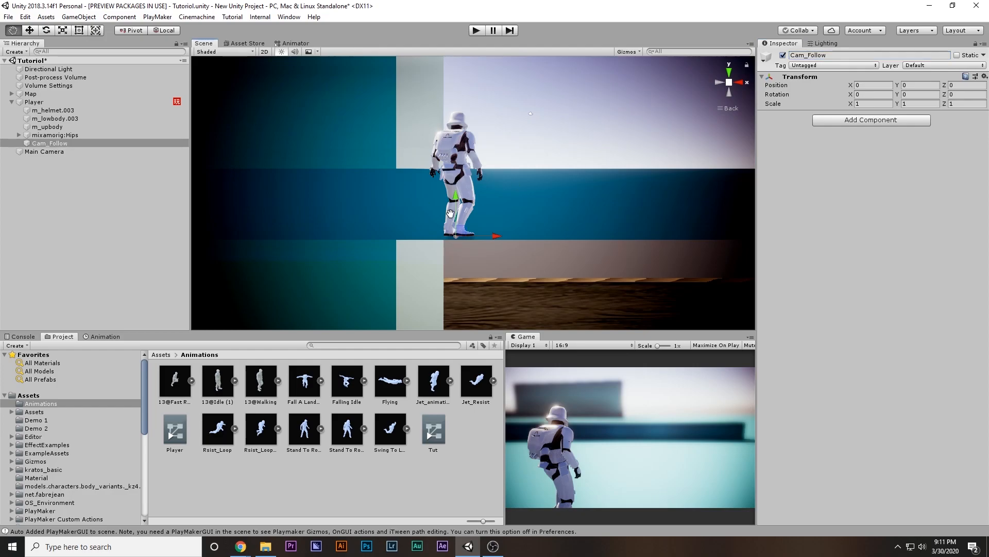
- Raise Cam_Follow to the character's upper body, at about Y 1.139
{"action": "left_click_drag", "start_coordinate": [460, 210], "coordinate": [460, 137]}
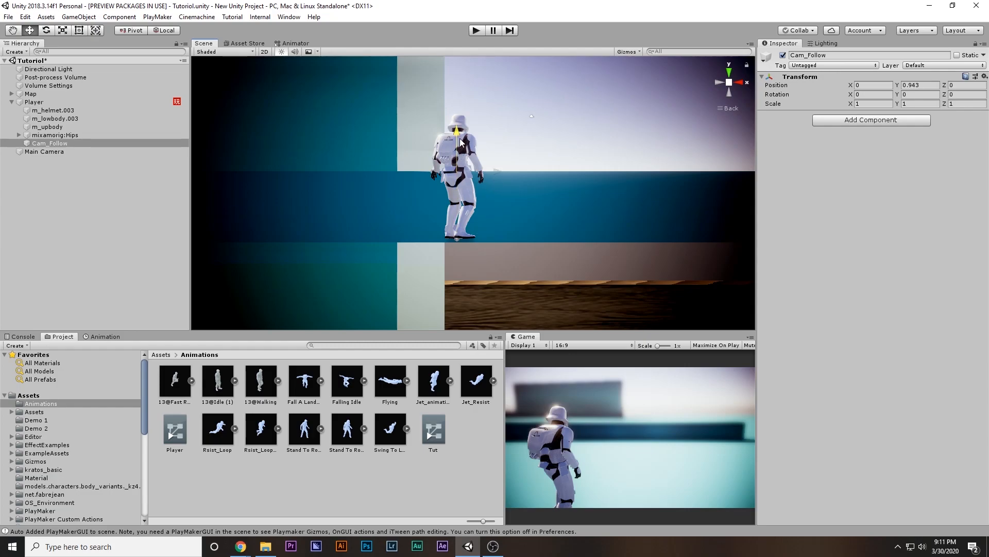
{"action": "left_click", "coordinate": [740, 82]}
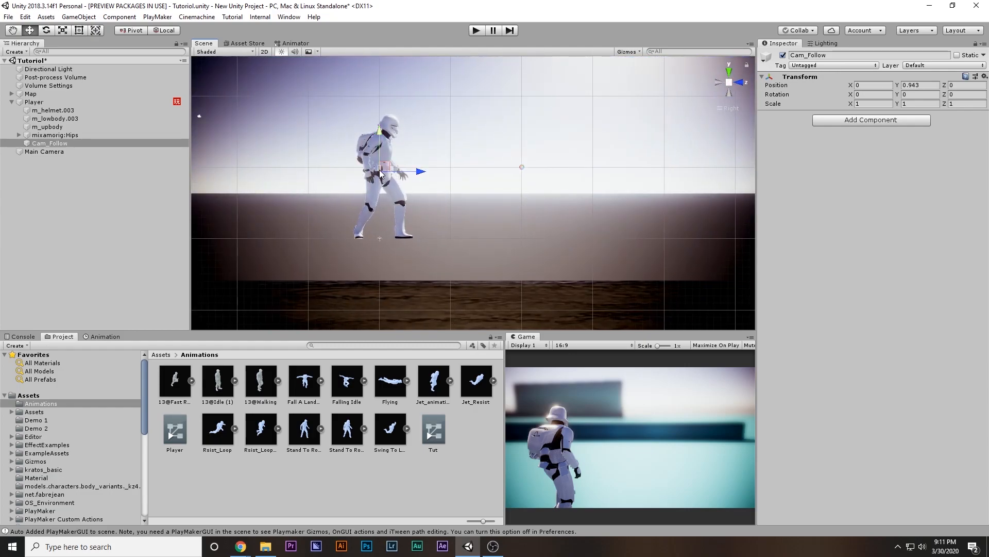
{"action": "left_click_drag", "start_coordinate": [380, 131], "coordinate": [380, 116]}
- Duplicate Cam_Follow and rename the copy Cam_Base
{"action": "left_click", "coordinate": [72, 143]}
{"action": "key", "text": "ctrl+d"}
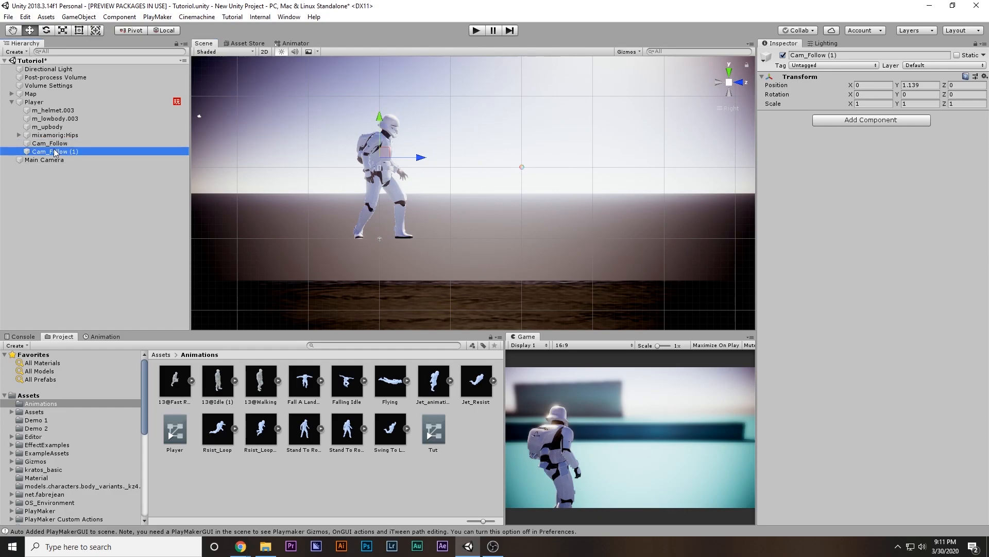
{"action": "left_click", "coordinate": [87, 151]}
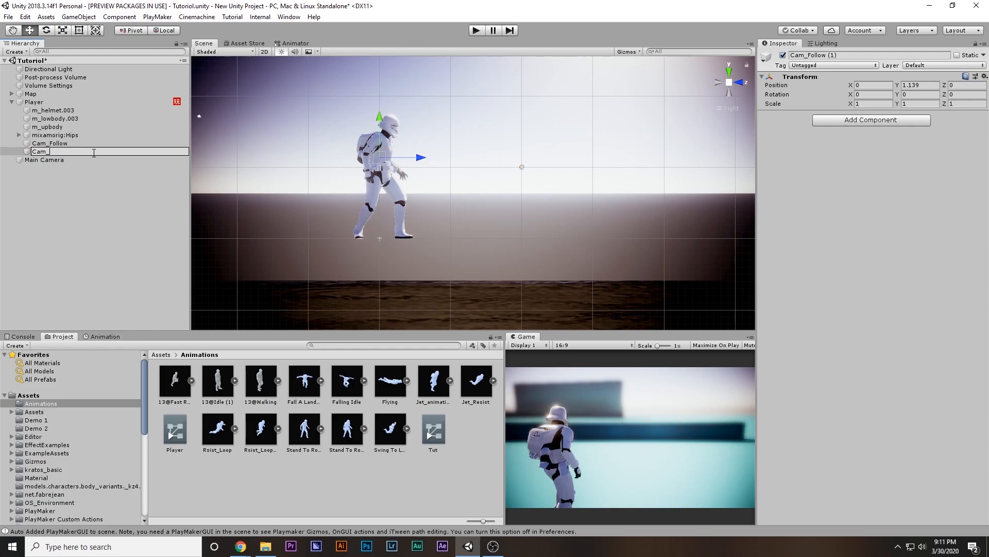
{"action": "type", "text": "Cam_Base"}
{"action": "key", "text": "Return"}
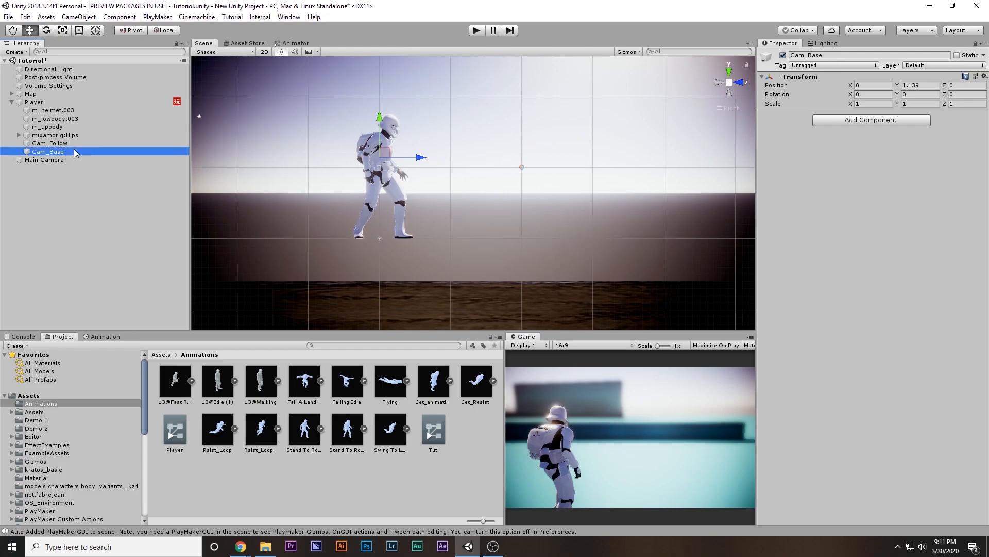
- Move Cam_Base out of Player to the scene root and make Main Camera its child
{"action": "left_click_drag", "start_coordinate": [46, 154], "coordinate": [57, 189]}
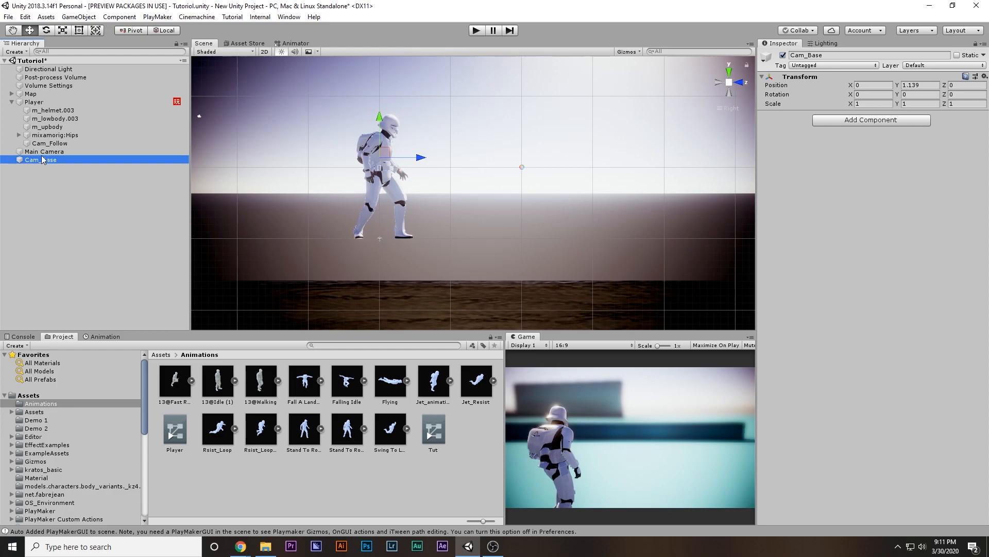
{"action": "left_click_drag", "start_coordinate": [37, 155], "coordinate": [47, 159]}
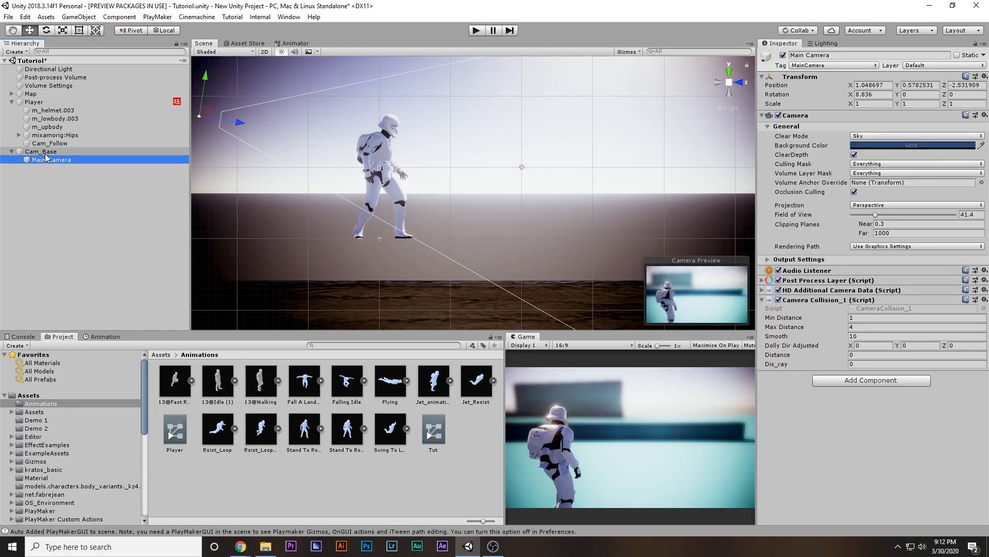
- Try rotating Cam_Base to swing the Main Camera around the character, and undo the rotation
{"action": "left_click", "coordinate": [41, 152]}
{"action": "key", "text": "e"}
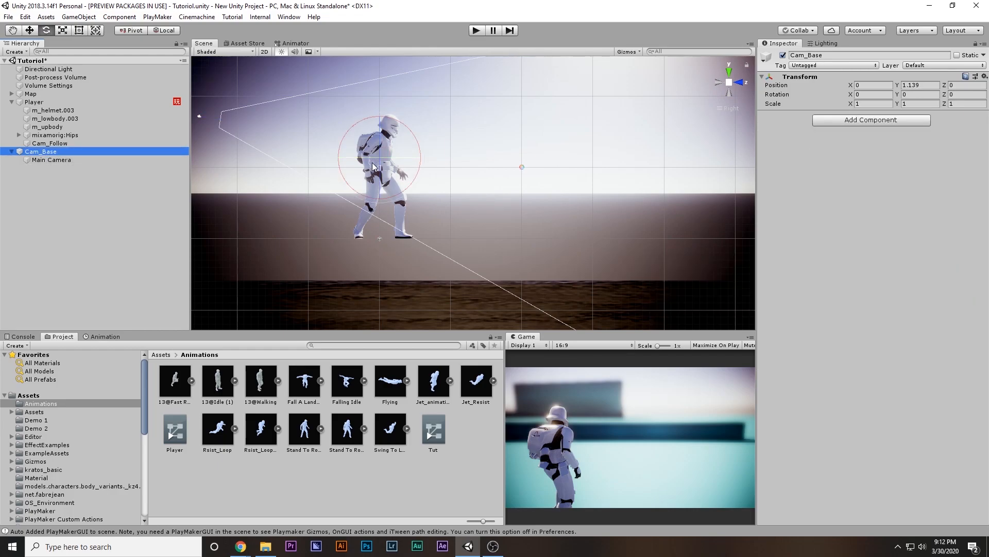
{"action": "left_click_drag", "start_coordinate": [373, 161], "coordinate": [744, 194]}
{"action": "key", "text": "ctrl+z"}
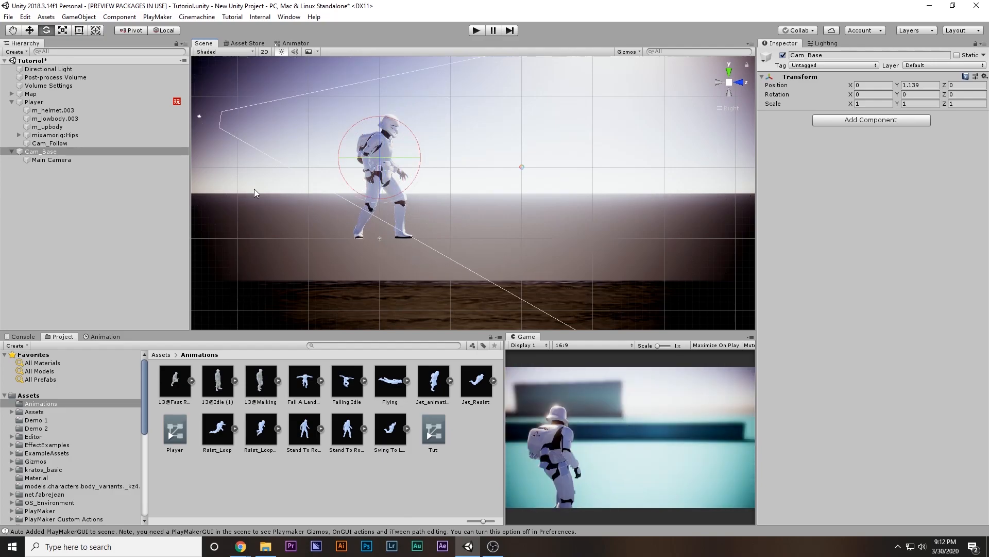
- Shift the Main Camera sideways to the character's left so the character is framed right of centre
{"action": "left_click", "coordinate": [52, 159]}
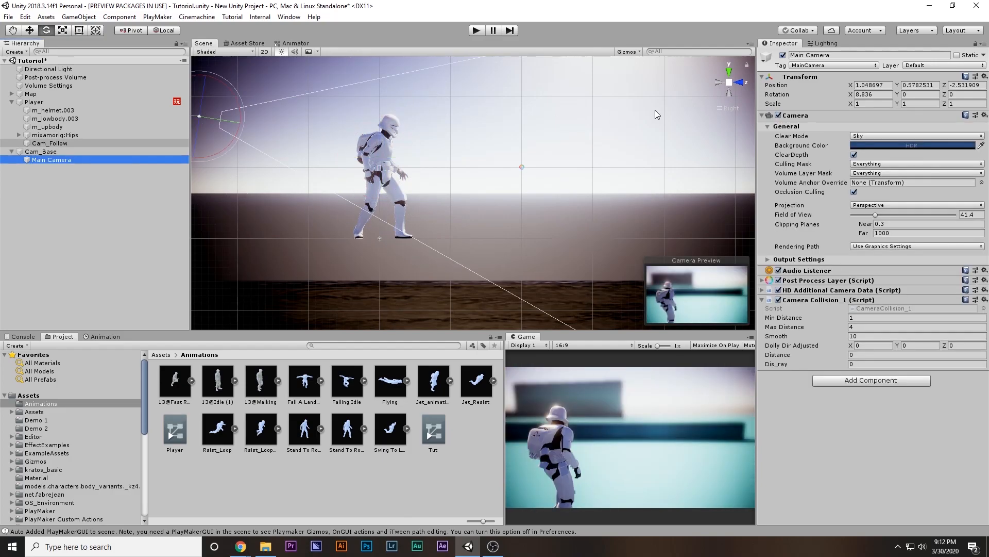
{"action": "left_click", "coordinate": [716, 86]}
{"action": "key", "text": "w"}
{"action": "left_click_drag", "start_coordinate": [565, 118], "coordinate": [109, 174]}
- Test rotating Cam_Base with the shifted camera and undo the rotation
{"action": "left_click", "coordinate": [74, 151]}
{"action": "key", "text": "e"}
{"action": "key", "text": "ctrl+z"}
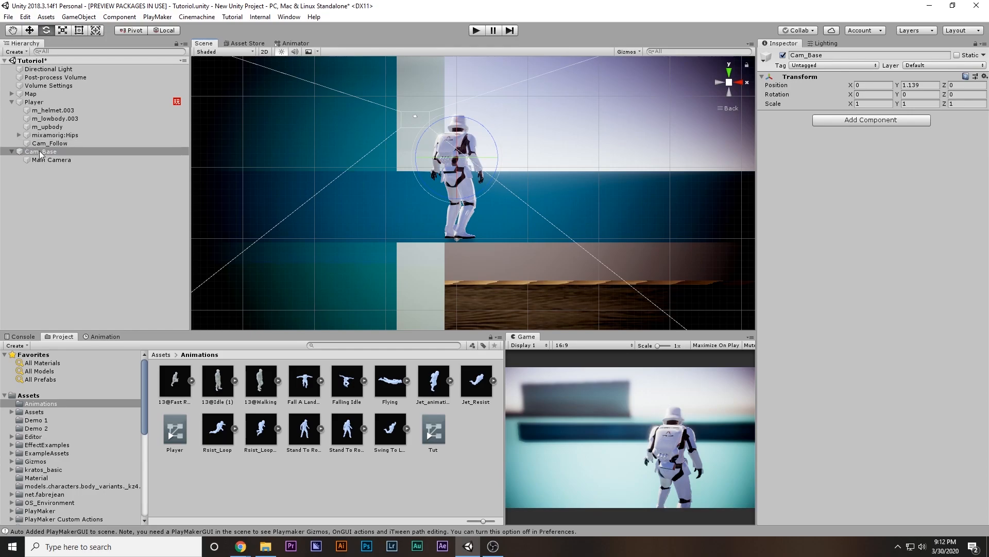
- Add a PlayMakerFSM component to Cam_Base
{"action": "left_click", "coordinate": [872, 121]}
{"action": "type", "text": "FS"}
{"action": "left_click", "coordinate": [864, 160]}
- Open Cam_Base's FSM for editing and add a Move Towards action to State 1
{"action": "left_click", "coordinate": [974, 126]}
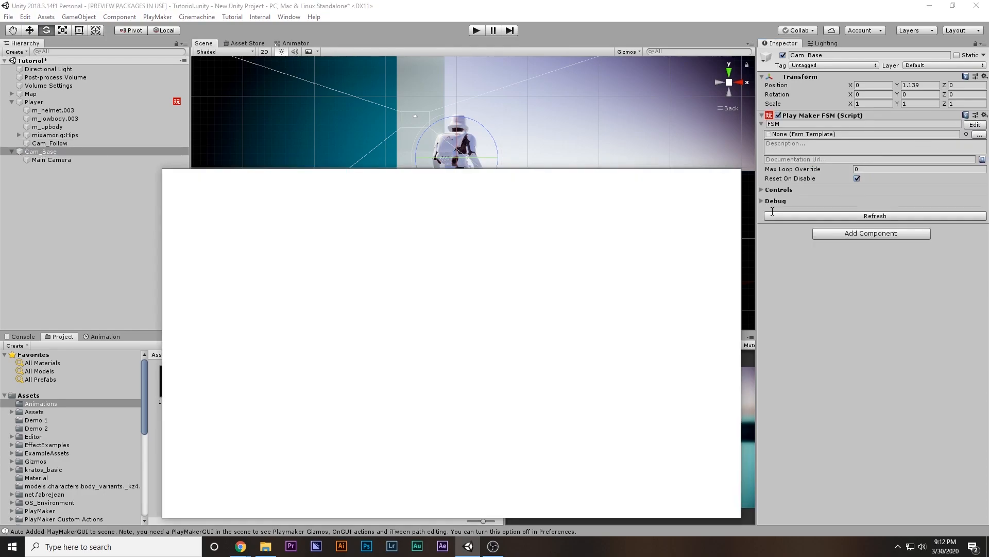
{"action": "double_click", "coordinate": [650, 261]}
{"action": "type", "text": "mo"}
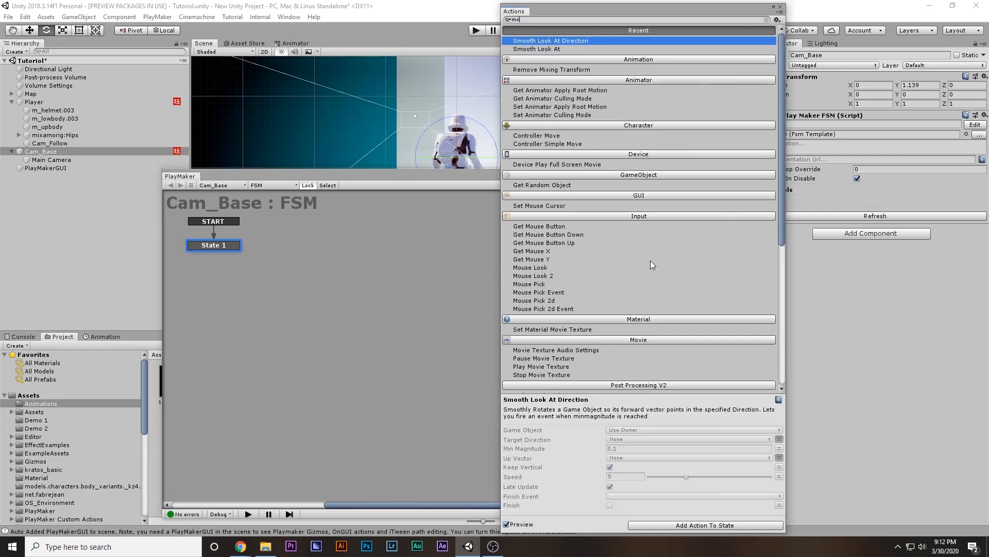
{"action": "type", "text": "ve tow"}
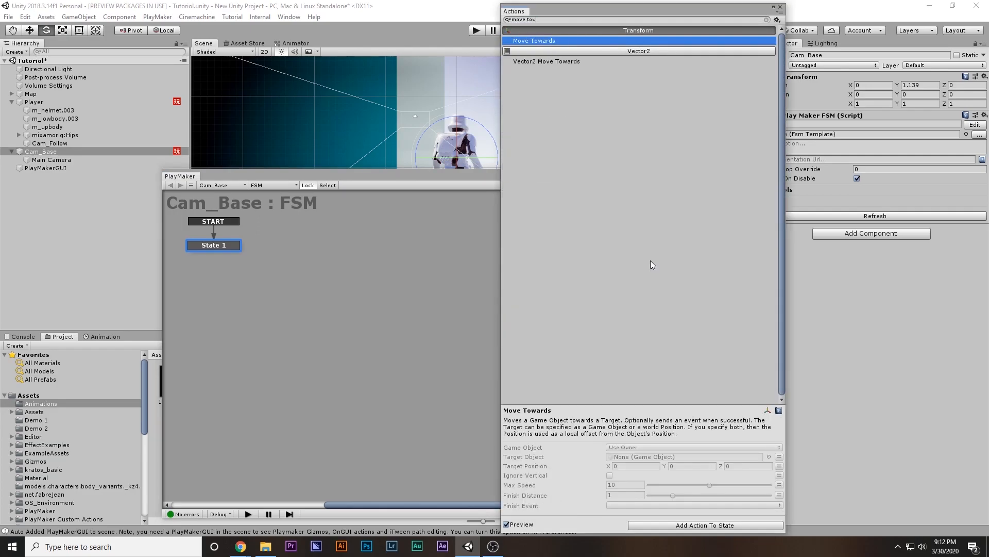
{"action": "key", "text": "Return"}
{"action": "left_click", "coordinate": [780, 7]}
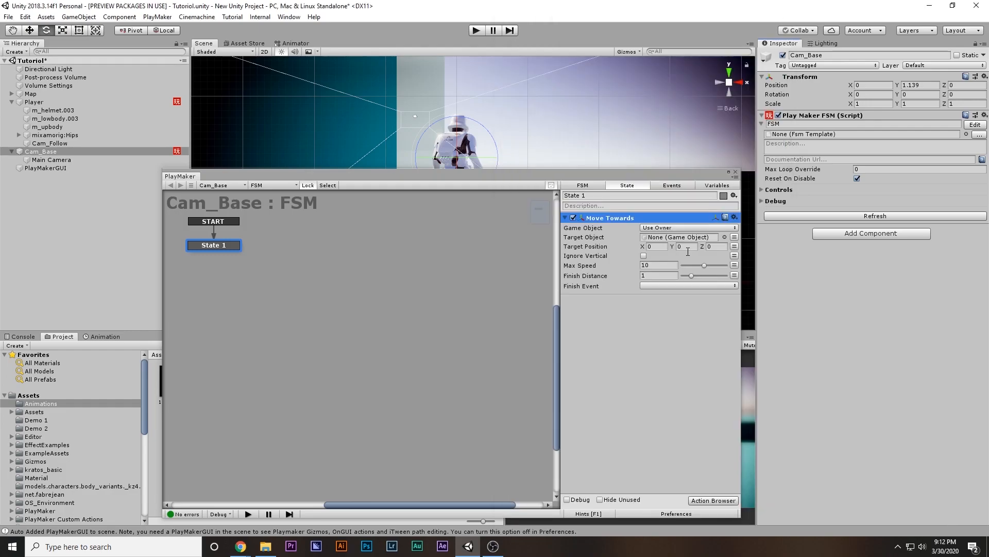
- Set the Move Towards target object to Cam_Follow and its max speed to 20, and close the PlayMaker editor
{"action": "left_click_drag", "start_coordinate": [47, 146], "coordinate": [634, 237]}
{"action": "left_click", "coordinate": [658, 238]}
{"action": "left_click", "coordinate": [654, 265]}
{"action": "type", "text": "2"}
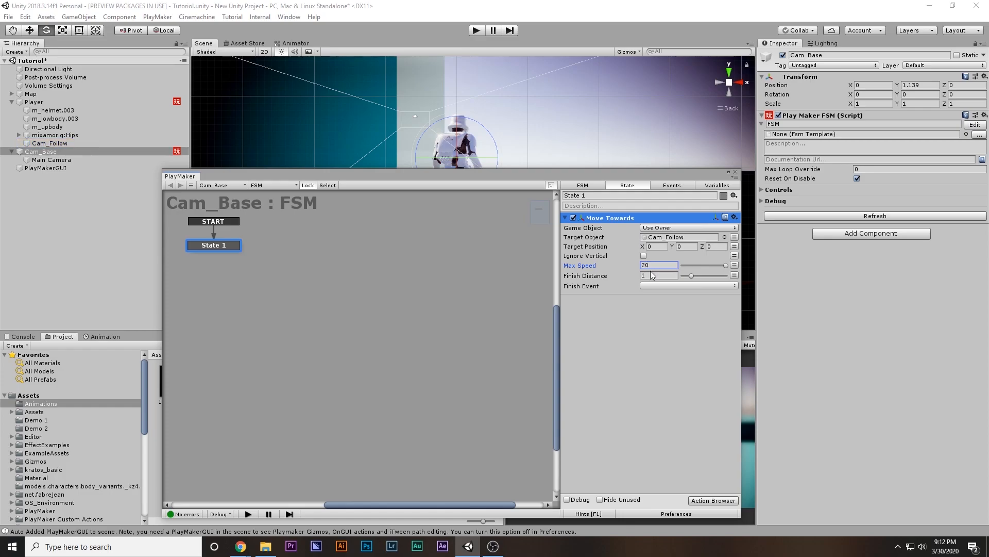
{"action": "left_click", "coordinate": [655, 276]}
{"action": "left_click", "coordinate": [736, 173]}
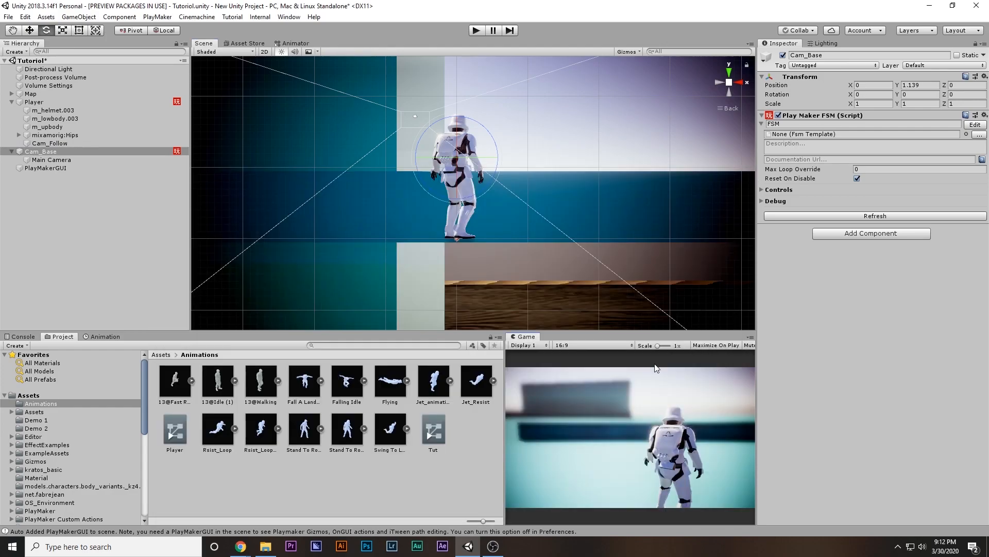
- Play the scene to test the camera following the character as it runs in all directions, and stop playback
{"action": "left_click", "coordinate": [477, 30]}
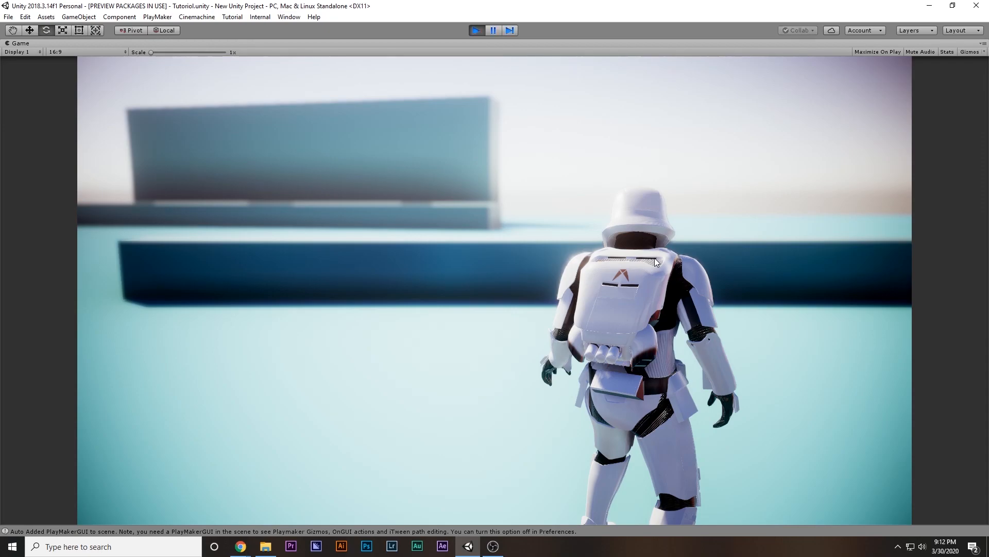
{"action": "key", "text": "w"}
{"action": "key", "text": "a"}
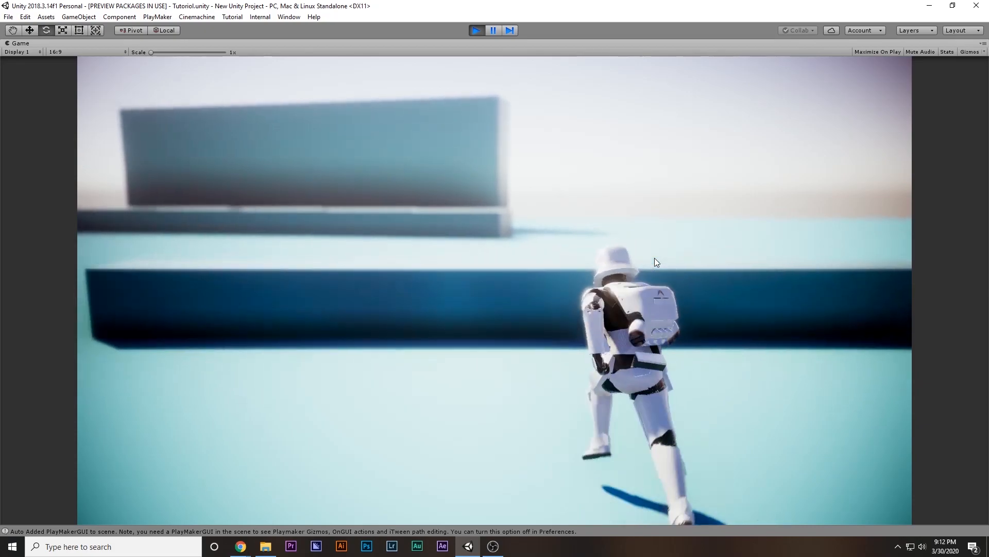
{"action": "key", "text": "s"}
{"action": "key", "text": "a"}
{"action": "key", "text": "w"}
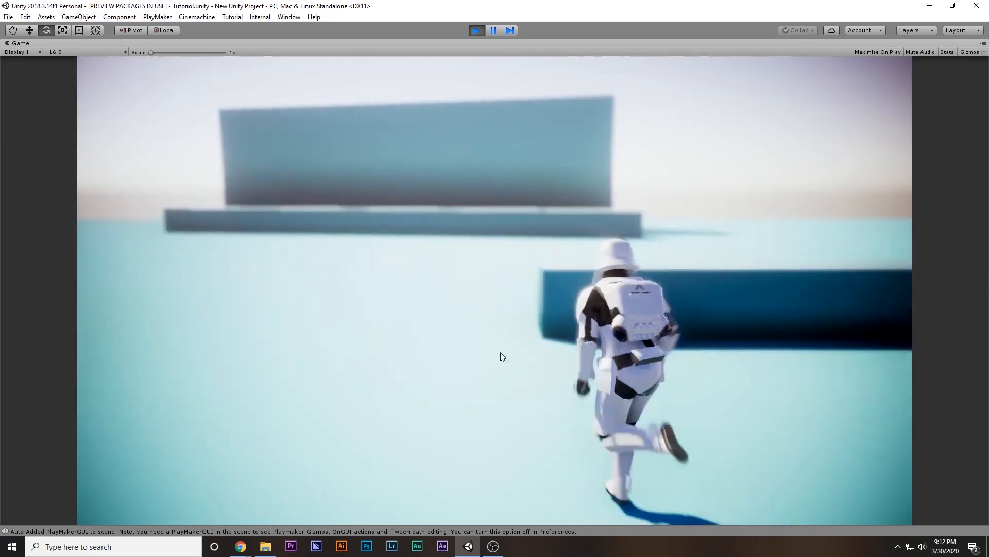
{"action": "key", "text": "a"}
{"action": "key", "text": "s"}
{"action": "key", "text": "d"}
{"action": "left_click", "coordinate": [475, 30]}
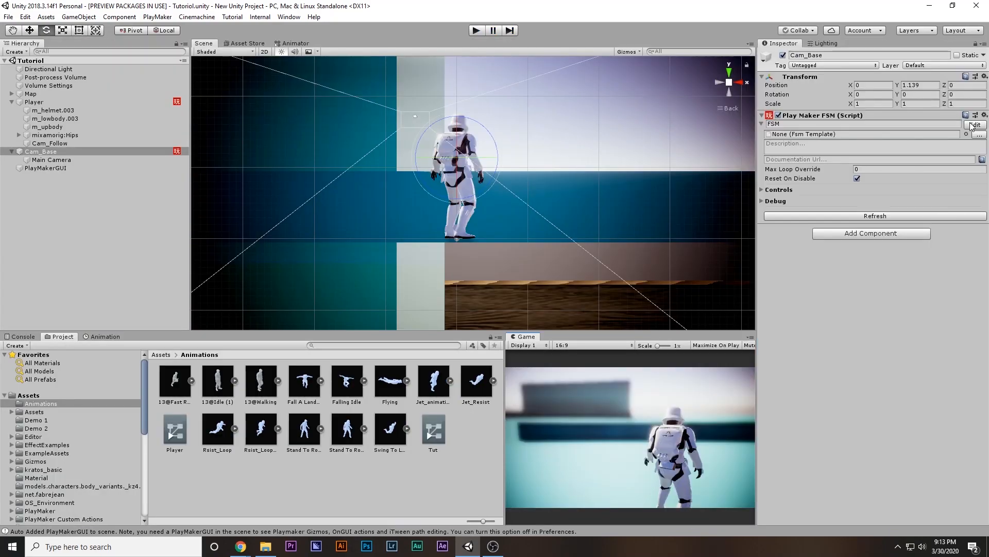
- Reopen Cam_Base's FSM and add a Mouse Look action to State 1
{"action": "left_click", "coordinate": [974, 125]}
{"action": "type", "text": "mouse "}
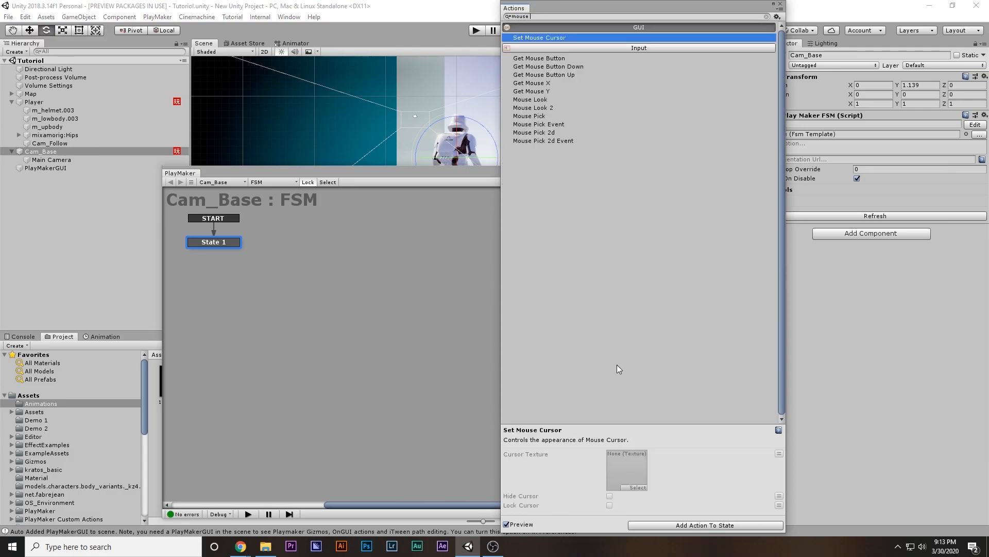
{"action": "type", "text": "l"}
{"action": "key", "text": "Return"}
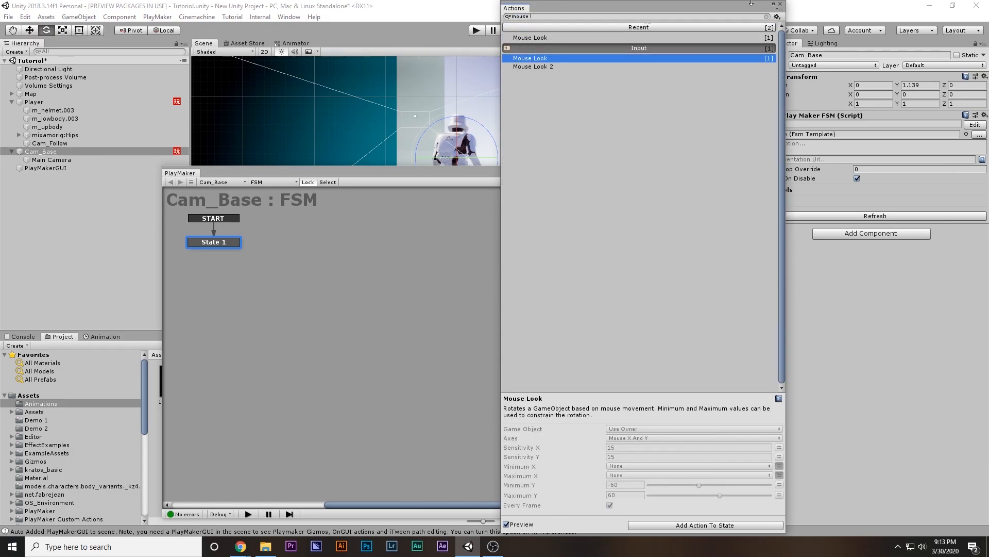
- Set the Mouse Look sensitivity to 3 on X and -3 on Y, close the PlayMaker editor and save the scene
{"action": "left_click", "coordinate": [780, 5]}
{"action": "left_click", "coordinate": [660, 326]}
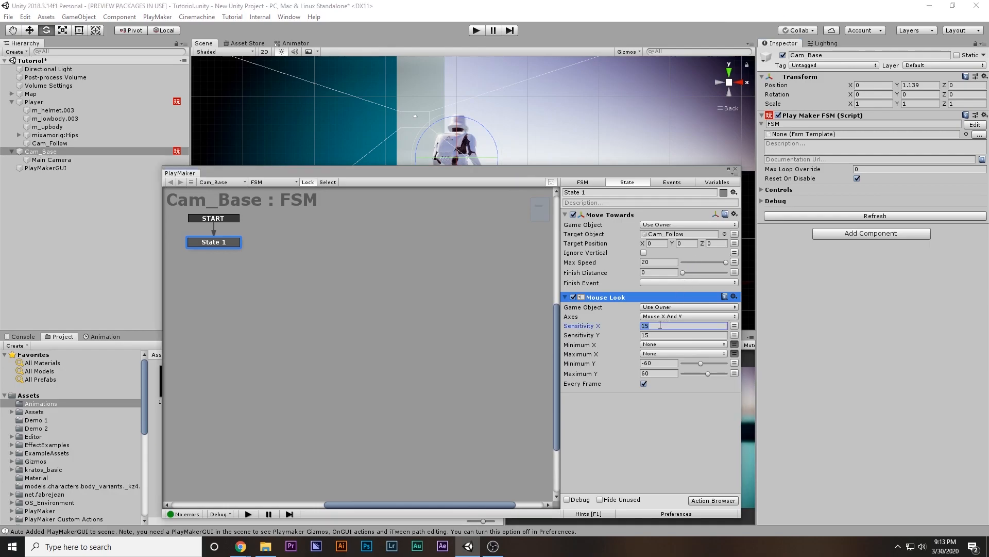
{"action": "left_click", "coordinate": [661, 335]}
{"action": "type", "text": "3"}
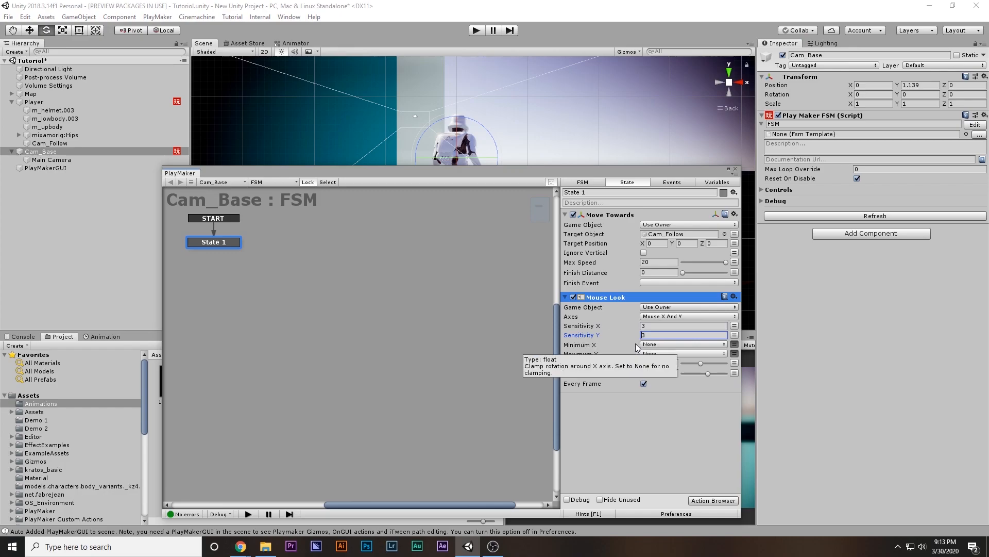
{"action": "type", "text": "-"}
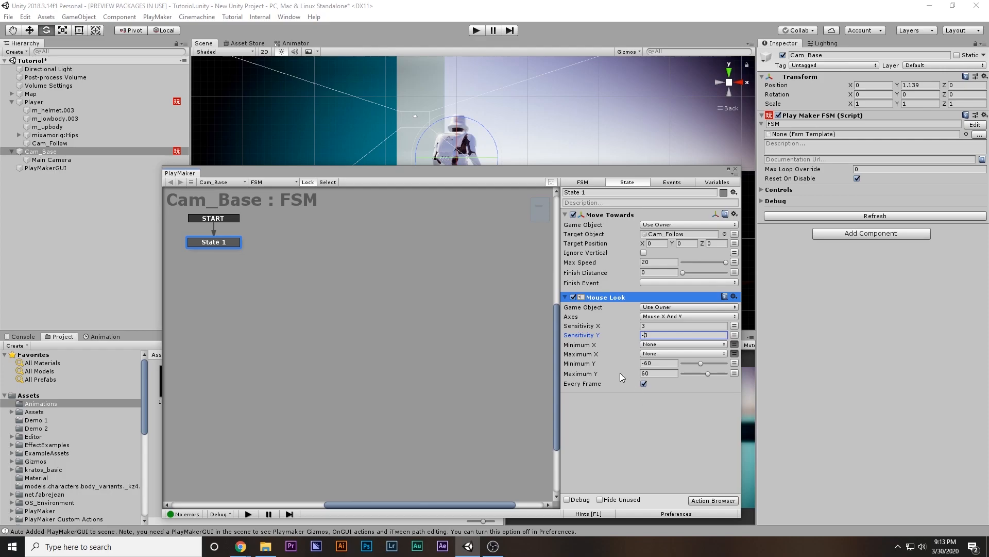
{"action": "left_click", "coordinate": [736, 168]}
{"action": "key", "text": "ctrl+s"}
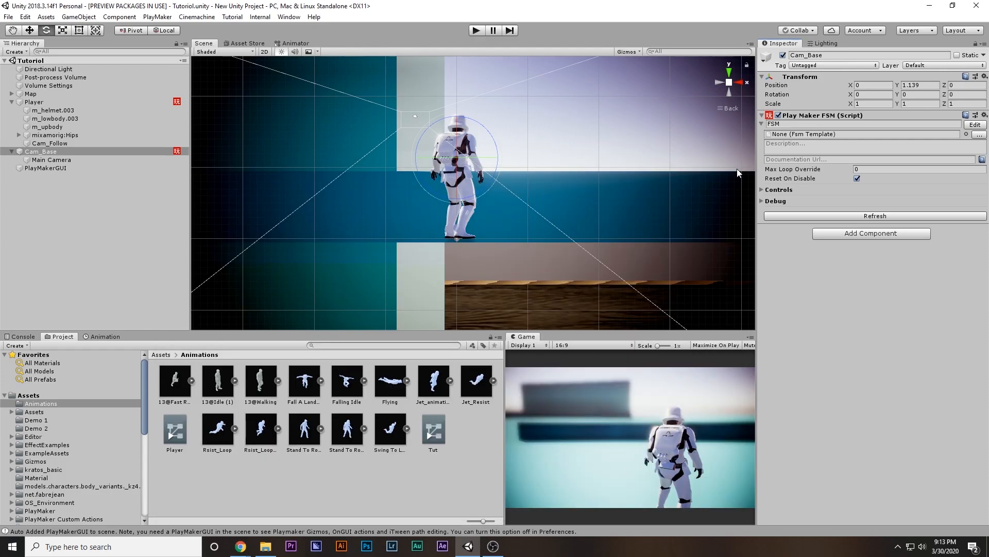
- In the Player's FSM, make the Get Axis Vector action relative to Main Camera, and close the PlayMaker editor
{"action": "left_click", "coordinate": [34, 102]}
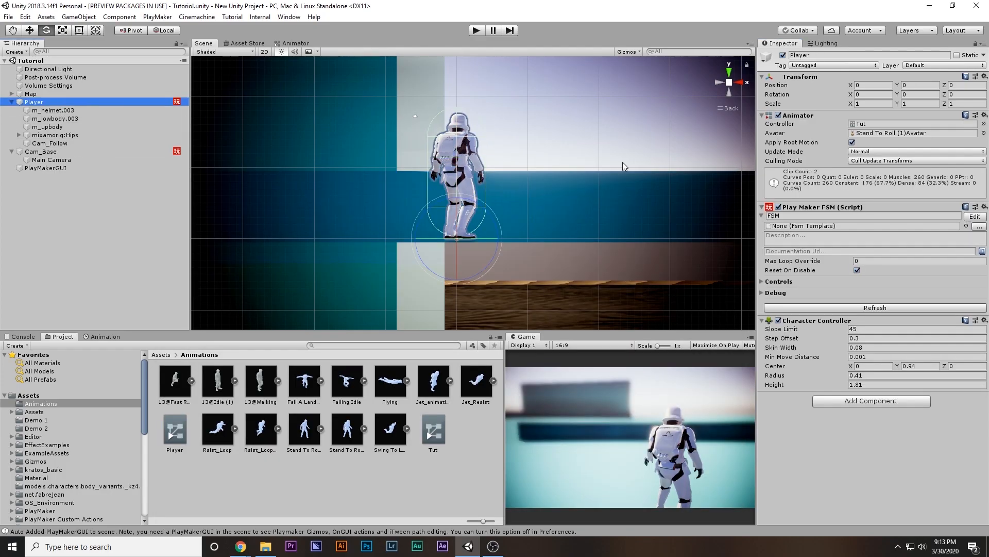
{"action": "left_click", "coordinate": [973, 216]}
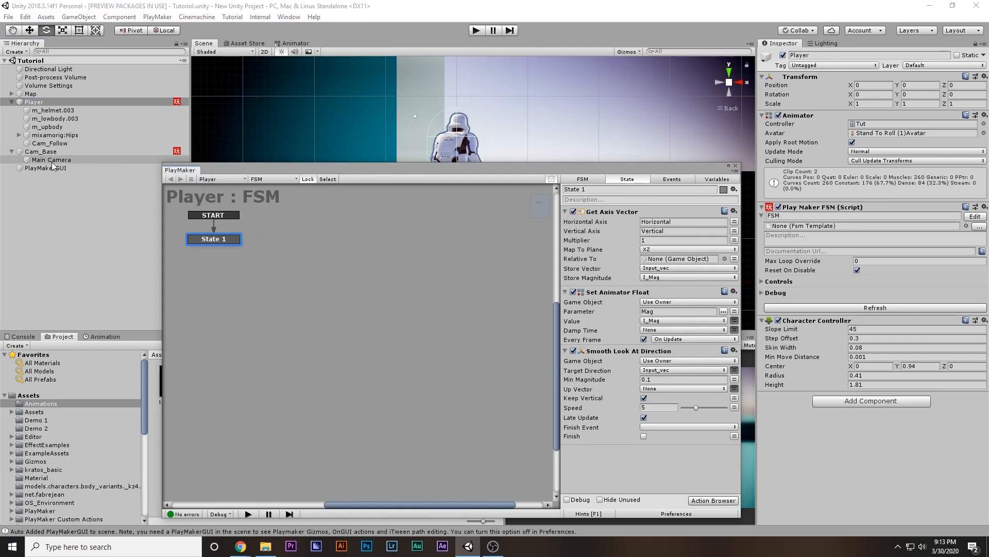
{"action": "left_click_drag", "start_coordinate": [51, 164], "coordinate": [649, 260]}
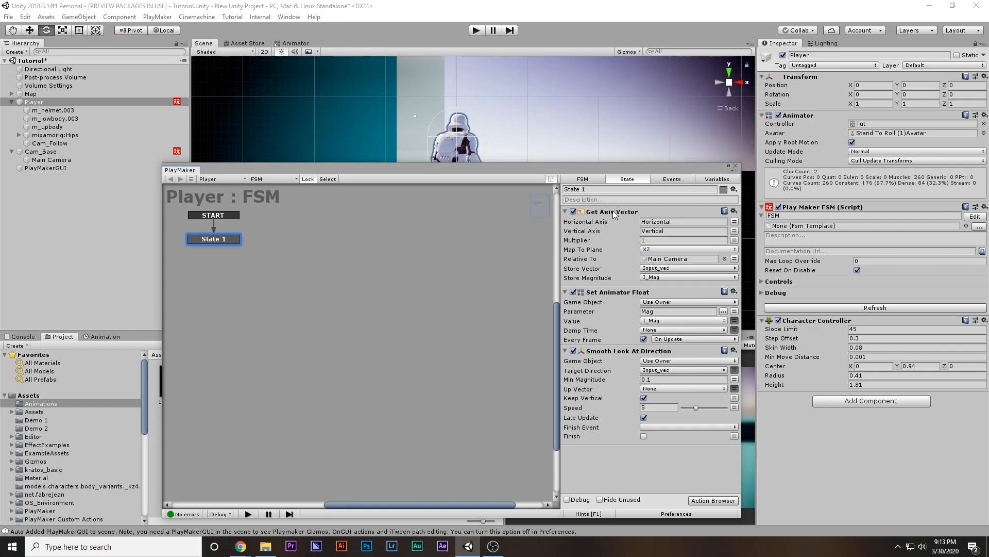
{"action": "left_click", "coordinate": [736, 166]}
- Play the scene to test running relative to the mouse-controlled camera, and stop playback
{"action": "key", "text": "ctrl+p"}
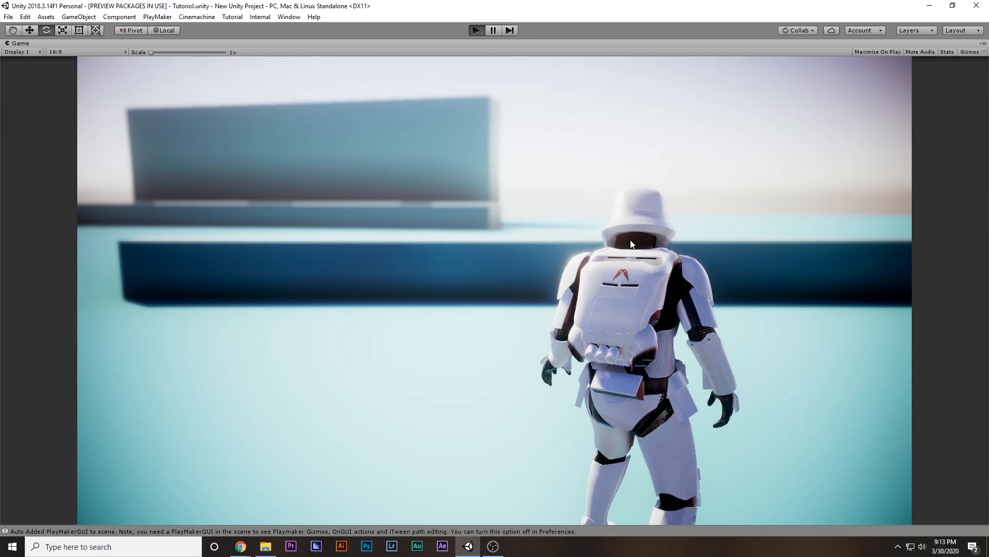
{"action": "key", "text": "w"}
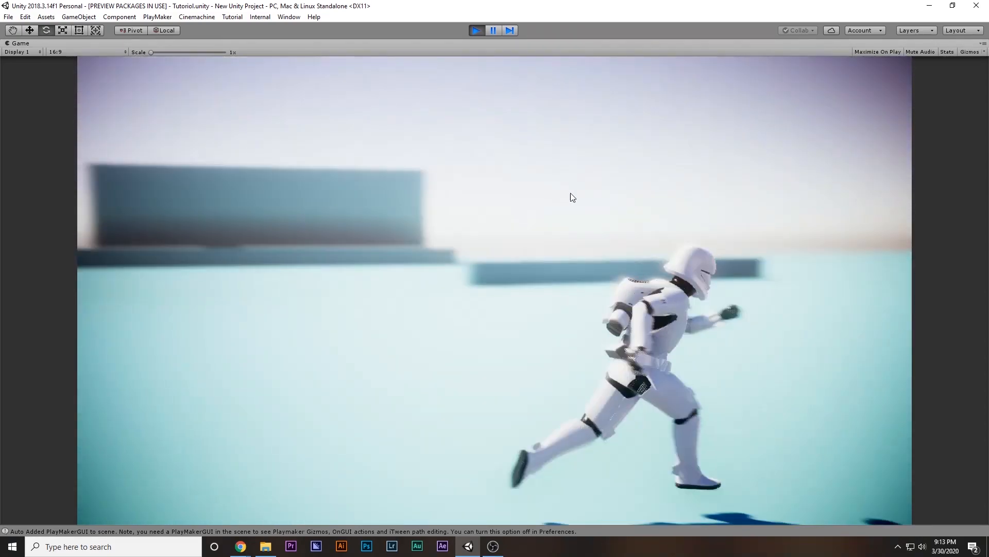
{"action": "key", "text": "space"}
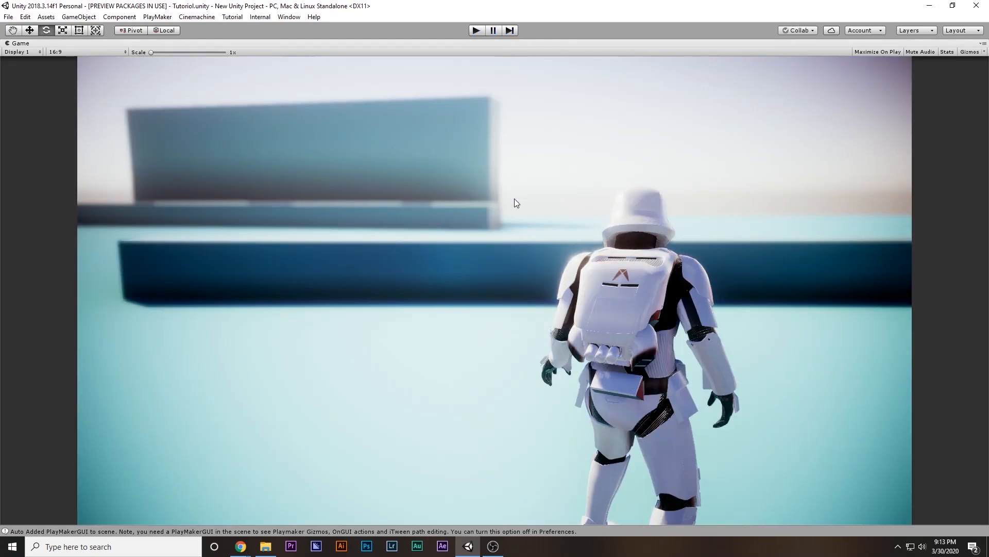
{"action": "key", "text": "ctrl+p"}
- Look up the camera collision tutorial on the YouTube channel in Chrome and inspect Main Camera's Camera Collision_1 script in Unity
{"action": "mouse_move", "coordinate": [240, 547]}
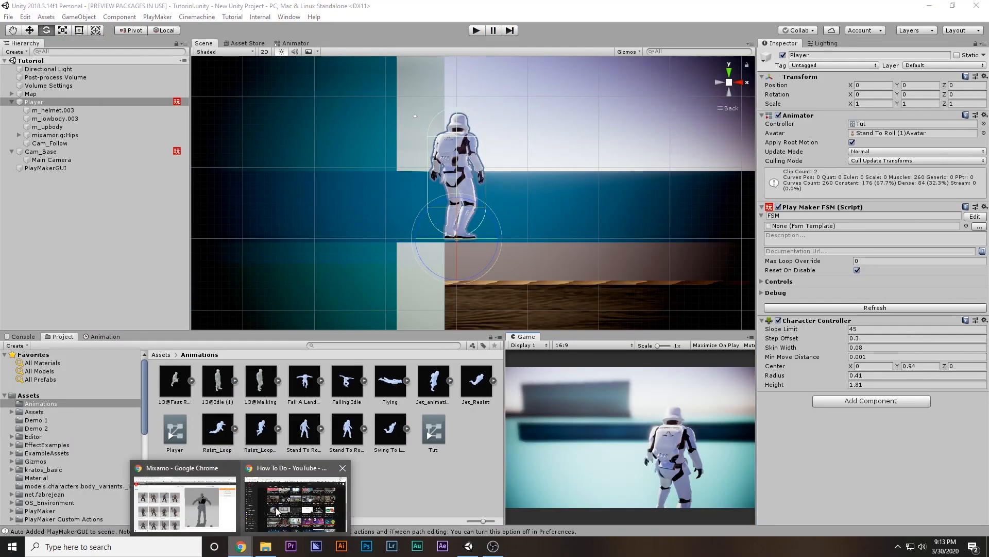
{"action": "left_click", "coordinate": [296, 499]}
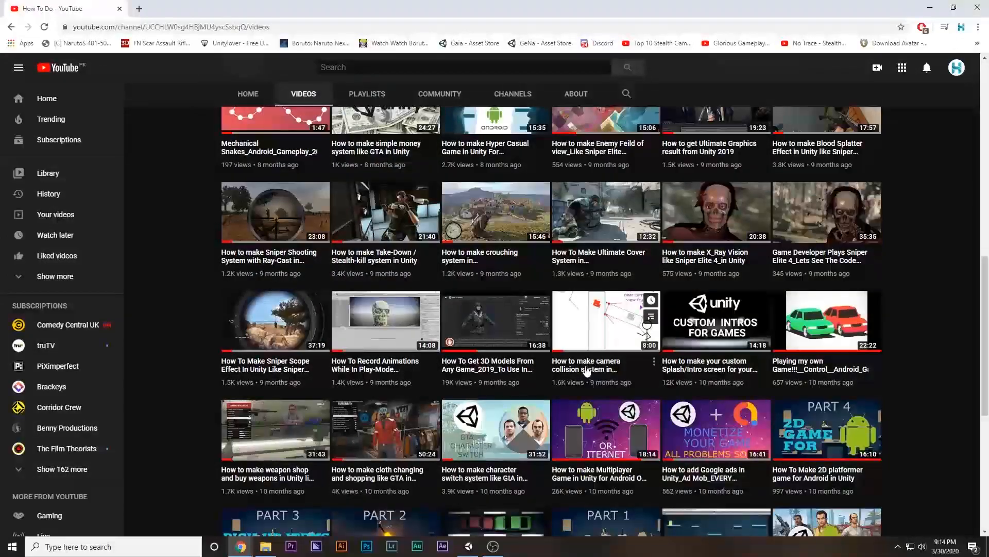
{"action": "key", "text": "alt+Tab"}
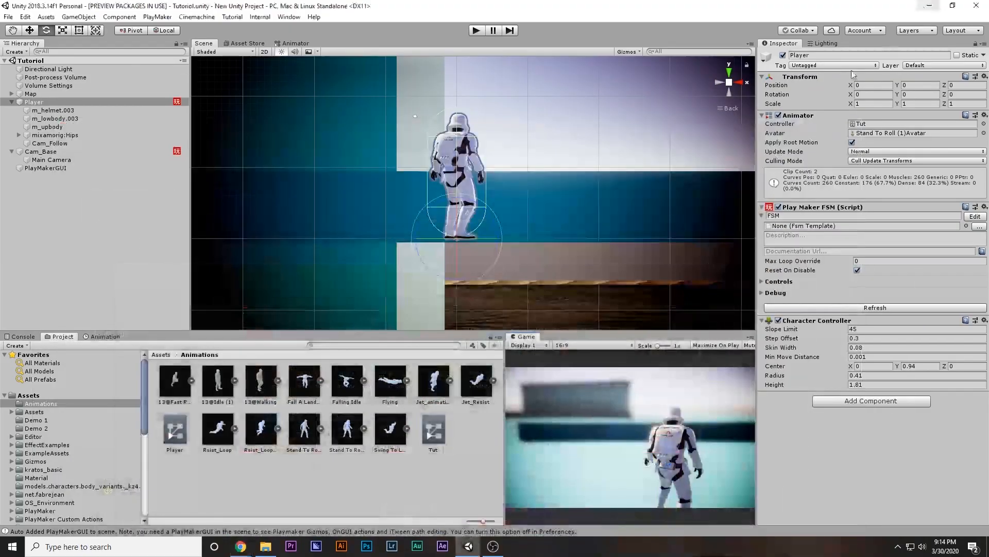
{"action": "left_click", "coordinate": [57, 159]}
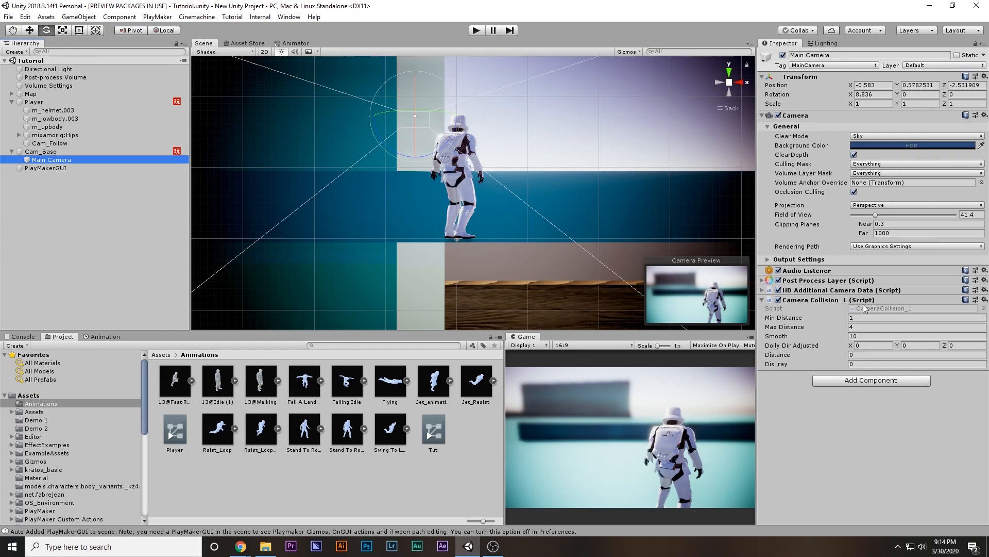
{"action": "left_click", "coordinate": [241, 547]}
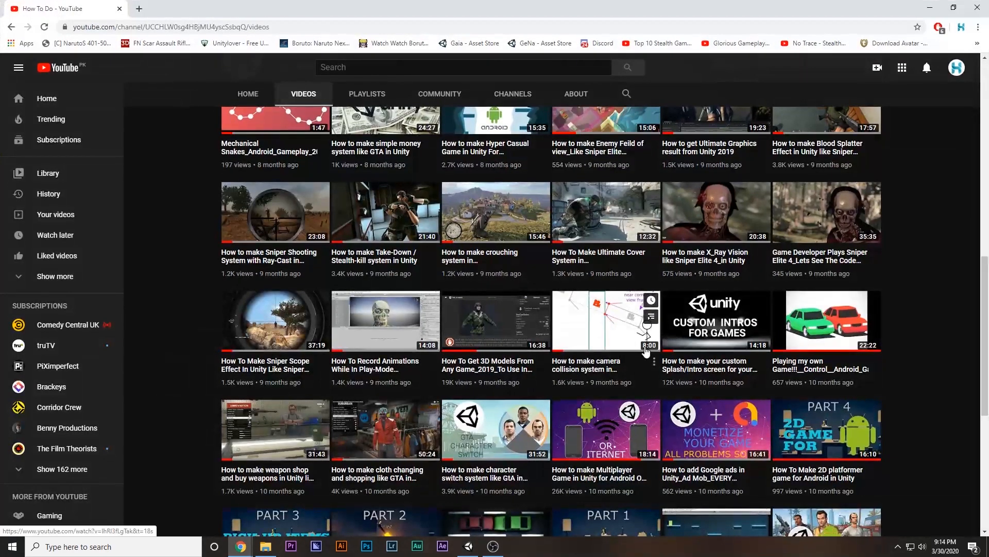
{"action": "left_click", "coordinate": [927, 7]}
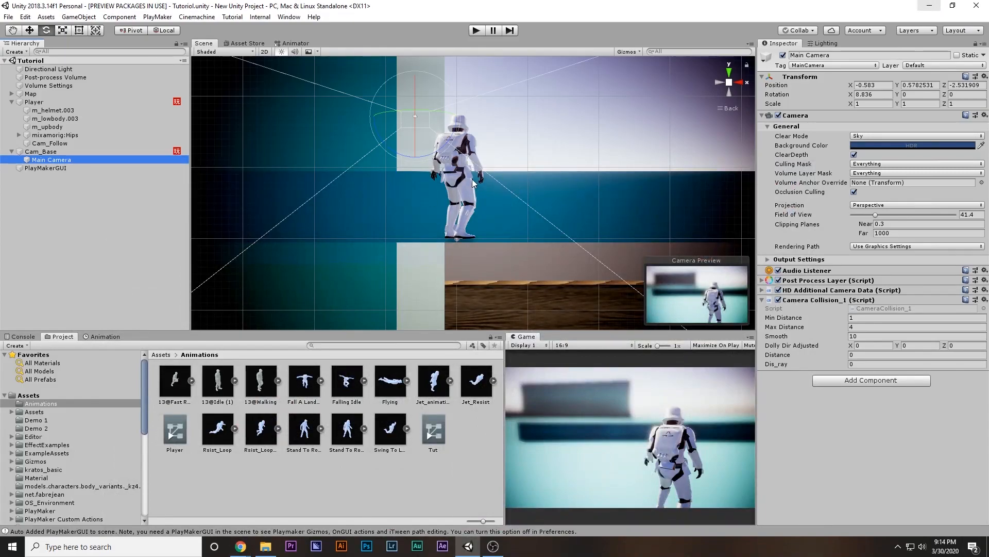
- Collapse the Cam_Base and Player object hierarchies and select the Player
{"action": "middle_click_drag", "start_coordinate": [473, 183], "coordinate": [474, 209]}
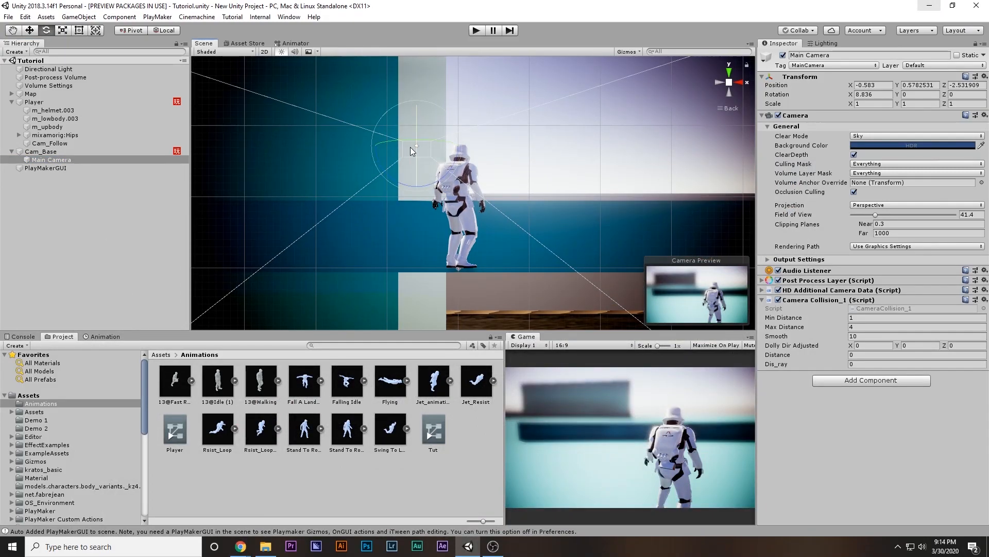
{"action": "left_click", "coordinate": [98, 151]}
{"action": "left_click", "coordinate": [12, 151]}
{"action": "left_click", "coordinate": [11, 103]}
{"action": "left_click", "coordinate": [11, 102]}
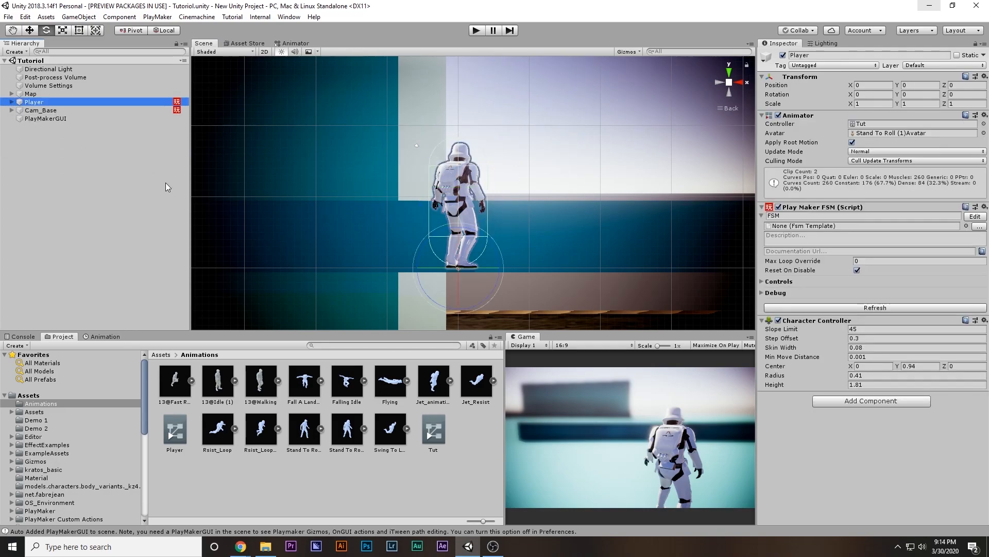
- Try raising the Player off the ground to a Y position of about 1.97, and undo the move
{"action": "left_click", "coordinate": [729, 83]}
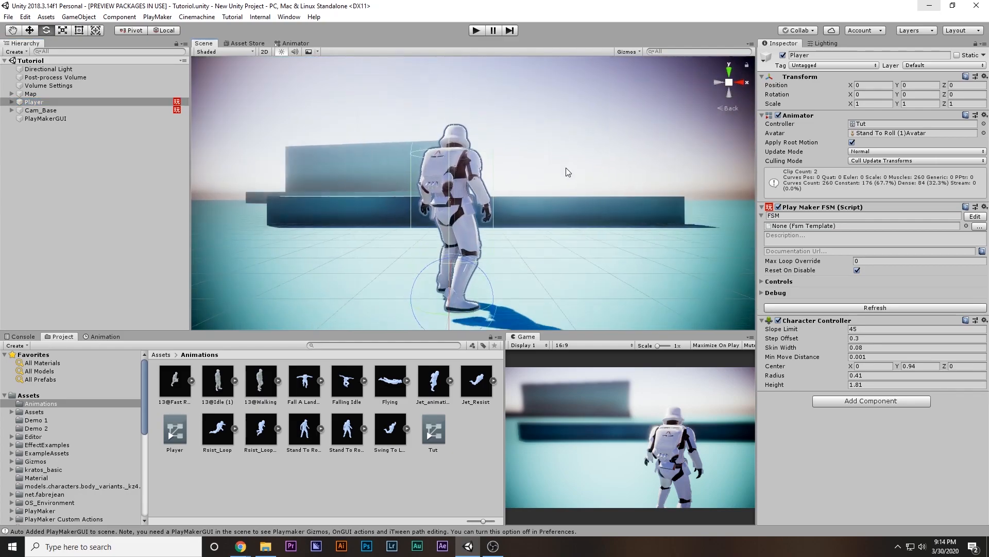
{"action": "key", "text": "w"}
{"action": "left_click_drag", "start_coordinate": [459, 237], "coordinate": [483, 76]}
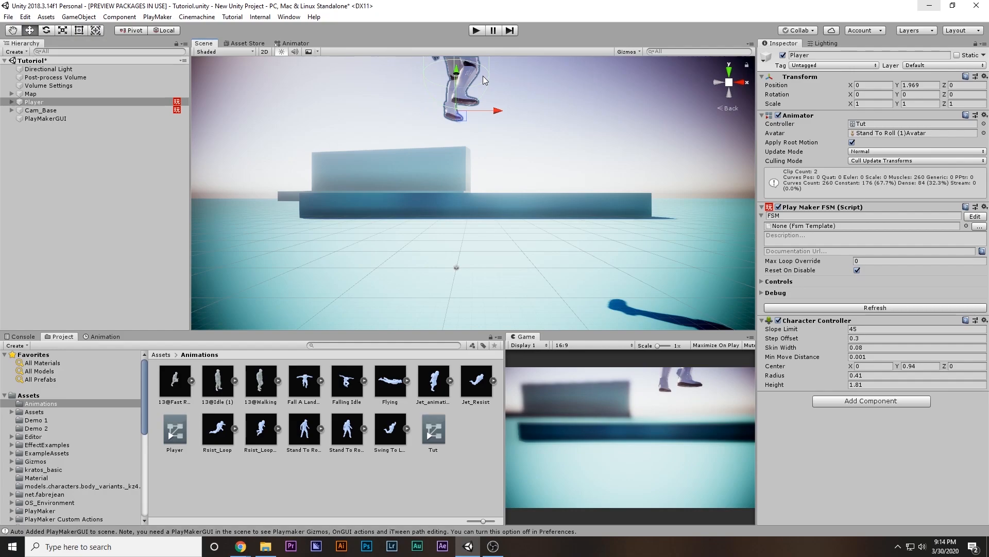
{"action": "key", "text": "ctrl+z"}
{"action": "key", "text": "ctrl+y"}
{"action": "key", "text": "ctrl+z"}
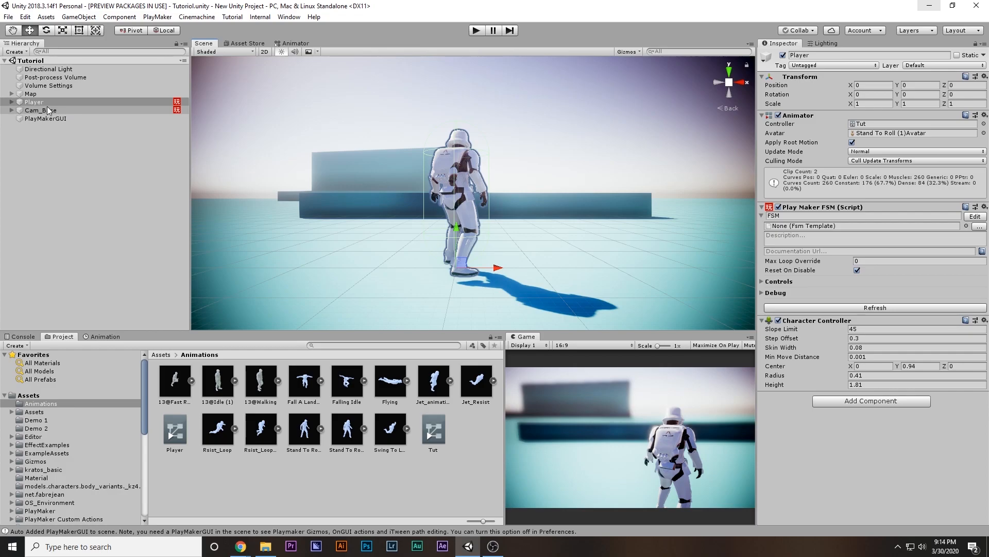
- Add a Rigidbody component to the Player
{"action": "left_click", "coordinate": [844, 401]}
{"action": "type", "text": "rig"}
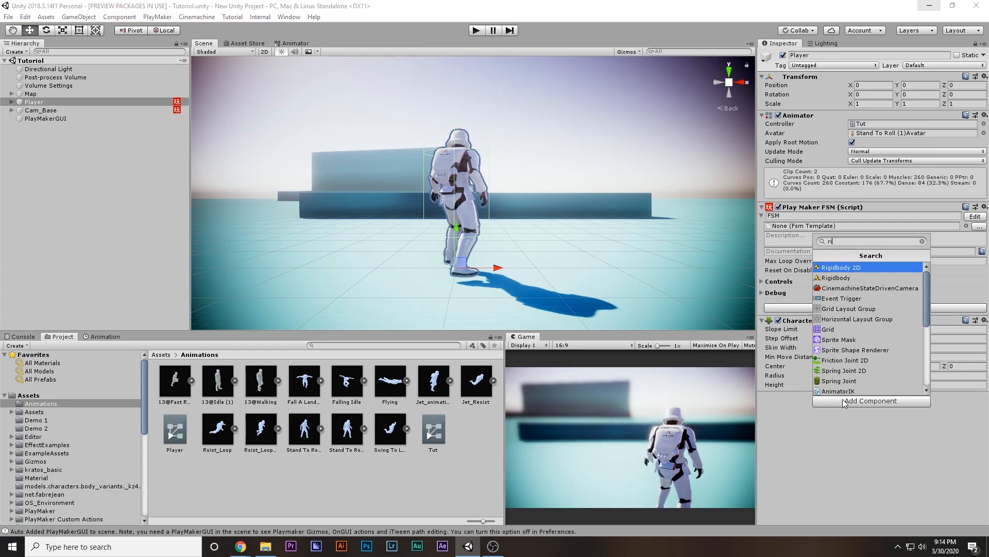
{"action": "key", "text": "Down"}
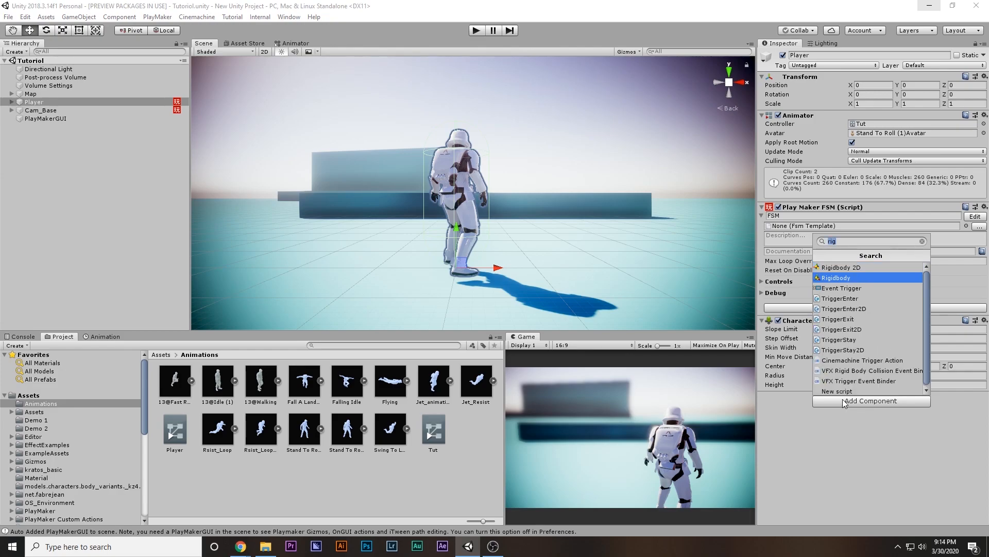
{"action": "key", "text": "Return"}
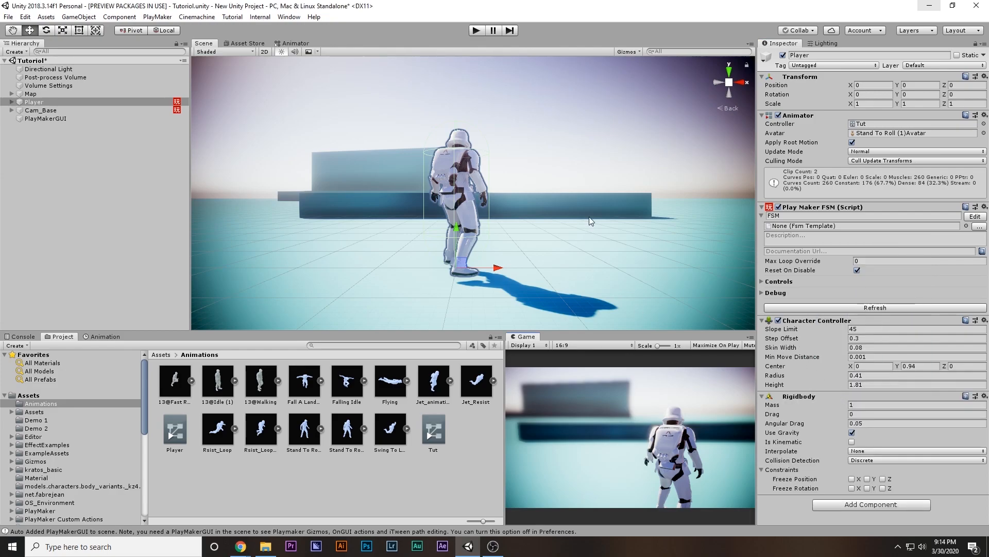
- Play the scene to test the Player running in all directions with the Rigidbody, and stop playback
{"action": "left_click", "coordinate": [477, 32]}
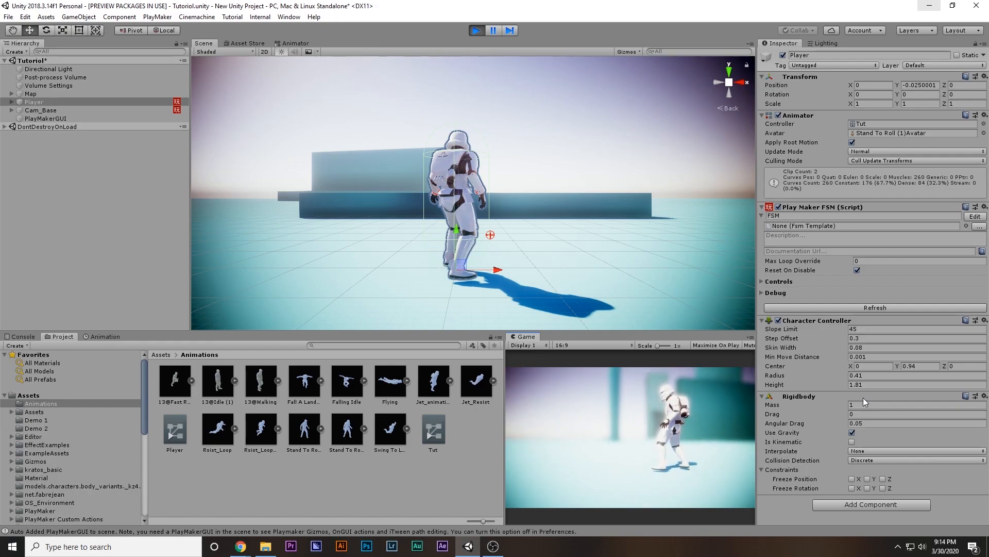
{"action": "key", "text": "w"}
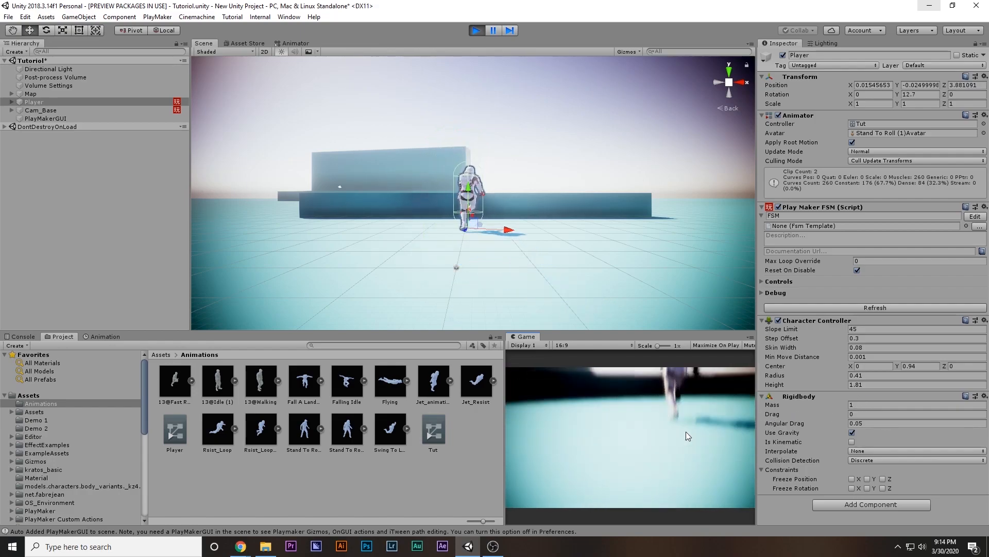
{"action": "key", "text": "d"}
{"action": "key", "text": "s"}
{"action": "key", "text": "a"}
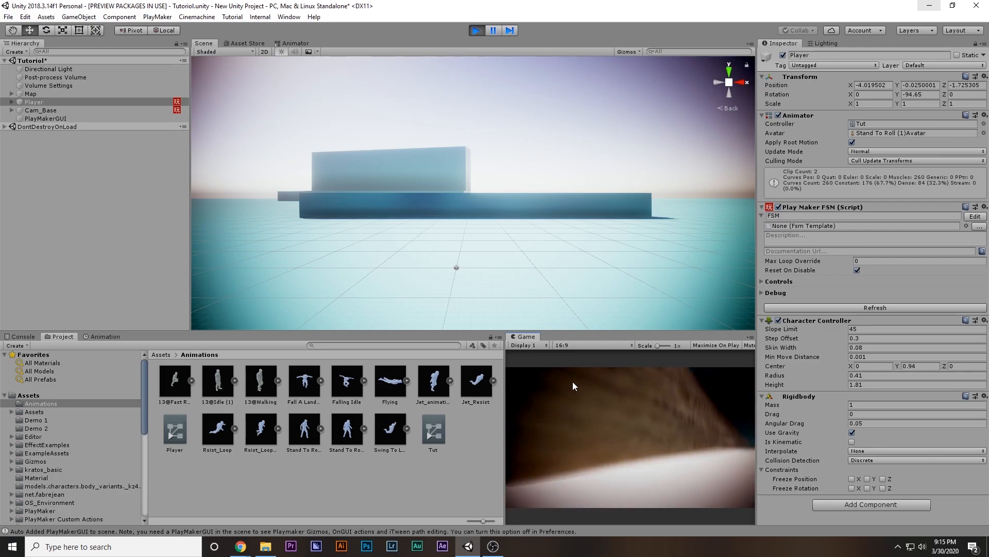
{"action": "left_click", "coordinate": [479, 30]}
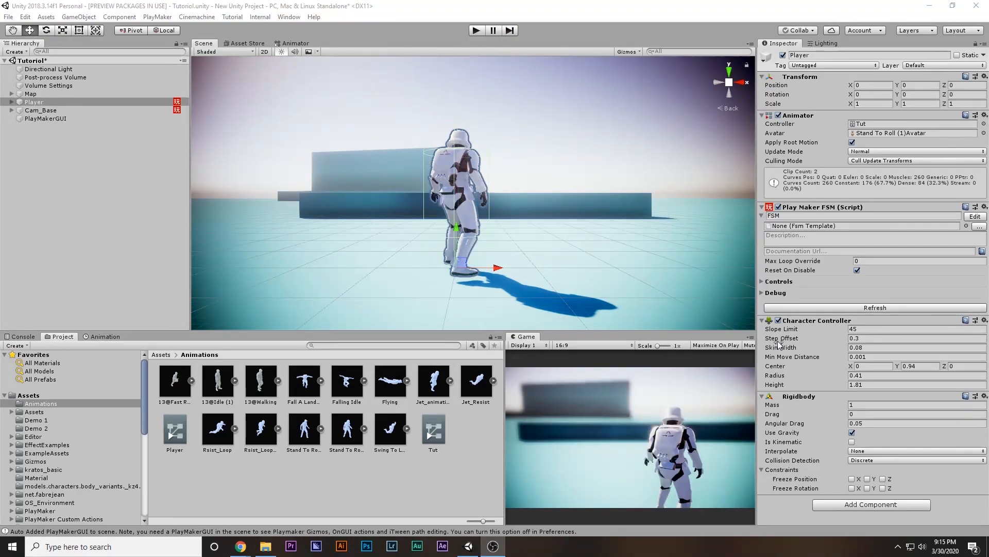
- Disable the Player's Character Controller and play the scene briefly to test the Rigidbody without it
{"action": "left_click", "coordinate": [779, 321]}
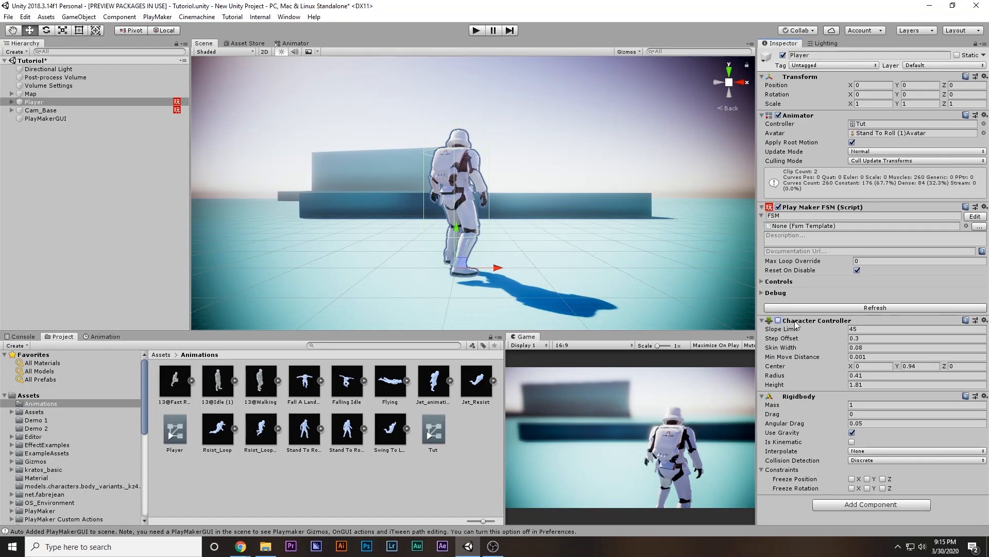
{"action": "left_click", "coordinate": [477, 30]}
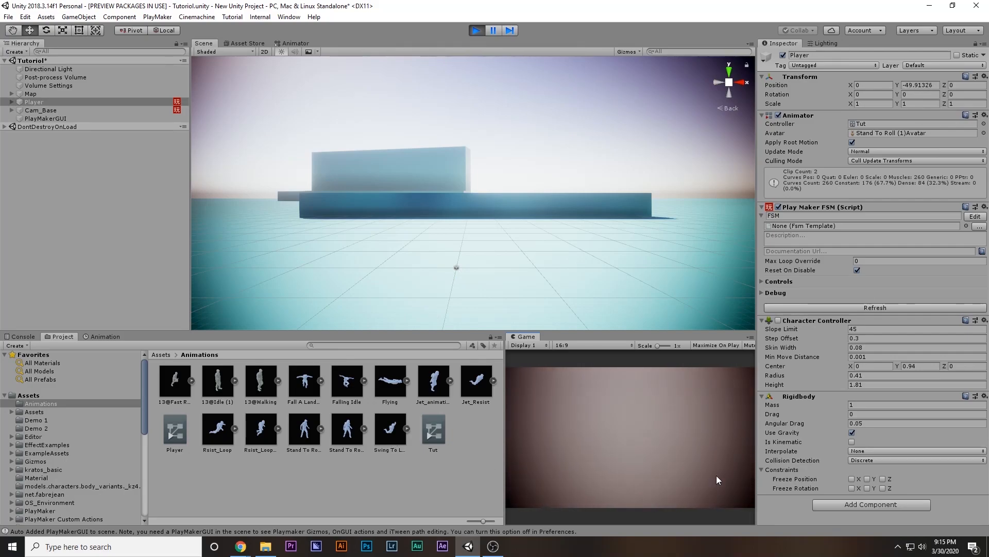
{"action": "left_click", "coordinate": [476, 32]}
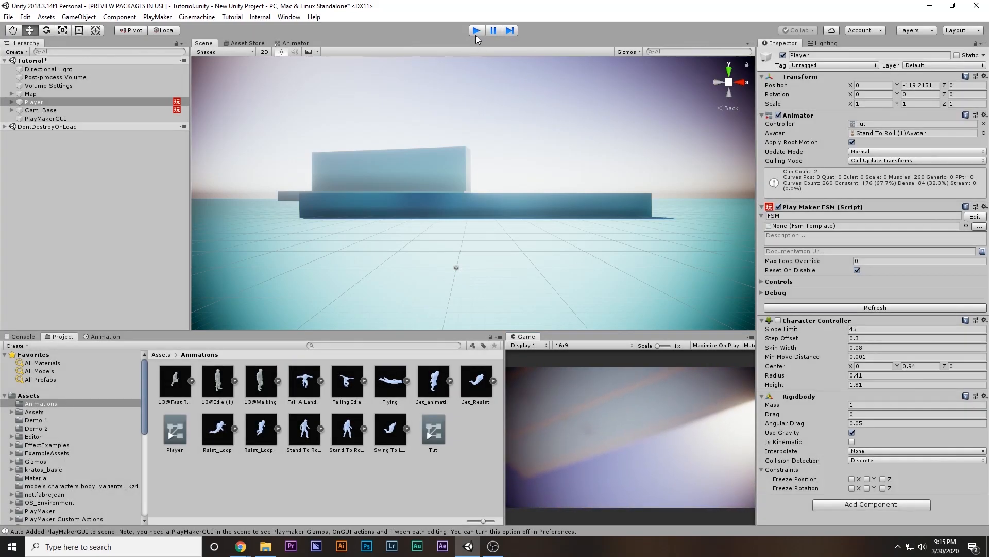
- Add a Capsule Collider component to the Player
{"action": "left_click", "coordinate": [852, 508]}
{"action": "type", "text": "ca"}
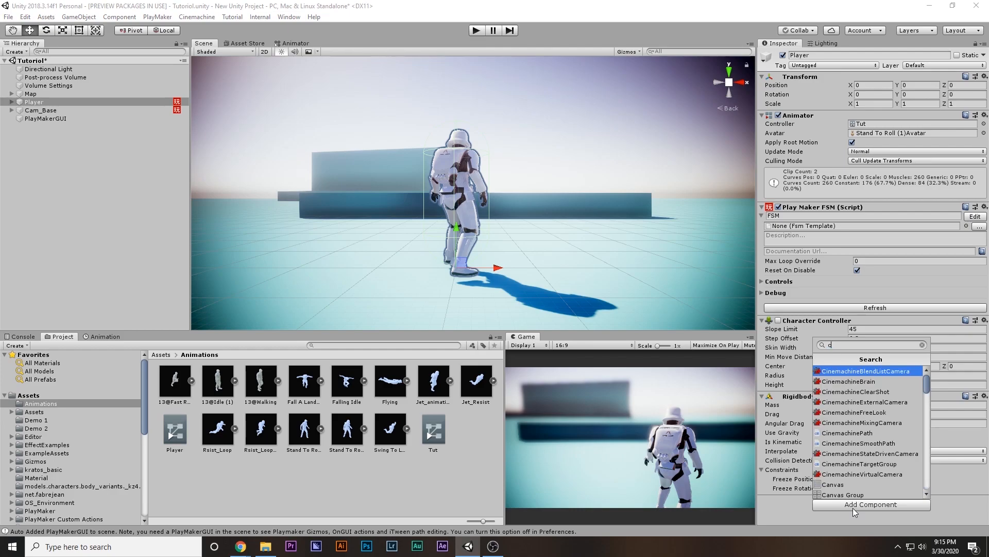
{"action": "key", "text": "Down"}
{"action": "key", "text": "Down"}
{"action": "key", "text": "Down"}
{"action": "key", "text": "Down"}
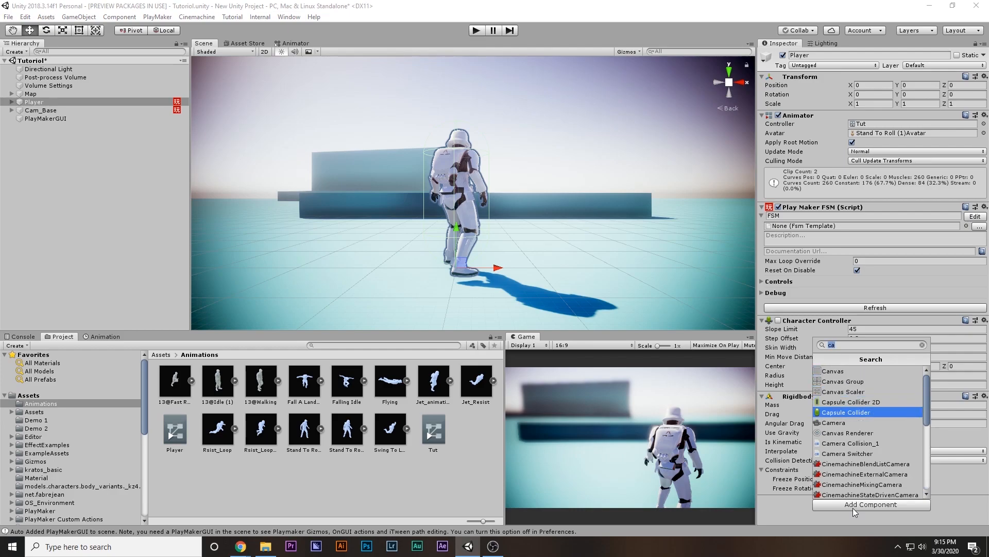
{"action": "key", "text": "Return"}
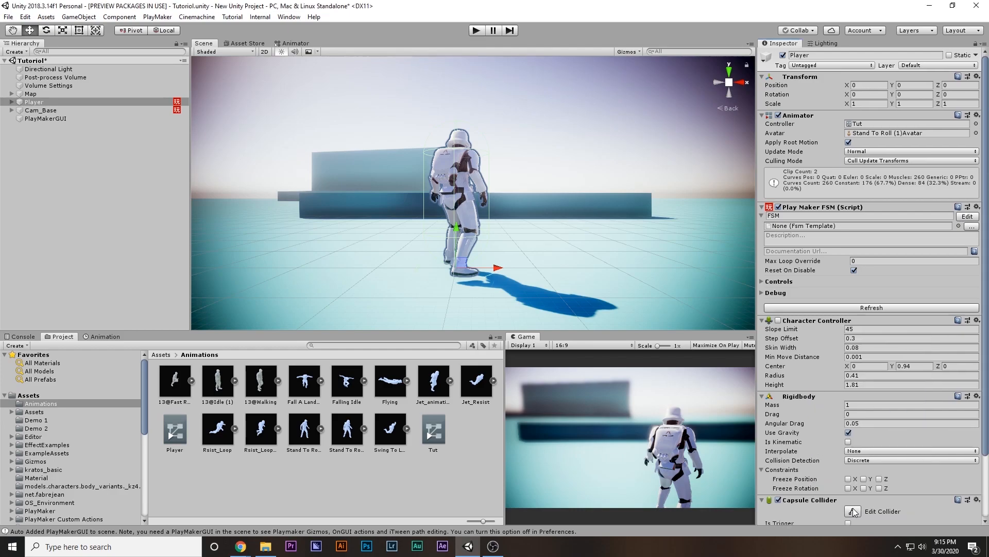
{"action": "left_click", "coordinate": [730, 82]}
{"action": "scroll", "coordinate": [879, 474], "scroll_direction": "down", "scroll_amount": 3}
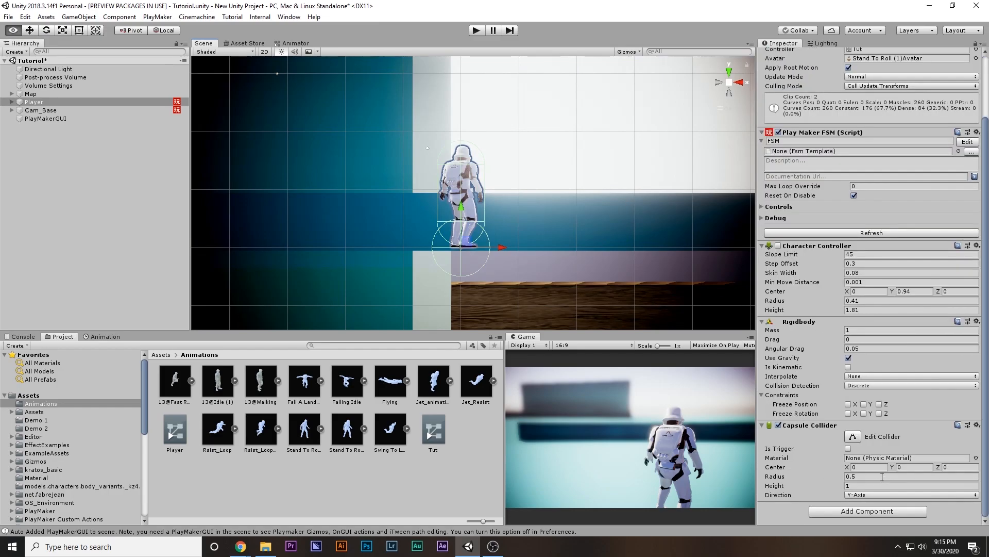
- Set the Capsule Collider's Y center to 0.56 and test the Player in play mode, also trying a Y center of 0.15 before stopping
{"action": "left_click_drag", "start_coordinate": [894, 465], "coordinate": [937, 463]}
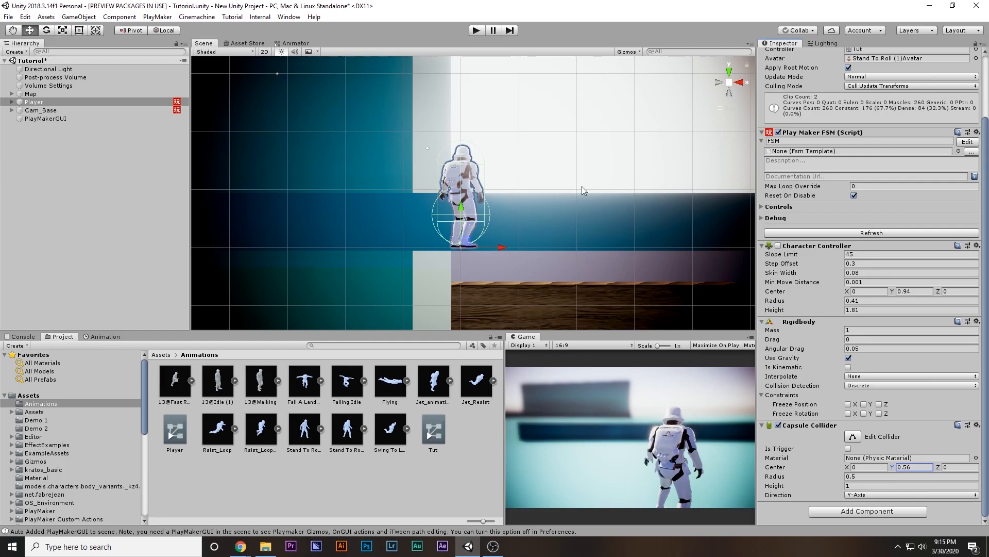
{"action": "left_click", "coordinate": [477, 30]}
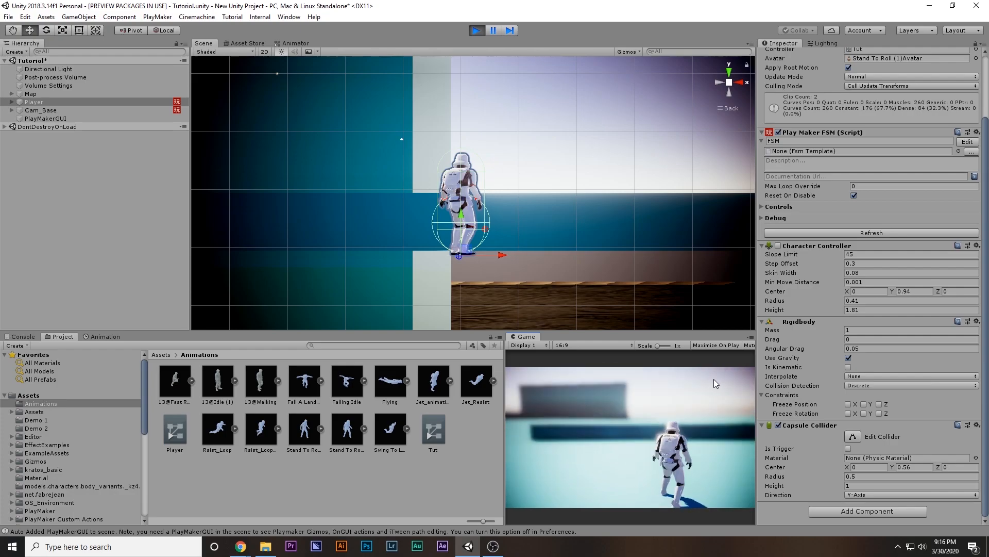
{"action": "key", "text": "w"}
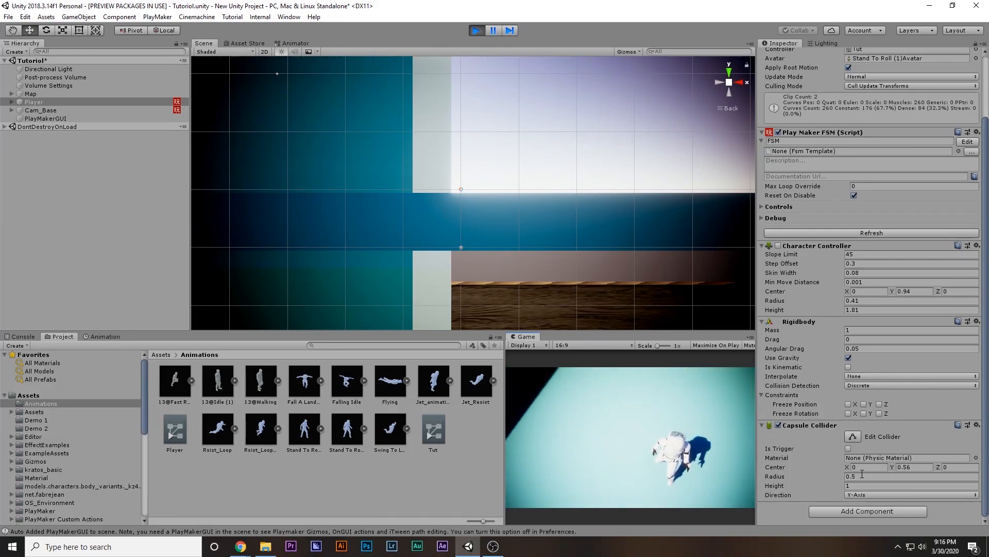
{"action": "left_click_drag", "start_coordinate": [895, 465], "coordinate": [880, 459]}
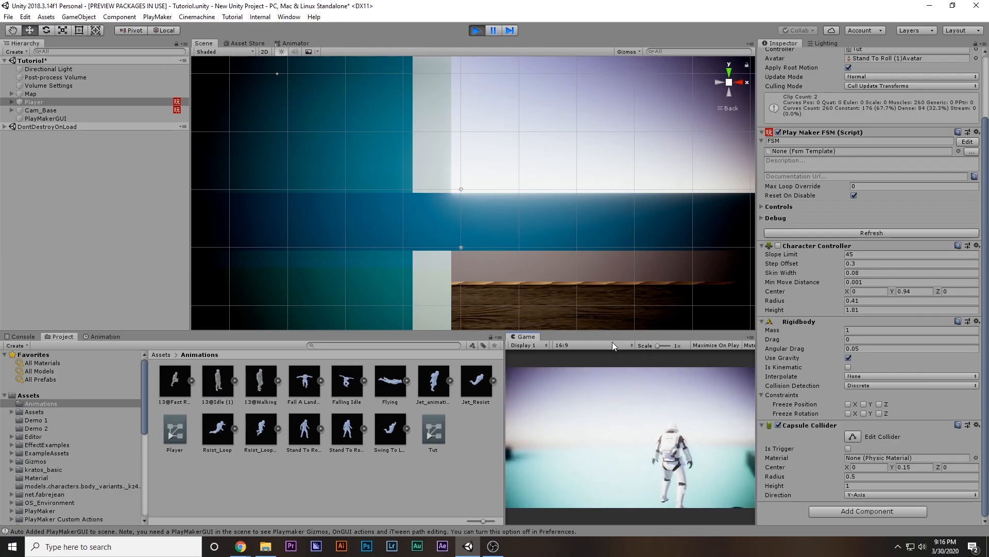
{"action": "left_click", "coordinate": [476, 30]}
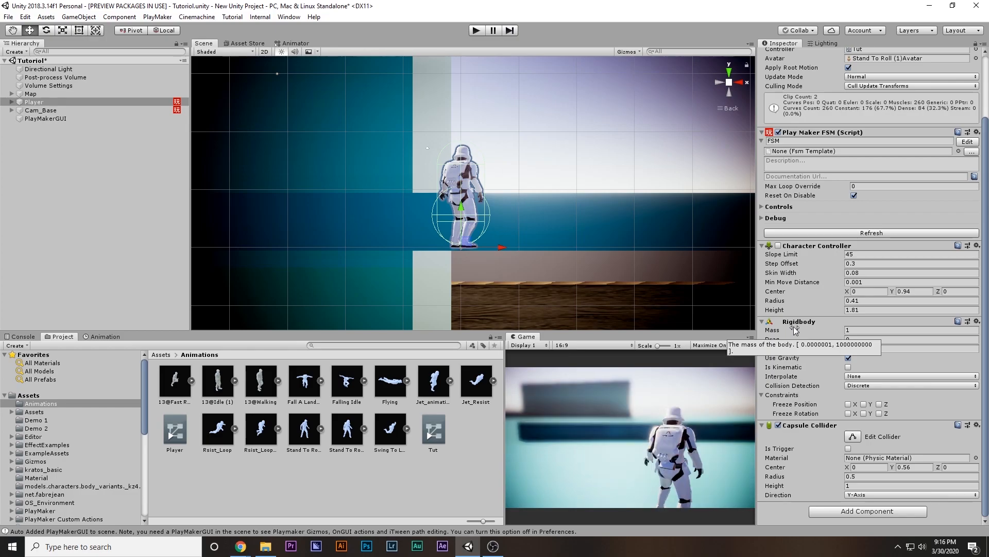
- Re-enable the Player's Character Controller and make its Rigidbody kinematic
{"action": "left_click", "coordinate": [778, 247]}
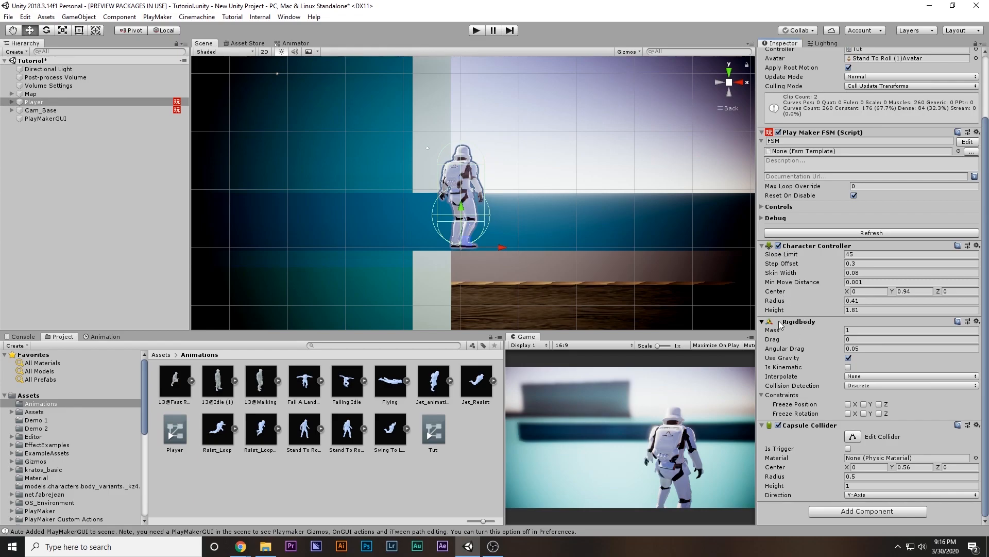
{"action": "scroll", "coordinate": [780, 324], "scroll_direction": "up", "scroll_amount": 3}
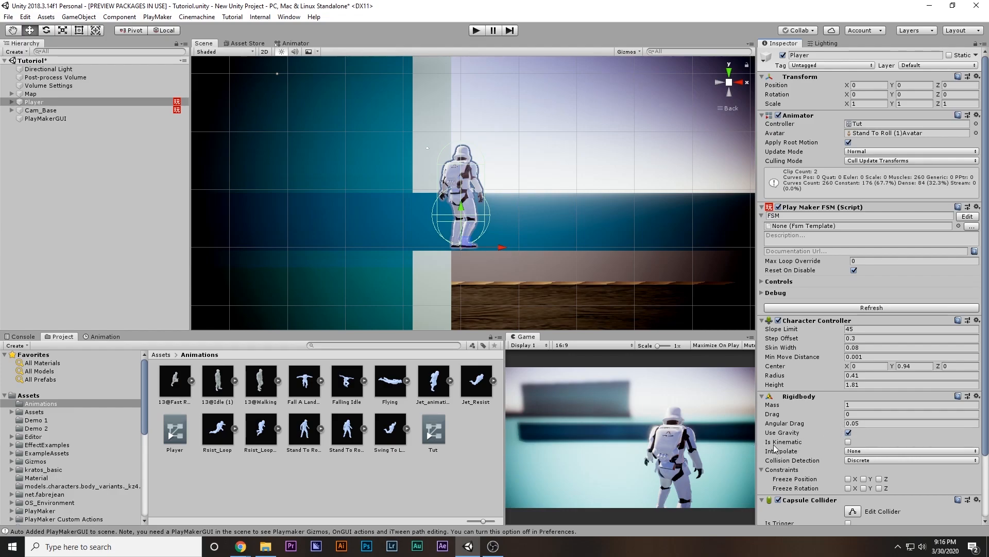
{"action": "left_click", "coordinate": [848, 442]}
{"action": "left_click", "coordinate": [849, 442]}
- Disable the Player's Capsule Collider, play the scene to test running with the kinematic Rigidbody, and stop playback
{"action": "left_click", "coordinate": [778, 500]}
{"action": "left_click", "coordinate": [478, 31]}
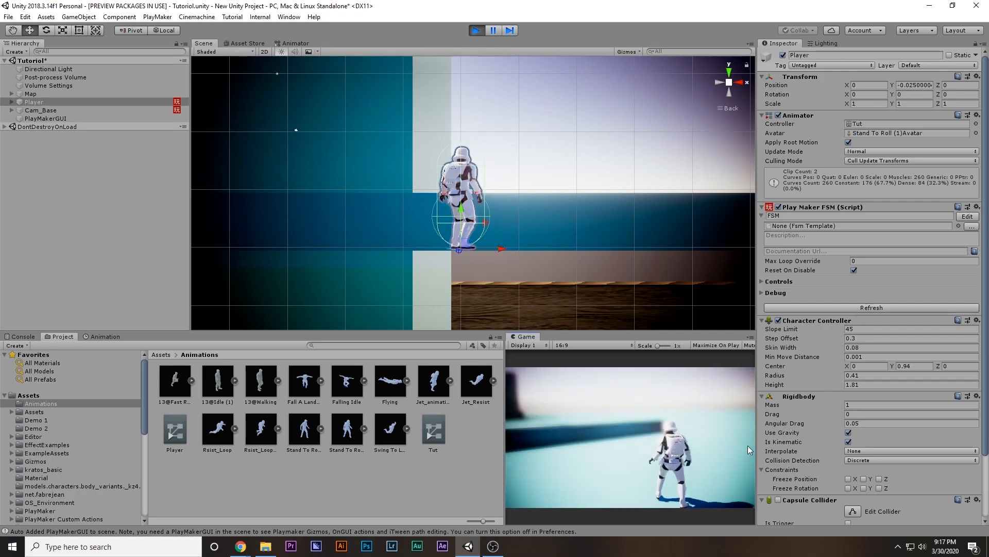
{"action": "key", "text": "w"}
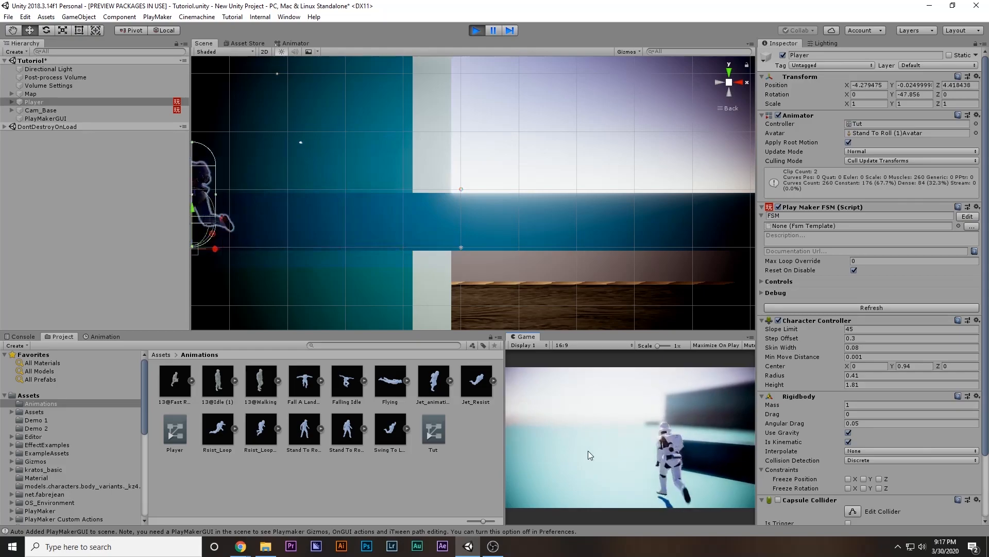
{"action": "key", "text": "w"}
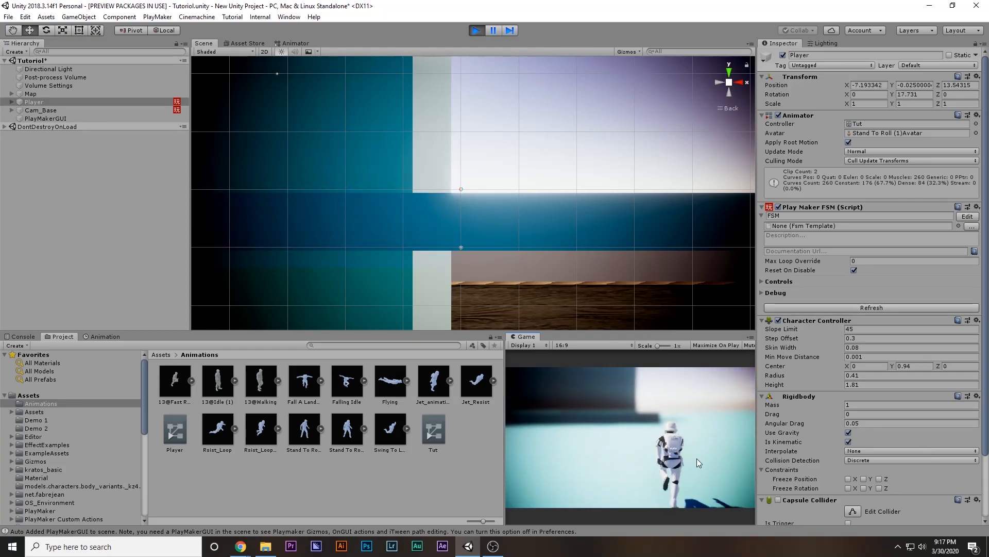
{"action": "left_click", "coordinate": [475, 30]}
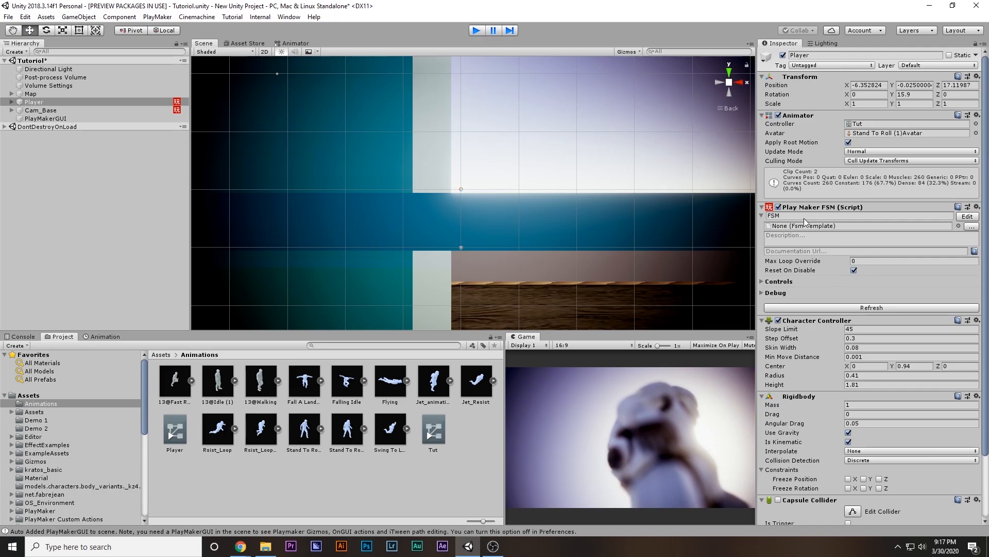
- Open the Player's FSM in the PlayMaker editor and collapse the three existing actions of State 1
{"action": "left_click", "coordinate": [905, 219]}
{"action": "left_click", "coordinate": [968, 216]}
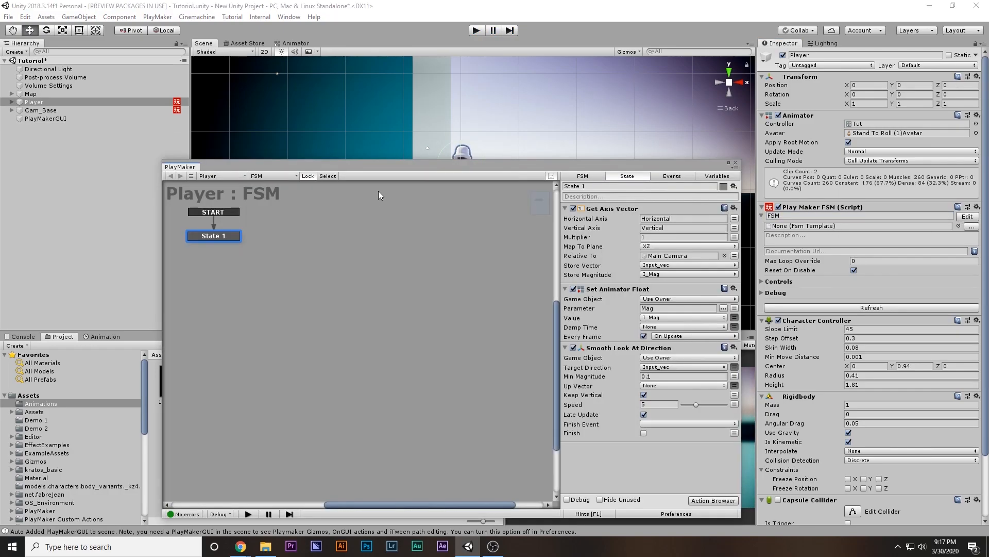
{"action": "left_click_drag", "start_coordinate": [395, 158], "coordinate": [429, 146]}
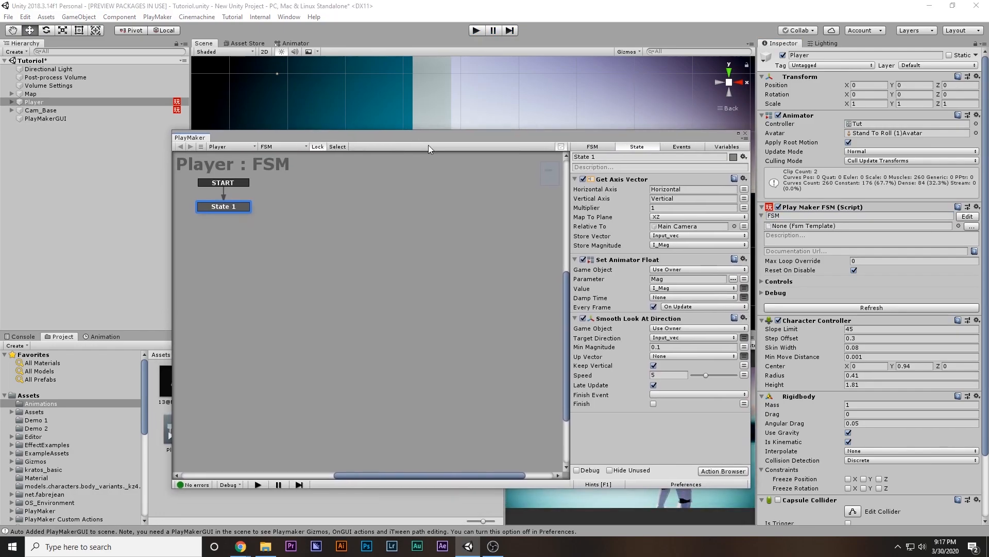
{"action": "left_click", "coordinate": [575, 179]}
{"action": "left_click", "coordinate": [576, 190]}
{"action": "left_click", "coordinate": [576, 202]}
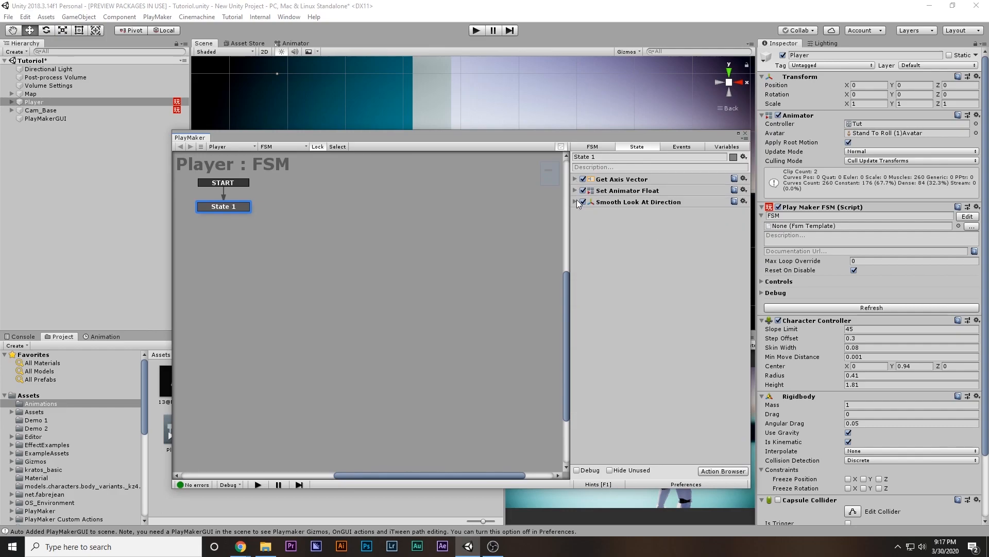
- Add a Get Button Down action to State 1 and set its button name to Jump
{"action": "double_click", "coordinate": [627, 267]}
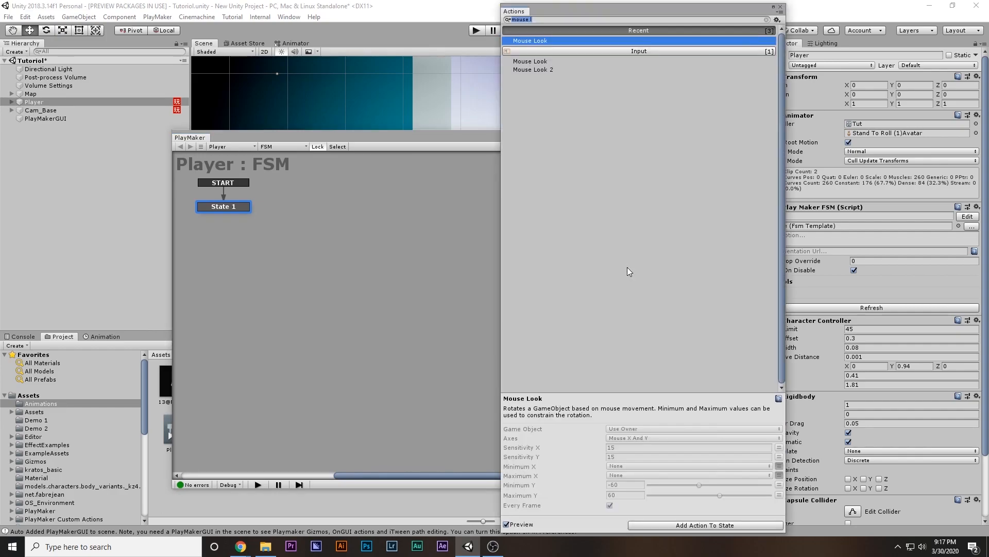
{"action": "type", "text": "geta"}
{"action": "key", "text": "BackSpace"}
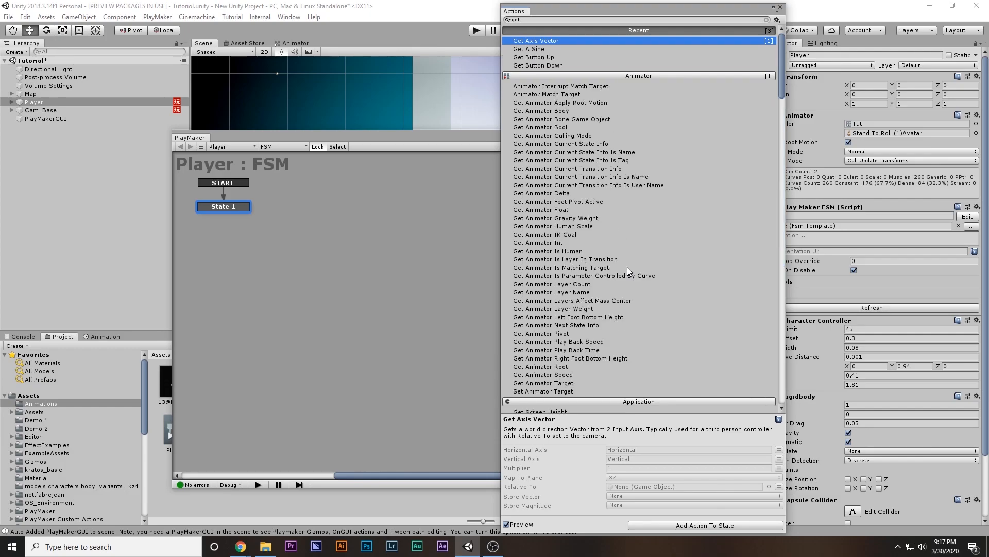
{"action": "type", "text": "bu"}
{"action": "key", "text": "Down"}
{"action": "key", "text": "Return"}
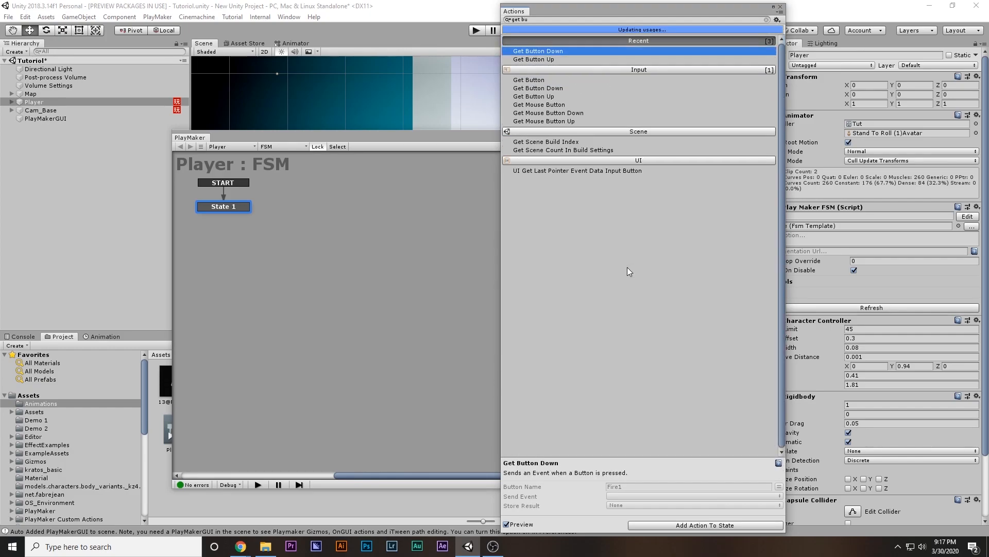
{"action": "left_click", "coordinate": [781, 8]}
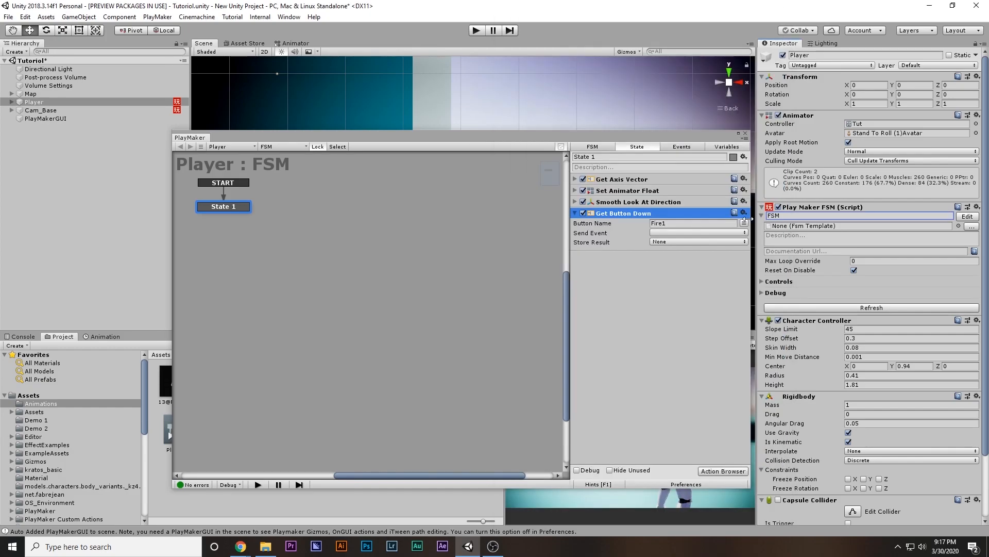
{"action": "left_click", "coordinate": [672, 223]}
{"action": "type", "text": "Jump"}
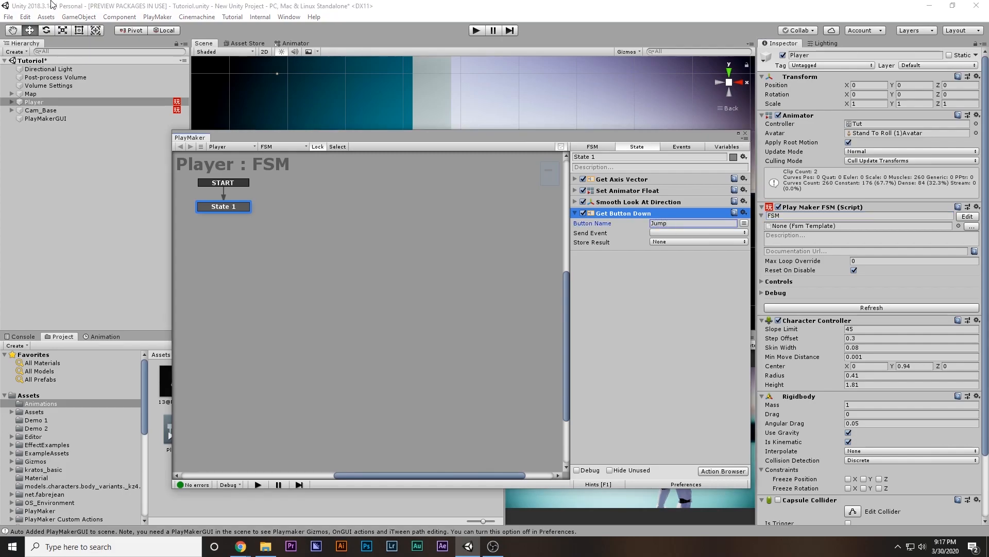
- Examine the button assignments of the Horizontal, Vertical and Jump axes in the project's Input settings, and close the settings
{"action": "left_click", "coordinate": [24, 16]}
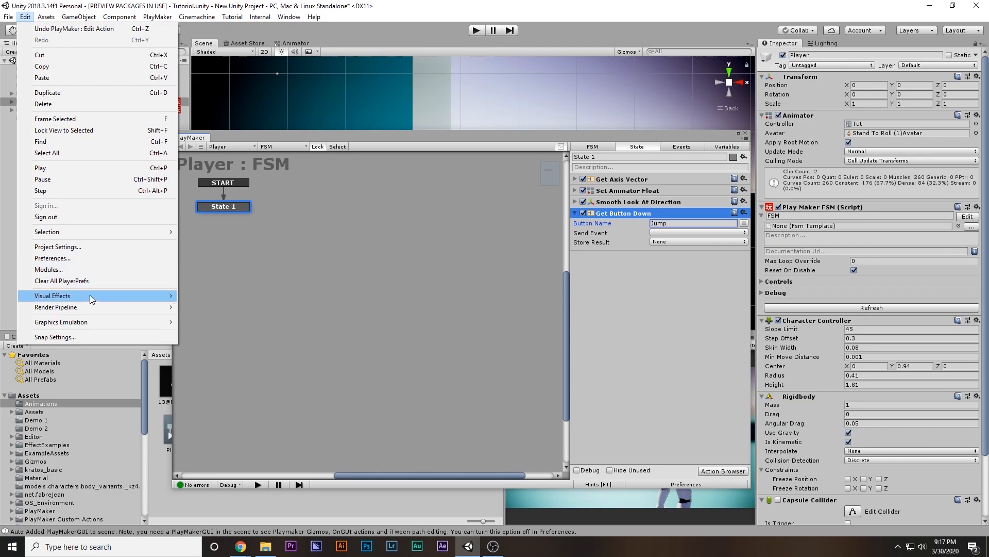
{"action": "left_click", "coordinate": [85, 250]}
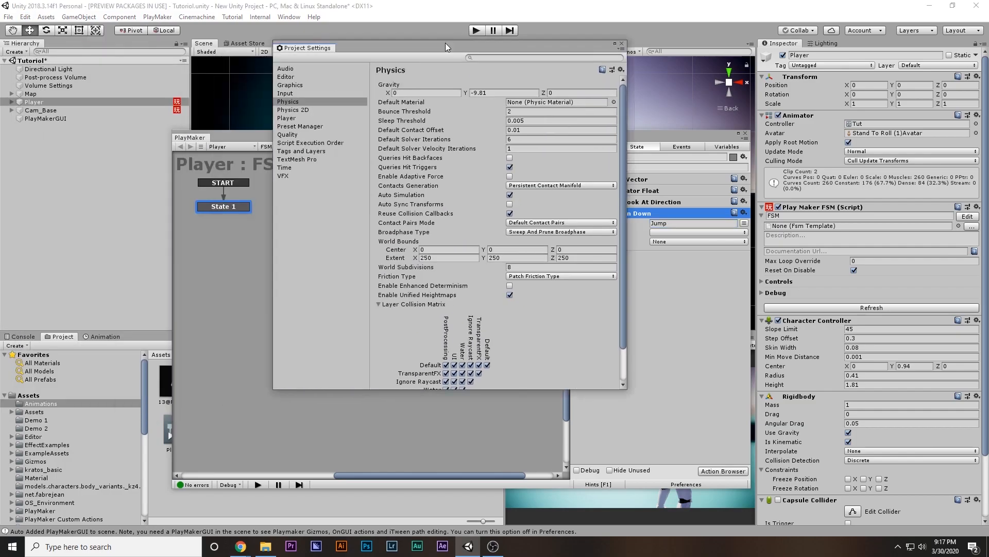
{"action": "left_click", "coordinate": [335, 87]}
{"action": "left_click", "coordinate": [426, 80]}
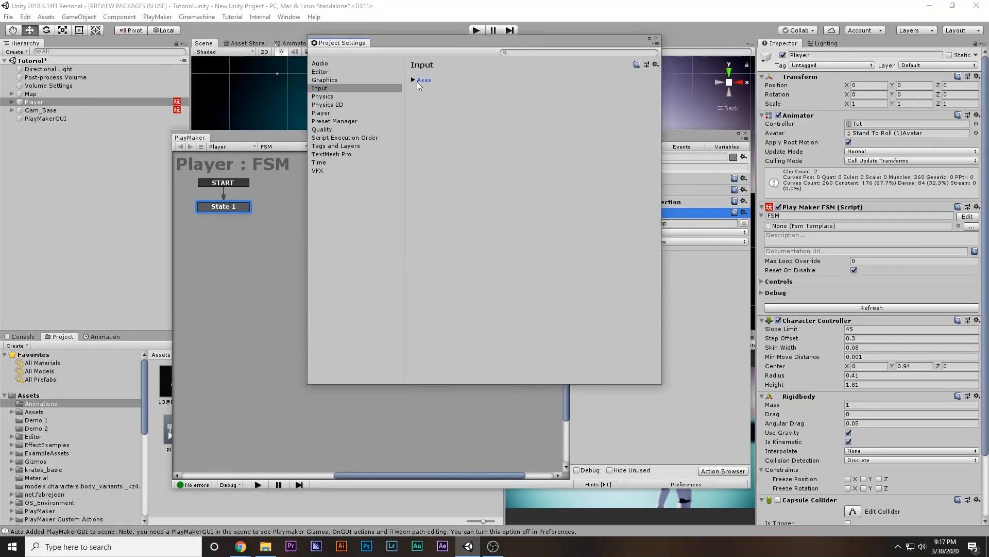
{"action": "left_click", "coordinate": [428, 98]}
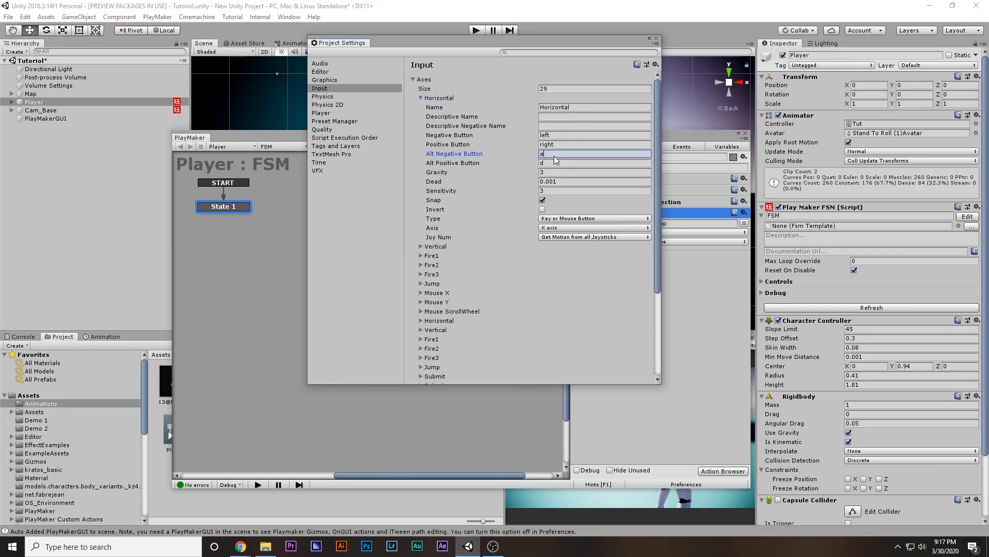
{"action": "left_click", "coordinate": [433, 101]}
{"action": "left_click", "coordinate": [434, 107]}
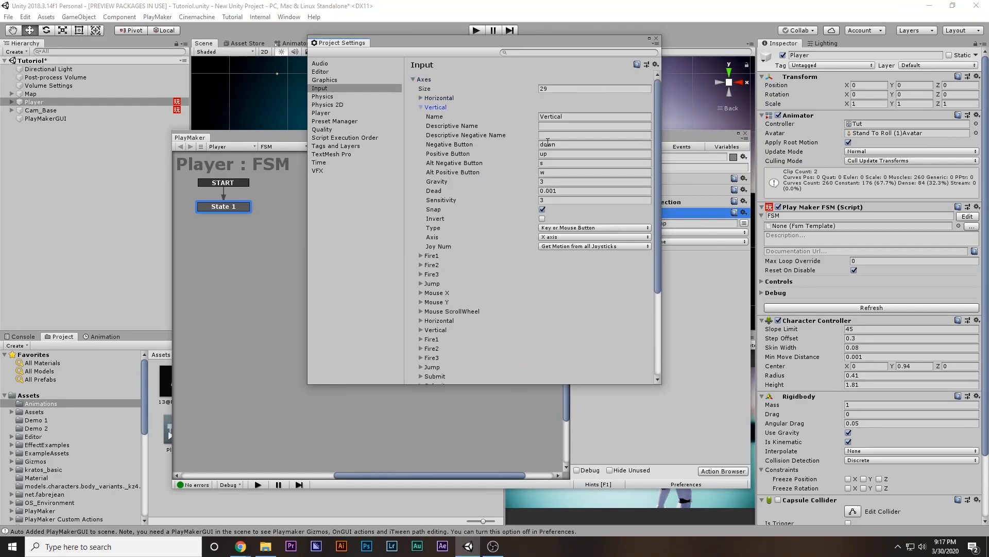
{"action": "left_click", "coordinate": [553, 163]}
{"action": "left_click", "coordinate": [550, 172]}
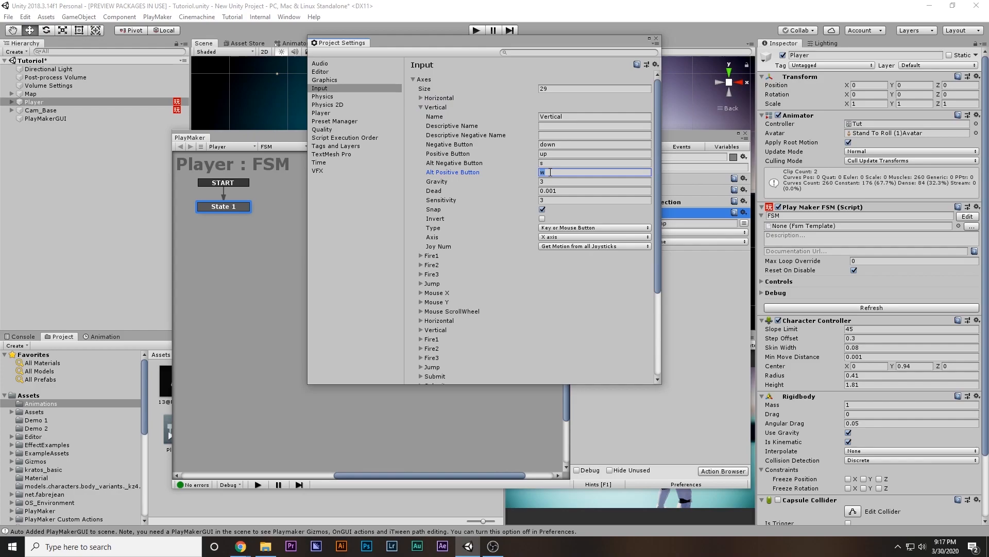
{"action": "left_click", "coordinate": [432, 107]}
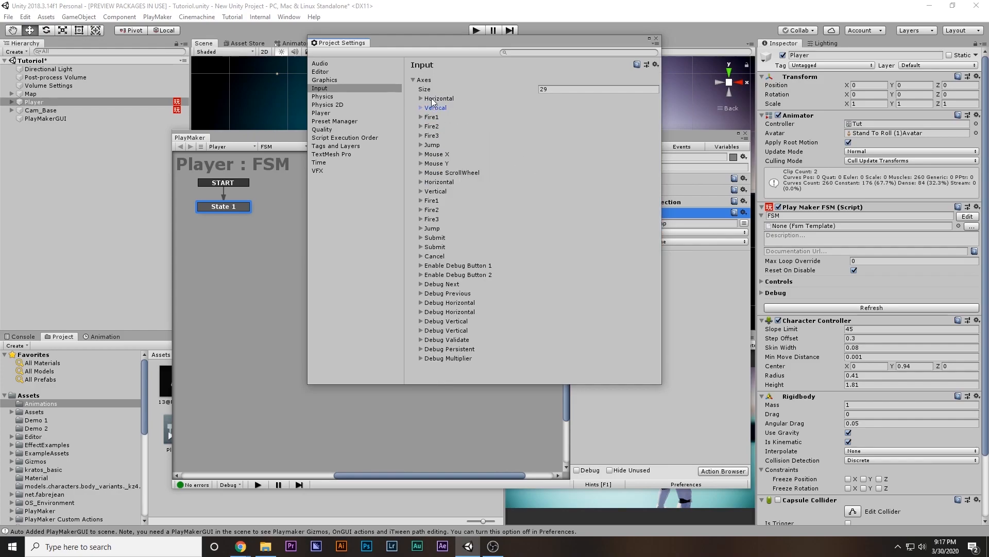
{"action": "left_click", "coordinate": [431, 145]}
{"action": "left_click", "coordinate": [570, 191]}
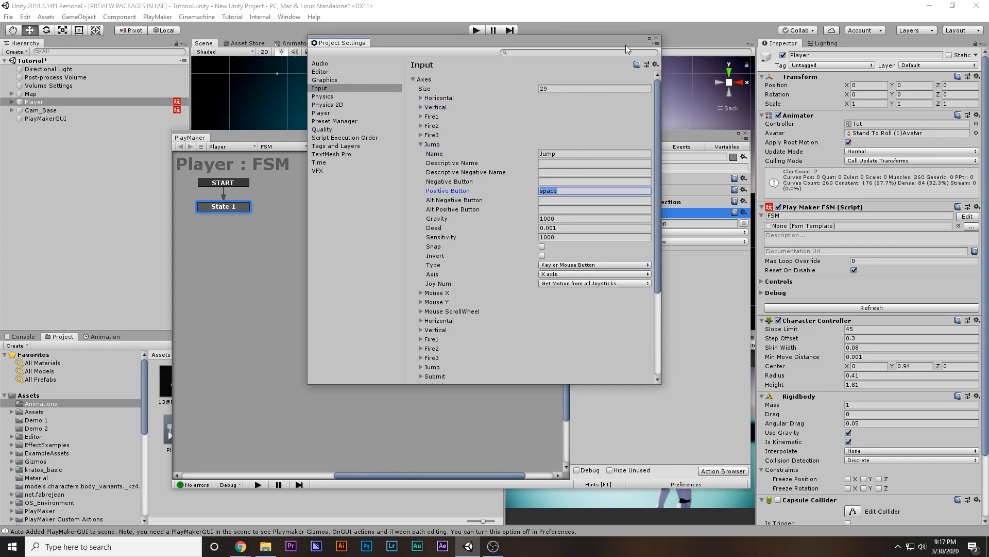
{"action": "left_click_drag", "start_coordinate": [626, 50], "coordinate": [524, 64]}
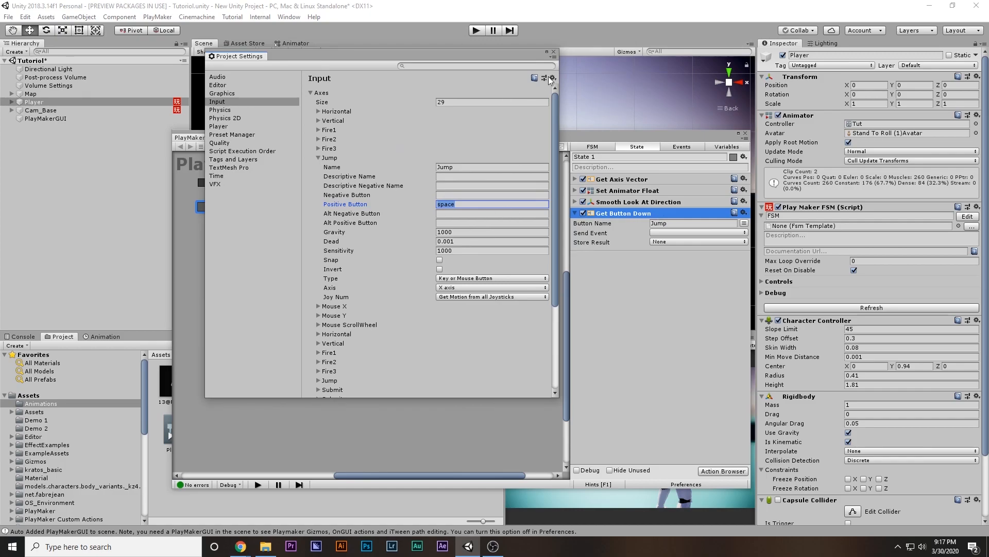
{"action": "left_click", "coordinate": [554, 51]}
- Create a new event named Jet as the Send Event of the Get Button Down action
{"action": "left_click", "coordinate": [665, 223]}
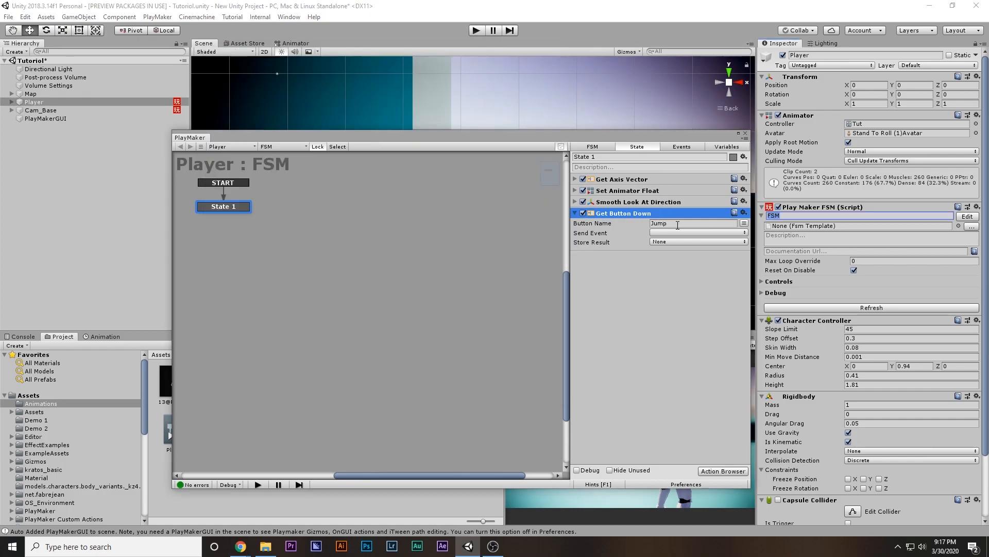
{"action": "left_click", "coordinate": [676, 234]}
{"action": "left_click", "coordinate": [697, 284]}
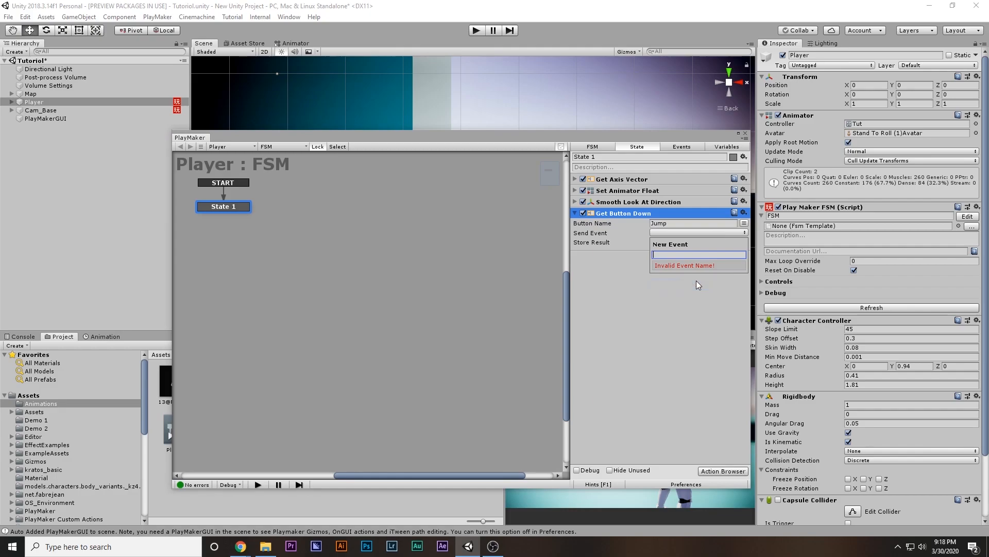
{"action": "type", "text": "Jet"}
{"action": "key", "text": "Return"}
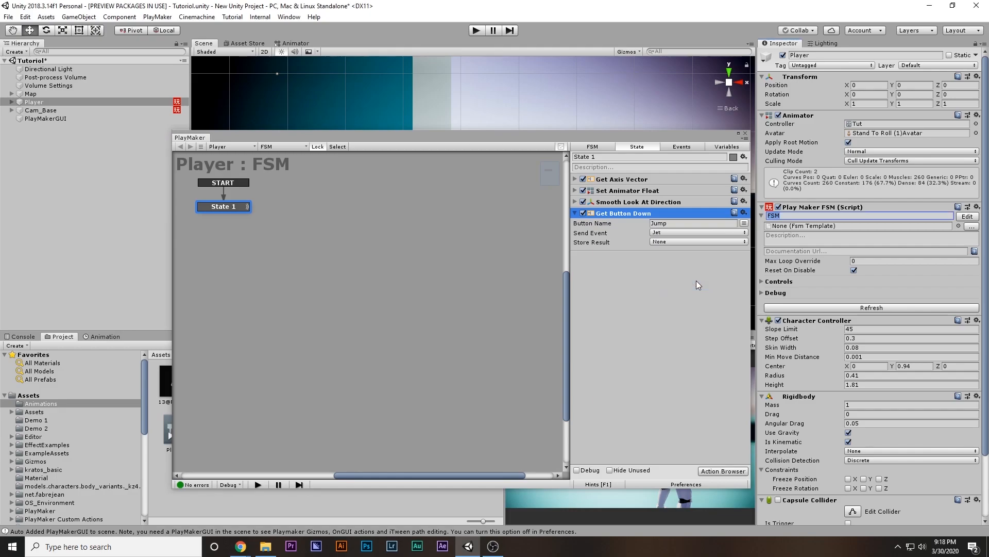
- Add a Jet transition to State 1 and connect it to a new State 2 placed beside it
{"action": "right_click", "coordinate": [237, 208]}
{"action": "mouse_move", "coordinate": [252, 216]}
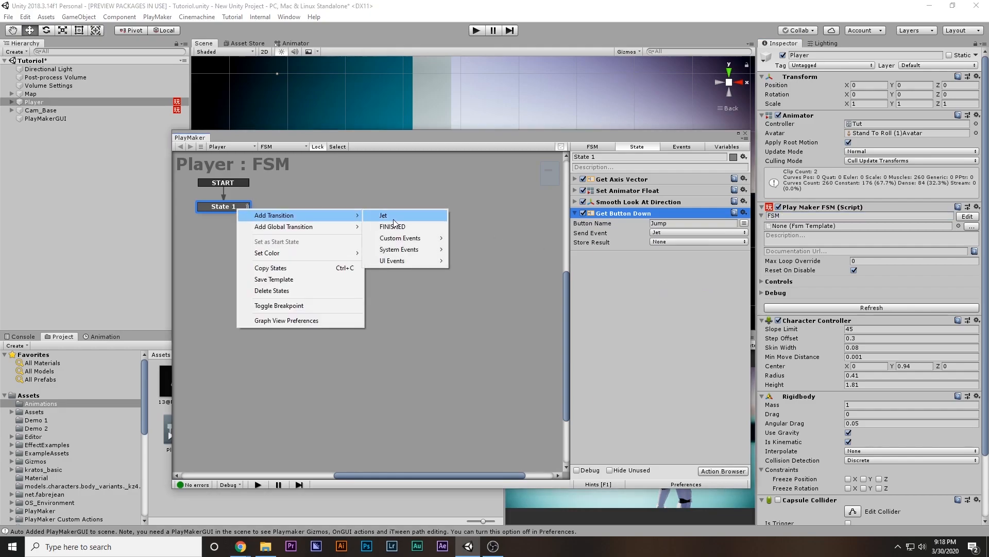
{"action": "left_click", "coordinate": [393, 218]}
{"action": "double_click", "coordinate": [241, 274]}
{"action": "left_click_drag", "start_coordinate": [236, 217], "coordinate": [267, 277]}
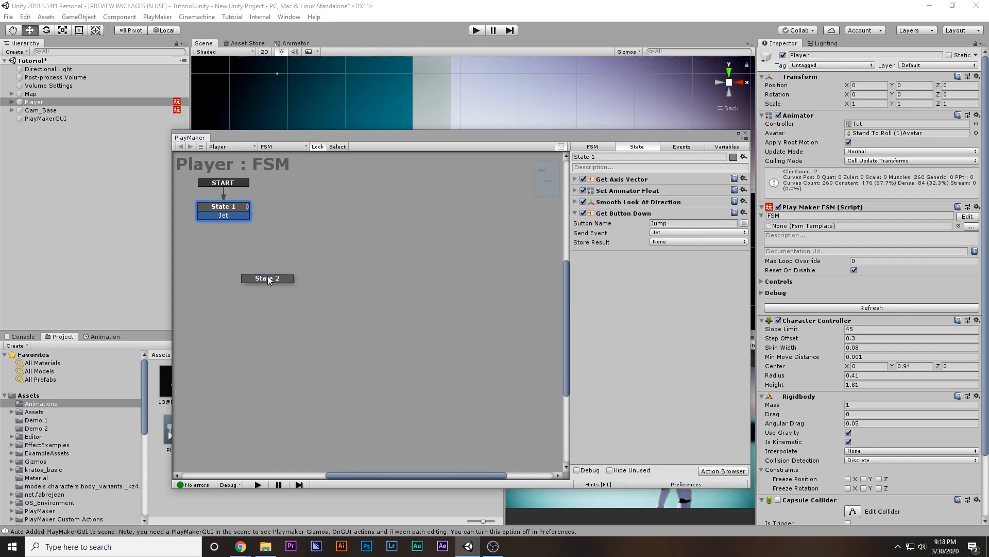
{"action": "left_click_drag", "start_coordinate": [242, 215], "coordinate": [360, 218]}
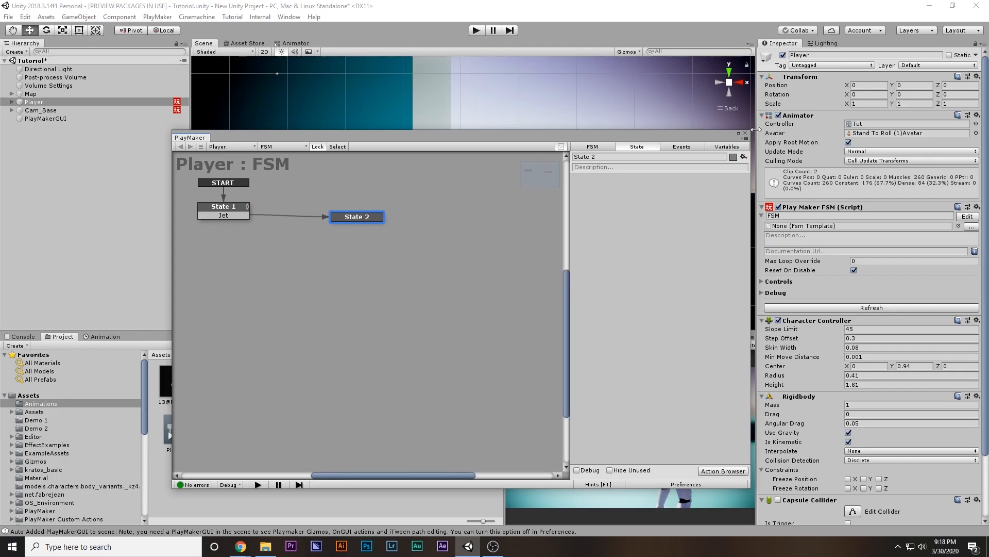
- Play-test the scene and trigger the Jump button to check the FSM's transition from State 1 to State 2
{"action": "left_click_drag", "start_coordinate": [753, 131], "coordinate": [534, 110]}
{"action": "left_click", "coordinate": [483, 31]}
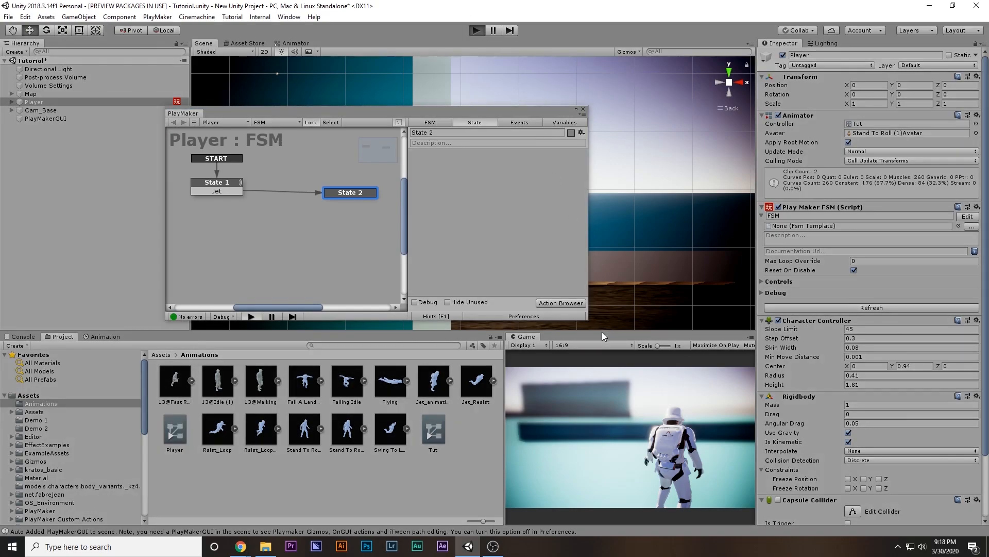
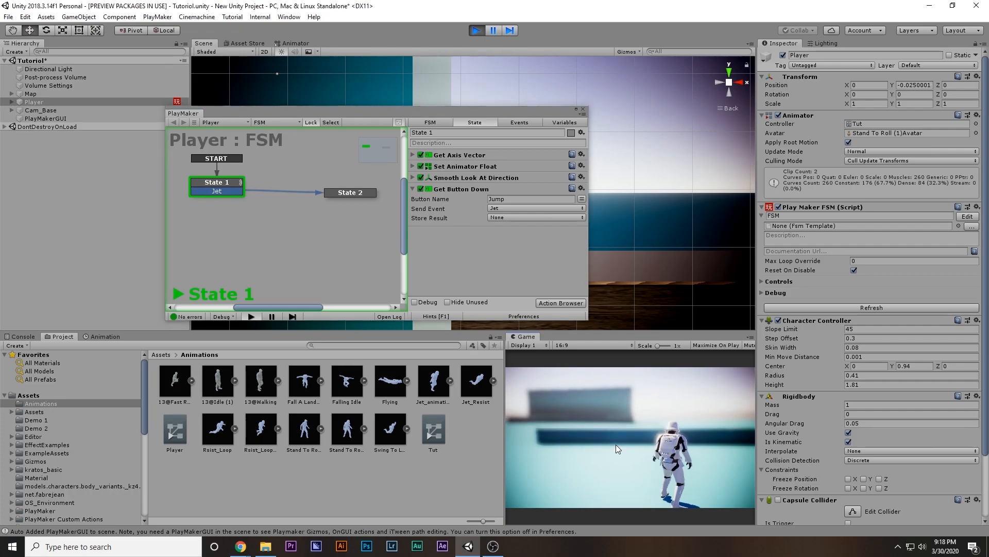
{"action": "key", "text": "space"}
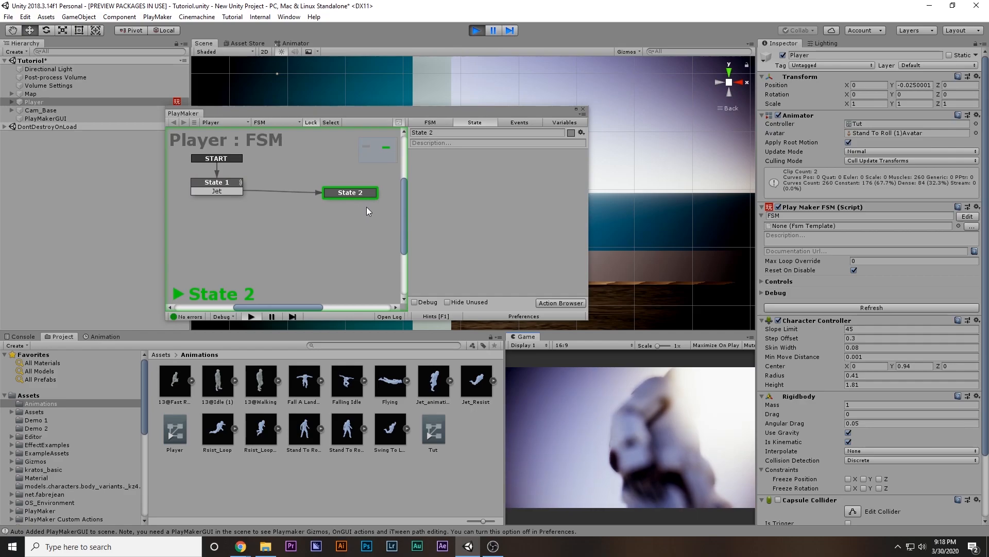
{"action": "left_click", "coordinate": [476, 31]}
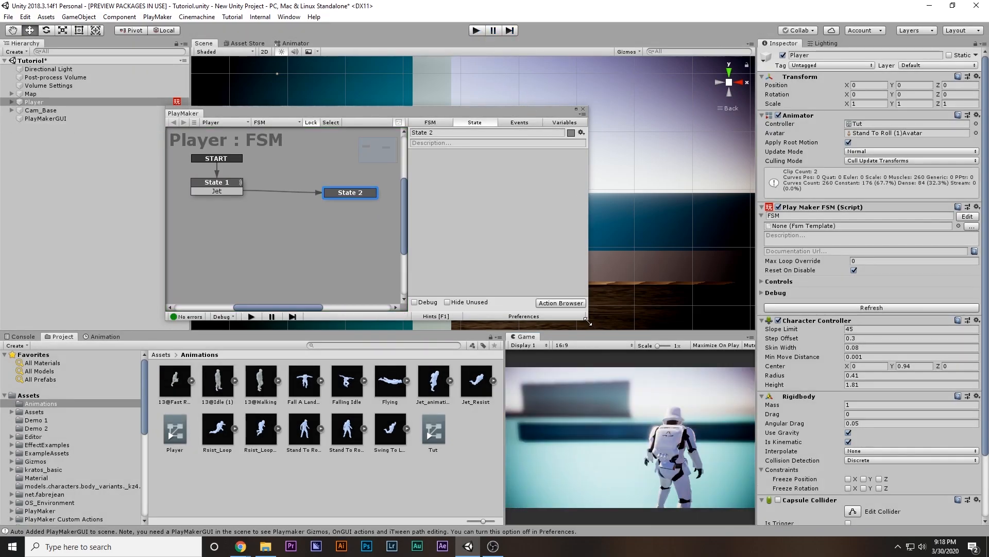
- Add an Add Force action to State 2 and switch its Y force from a variable to a direct value
{"action": "left_click_drag", "start_coordinate": [588, 320], "coordinate": [664, 347]}
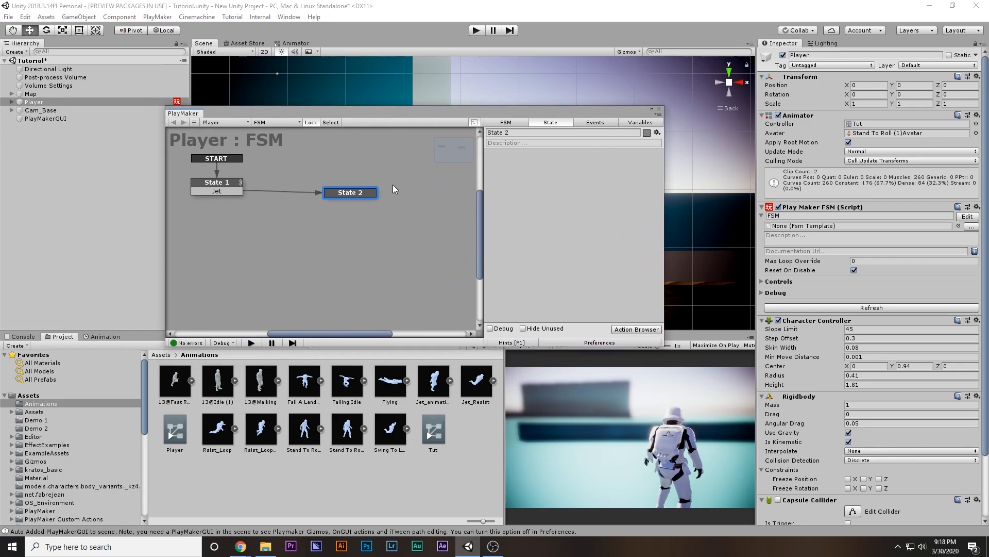
{"action": "double_click", "coordinate": [512, 229]}
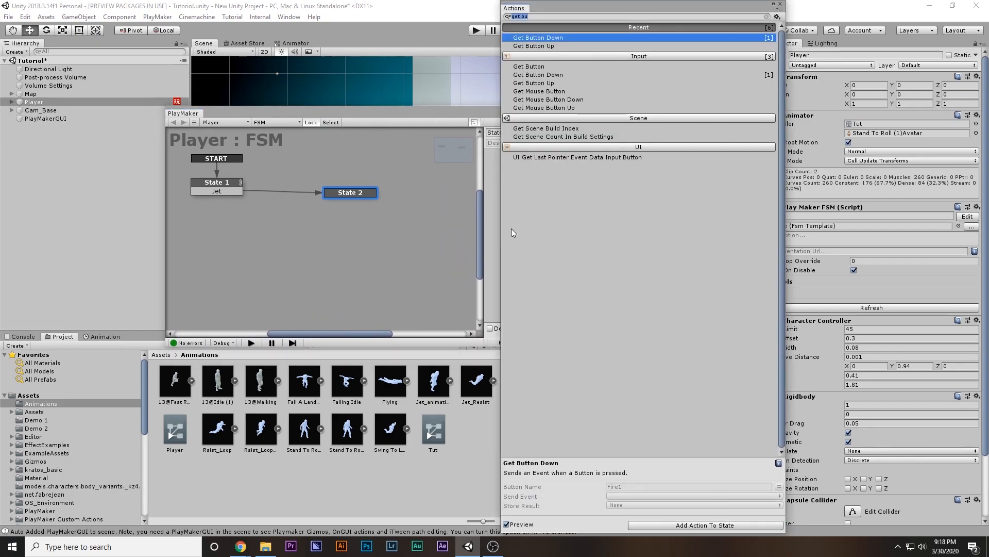
{"action": "type", "text": "add"}
{"action": "key", "text": "Return"}
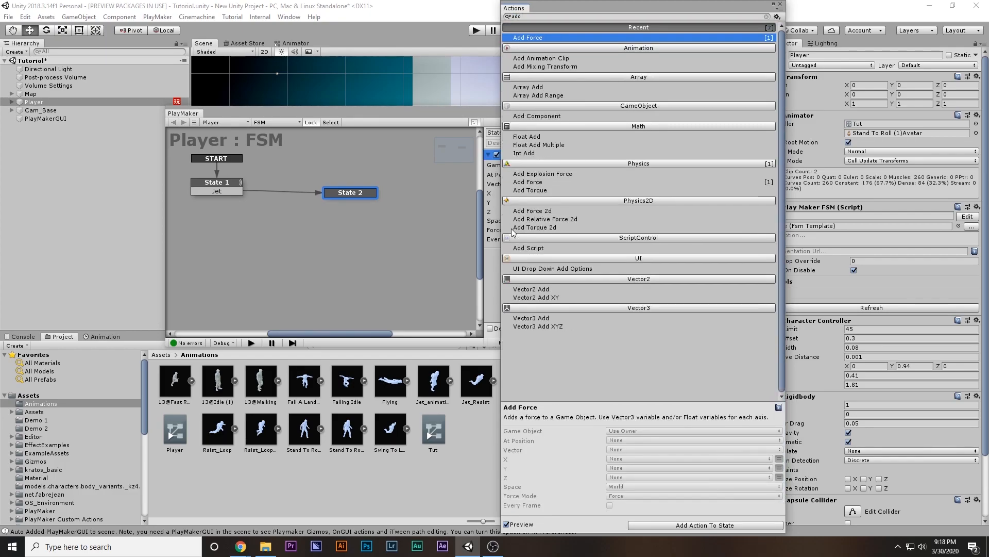
{"action": "left_click", "coordinate": [781, 3]}
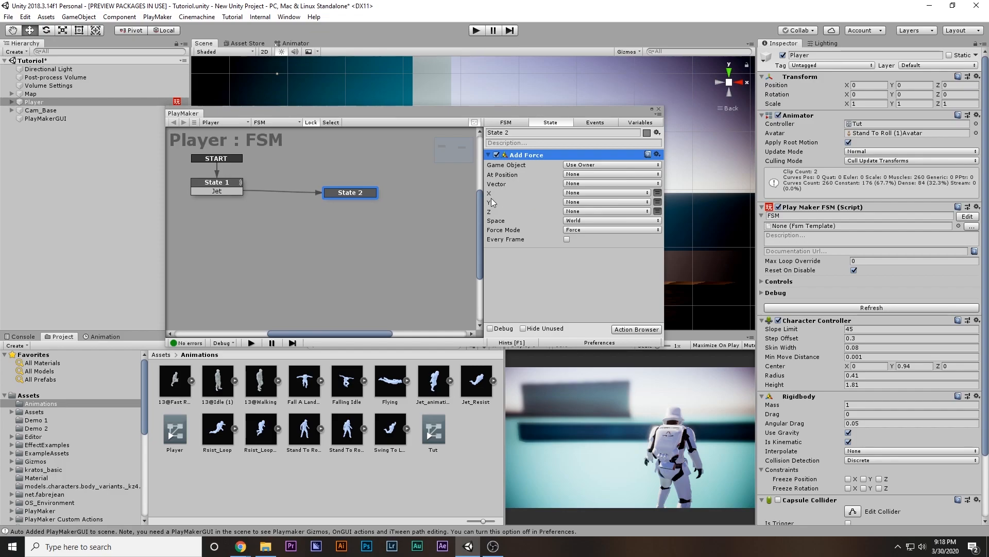
{"action": "left_click", "coordinate": [658, 202]}
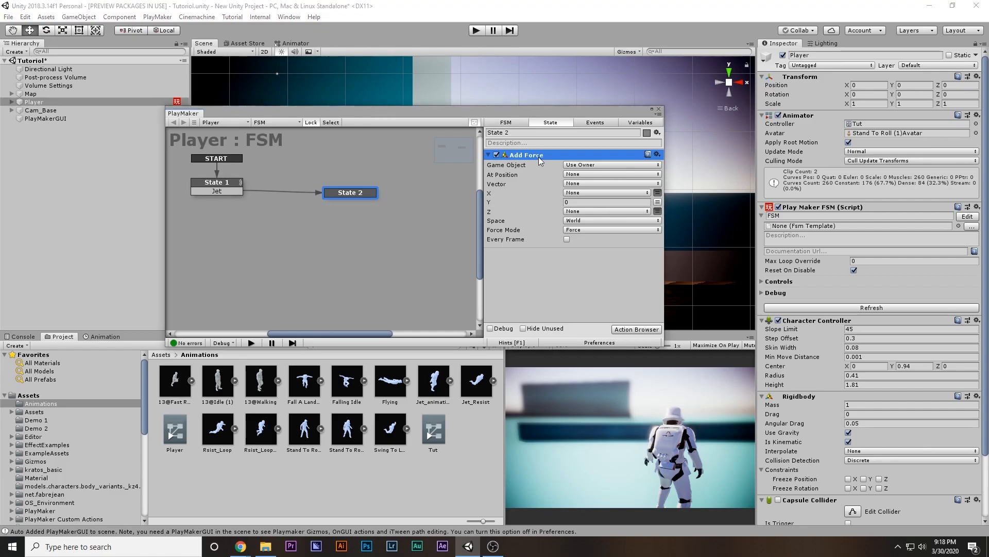
{"action": "left_click", "coordinate": [589, 199]}
- Select the Player in the scene and raise its Y position to 0.56
{"action": "left_click_drag", "start_coordinate": [598, 113], "coordinate": [282, 210]}
{"action": "left_click", "coordinate": [106, 96]}
{"action": "left_click", "coordinate": [96, 101]}
{"action": "left_click_drag", "start_coordinate": [894, 85], "coordinate": [903, 85]}
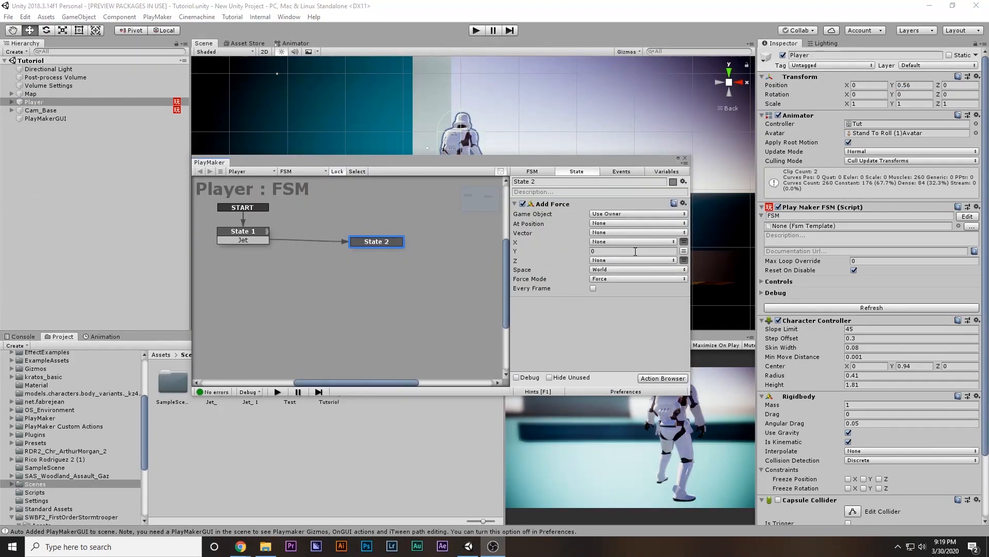
- Set the Add Force action's Y value to 40 and shift the Player's Z position to -0.89
{"action": "left_click", "coordinate": [634, 251]}
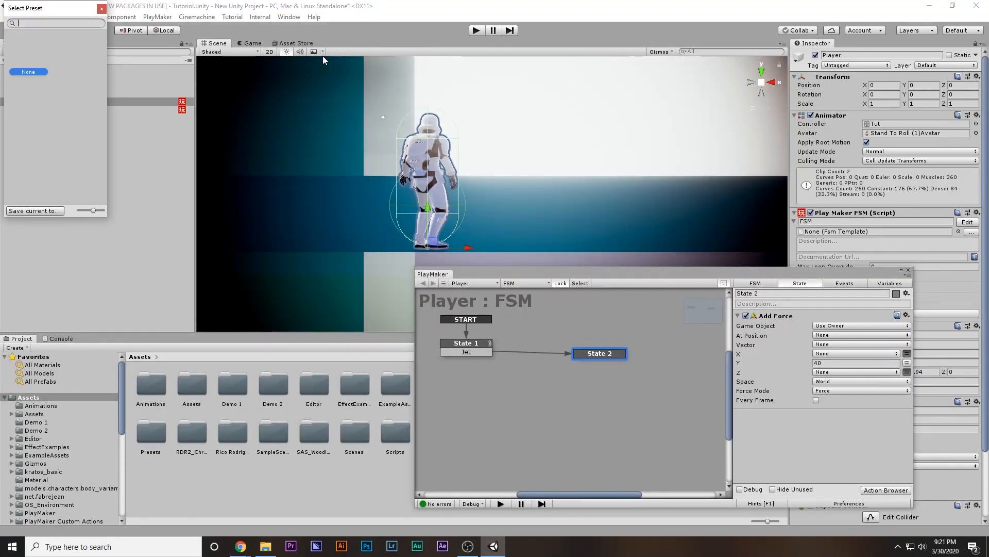
{"action": "left_click", "coordinate": [102, 9]}
{"action": "left_click_drag", "start_coordinate": [945, 85], "coordinate": [929, 87]}
{"action": "left_click", "coordinate": [757, 84]}
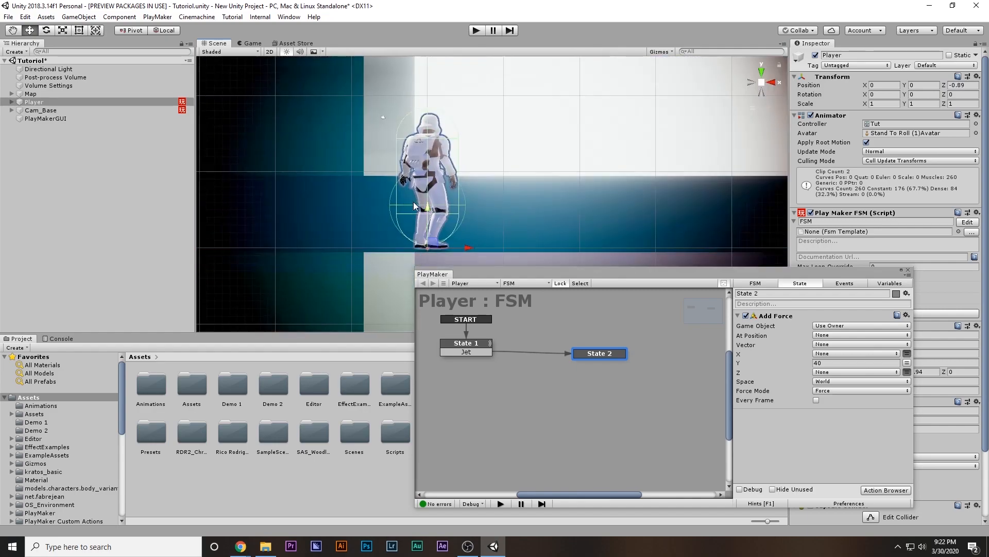
- Switch the Add Force action's Z force to a direct value and set it to 40
{"action": "left_click_drag", "start_coordinate": [780, 270], "coordinate": [534, 238]}
{"action": "left_click", "coordinate": [660, 342]}
{"action": "left_click", "coordinate": [621, 341]}
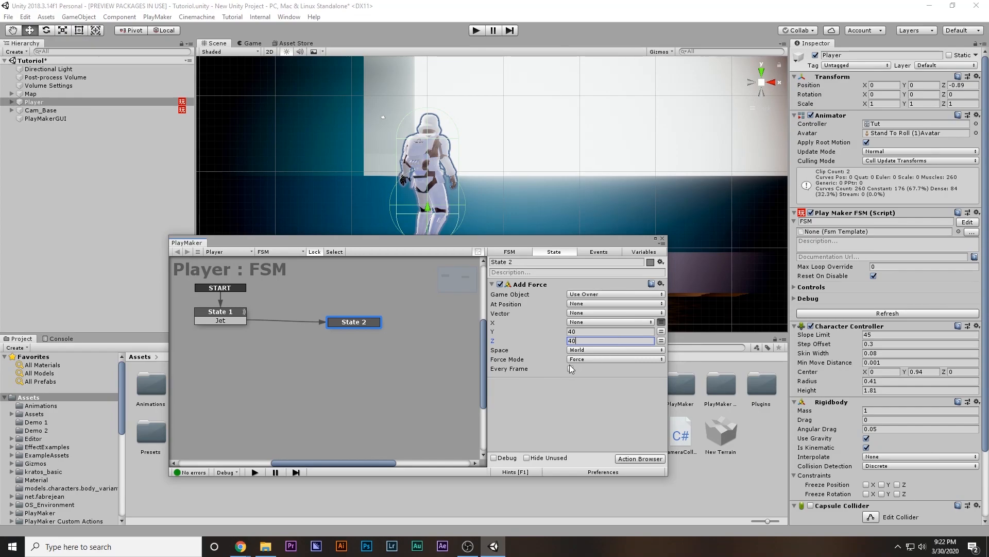
{"action": "left_click", "coordinate": [571, 383]}
{"action": "left_click", "coordinate": [867, 447]}
- Add a Set Property action for the Player's Character Controller to State 1, setting its enabled property to True
{"action": "left_click", "coordinate": [222, 322]}
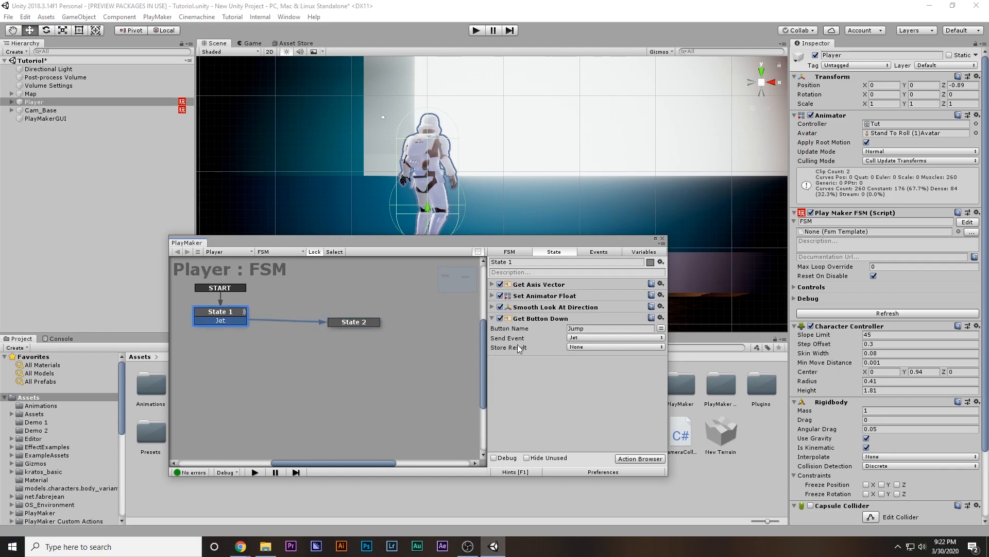
{"action": "left_click", "coordinate": [492, 318]}
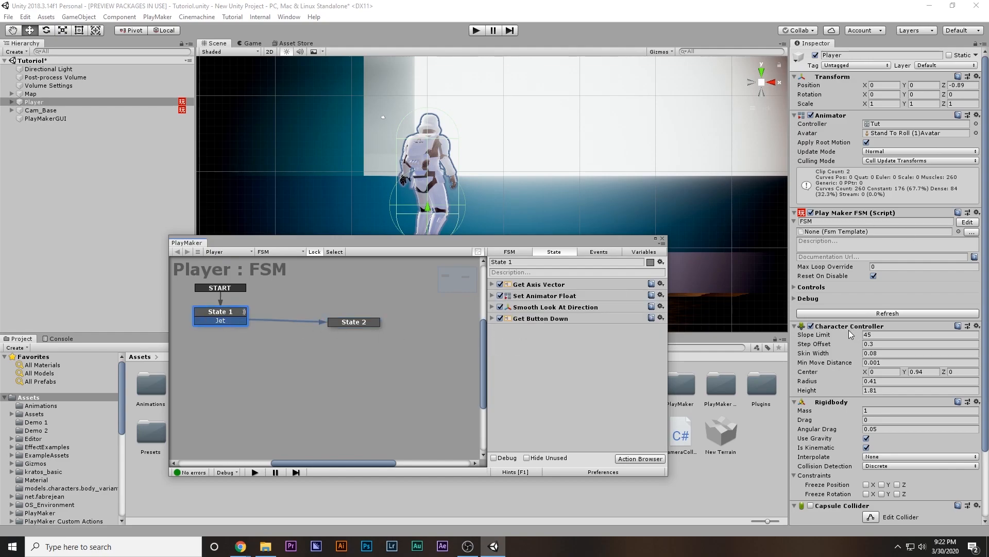
{"action": "left_click_drag", "start_coordinate": [847, 328], "coordinate": [578, 379]}
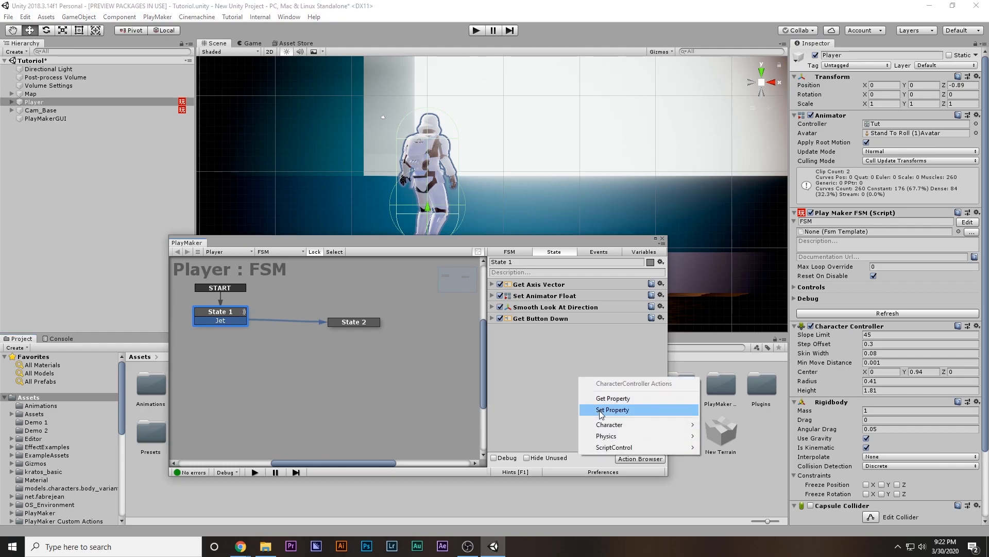
{"action": "left_click", "coordinate": [601, 410]}
{"action": "left_click", "coordinate": [581, 359]}
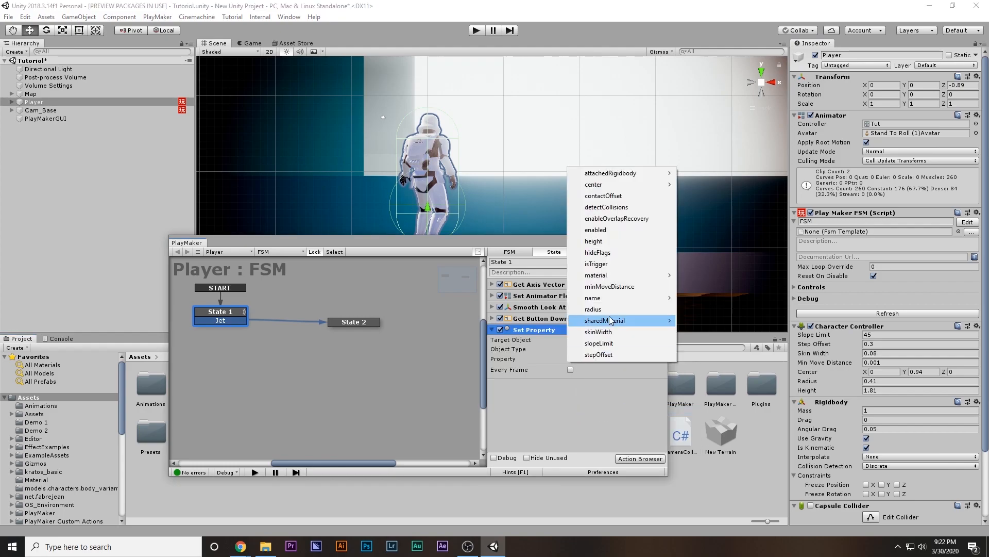
{"action": "left_click", "coordinate": [603, 230]}
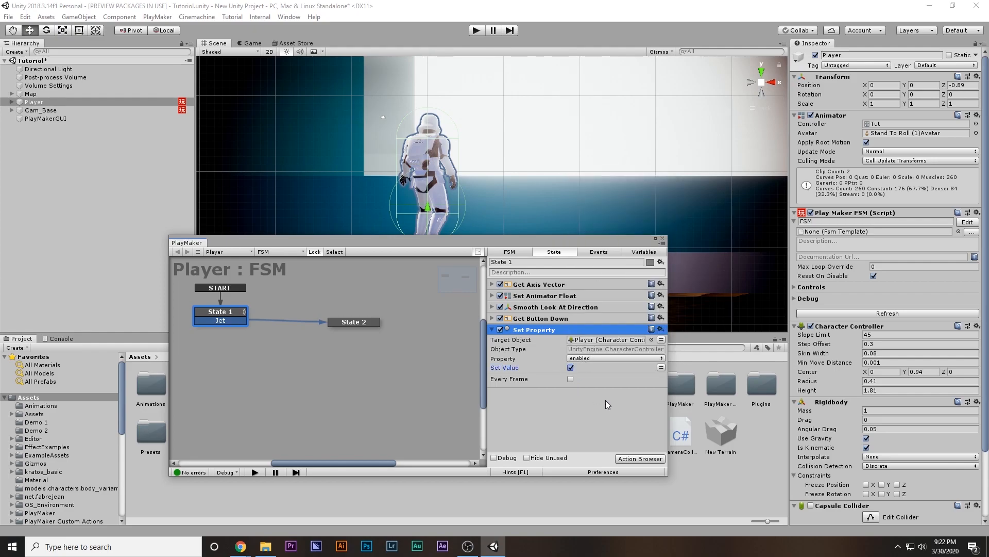
- Add a Set Property action for the Player's Rigidbody to State 1, setting isKinematic to True, and collapse both Set Property actions
{"action": "right_click", "coordinate": [576, 410]}
{"action": "left_click", "coordinate": [600, 440]}
{"action": "left_click", "coordinate": [587, 423]}
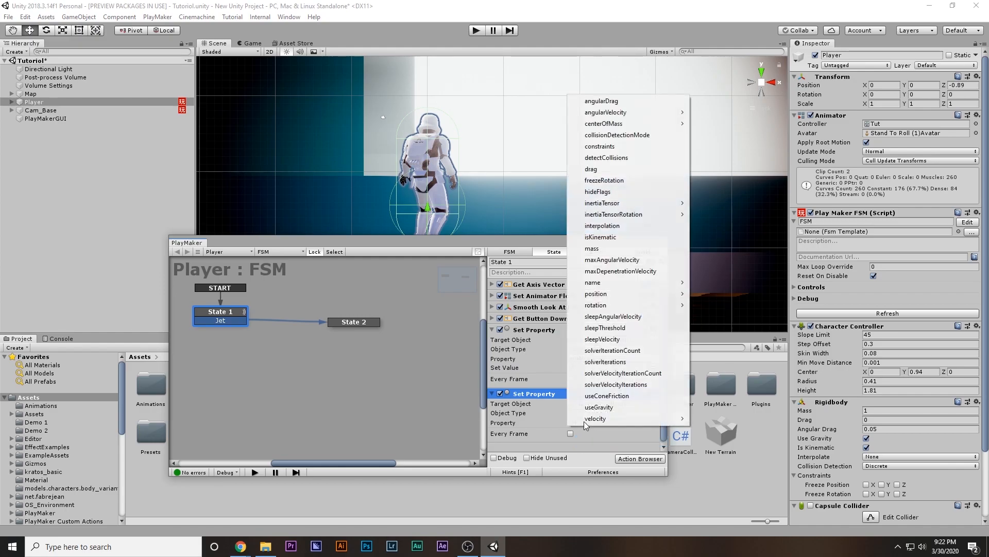
{"action": "left_click", "coordinate": [600, 237]}
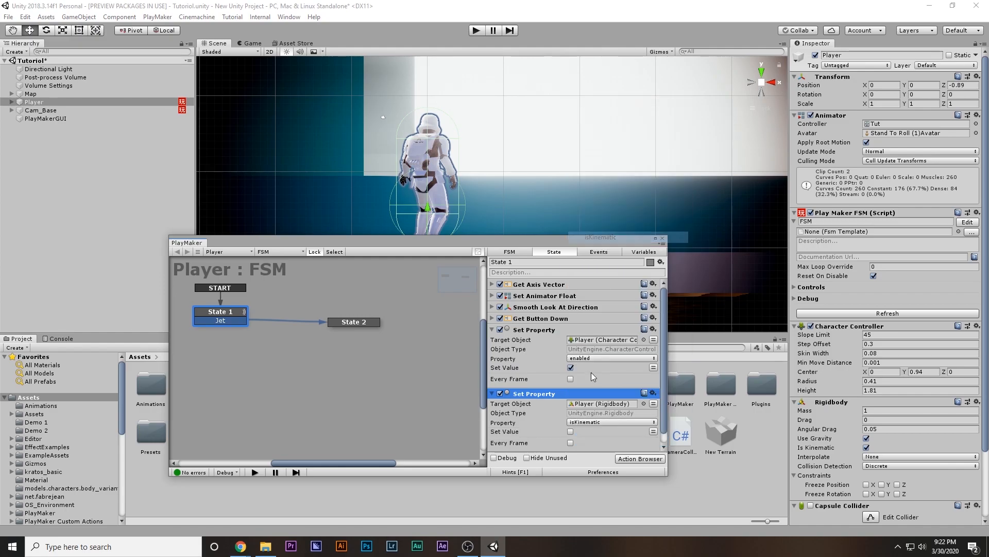
{"action": "left_click", "coordinate": [571, 431]}
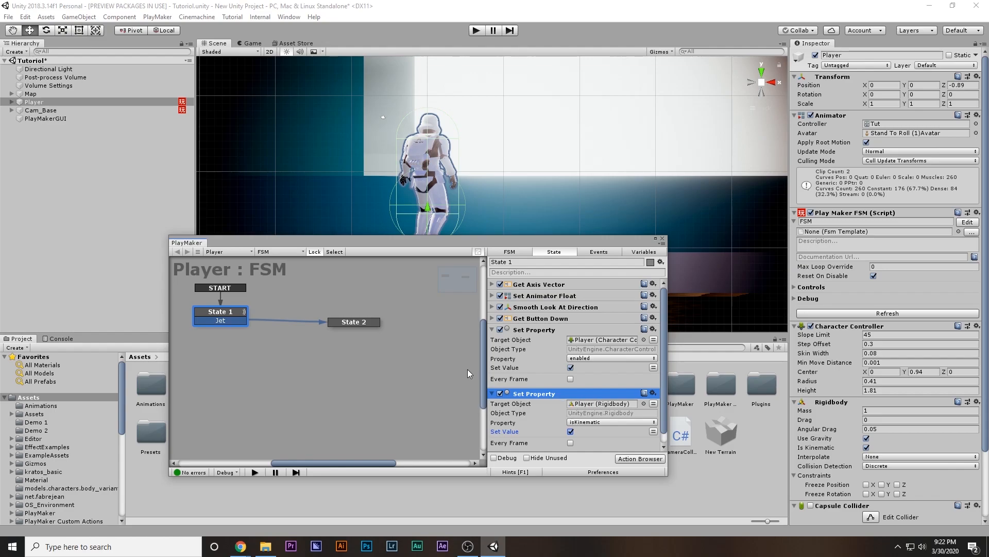
{"action": "left_click", "coordinate": [493, 393]}
{"action": "left_click", "coordinate": [493, 330]}
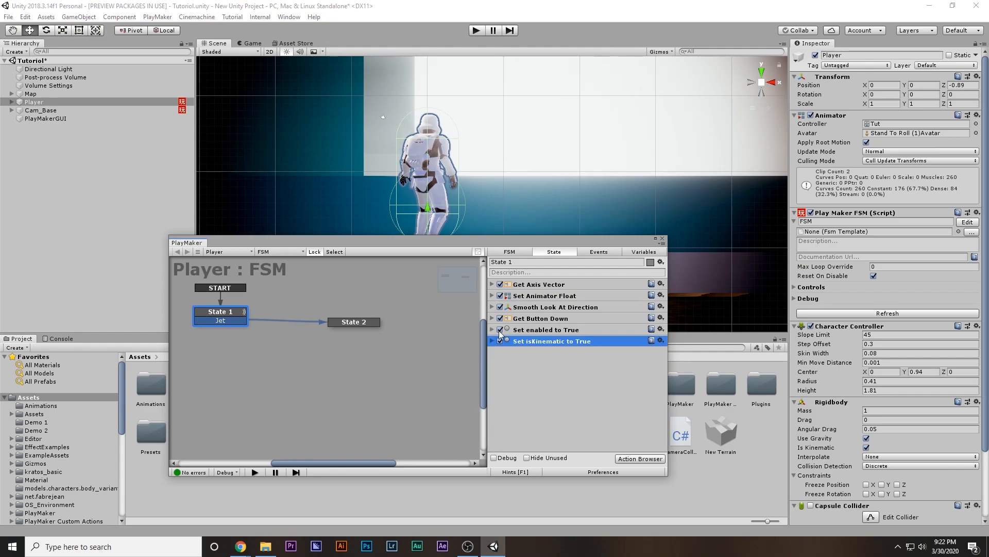
- Add a Set Property action for the Player's Capsule Collider to State 1, with its enabled property set to False
{"action": "scroll", "coordinate": [850, 446], "scroll_direction": "down", "scroll_amount": 1}
{"action": "scroll", "coordinate": [851, 446], "scroll_direction": "down", "scroll_amount": 1}
{"action": "left_click_drag", "start_coordinate": [837, 444], "coordinate": [578, 415]}
{"action": "left_click", "coordinate": [618, 448]}
{"action": "left_click", "coordinate": [583, 381]}
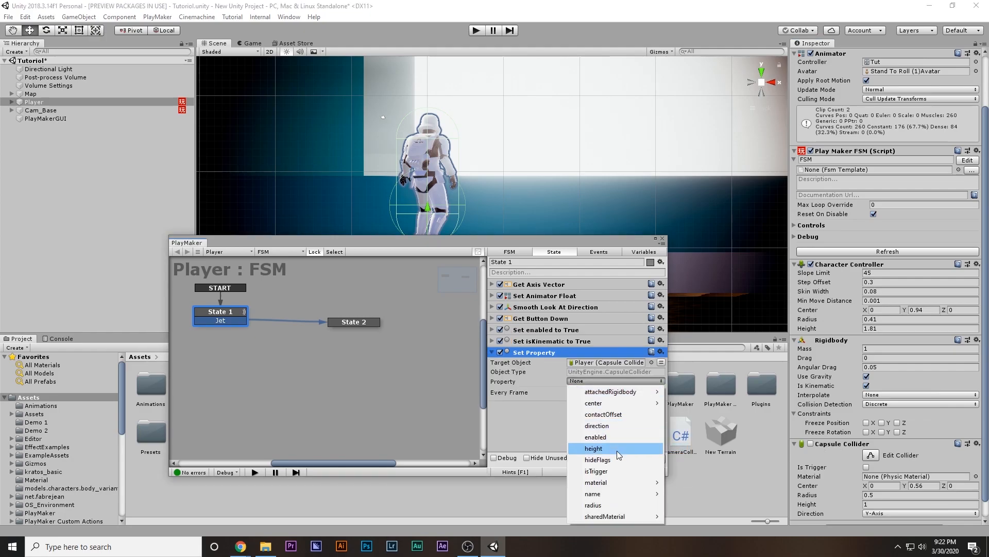
{"action": "left_click", "coordinate": [603, 438]}
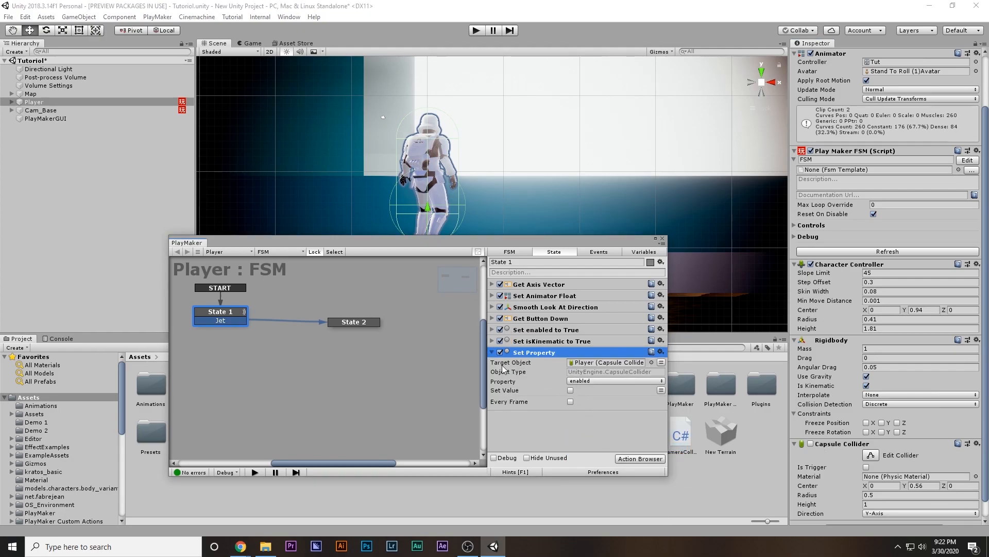
{"action": "left_click", "coordinate": [492, 352]}
- Copy the three Set Property actions from State 1 into State 2 and move Add Force below them
{"action": "left_click", "coordinate": [544, 334], "text": "shift"}
{"action": "right_click", "coordinate": [544, 334]}
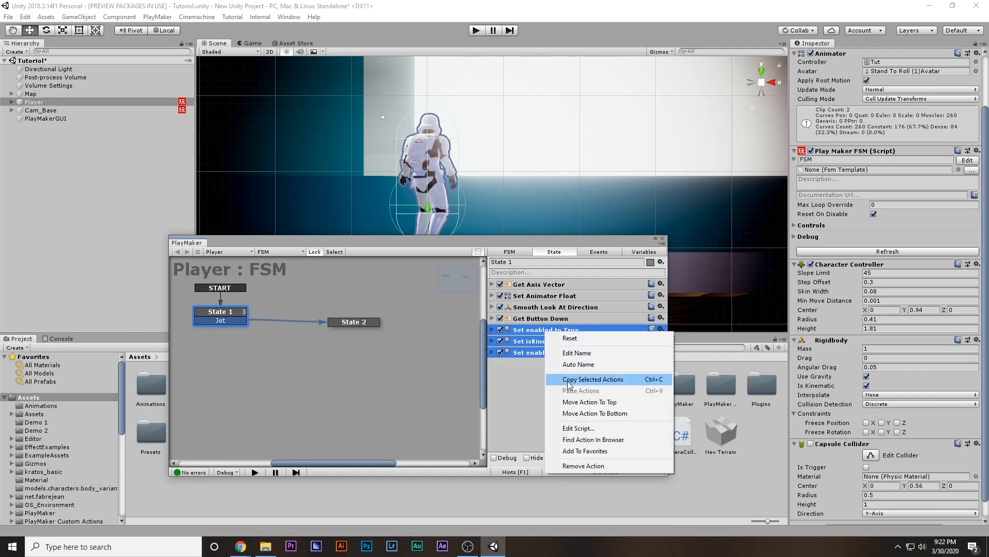
{"action": "left_click", "coordinate": [569, 382]}
{"action": "left_click", "coordinate": [361, 322]}
{"action": "right_click", "coordinate": [539, 392]}
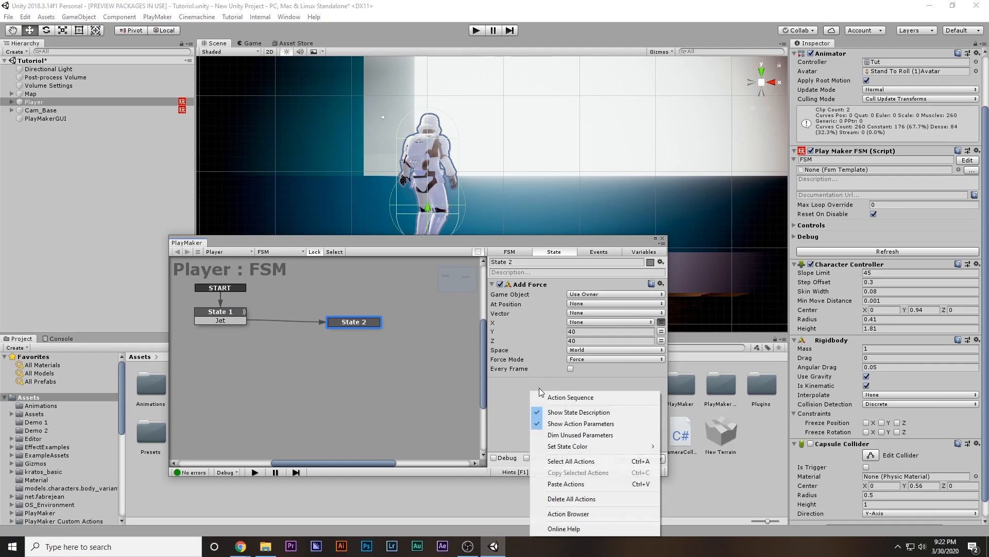
{"action": "left_click", "coordinate": [566, 484]}
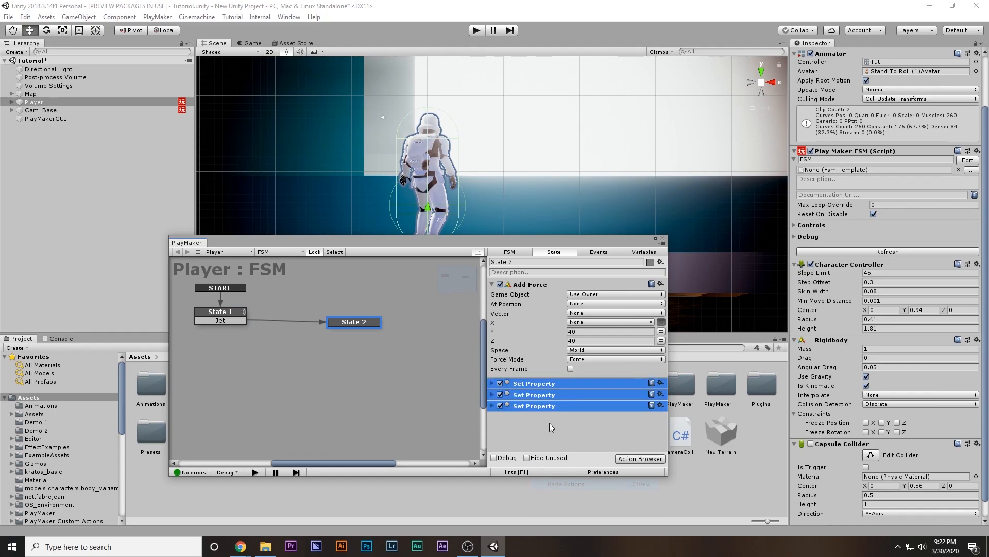
{"action": "left_click_drag", "start_coordinate": [537, 285], "coordinate": [548, 416]}
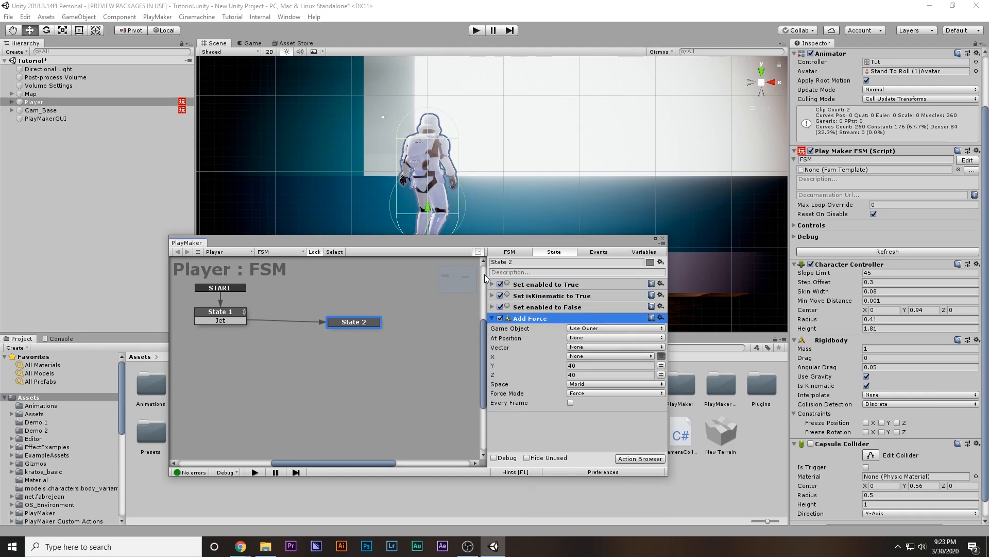
- In State 2, set the Character Controller's enabled to False, the Rigidbody's isKinematic to False and the Capsule Collider's enabled to True, and save the scene
{"action": "left_click", "coordinate": [492, 284]}
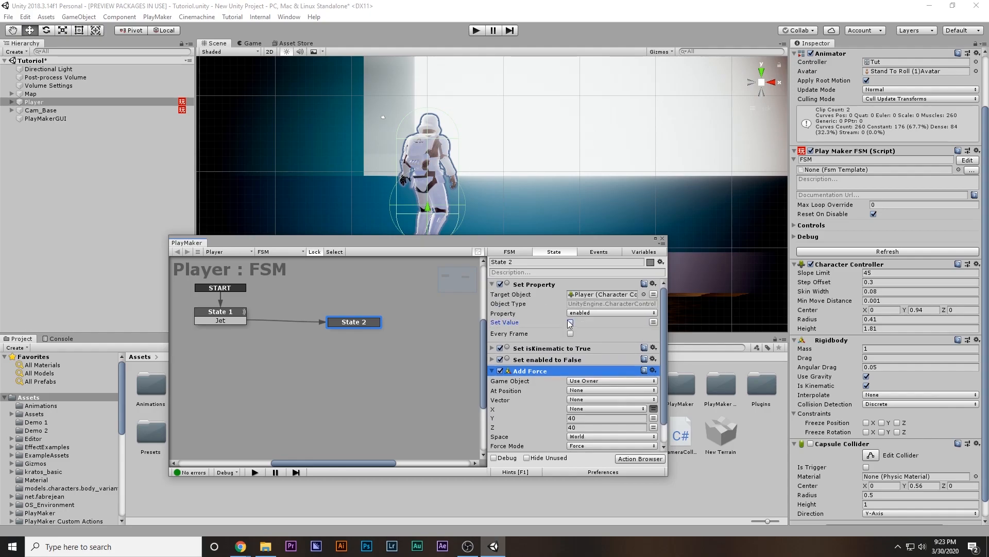
{"action": "left_click", "coordinate": [493, 284]}
{"action": "left_click", "coordinate": [492, 295]}
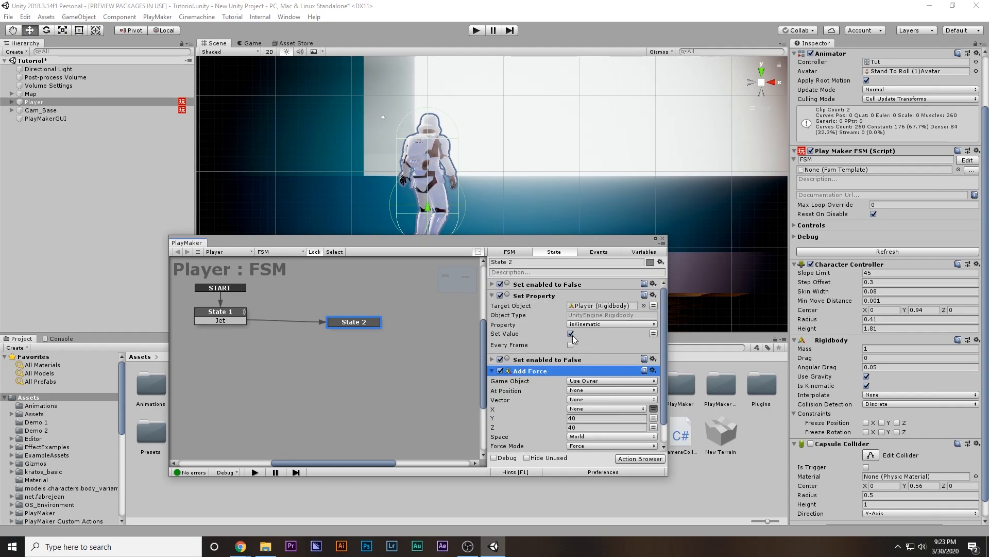
{"action": "left_click", "coordinate": [492, 295]}
{"action": "left_click", "coordinate": [492, 307]}
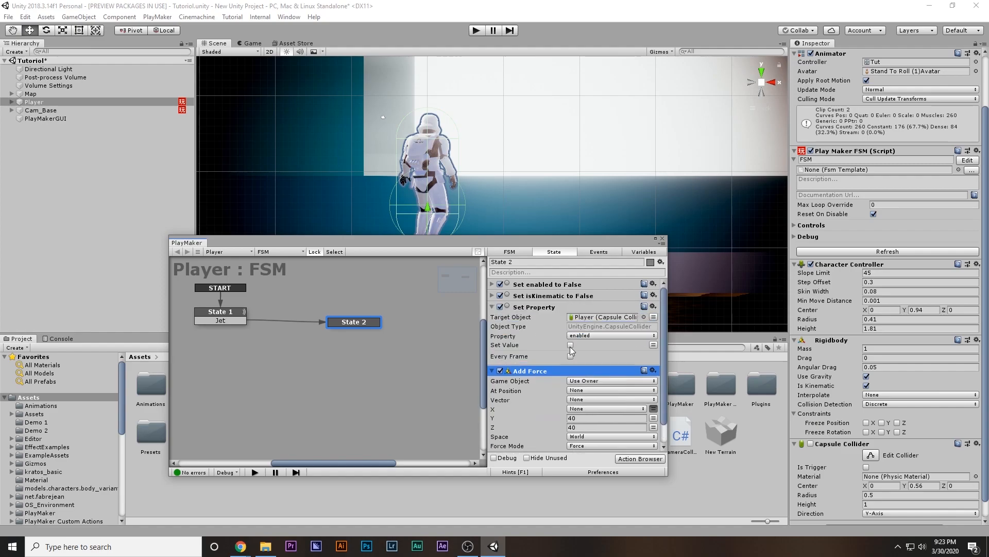
{"action": "left_click", "coordinate": [492, 308]}
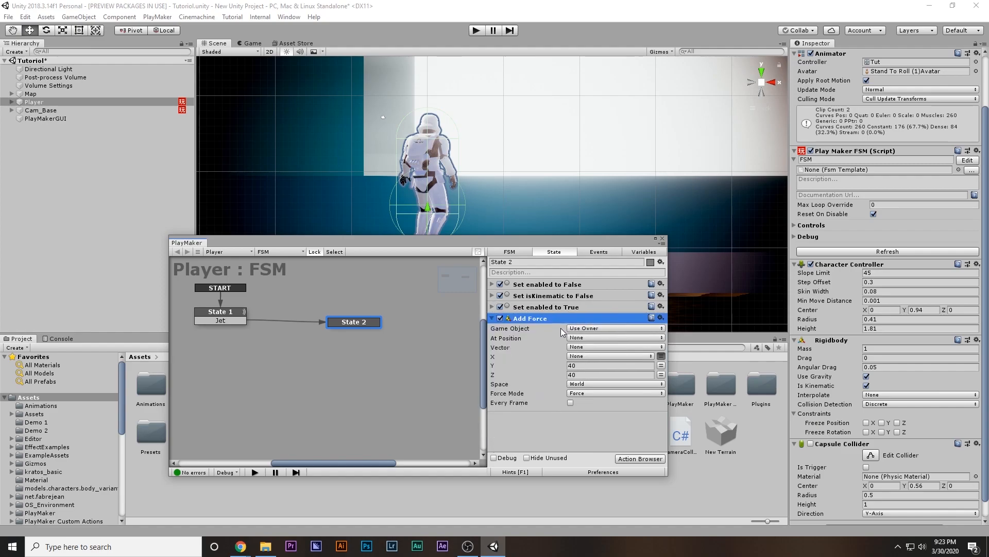
{"action": "left_click", "coordinate": [553, 432]}
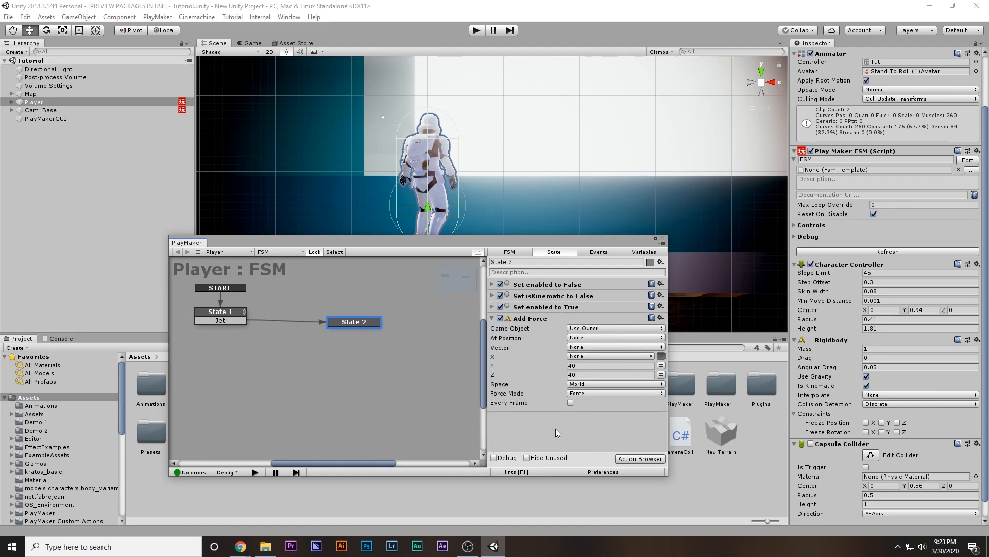
- Move the PlayMaker editor aside and dock the Game view below the Scene view, beside the Project assets
{"action": "left_click_drag", "start_coordinate": [640, 246], "coordinate": [292, 245]}
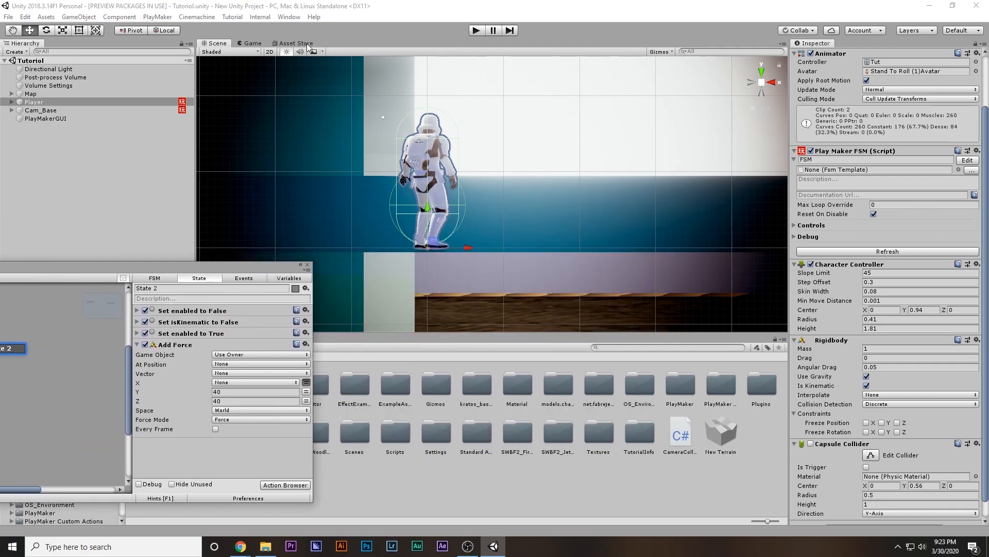
{"action": "left_click_drag", "start_coordinate": [254, 44], "coordinate": [664, 432]}
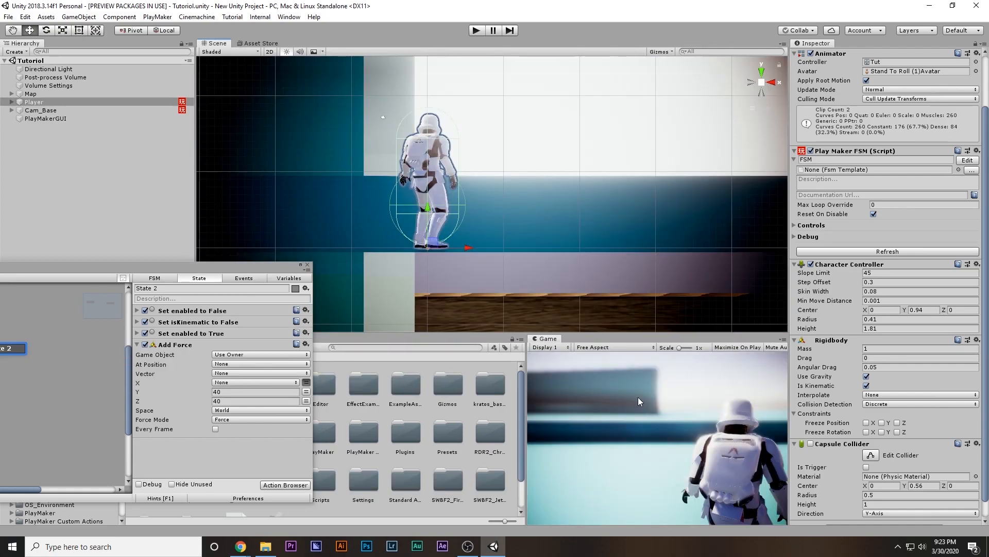
- Start play mode and move the PlayMaker editor aside so the Scene and Game views are clear
{"action": "left_click", "coordinate": [17, 111]}
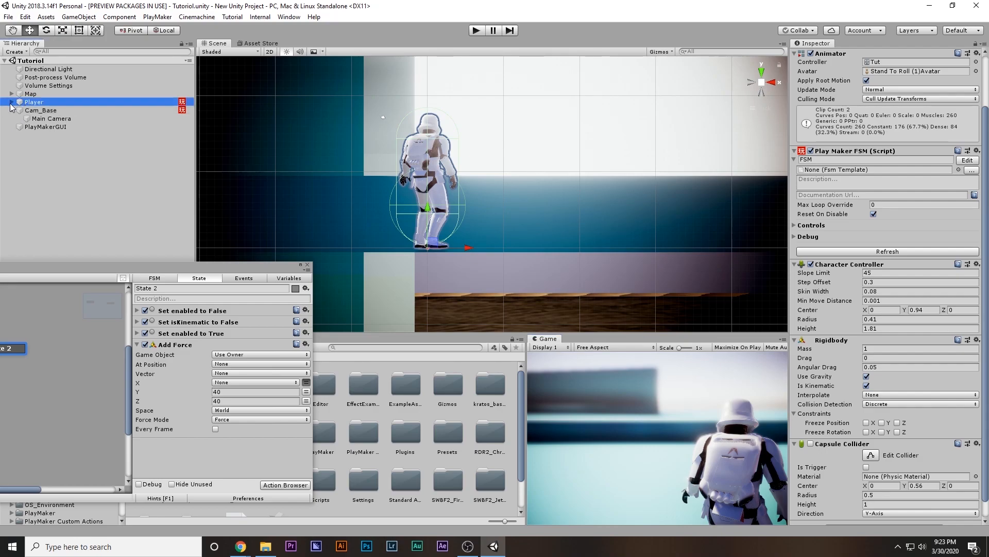
{"action": "left_click", "coordinate": [12, 109]}
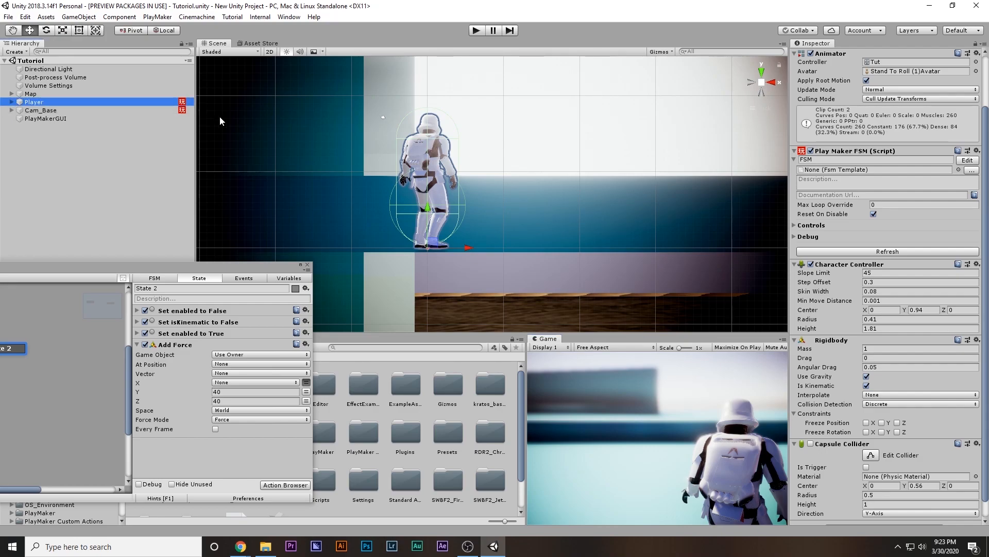
{"action": "left_click", "coordinate": [476, 31]}
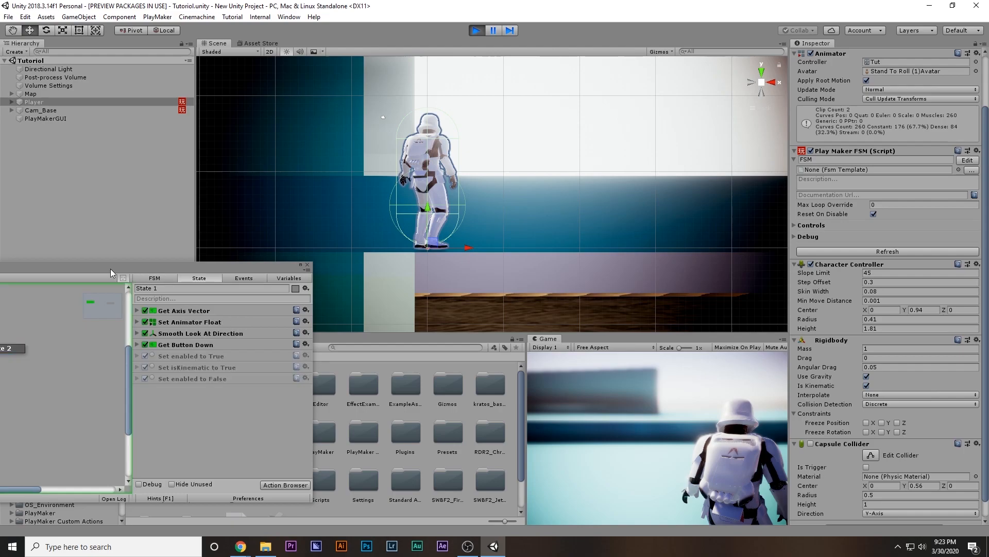
{"action": "left_click_drag", "start_coordinate": [117, 274], "coordinate": [378, 120]}
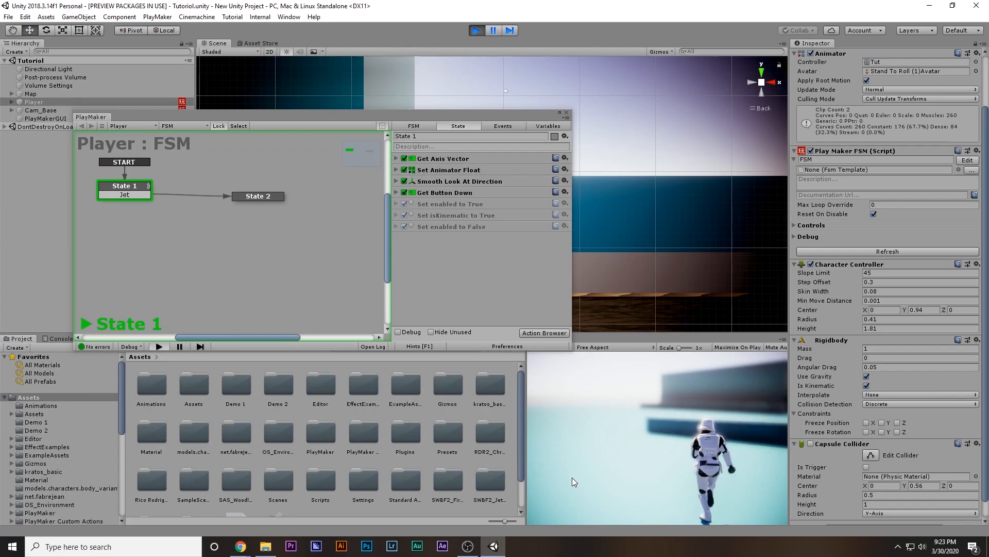
{"action": "left_click_drag", "start_coordinate": [475, 119], "coordinate": [151, 246]}
- Test running forward and triggering the jet state with Jump, watching the Player in a wide perspective Scene view, and stop play mode
{"action": "left_click", "coordinate": [762, 82]}
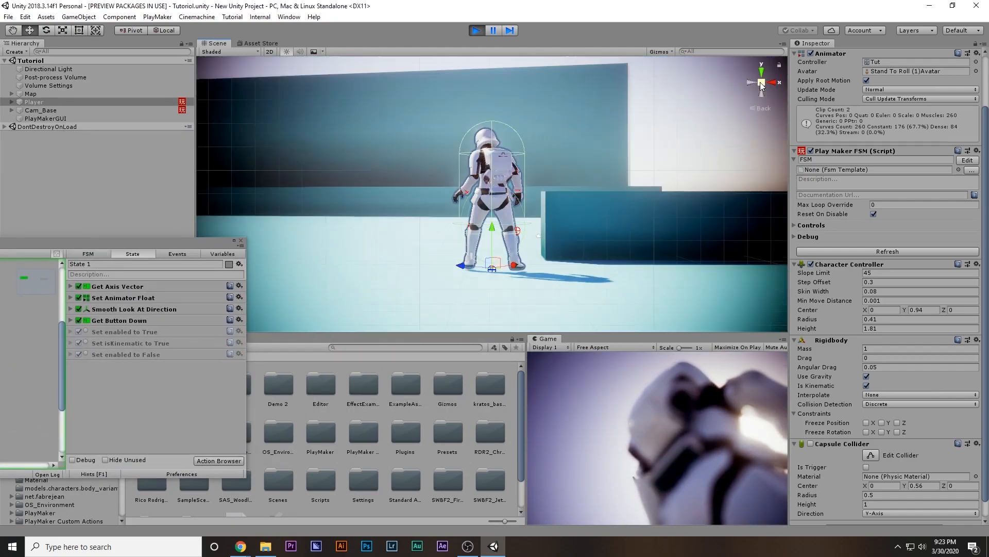
{"action": "key", "text": "s"}
{"action": "right_click_drag", "start_coordinate": [672, 162], "coordinate": [650, 197]}
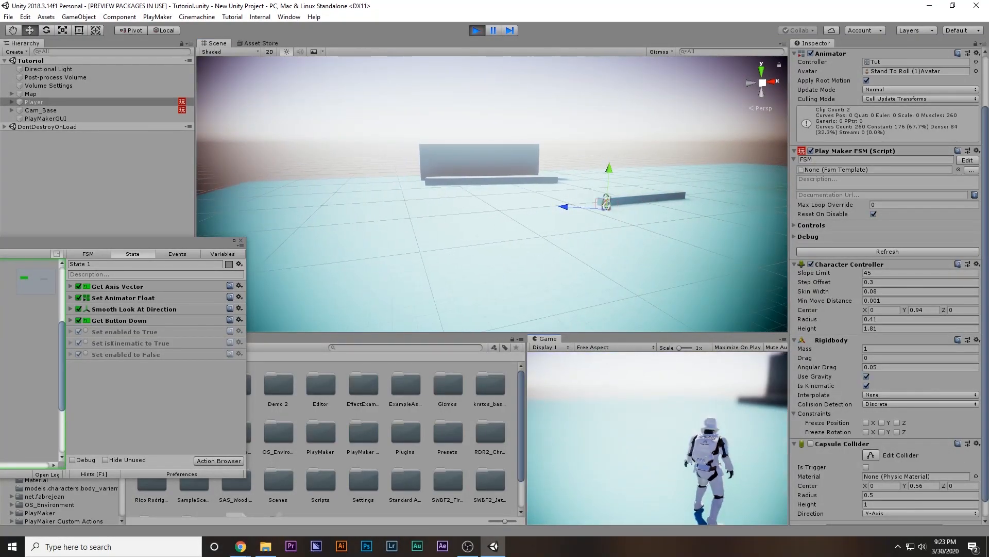
{"action": "key", "text": "w"}
{"action": "key", "text": "space"}
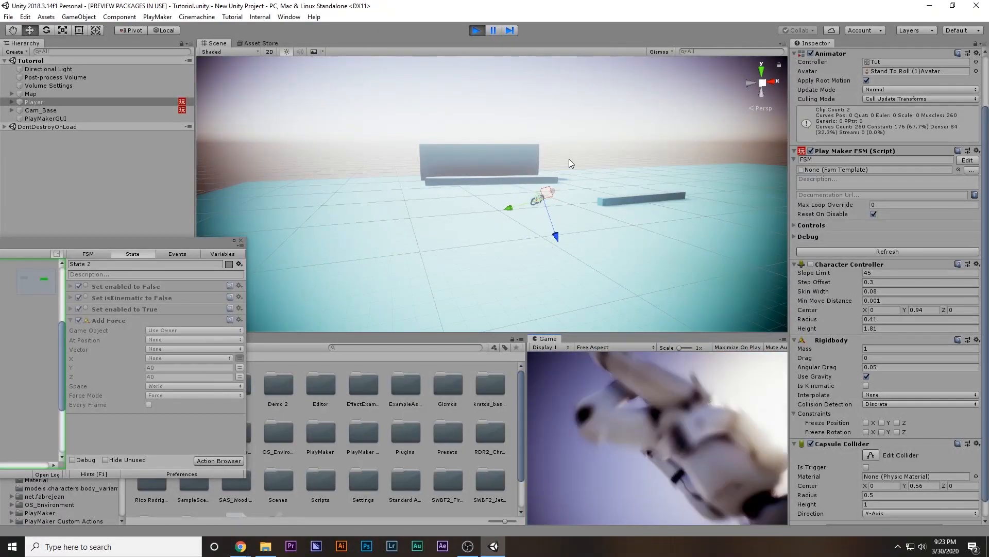
{"action": "left_click", "coordinate": [477, 31]}
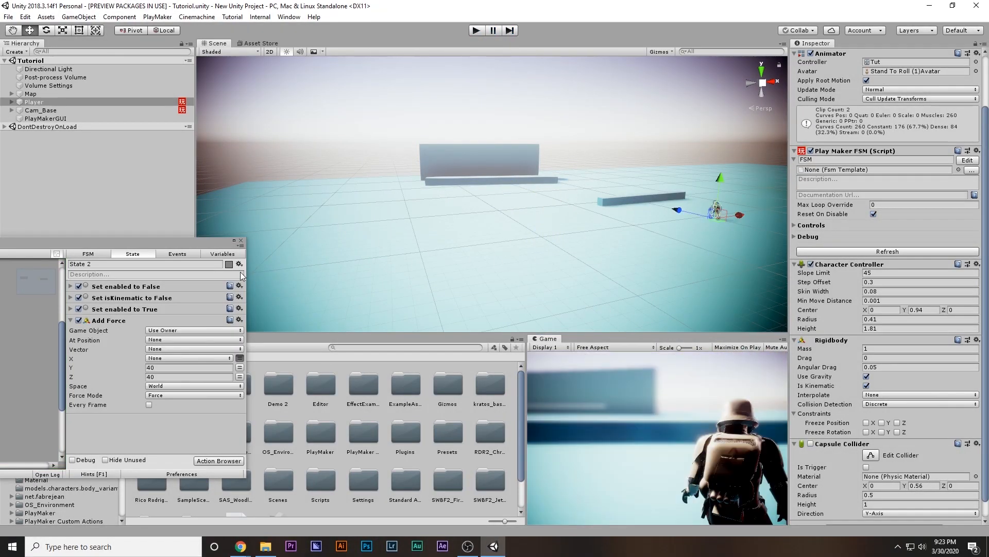
- Freeze the Player Rigidbody's rotation on the X, Y and Z axes
{"action": "left_click_drag", "start_coordinate": [86, 242], "coordinate": [411, 160]}
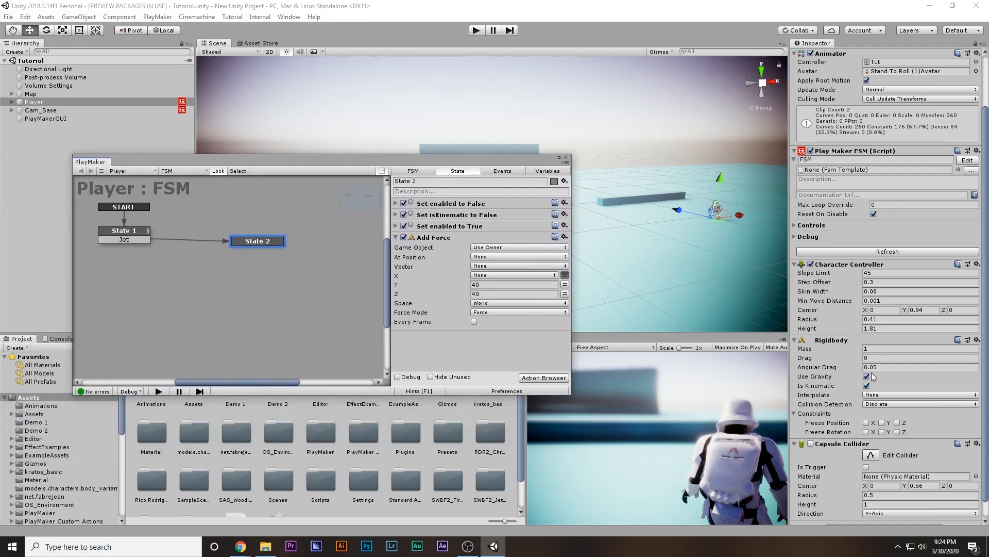
{"action": "left_click", "coordinate": [866, 432]}
{"action": "left_click", "coordinate": [881, 432]}
{"action": "left_click", "coordinate": [898, 432]}
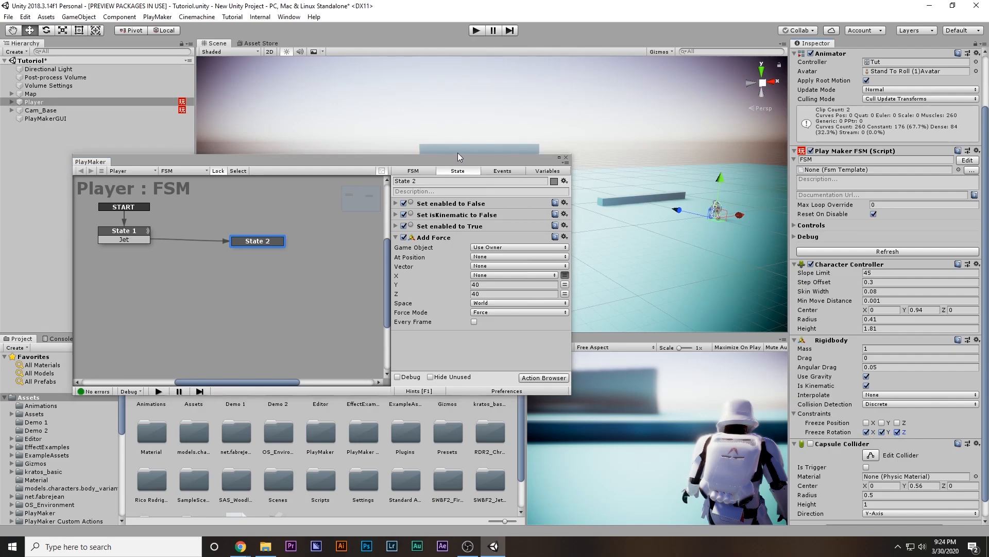
- Enable Every Frame on State 2's Add Force action and move the PlayMaker editor clear of the Game view
{"action": "left_click_drag", "start_coordinate": [460, 161], "coordinate": [665, 154]}
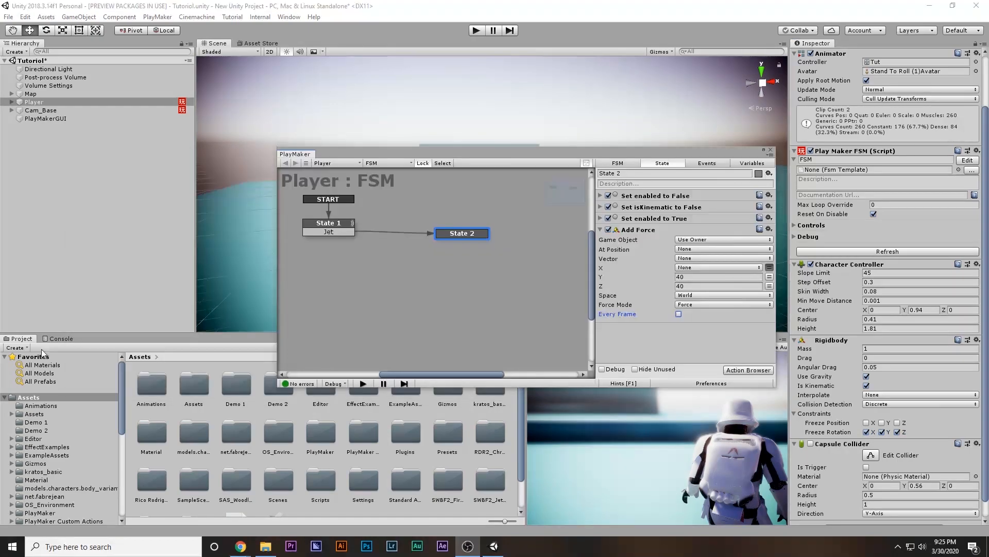
{"action": "left_click", "coordinate": [679, 314]}
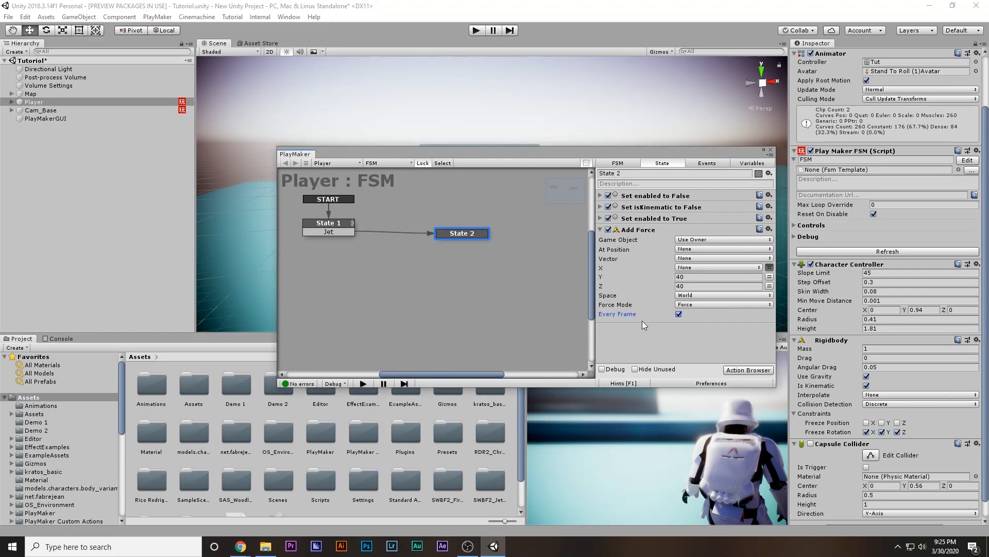
{"action": "left_click_drag", "start_coordinate": [754, 155], "coordinate": [477, 332]}
- Playtest the continuous jet force by running the Player forward and triggering Jump, and stop play mode
{"action": "left_click", "coordinate": [476, 31]}
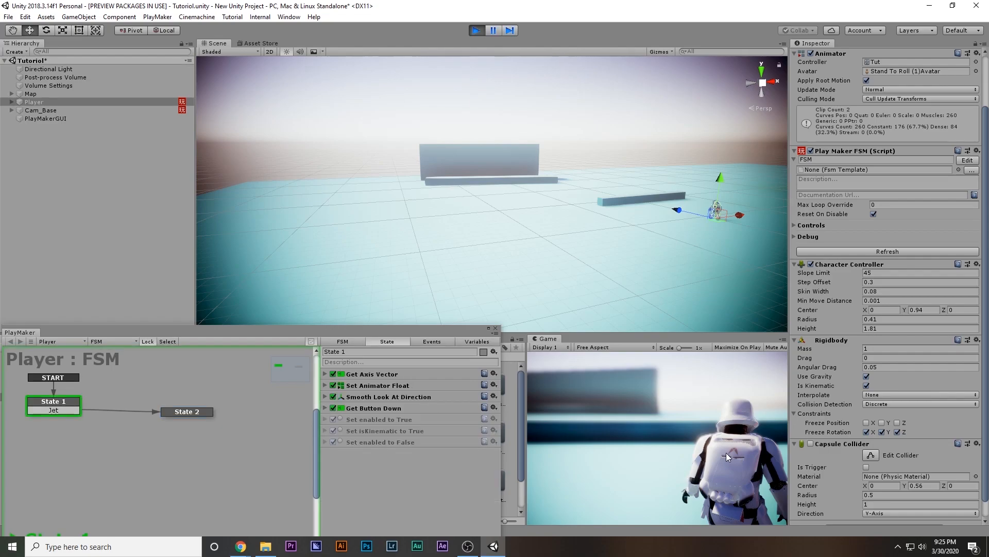
{"action": "scroll", "coordinate": [548, 202], "scroll_direction": "down", "scroll_amount": 3}
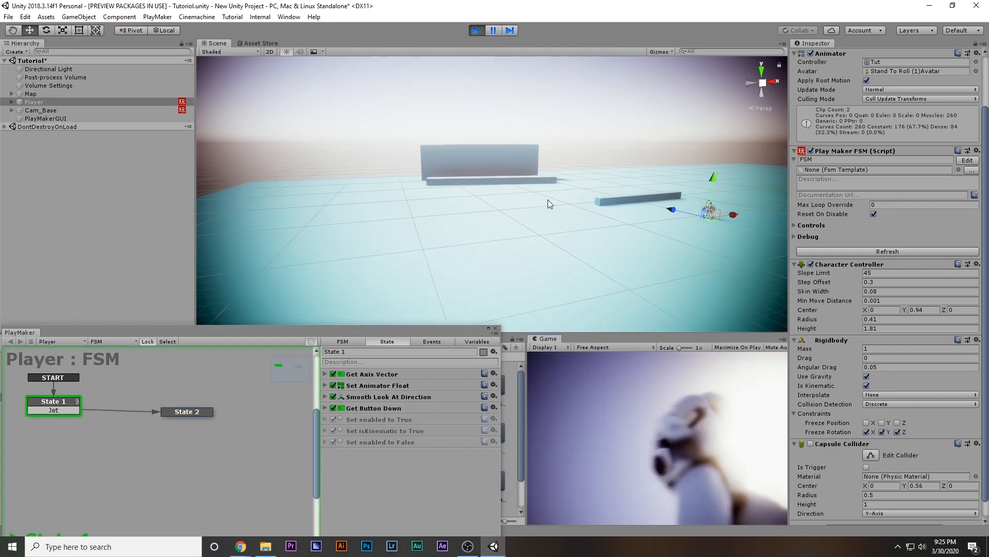
{"action": "middle_click_drag", "start_coordinate": [534, 251], "coordinate": [534, 325]}
{"action": "left_click", "coordinate": [693, 420]}
{"action": "key", "text": "w"}
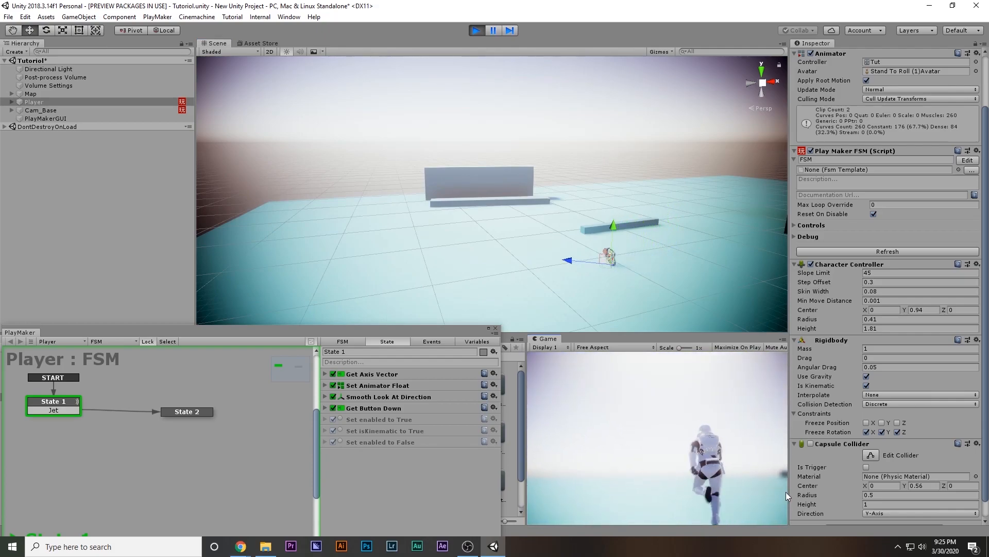
{"action": "key", "text": "space"}
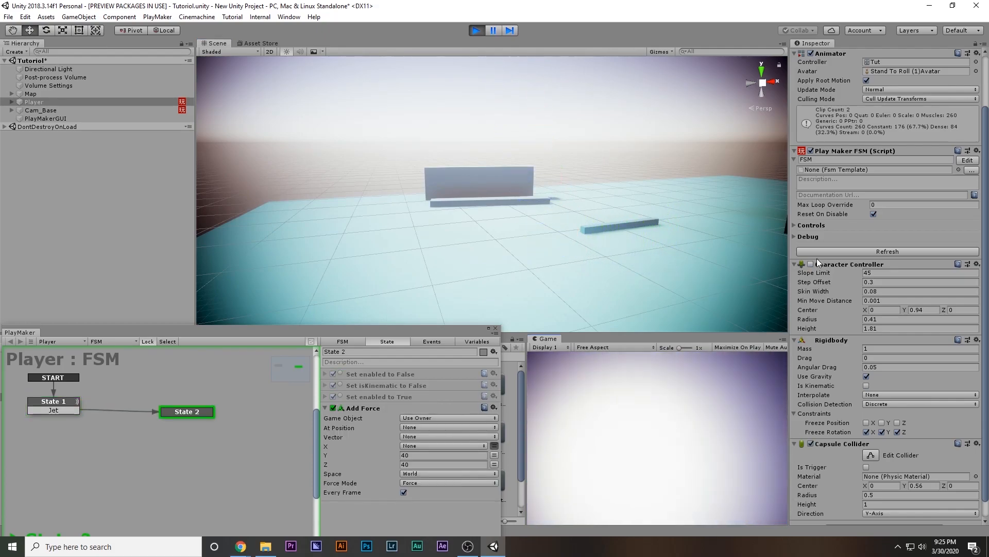
{"action": "right_click_drag", "start_coordinate": [515, 175], "coordinate": [333, 18]}
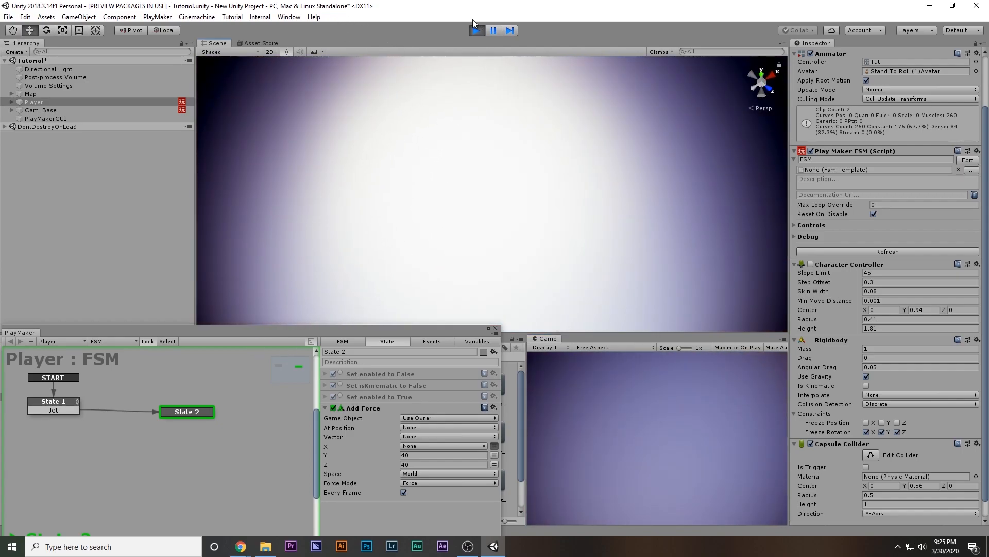
{"action": "left_click", "coordinate": [477, 30]}
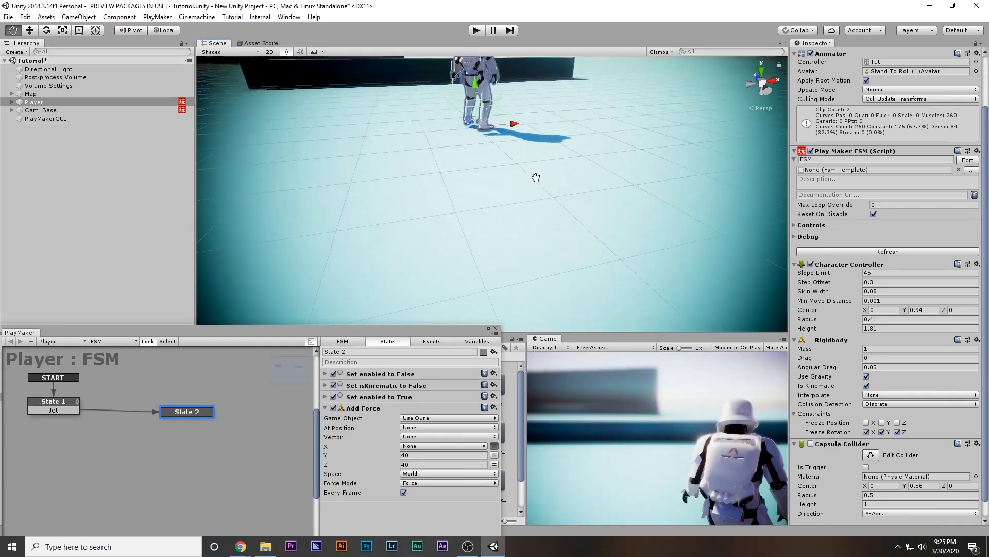
- Add a Get Button Up action to State 2 below Add Force
{"action": "middle_click_drag", "start_coordinate": [536, 177], "coordinate": [558, 222]}
{"action": "right_click_drag", "start_coordinate": [557, 223], "coordinate": [533, 204]}
{"action": "left_click_drag", "start_coordinate": [425, 331], "coordinate": [564, 183]}
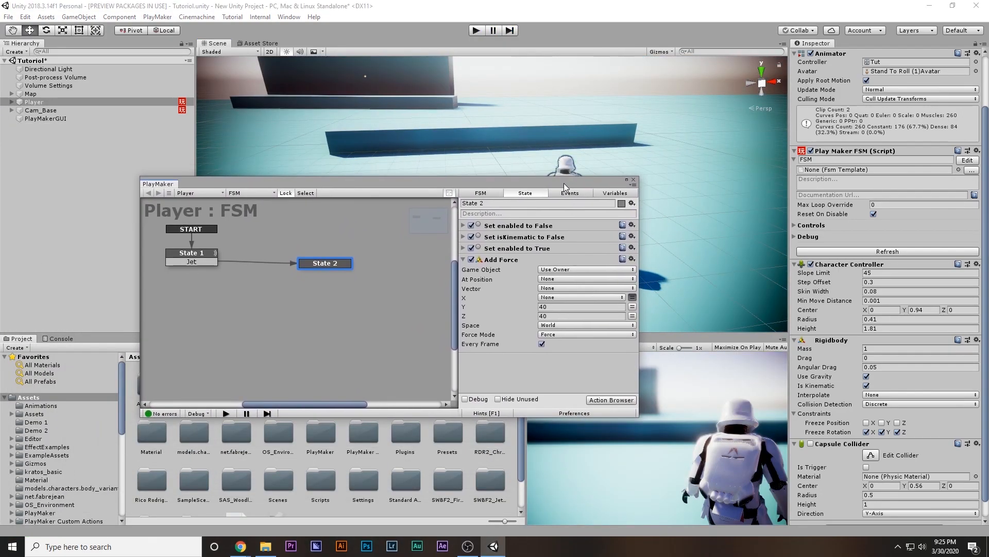
{"action": "double_click", "coordinate": [492, 365]}
{"action": "type", "text": "get"}
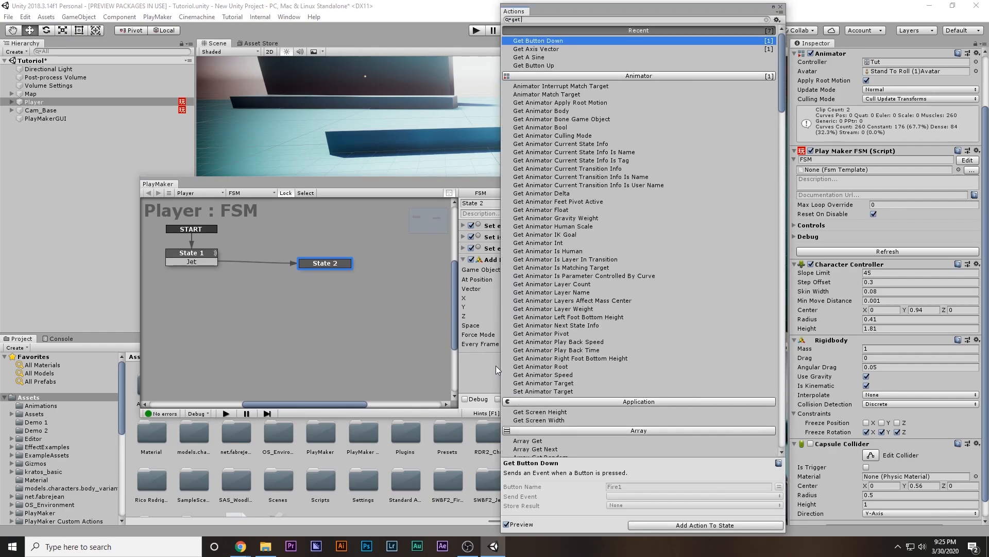
{"action": "type", "text": " but"}
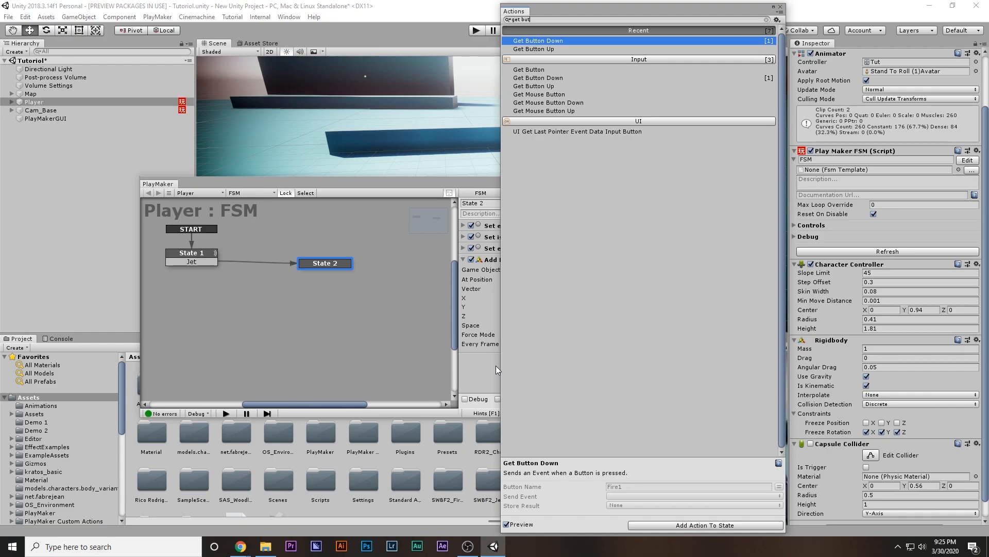
{"action": "key", "text": "Down"}
{"action": "key", "text": "Return"}
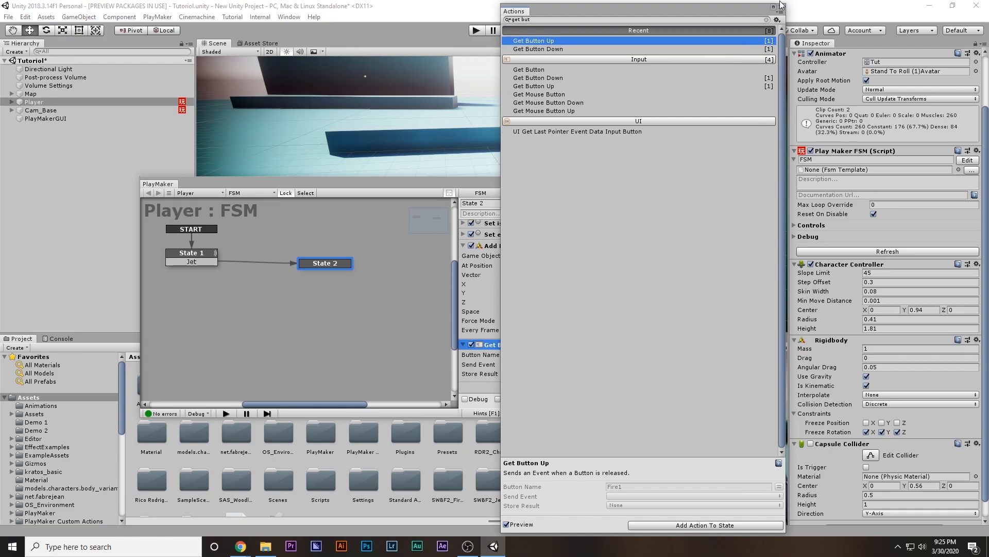
{"action": "left_click", "coordinate": [780, 8]}
- Set the Get Button Up action's button name to Jump and open its Send Event choices
{"action": "left_click", "coordinate": [563, 353]}
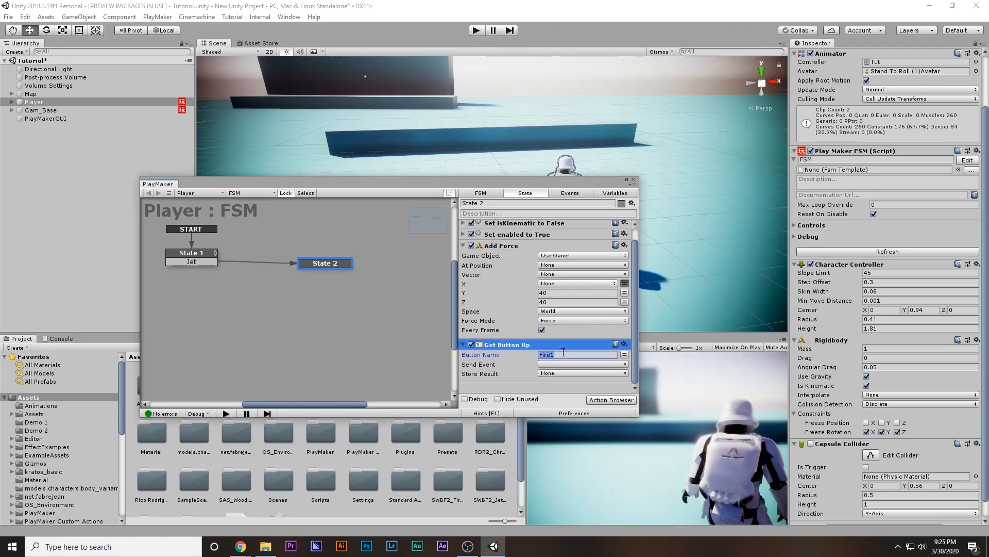
{"action": "type", "text": "Jump"}
{"action": "left_click", "coordinate": [553, 365]}
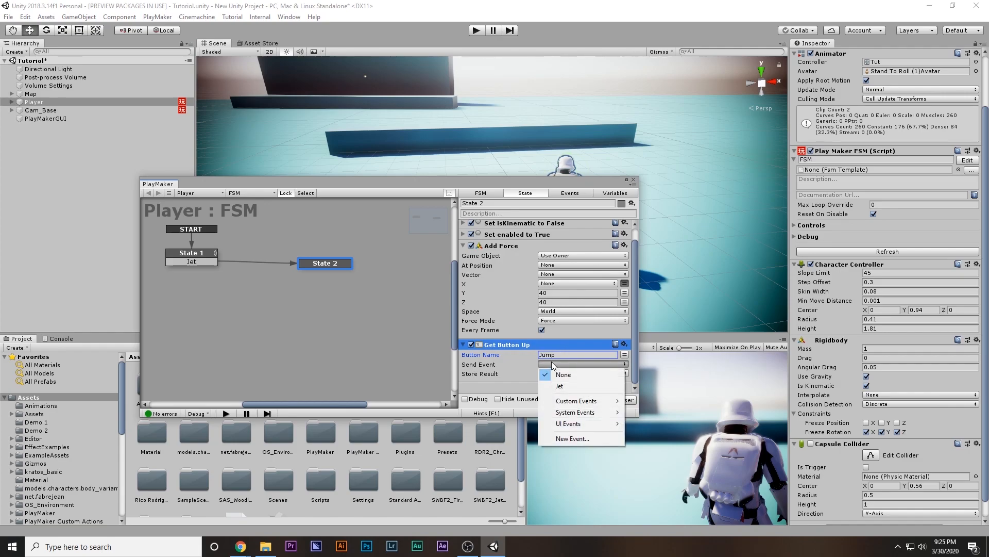
- Create a new event named Jet_Exit as the Send Event of State 2's Get Button Up action
{"action": "left_click", "coordinate": [569, 440]}
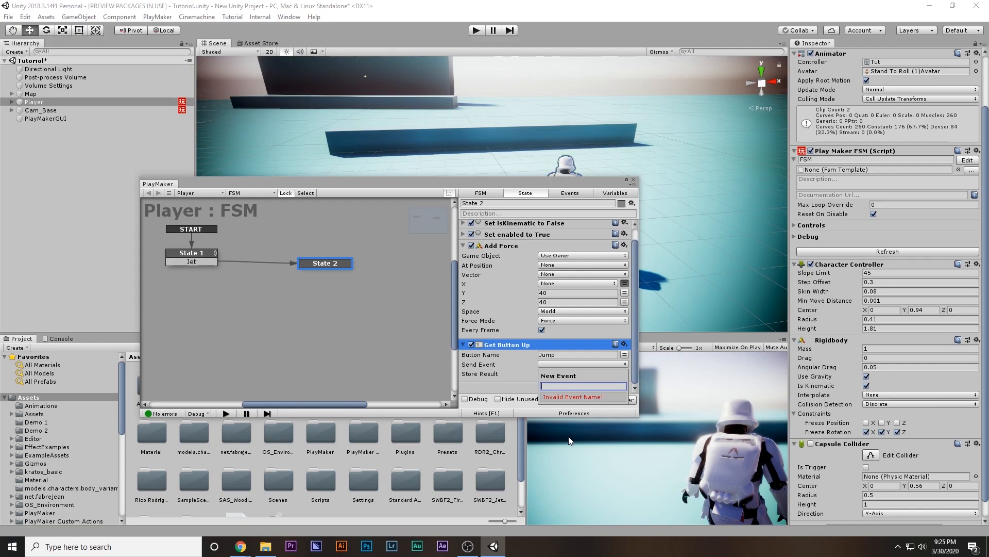
{"action": "type", "text": "Je"}
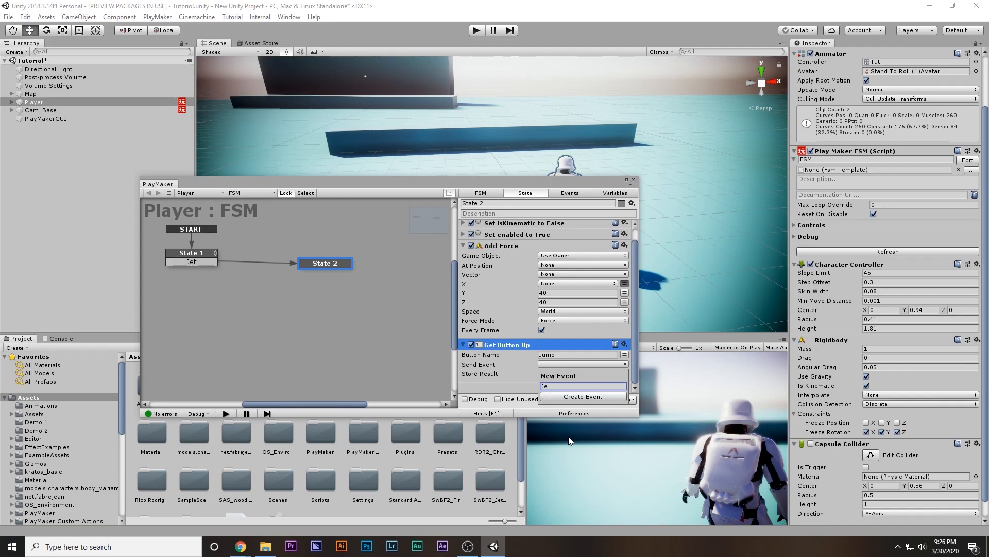
{"action": "type", "text": "t_Exit"}
{"action": "key", "text": "Return"}
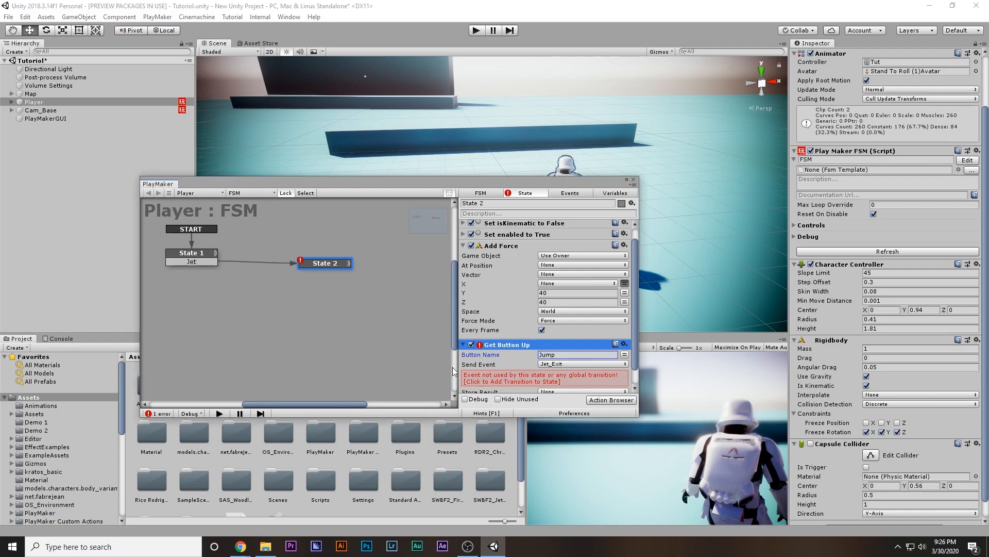
- Add the Jet_Exit transition to State 2, link it to a newly created state, and place State 2 below State 1
{"action": "left_click", "coordinate": [468, 378]}
{"action": "left_click", "coordinate": [317, 318], "text": "ctrl"}
{"action": "left_click_drag", "start_coordinate": [323, 272], "coordinate": [336, 320]}
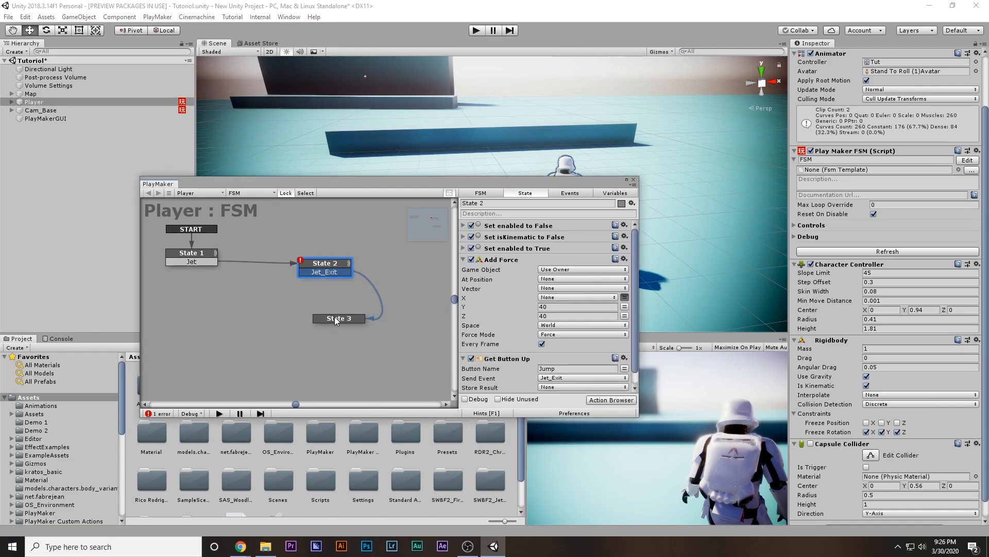
{"action": "left_click_drag", "start_coordinate": [317, 268], "coordinate": [166, 358]}
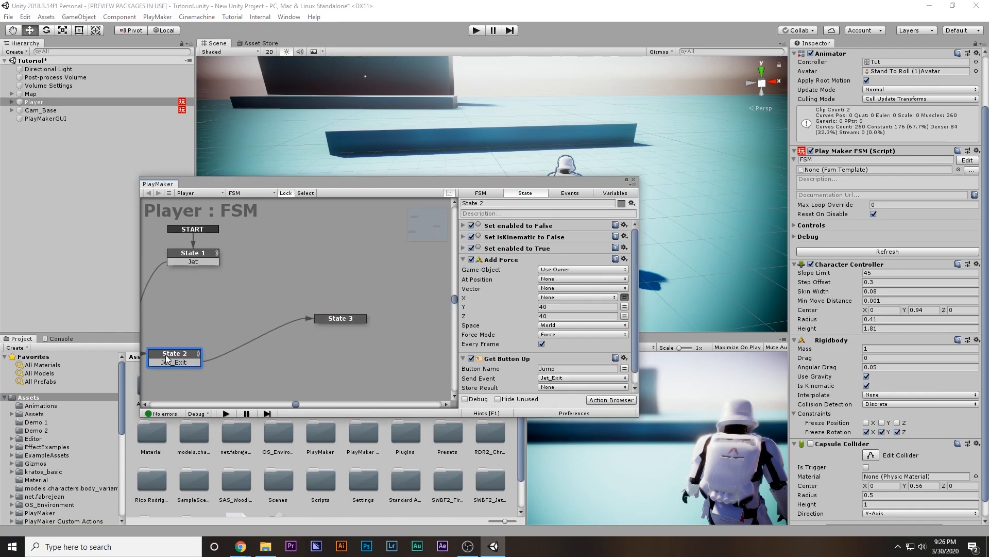
- Rename State 1 as Idel+Run and State 2 as Jet
{"action": "left_click", "coordinate": [238, 239]}
{"action": "left_click", "coordinate": [478, 204]}
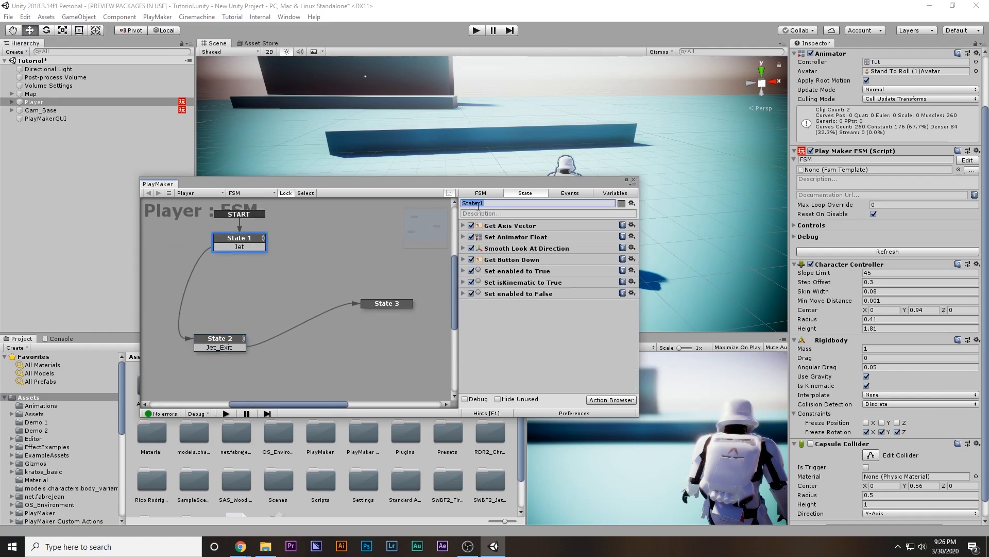
{"action": "type", "text": "Idel+Run"}
{"action": "left_click", "coordinate": [226, 345]}
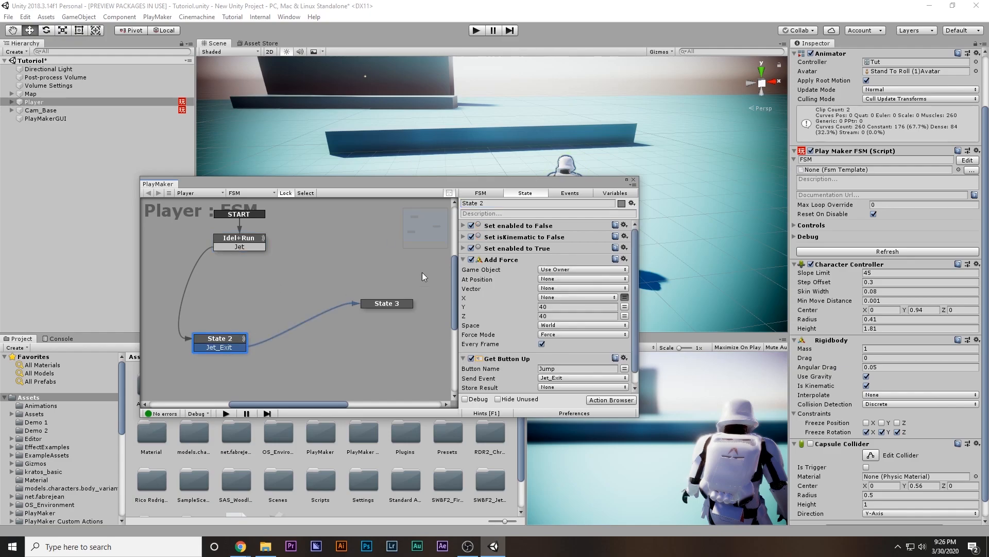
{"action": "left_click", "coordinate": [496, 204]}
{"action": "type", "text": "Jet"}
- Place State 3 beside the Jet state at about the same height and rename it Down
{"action": "left_click_drag", "start_coordinate": [394, 303], "coordinate": [341, 342]}
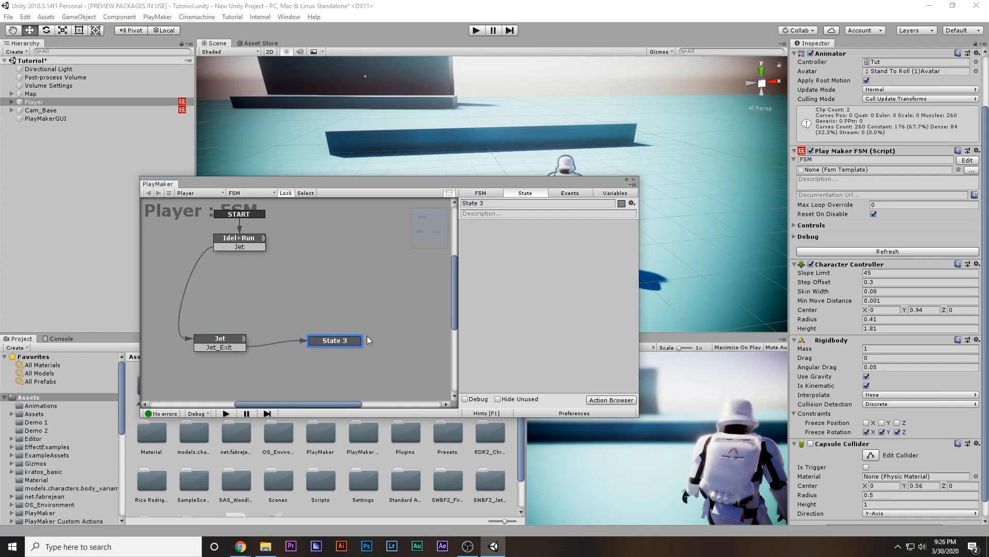
{"action": "left_click", "coordinate": [496, 203]}
{"action": "type", "text": "Down"}
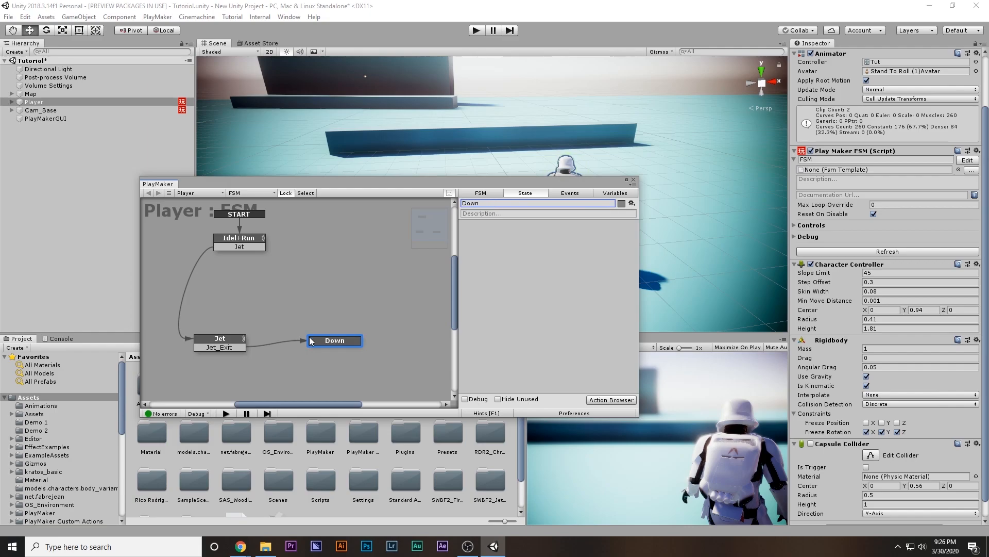
{"action": "left_click_drag", "start_coordinate": [325, 344], "coordinate": [333, 343]}
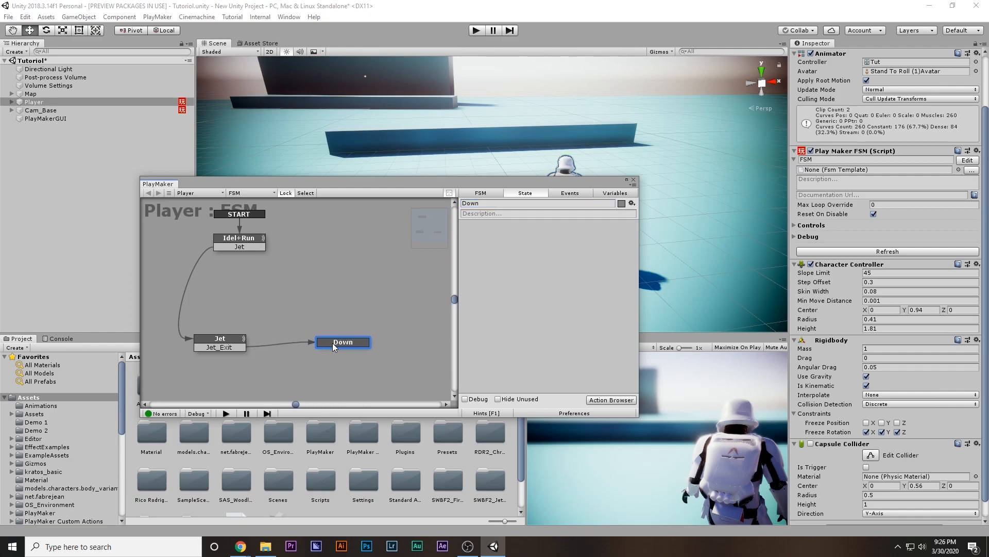
- Copy the Add Force action from the Jet state into the Down state
{"action": "left_click", "coordinate": [234, 241]}
{"action": "left_click", "coordinate": [221, 340]}
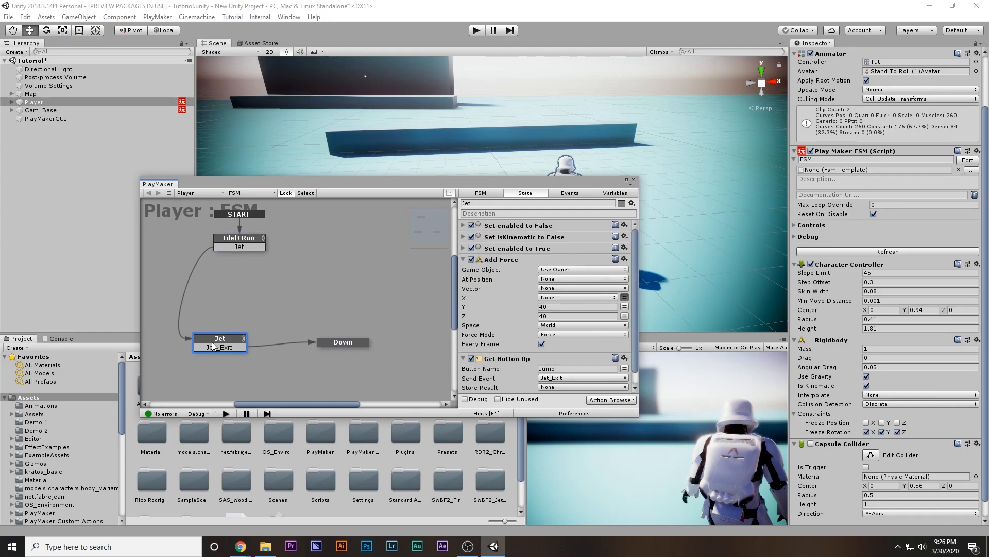
{"action": "scroll", "coordinate": [512, 329], "scroll_direction": "down", "scroll_amount": 1}
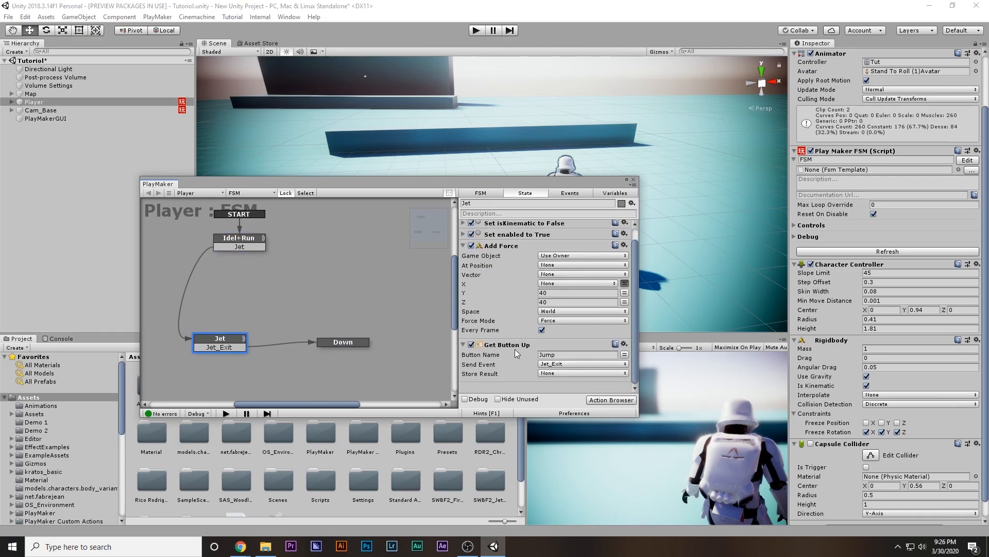
{"action": "left_click", "coordinate": [345, 344]}
{"action": "left_click", "coordinate": [217, 340]}
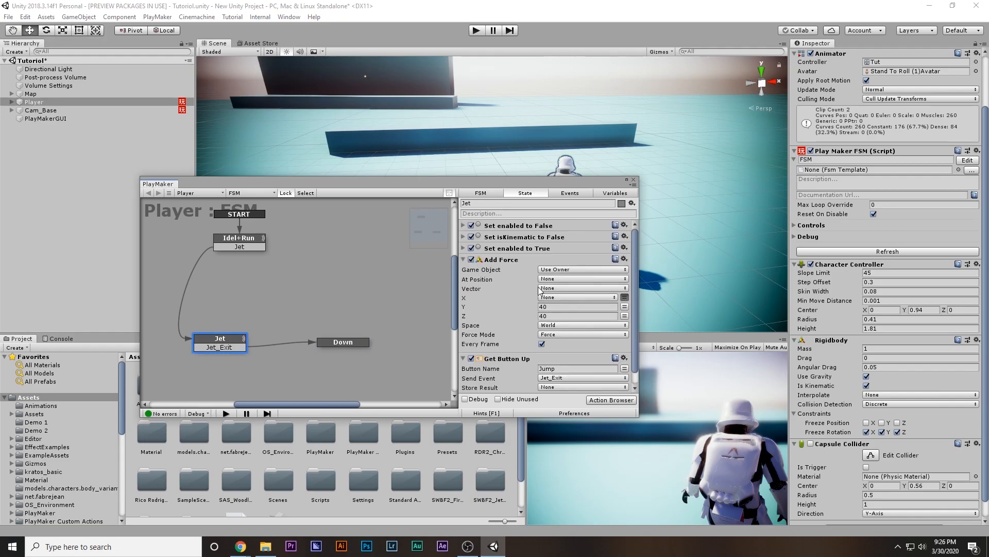
{"action": "left_click", "coordinate": [510, 259]}
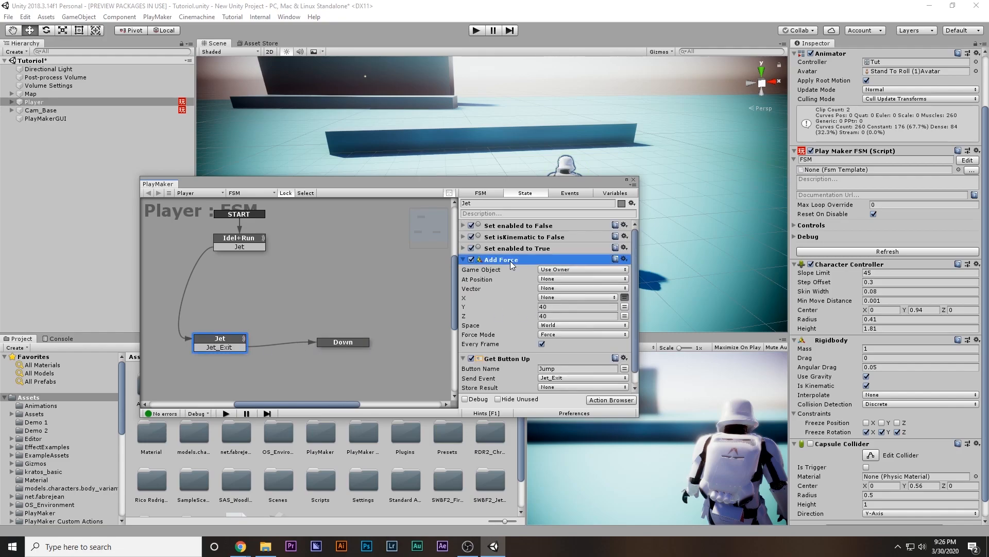
{"action": "left_click", "coordinate": [341, 340]}
{"action": "key", "text": "ctrl+v"}
- Set the Y force of the Down state's Add Force action to -10
{"action": "key", "text": "Tab"}
{"action": "left_click", "coordinate": [555, 273]}
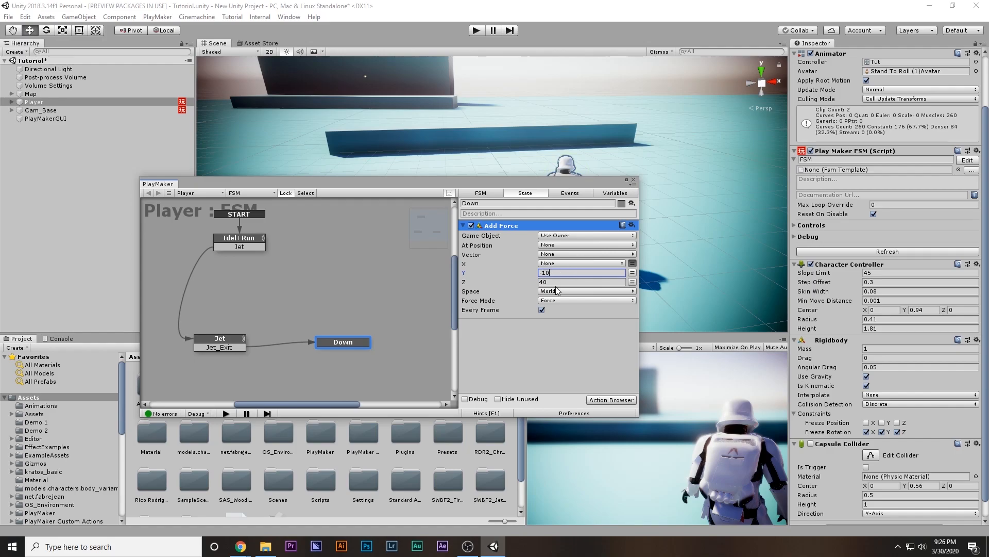
{"action": "left_click", "coordinate": [553, 281]}
{"action": "left_click", "coordinate": [472, 320]}
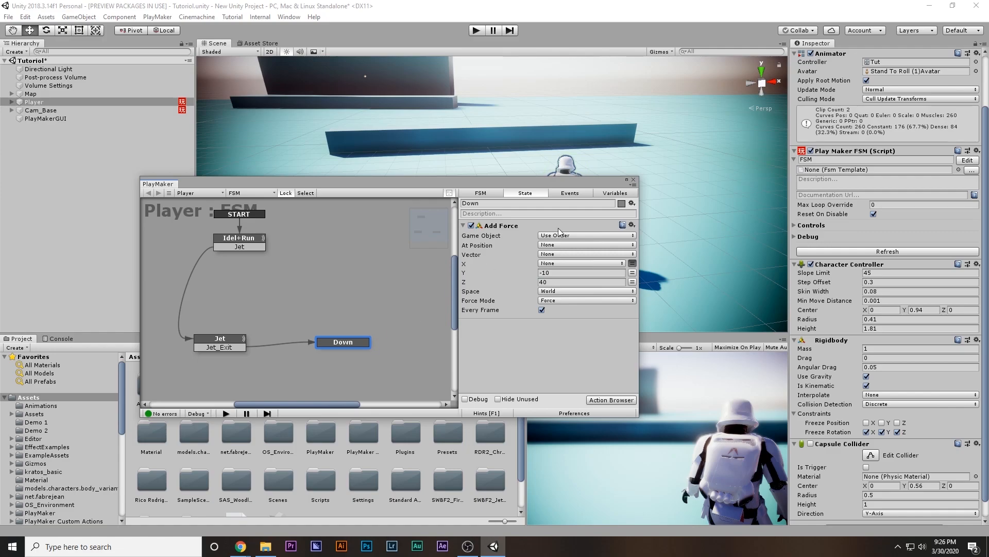
- Close the PlayMaker editor and play-test the character's movement and jetpack in a maximized Game view
{"action": "left_click", "coordinate": [634, 180]}
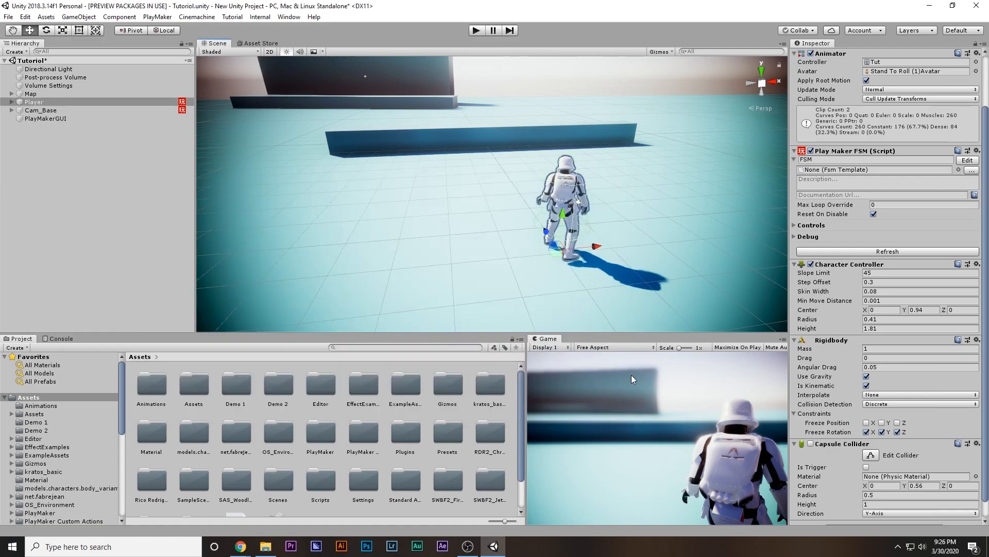
{"action": "key", "text": "shift+space"}
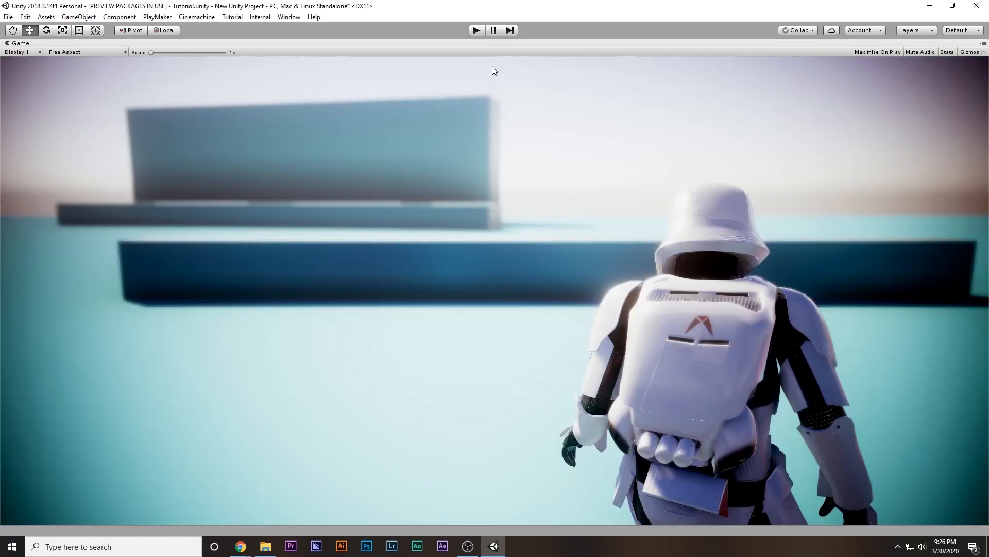
{"action": "left_click", "coordinate": [476, 31]}
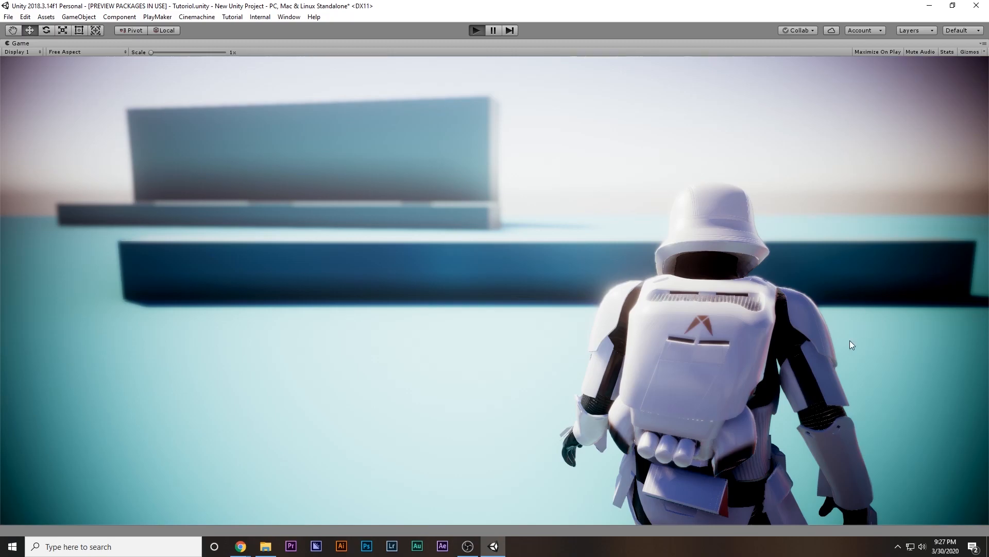
{"action": "key", "text": "w"}
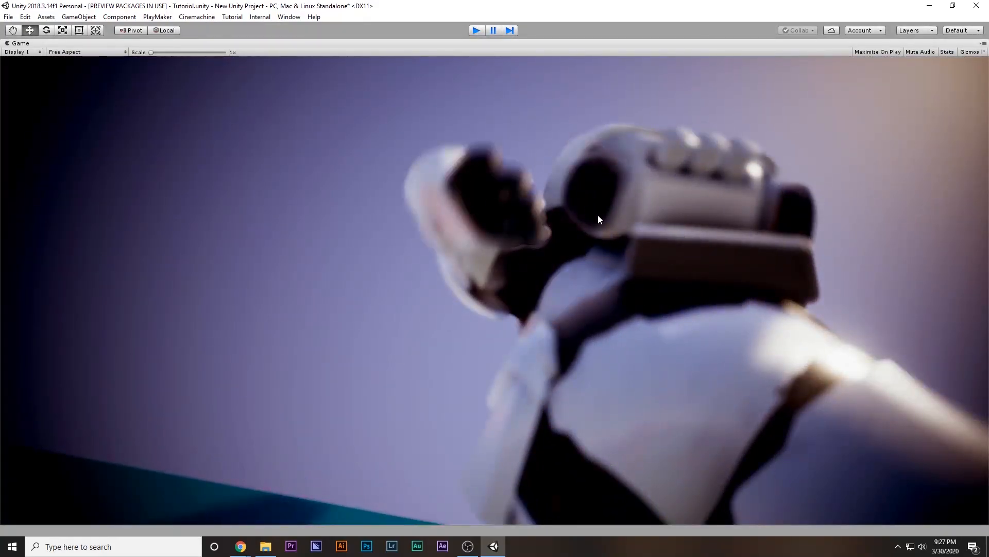
{"action": "key", "text": "ctrl+p"}
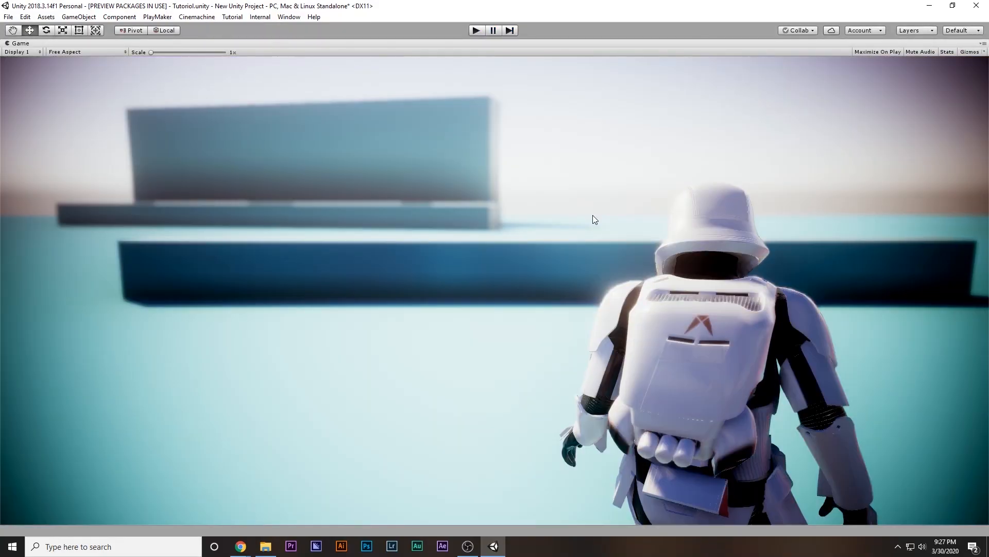
- Run the game once more to check the jetpack flight, then stop and restore the normal editor layout
{"action": "left_click", "coordinate": [475, 31]}
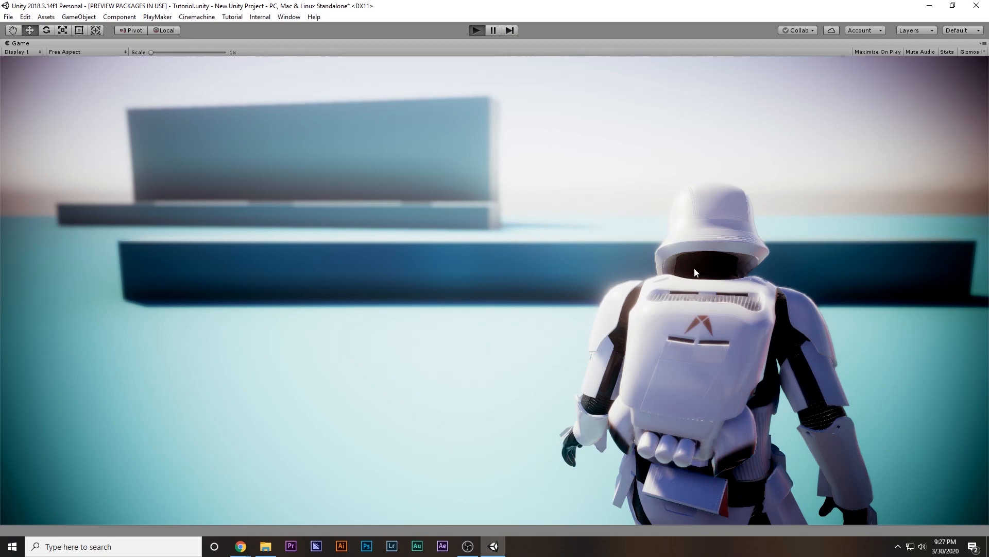
{"action": "key", "text": "w"}
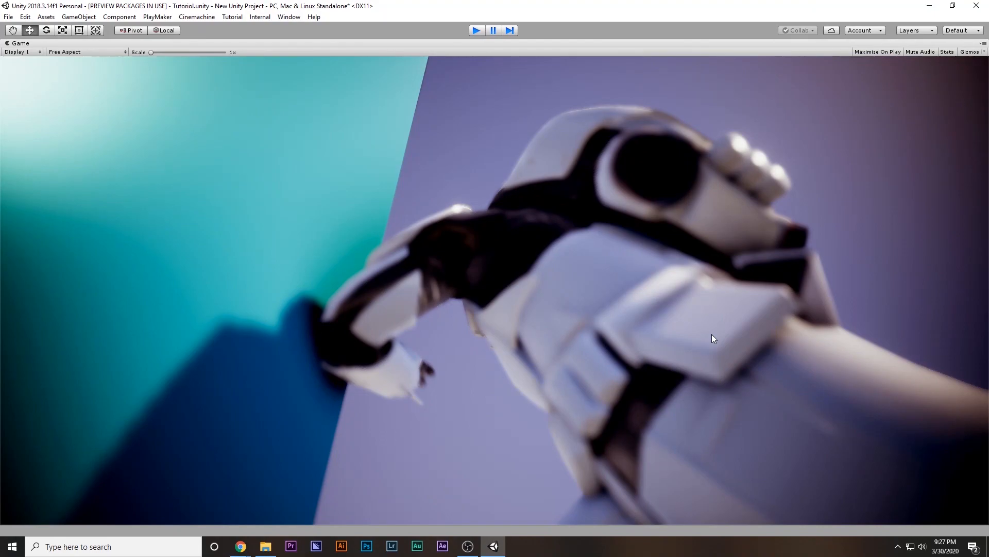
{"action": "key", "text": "ctrl+p"}
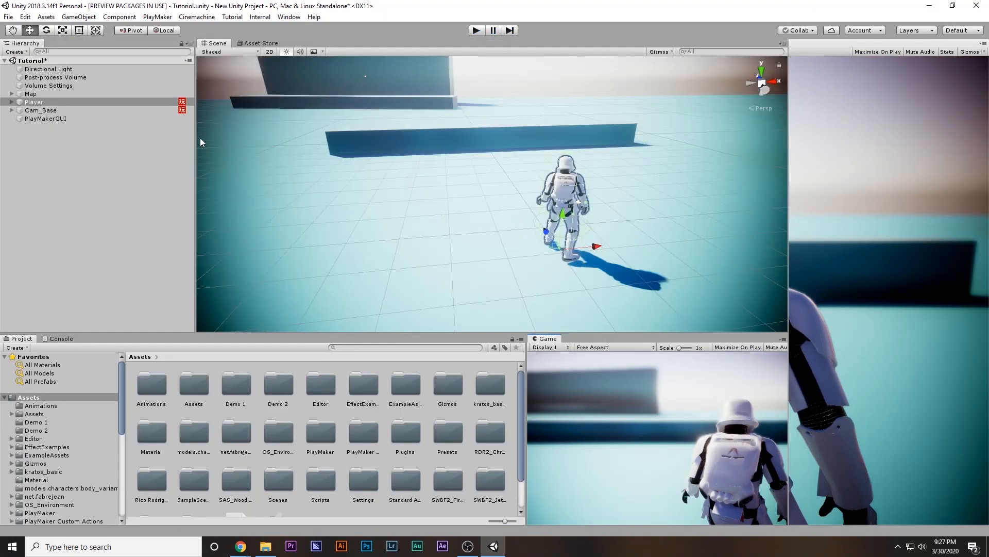
- Reopen the Player's FSM and add a Raycast action to the Down state
{"action": "left_click", "coordinate": [967, 223]}
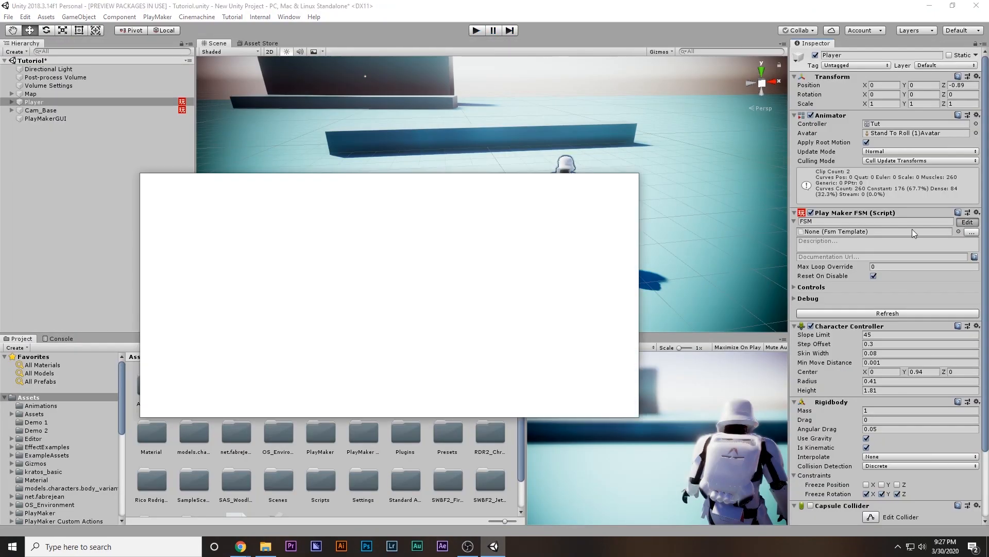
{"action": "left_click", "coordinate": [330, 353]}
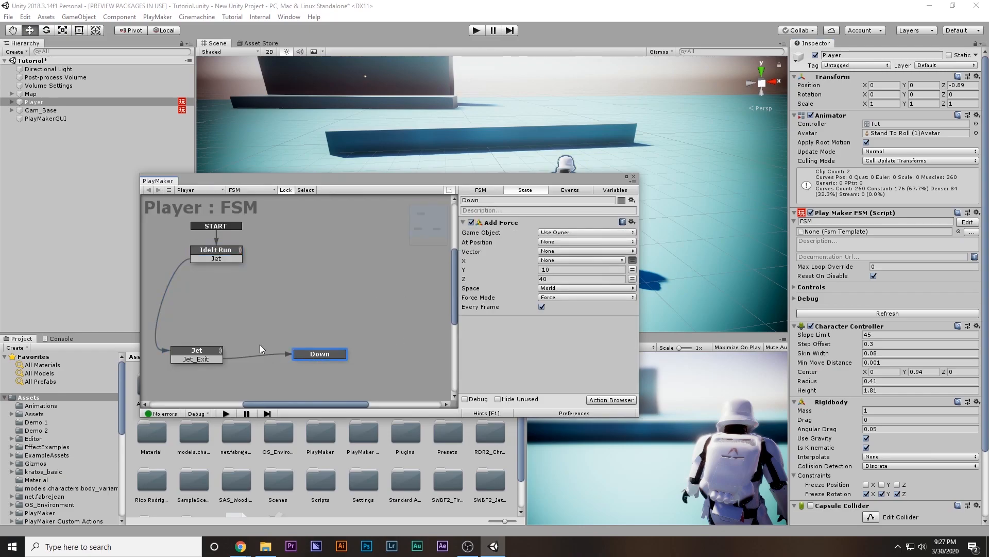
{"action": "double_click", "coordinate": [518, 351]}
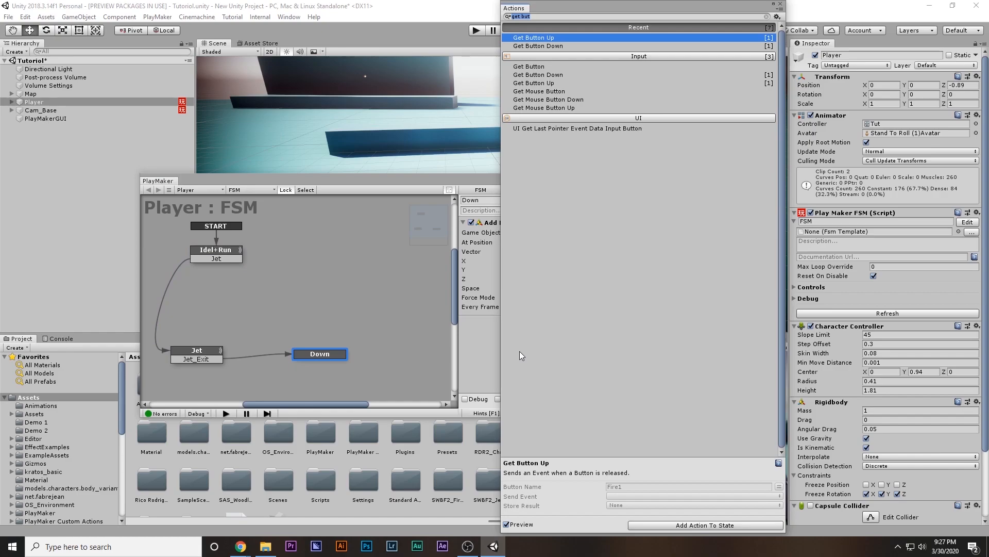
{"action": "type", "text": "ray"}
{"action": "key", "text": "Return"}
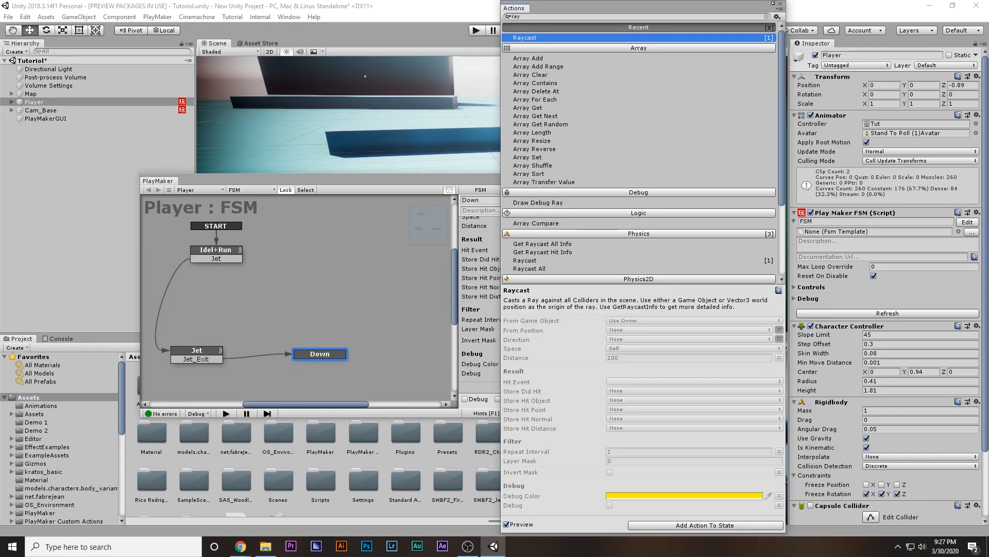
{"action": "left_click", "coordinate": [780, 4]}
- Set the Raycast's direction to Y -1 and its distance to 0.1
{"action": "scroll", "coordinate": [521, 242], "scroll_direction": "up", "scroll_amount": 5}
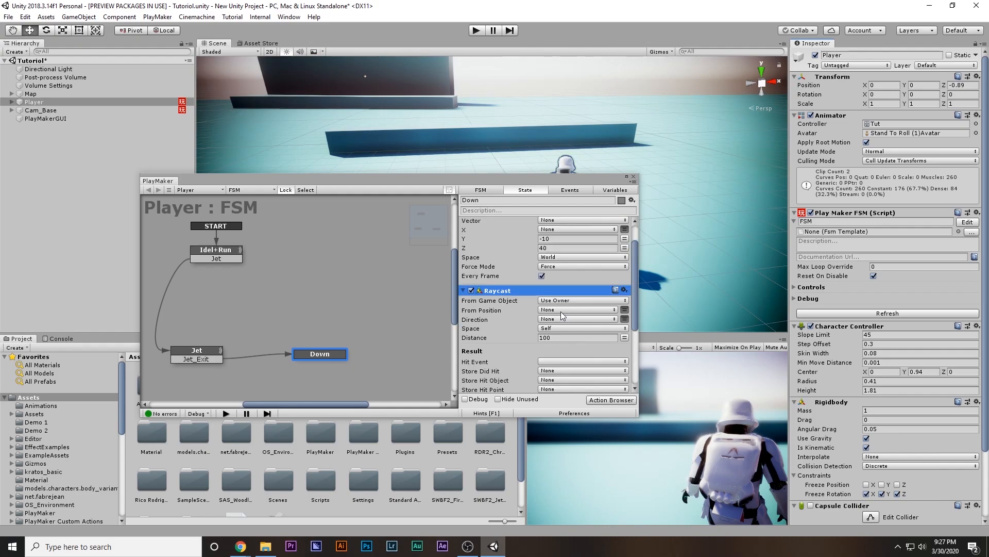
{"action": "left_click", "coordinate": [625, 319]}
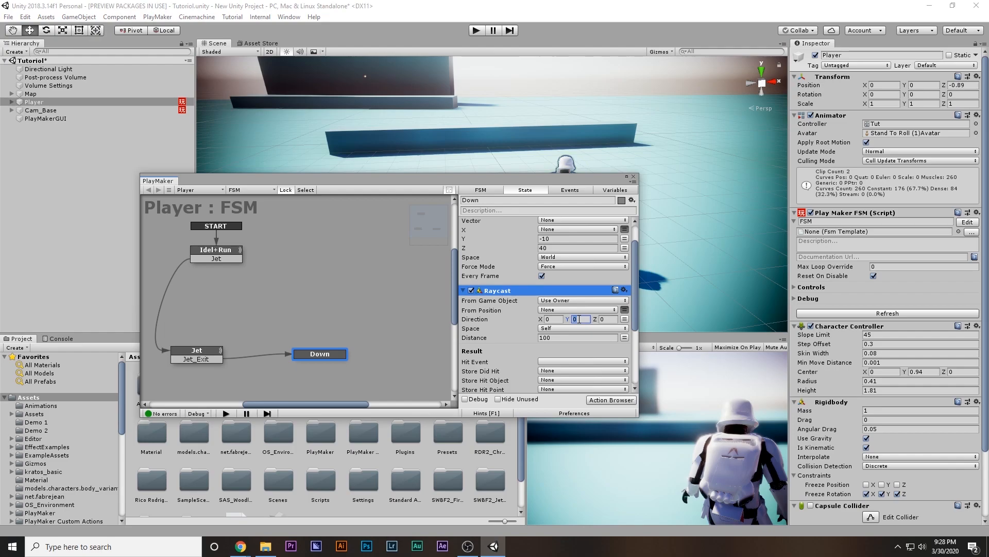
{"action": "left_click", "coordinate": [570, 337]}
{"action": "scroll", "coordinate": [567, 353], "scroll_direction": "down", "scroll_amount": 3}
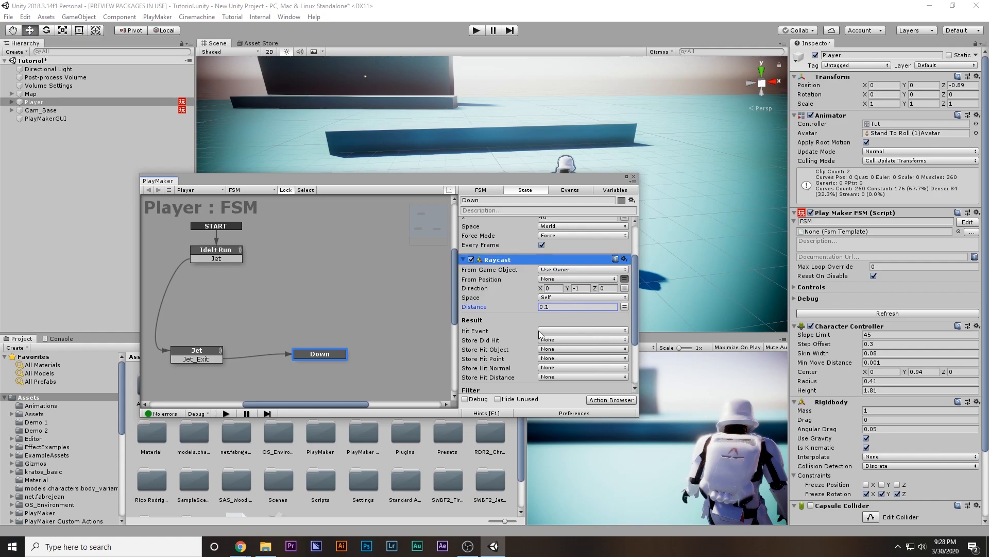
- Create a new event named grounded as the Raycast's Hit Event
{"action": "left_click", "coordinate": [547, 334]}
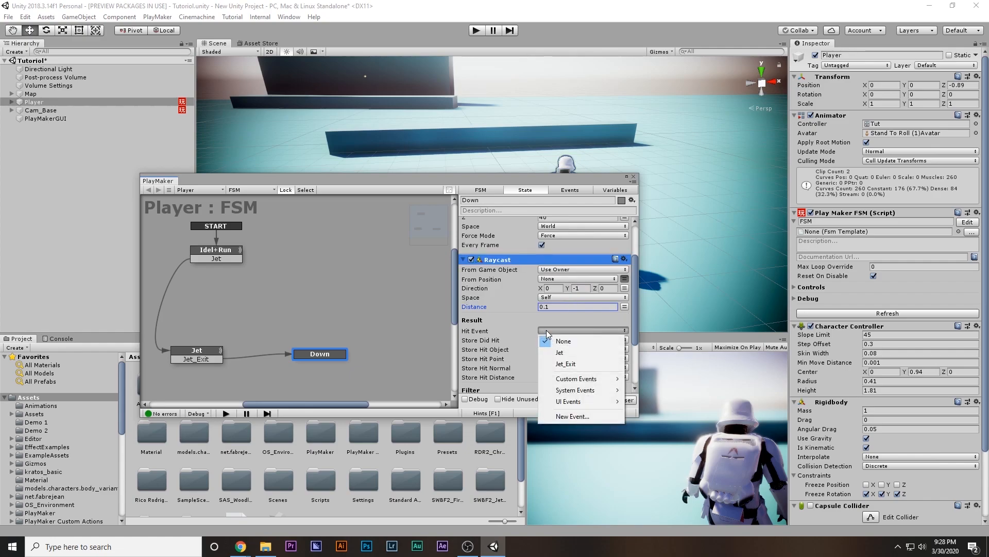
{"action": "left_click", "coordinate": [568, 417]}
{"action": "type", "text": "gr"}
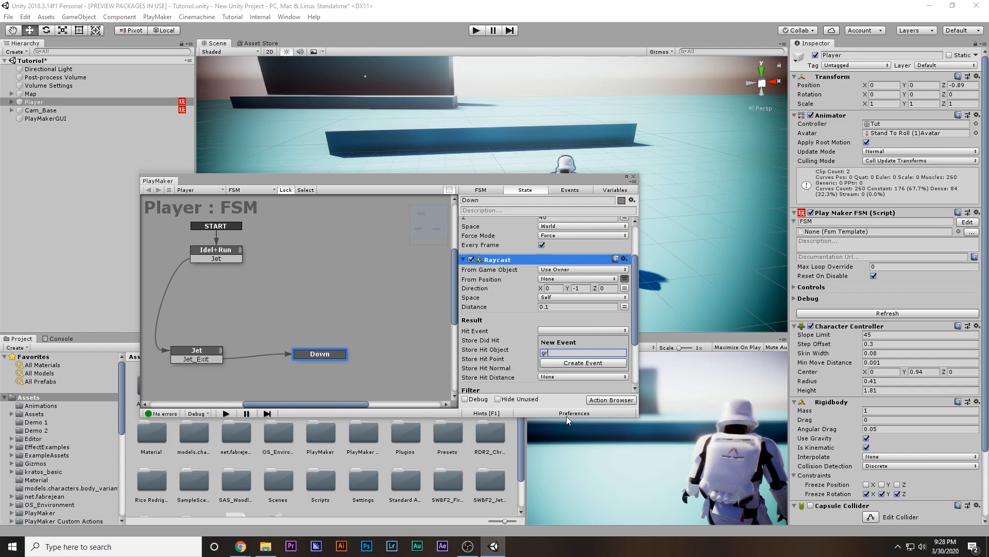
{"action": "type", "text": "ounded"}
{"action": "key", "text": "Return"}
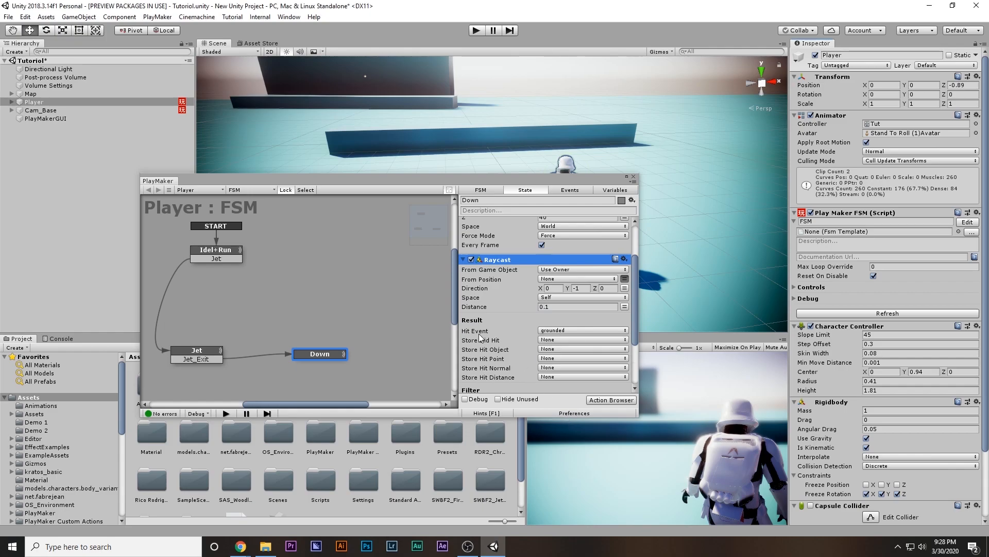
- Add a grounded transition to the Down state, link it to Idel+Run, and reposition the Down state in the graph
{"action": "right_click", "coordinate": [335, 355]}
{"action": "mouse_move", "coordinate": [422, 355]}
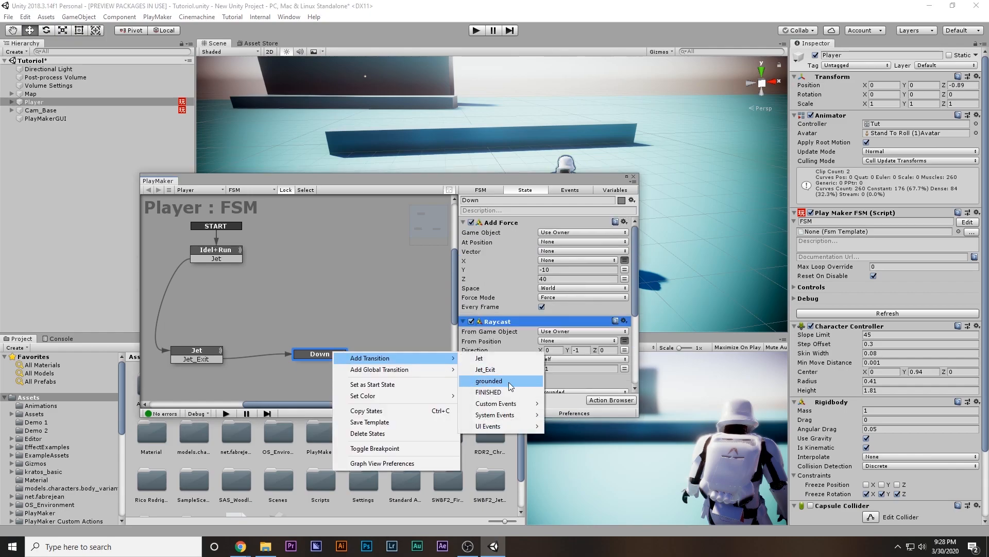
{"action": "left_click", "coordinate": [496, 376]}
{"action": "left_click_drag", "start_coordinate": [332, 362], "coordinate": [242, 267]}
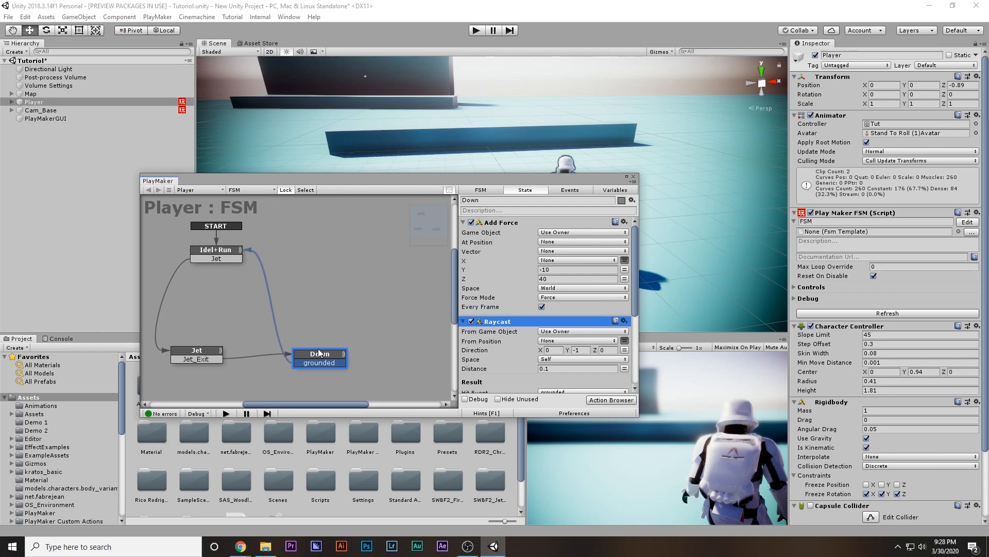
{"action": "left_click_drag", "start_coordinate": [320, 353], "coordinate": [333, 332]}
- Enable debug drawing for the Raycast action and set its debug color to red FF2304
{"action": "scroll", "coordinate": [540, 320], "scroll_direction": "down", "scroll_amount": 2}
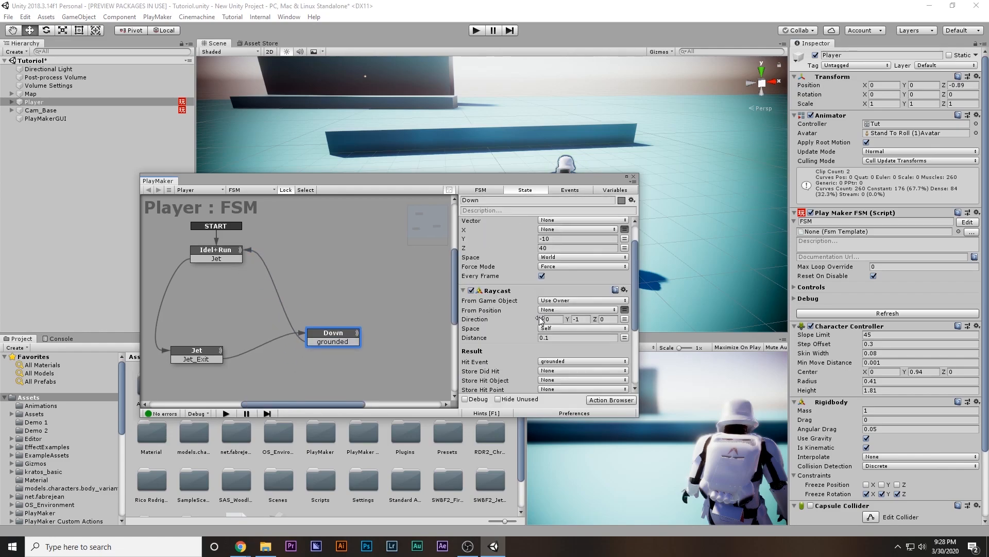
{"action": "scroll", "coordinate": [541, 322], "scroll_direction": "down", "scroll_amount": 3}
{"action": "left_click", "coordinate": [542, 372]}
{"action": "left_click", "coordinate": [552, 363]}
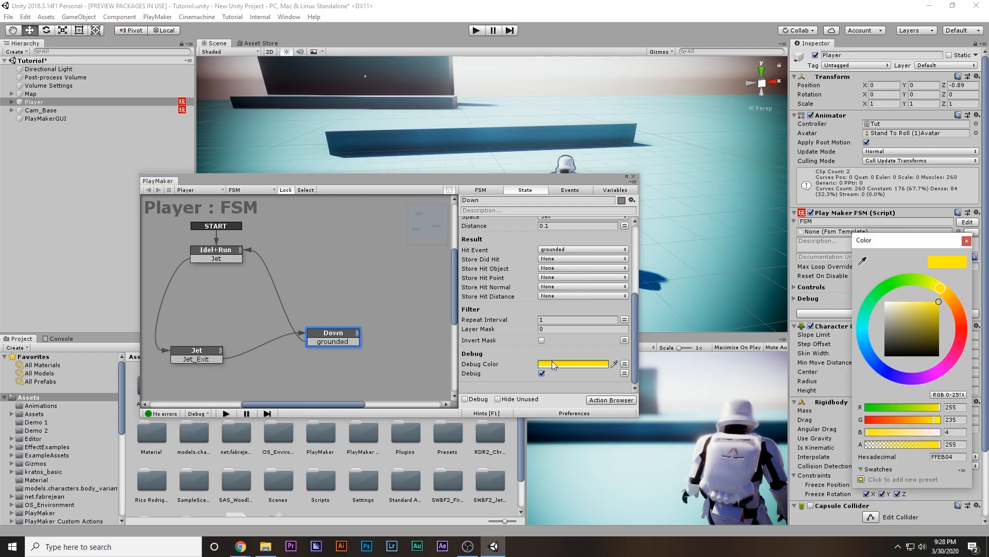
{"action": "left_click_drag", "start_coordinate": [949, 298], "coordinate": [973, 324]}
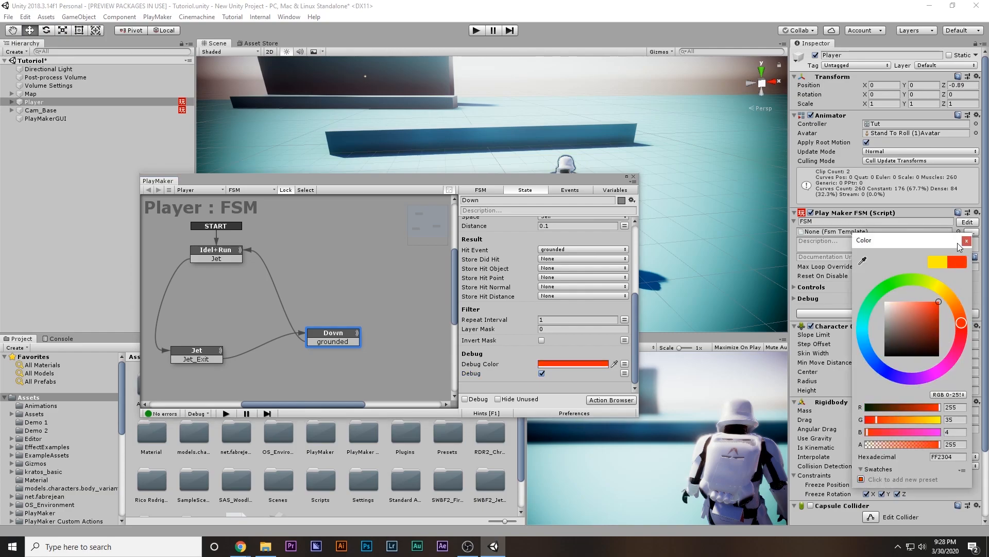
{"action": "left_click", "coordinate": [967, 240]}
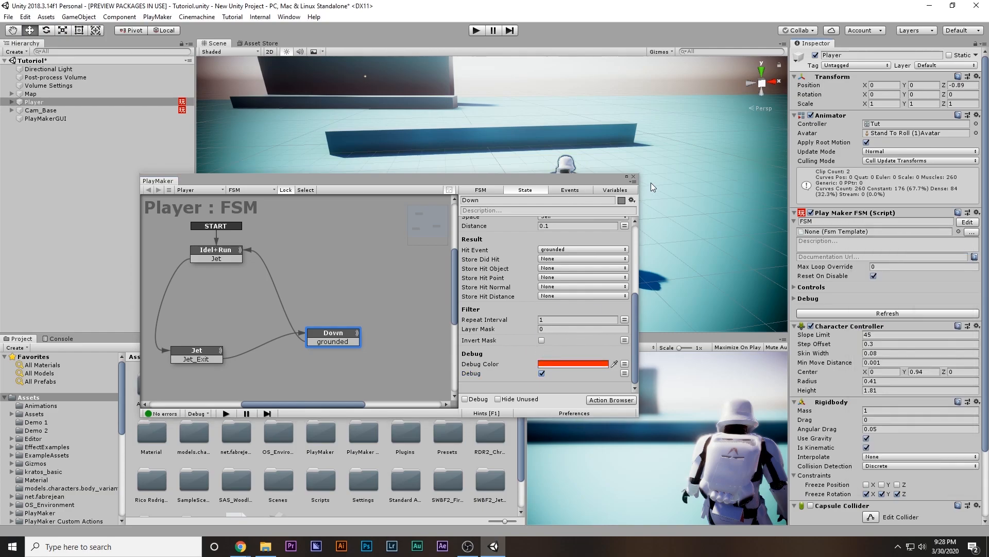
- Run the game with the Player's FSM in view and test running, jetting and landing
{"action": "left_click", "coordinate": [634, 177]}
{"action": "key", "text": "f"}
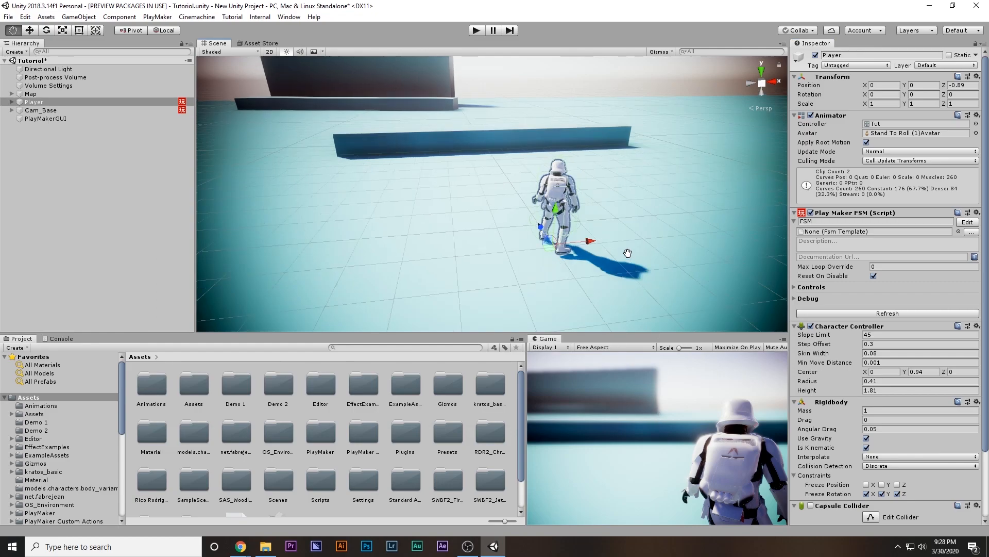
{"action": "left_click", "coordinate": [476, 30]}
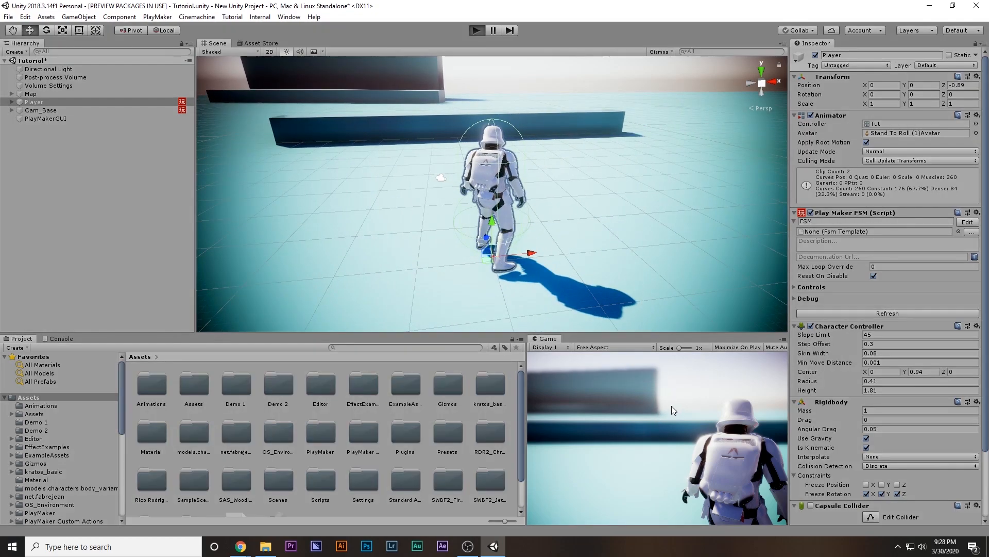
{"action": "left_click", "coordinate": [969, 223]}
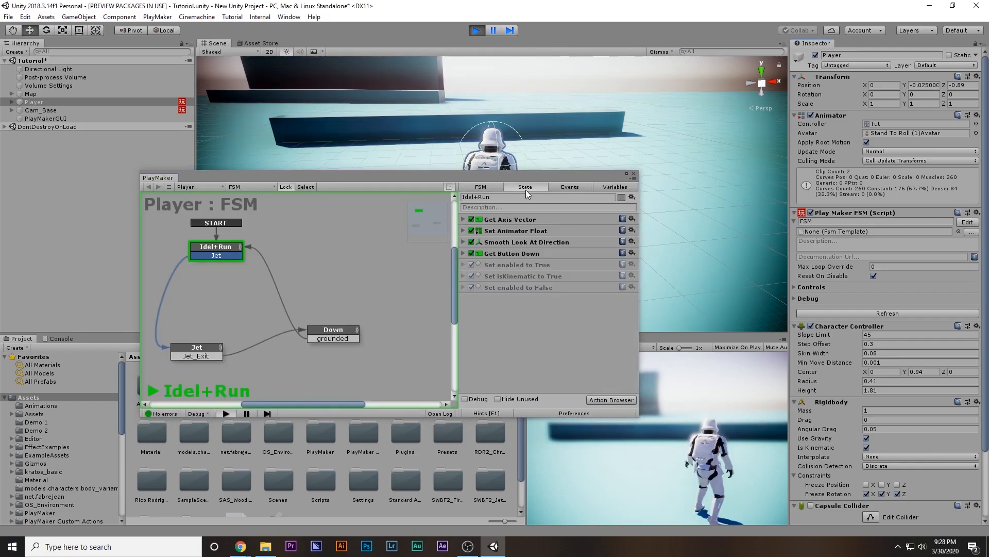
{"action": "left_click_drag", "start_coordinate": [465, 178], "coordinate": [425, 61]}
{"action": "left_click", "coordinate": [662, 405]}
{"action": "key", "text": "w"}
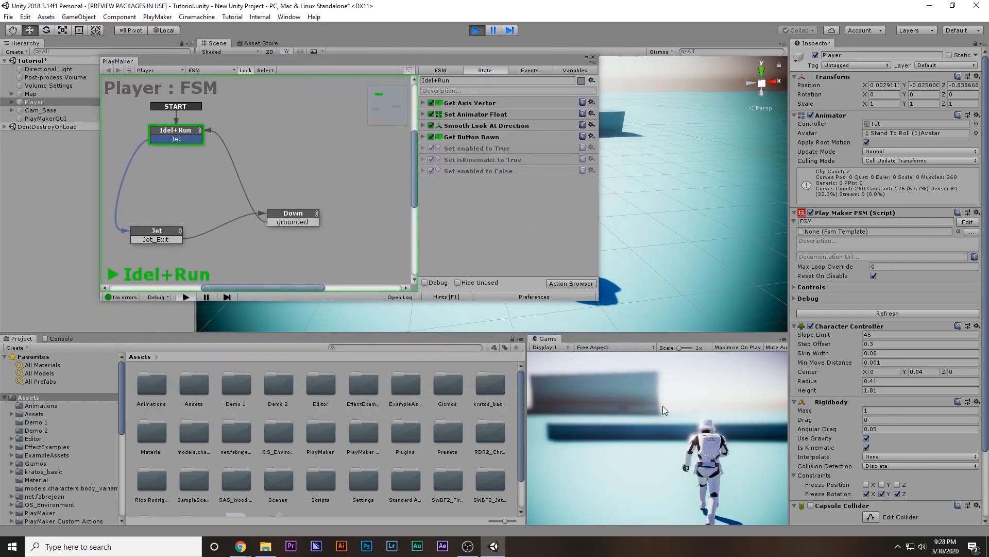
{"action": "key", "text": "space"}
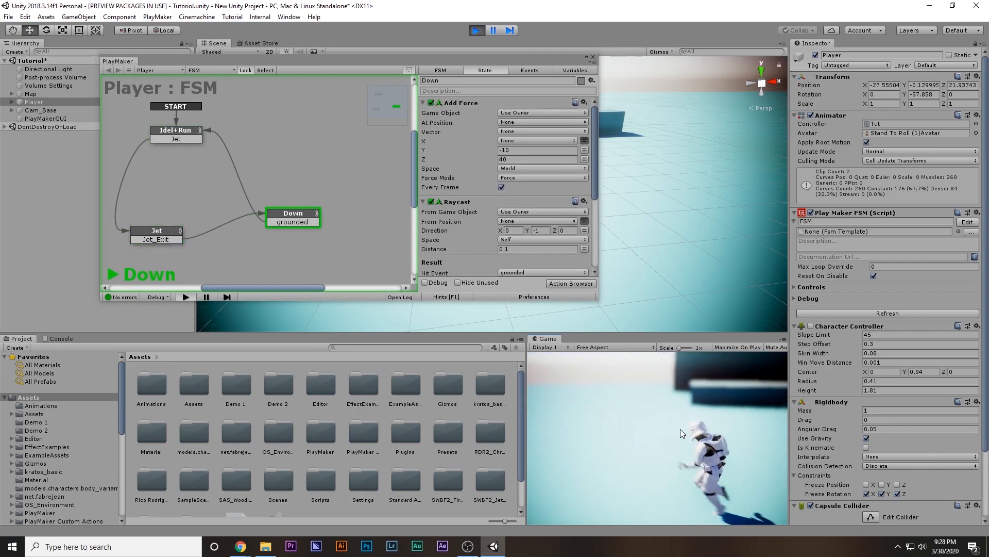
- Pause the game in the Down state and examine the player's ray in the Scene view, advancing the game briefly between checks
{"action": "left_click", "coordinate": [493, 31]}
{"action": "left_click_drag", "start_coordinate": [518, 58], "coordinate": [413, 291]}
{"action": "right_click_drag", "start_coordinate": [471, 205], "coordinate": [475, 160]}
{"action": "middle_click_drag", "start_coordinate": [528, 238], "coordinate": [510, 119]}
{"action": "scroll", "coordinate": [512, 162], "scroll_direction": "down", "scroll_amount": 8}
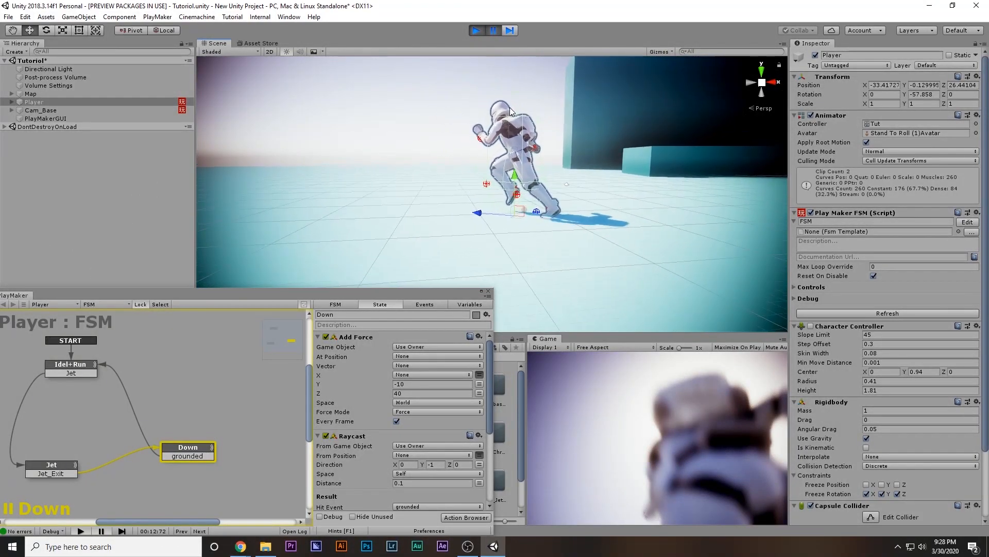
{"action": "left_click", "coordinate": [494, 32]}
{"action": "left_click", "coordinate": [493, 31]}
{"action": "middle_click_drag", "start_coordinate": [401, 118], "coordinate": [503, 135]}
- Try a Raycast distance of 1 in play mode and examine the debug ray under the player's feet
{"action": "scroll", "coordinate": [412, 443], "scroll_direction": "down", "scroll_amount": 5}
{"action": "left_click", "coordinate": [411, 437]}
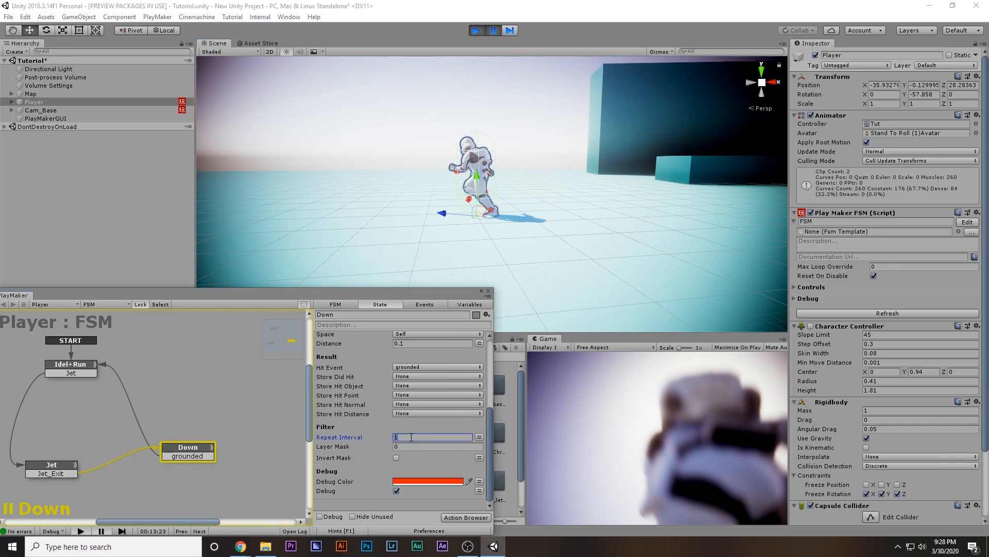
{"action": "scroll", "coordinate": [406, 438], "scroll_direction": "up", "scroll_amount": 5}
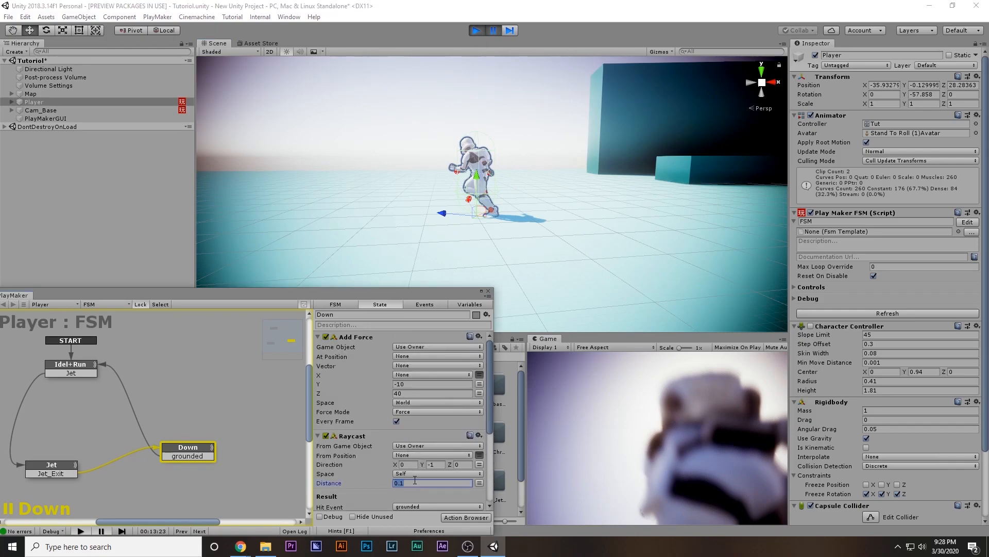
{"action": "left_click", "coordinate": [492, 32]}
{"action": "left_click", "coordinate": [493, 32]}
{"action": "middle_click_drag", "start_coordinate": [399, 154], "coordinate": [486, 181]}
{"action": "scroll", "coordinate": [510, 206], "scroll_direction": "up", "scroll_amount": 4}
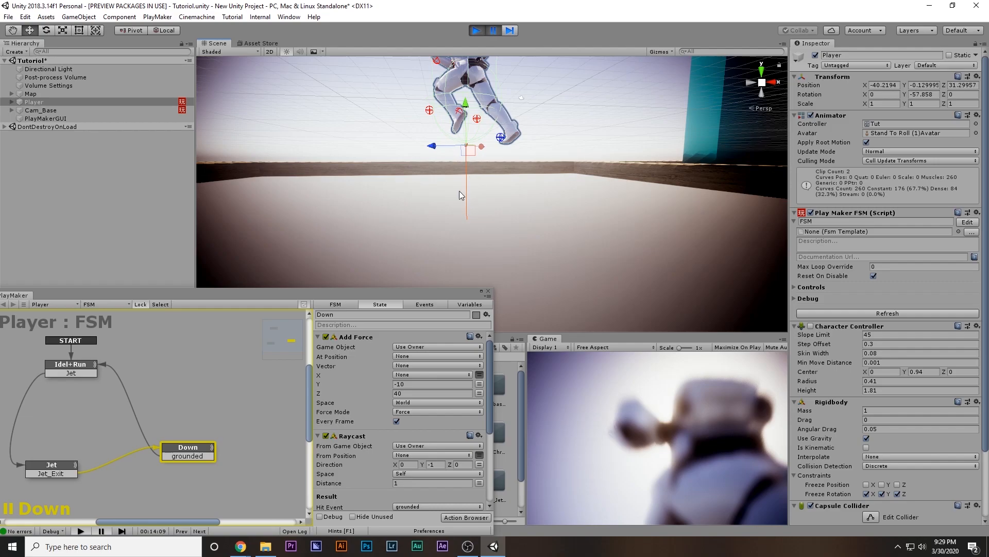
{"action": "middle_click_drag", "start_coordinate": [460, 156], "coordinate": [458, 414]}
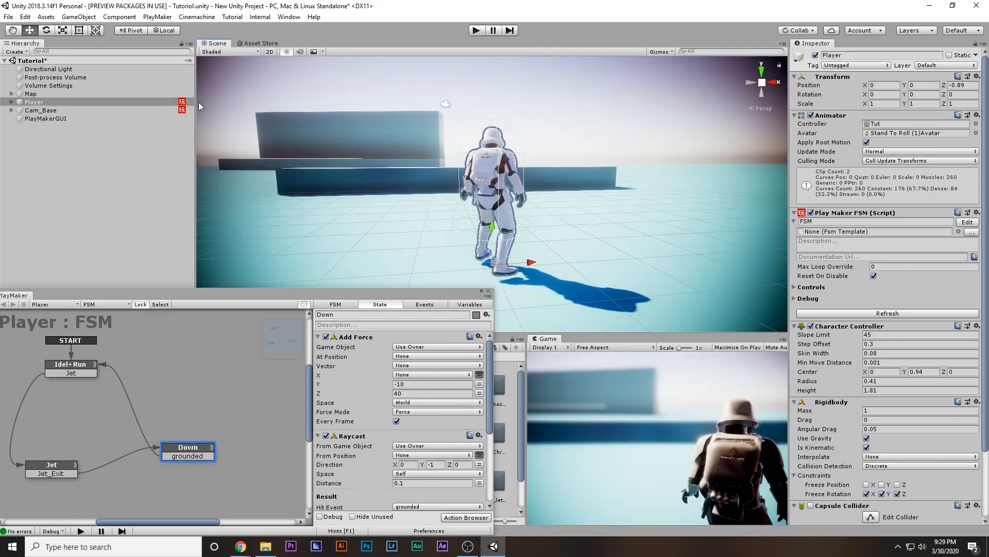
- Create an empty child object of Player named Ray_caster and raise it to Y 0.32
{"action": "right_click", "coordinate": [75, 102]}
{"action": "left_click", "coordinate": [108, 180]}
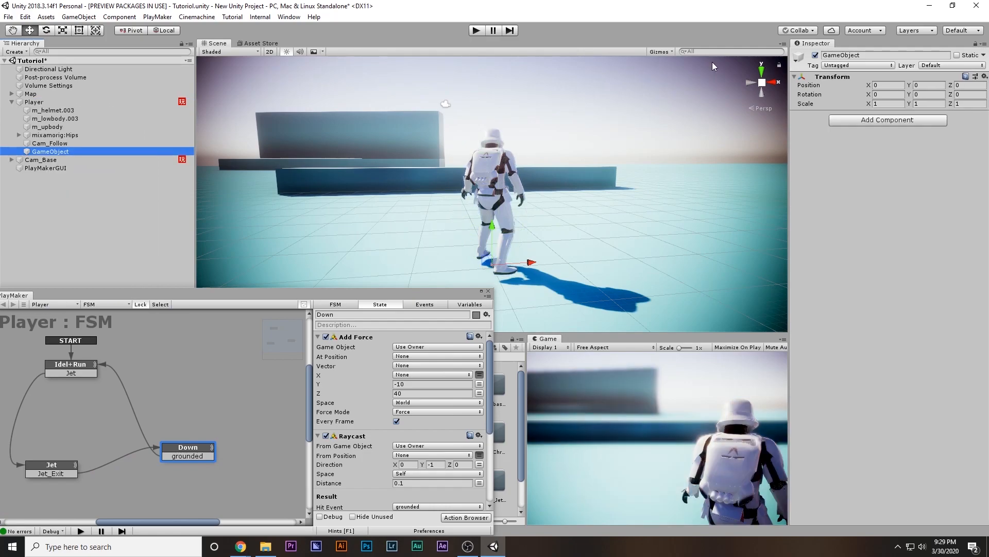
{"action": "double_click", "coordinate": [852, 55]}
{"action": "type", "text": "Ray_caster"}
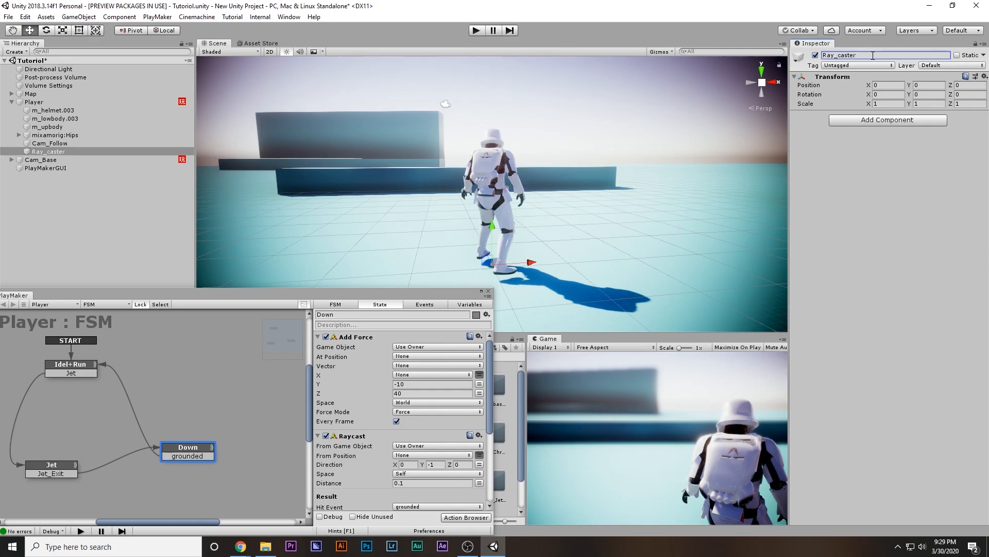
{"action": "middle_click_drag", "start_coordinate": [567, 213], "coordinate": [509, 142]}
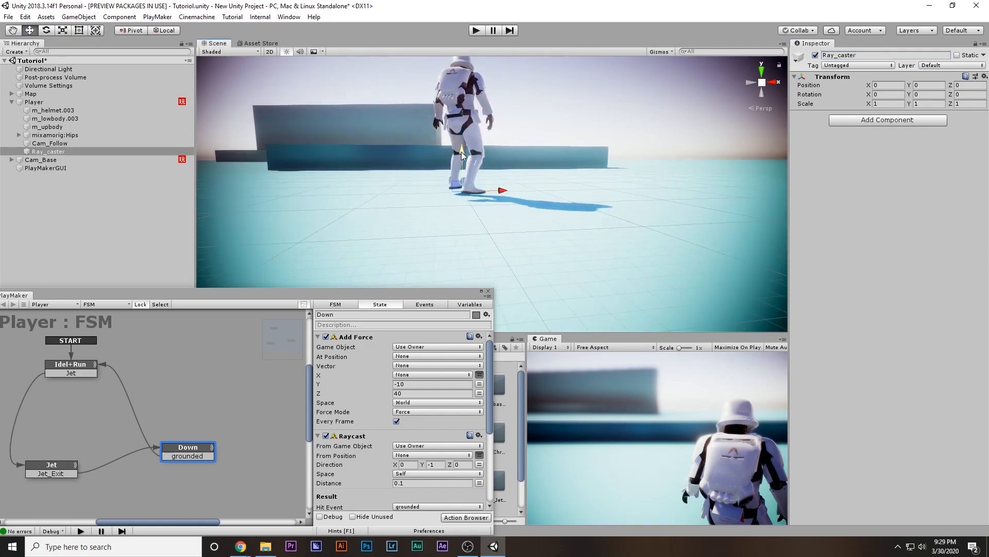
{"action": "left_click_drag", "start_coordinate": [465, 149], "coordinate": [469, 136]}
- Set the Raycast's From Game Object to Specify Game Object and assign Ray_caster to it
{"action": "left_click_drag", "start_coordinate": [341, 290], "coordinate": [563, 138]}
{"action": "scroll", "coordinate": [651, 288], "scroll_direction": "down", "scroll_amount": 3}
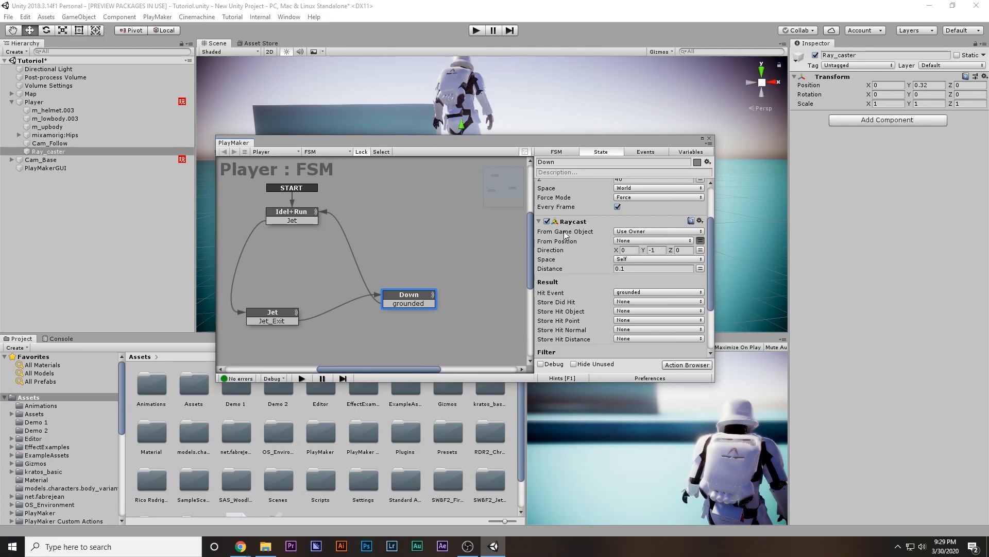
{"action": "left_click", "coordinate": [635, 231]}
{"action": "left_click", "coordinate": [655, 254]}
{"action": "left_click_drag", "start_coordinate": [52, 152], "coordinate": [629, 244]}
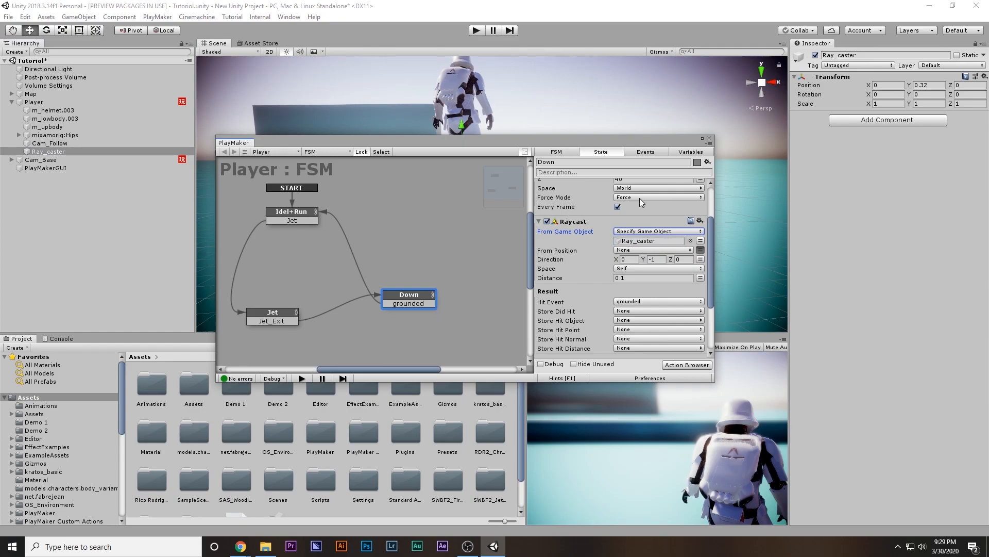
- Run the game again with the Player's FSM displayed and test a jetpack flight using the Ray_caster ray
{"action": "left_click_drag", "start_coordinate": [691, 149], "coordinate": [387, 310]}
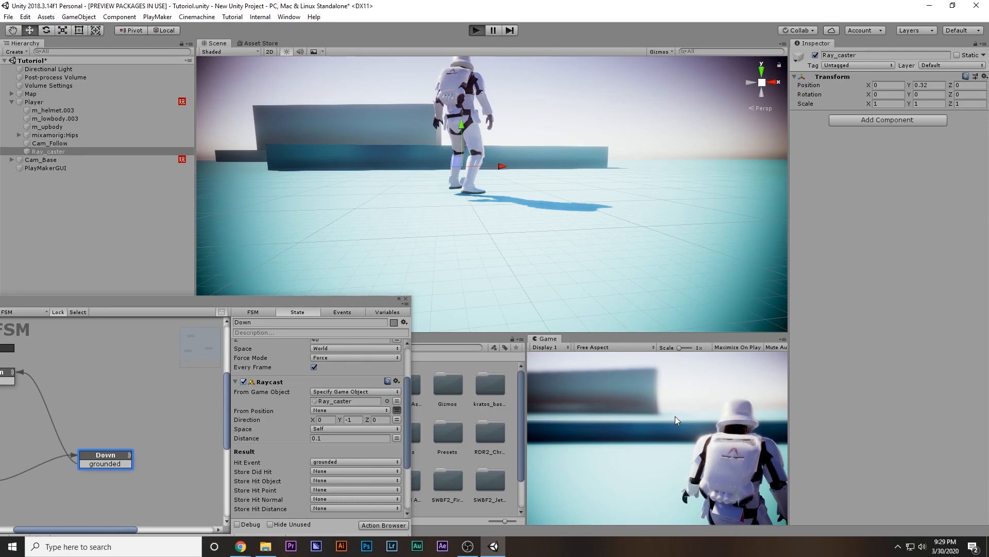
{"action": "key", "text": "ctrl+p"}
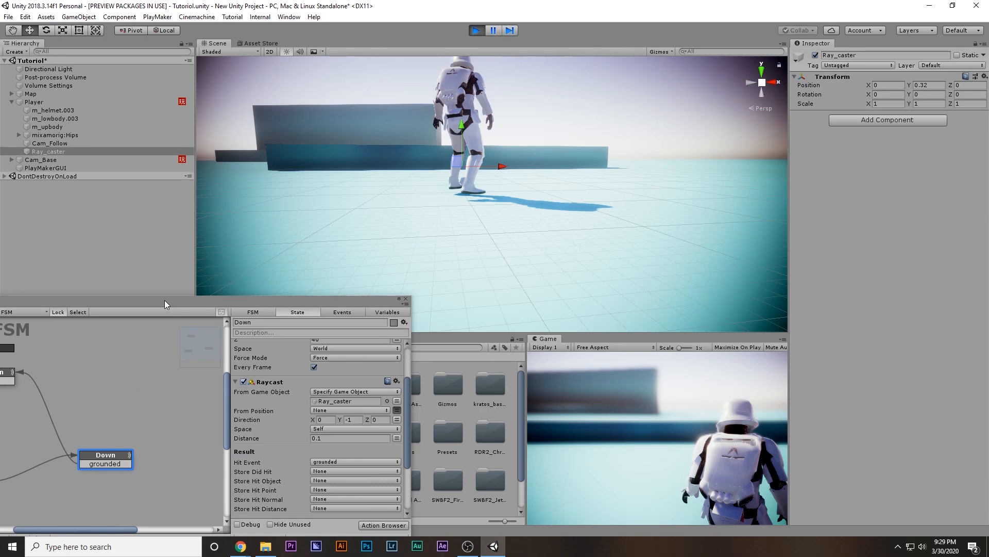
{"action": "left_click_drag", "start_coordinate": [141, 301], "coordinate": [207, 193]}
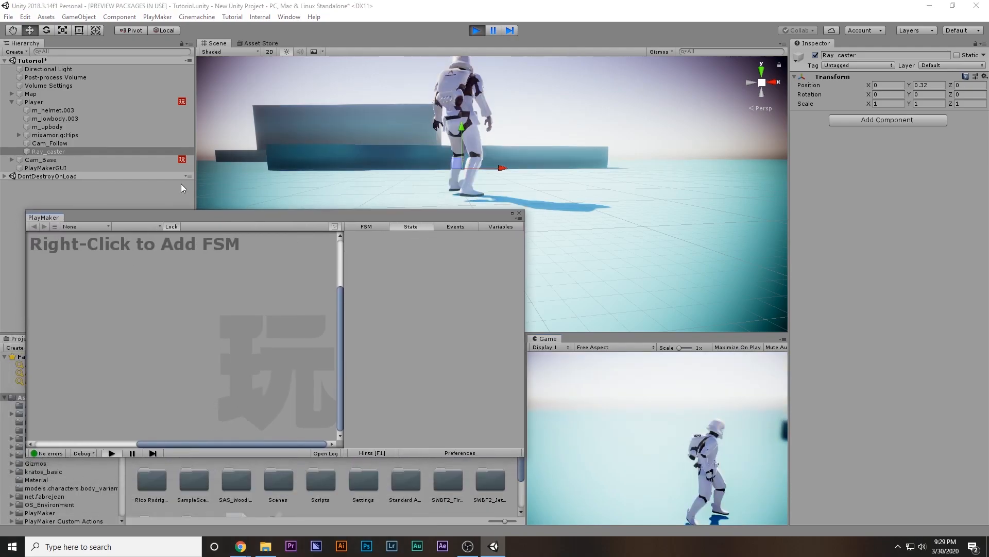
{"action": "left_click", "coordinate": [57, 102]}
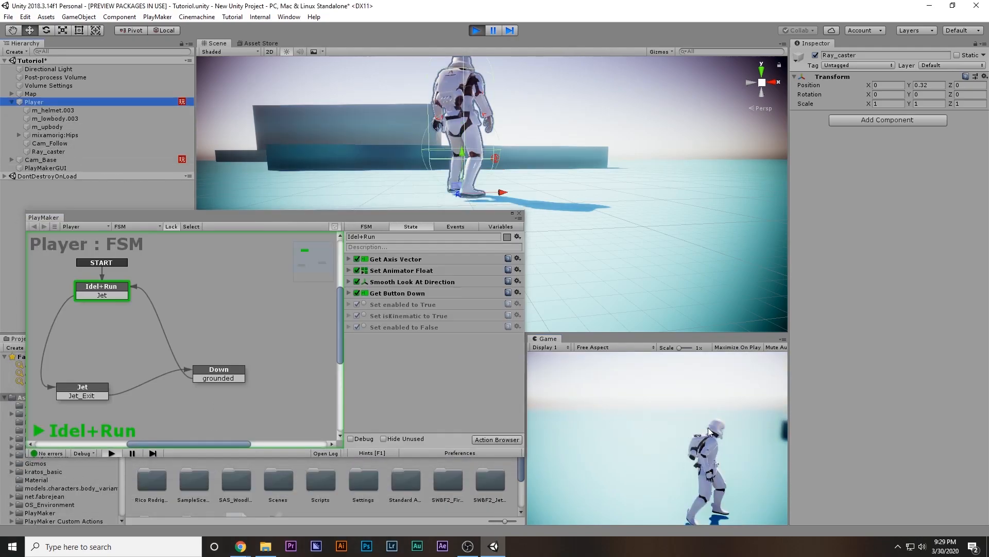
{"action": "left_click", "coordinate": [708, 427]}
{"action": "key", "text": "w"}
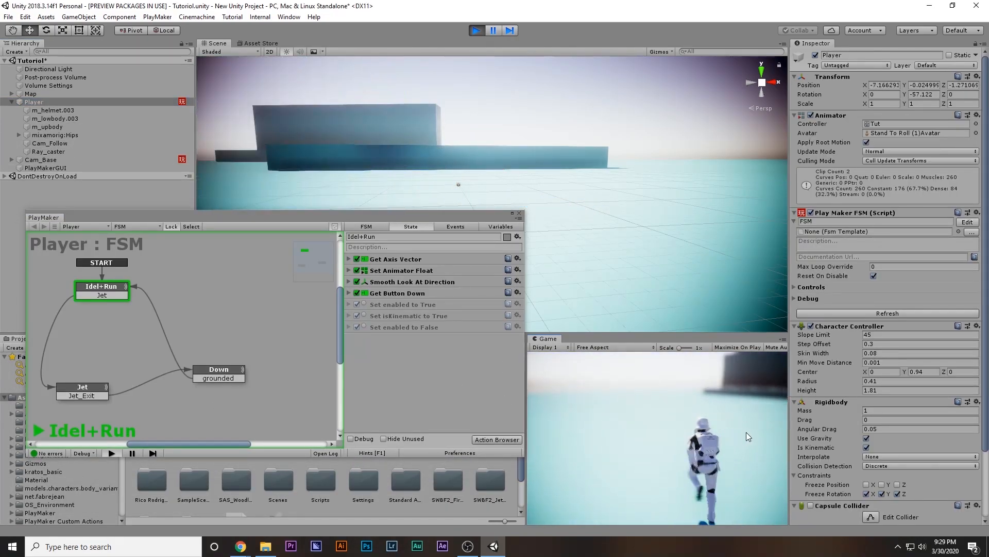
{"action": "key", "text": "space"}
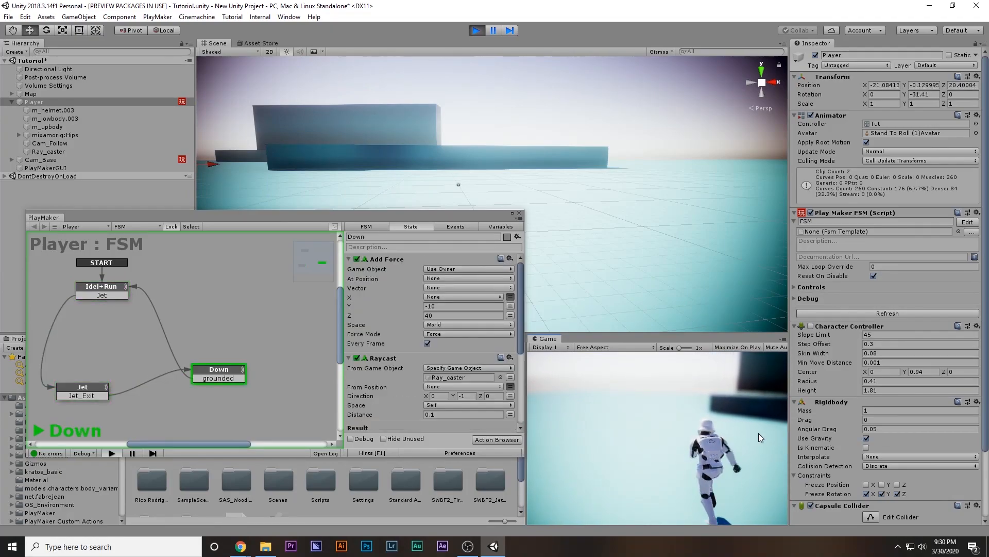
- Pause the game, set the Down state's Raycast distance to 1, resume, and recheck the distance value
{"action": "left_click", "coordinate": [494, 32]}
{"action": "left_click", "coordinate": [422, 414]}
{"action": "type", "text": "1"}
{"action": "left_click", "coordinate": [493, 31]}
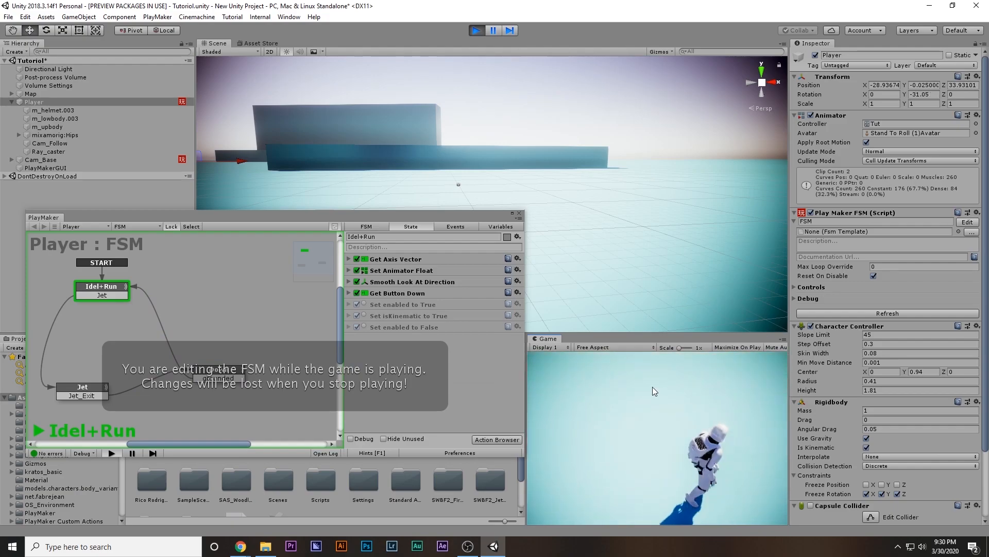
{"action": "left_click", "coordinate": [245, 369]}
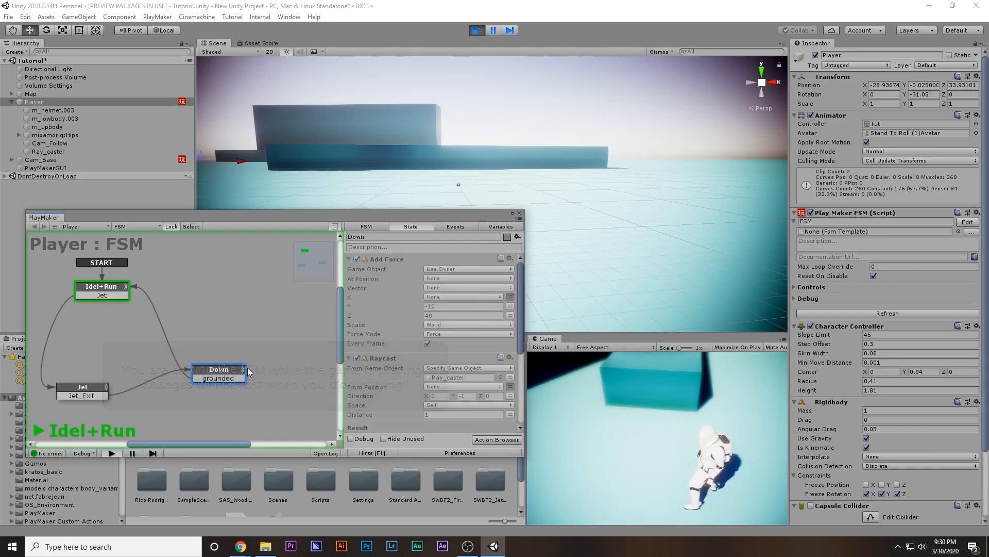
{"action": "scroll", "coordinate": [398, 384], "scroll_direction": "down", "scroll_amount": 3}
{"action": "left_click", "coordinate": [442, 384]}
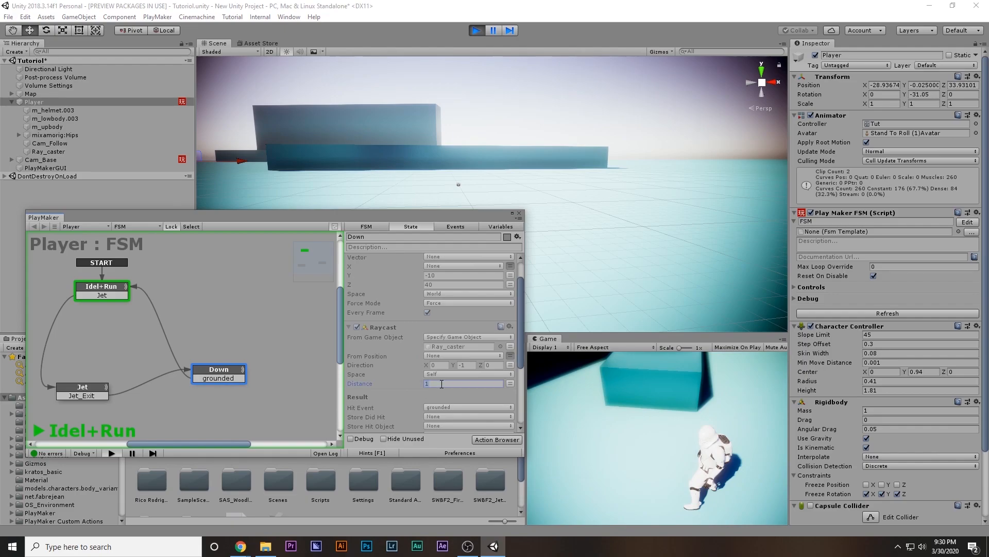
- Test repeated runs and jetpack flights with the Raycast distance of 1, then stop the game
{"action": "left_click", "coordinate": [638, 412]}
{"action": "key", "text": "w"}
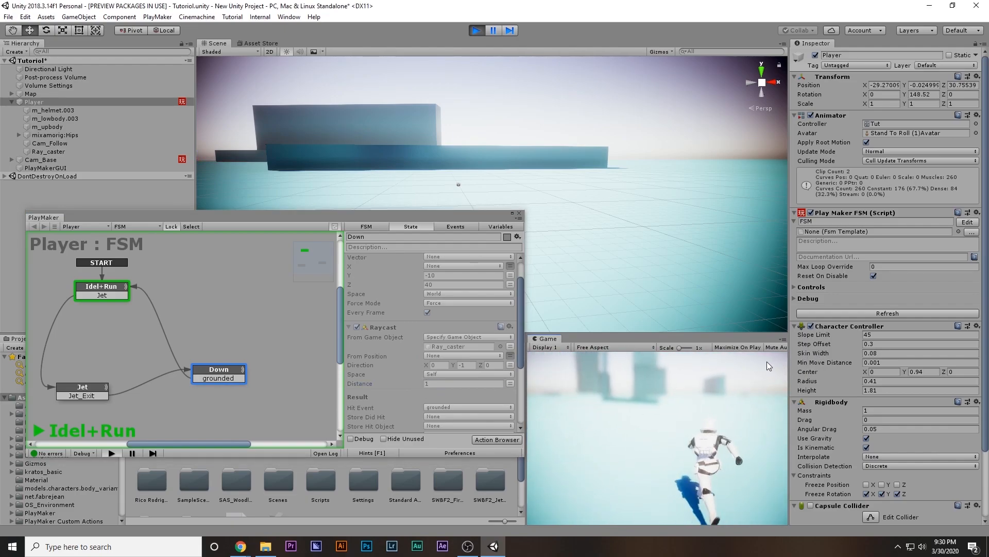
{"action": "key", "text": "space"}
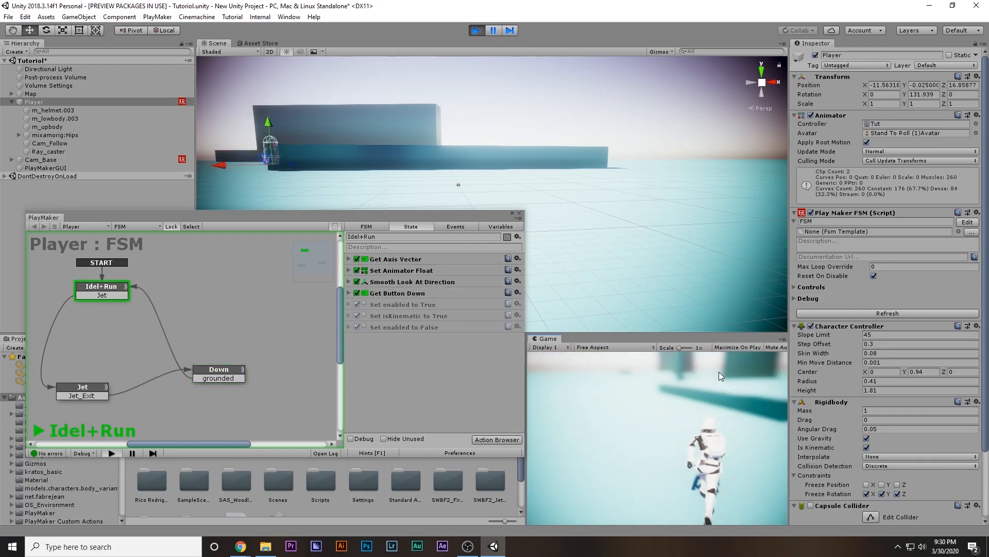
{"action": "key", "text": "w"}
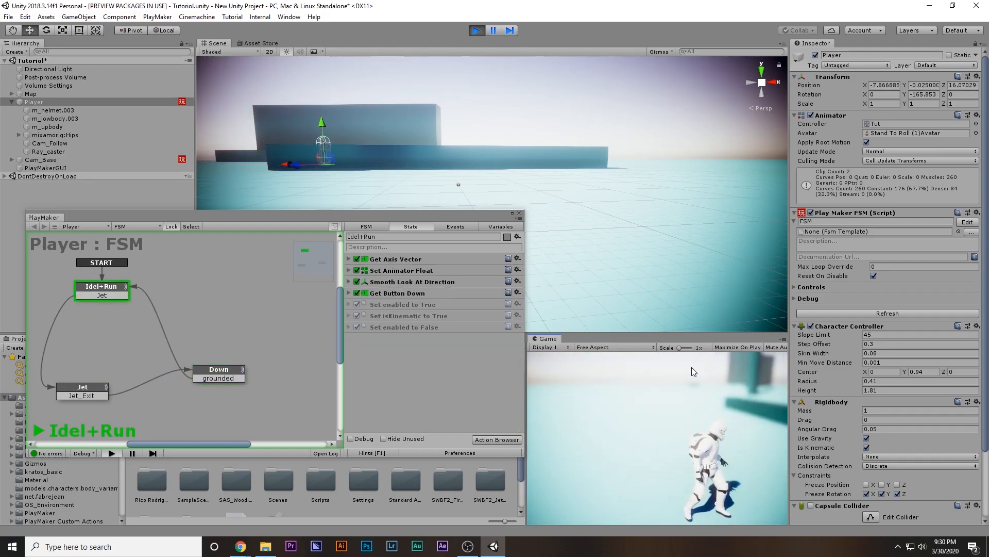
{"action": "key", "text": "space"}
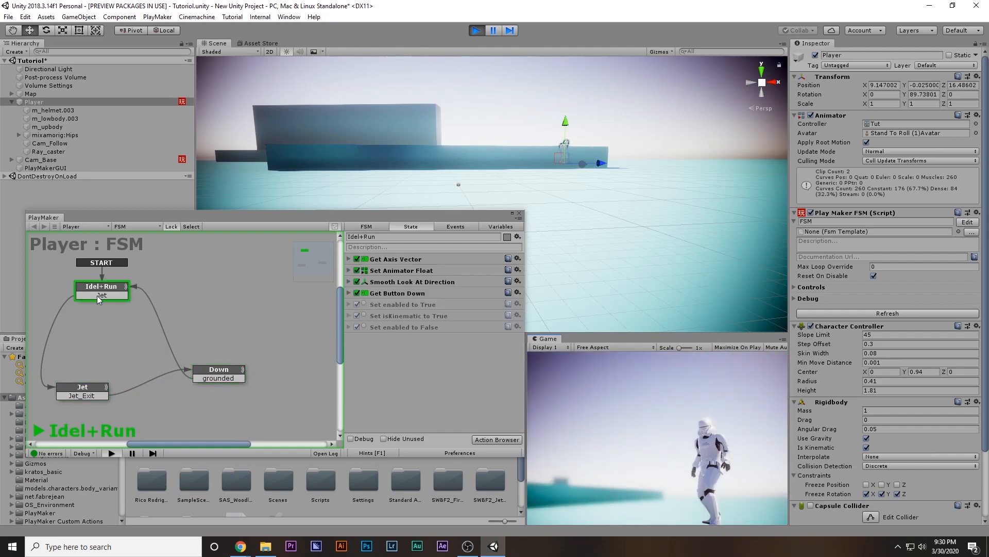
{"action": "left_click", "coordinate": [475, 31]}
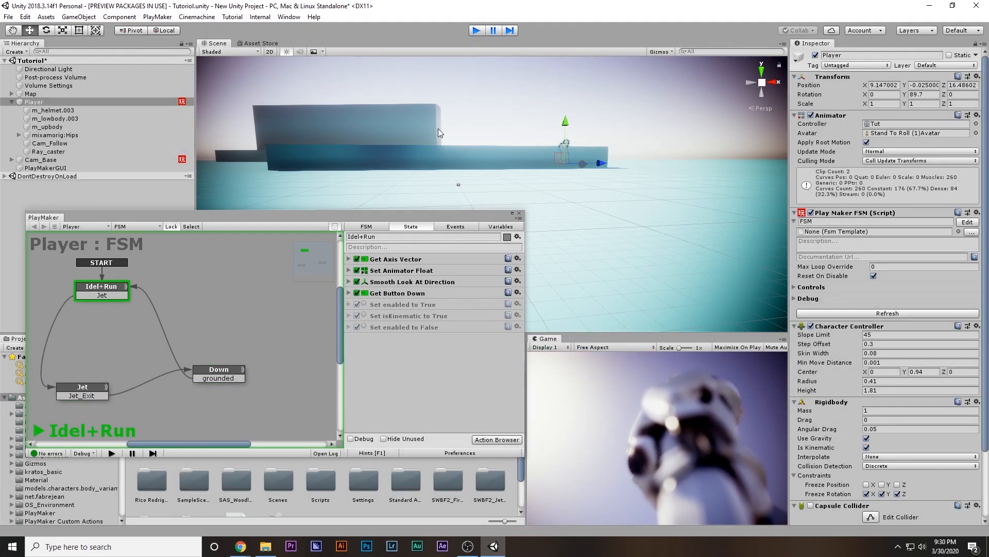
- Set the Raycast distance in the Player FSM's Down state to 1
{"action": "left_click", "coordinate": [211, 375]}
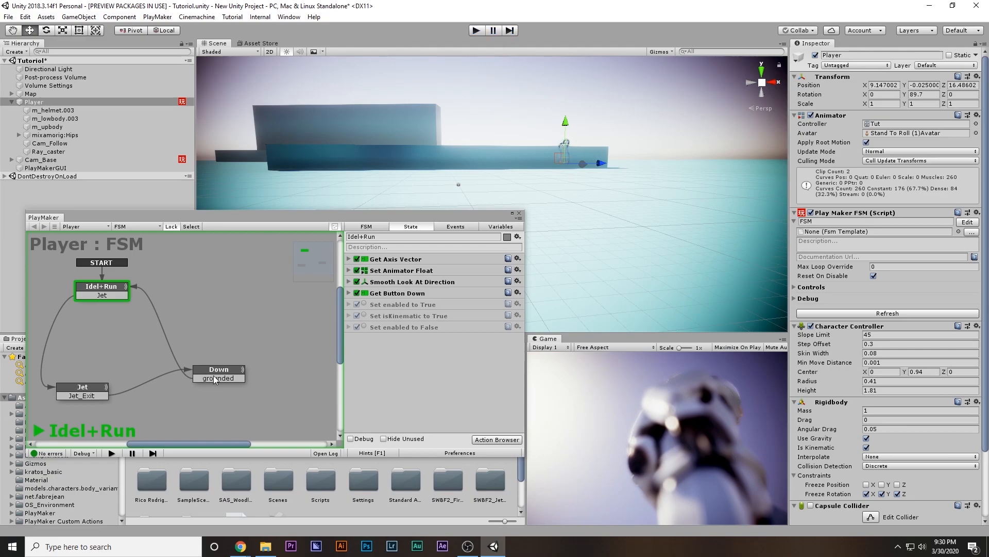
{"action": "scroll", "coordinate": [382, 393], "scroll_direction": "down", "scroll_amount": 2}
{"action": "left_click", "coordinate": [456, 384]}
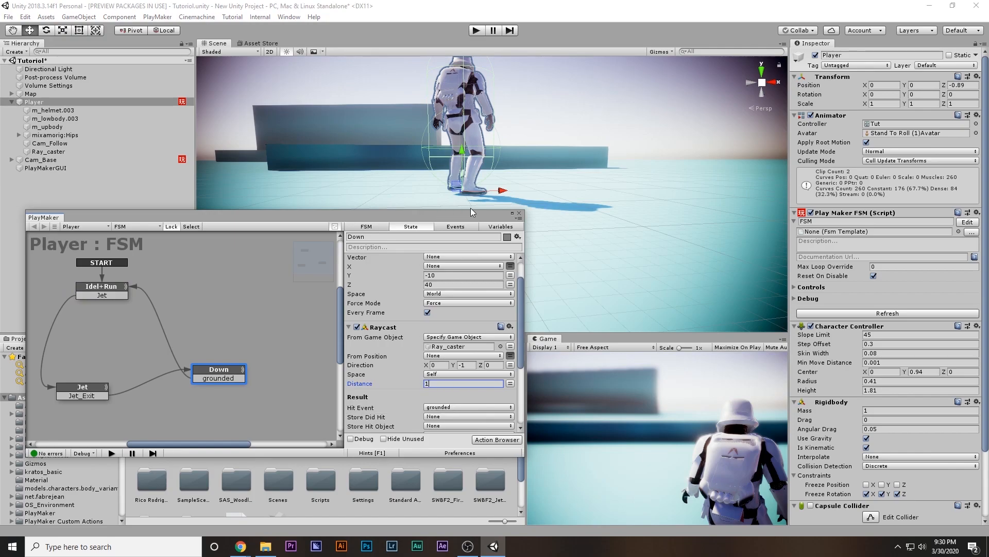
{"action": "left_click", "coordinate": [525, 208]}
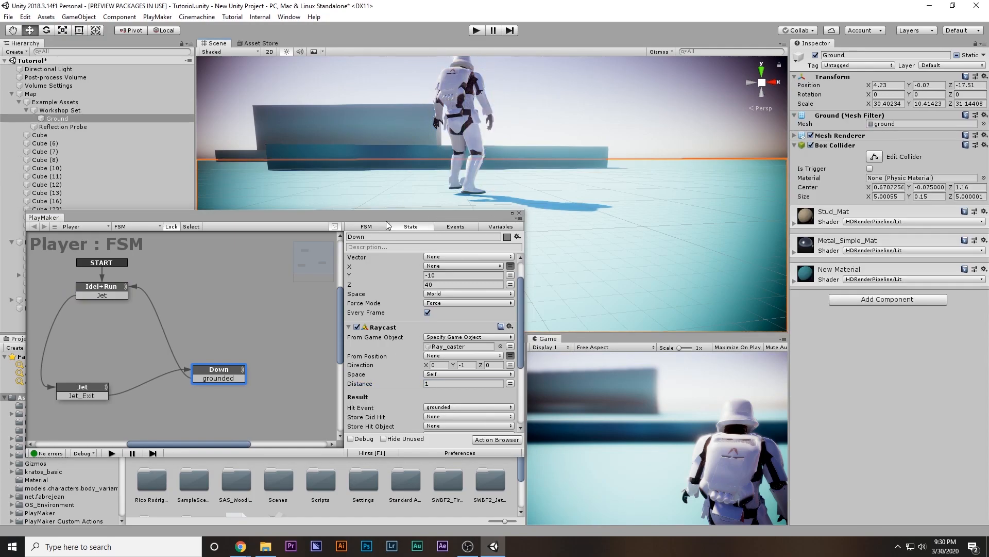
- Collapse the Map hierarchy, expand the Player's children, and close the PlayMaker editor window
{"action": "left_click", "coordinate": [12, 94]}
{"action": "left_click", "coordinate": [11, 102]}
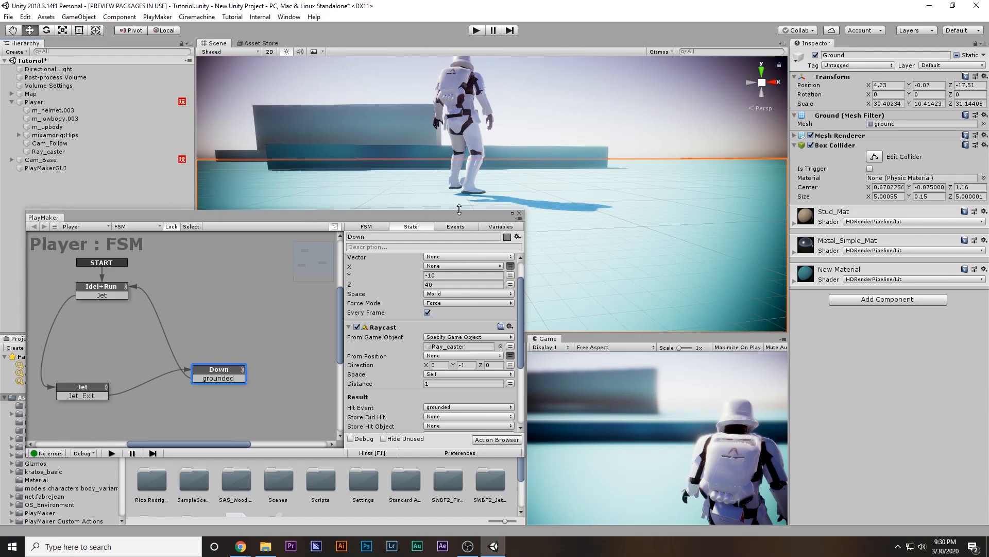
{"action": "left_click_drag", "start_coordinate": [526, 208], "coordinate": [557, 169]}
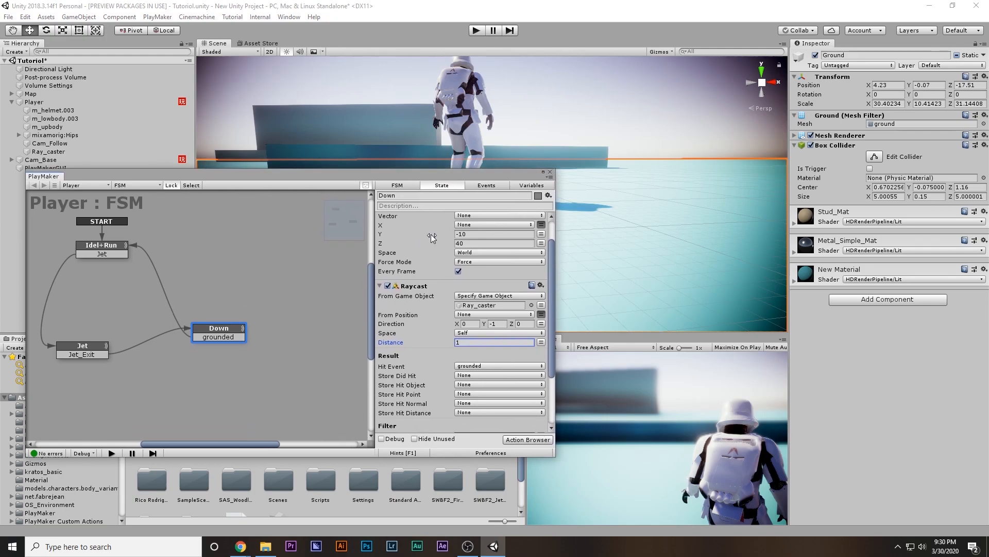
{"action": "left_click", "coordinate": [551, 172]}
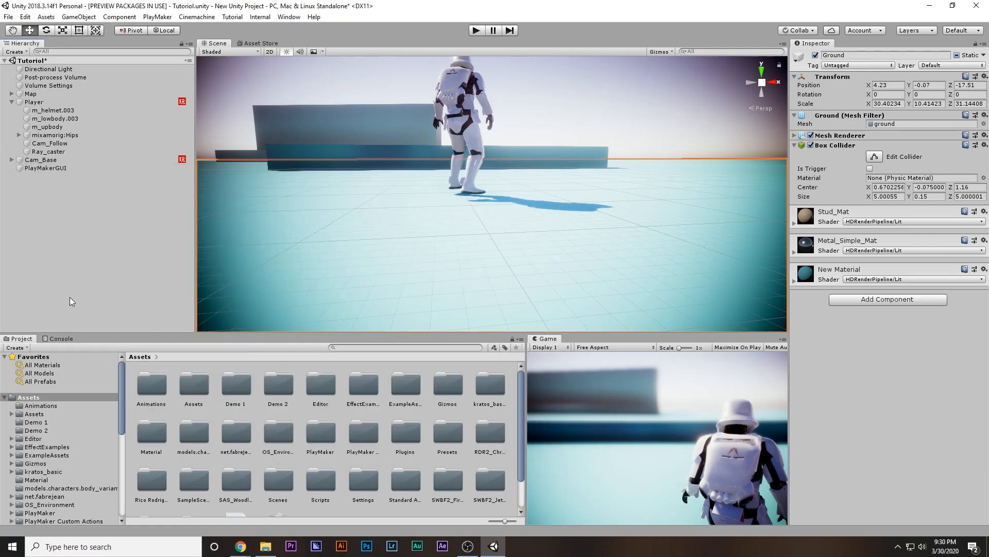
- Open the Tut animator controller from the Animations folder and make room beside its Idel and Fast Run states
{"action": "double_click", "coordinate": [146, 395]}
{"action": "double_click", "coordinate": [361, 430]}
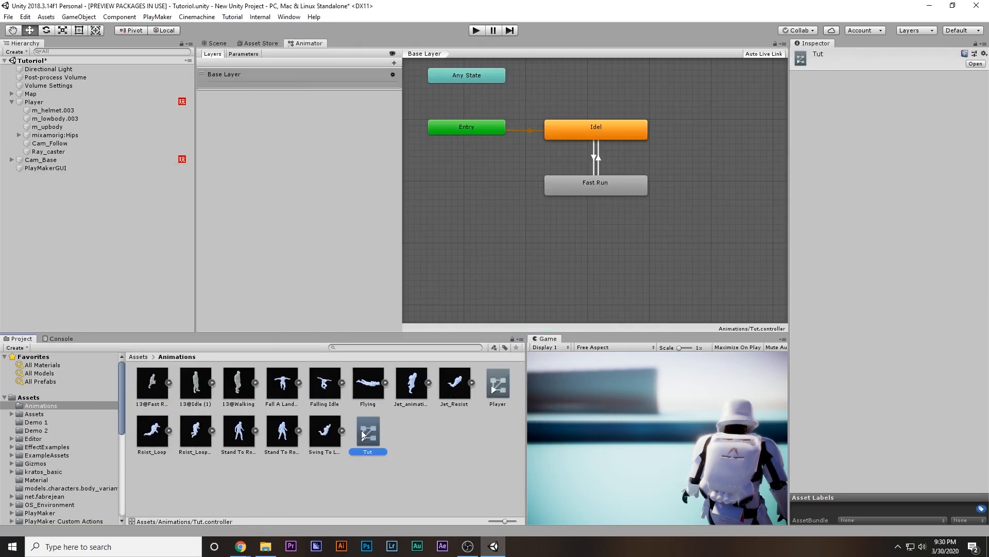
{"action": "left_click_drag", "start_coordinate": [598, 103], "coordinate": [618, 197]}
{"action": "middle_click_drag", "start_coordinate": [617, 197], "coordinate": [529, 230]}
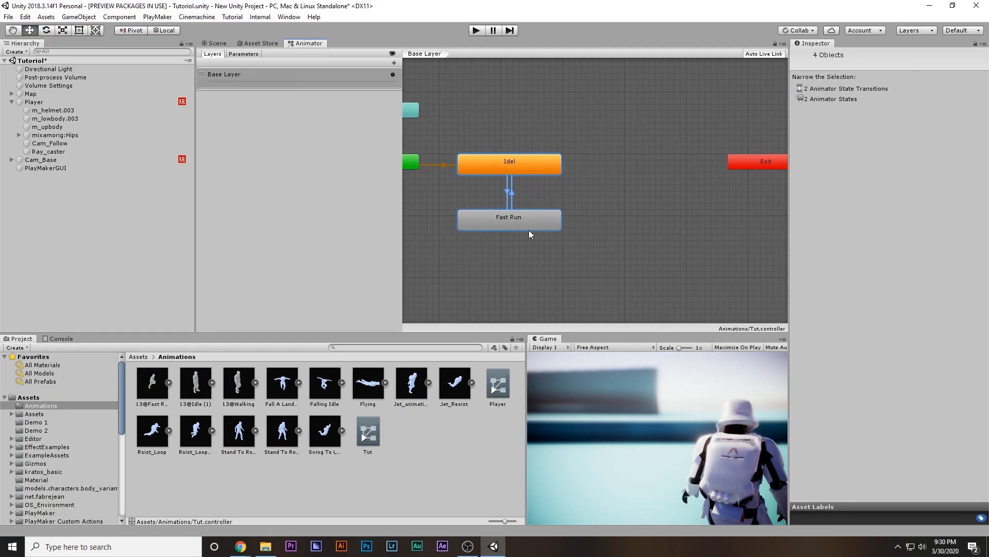
{"action": "left_click", "coordinate": [266, 545]}
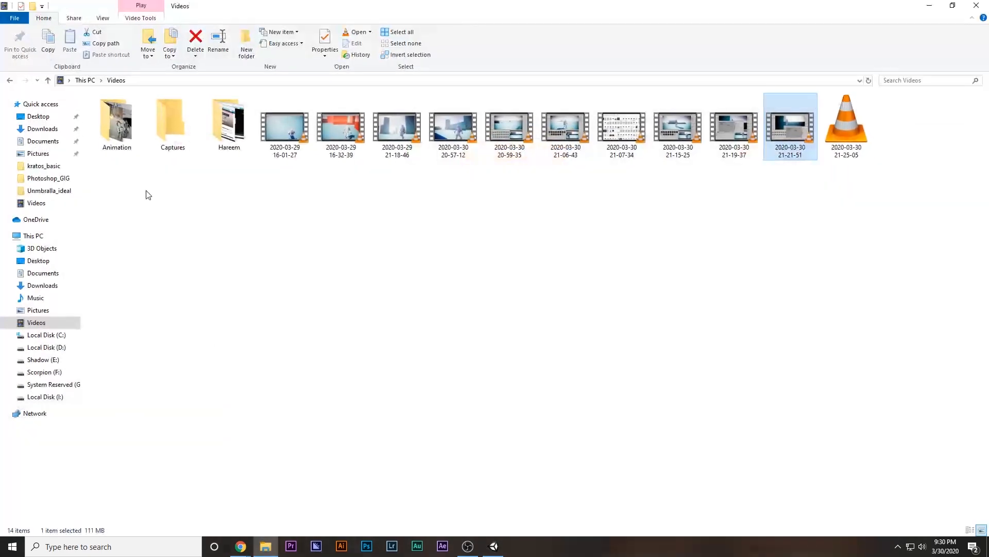
{"action": "double_click", "coordinate": [133, 128]}
{"action": "double_click", "coordinate": [123, 128]}
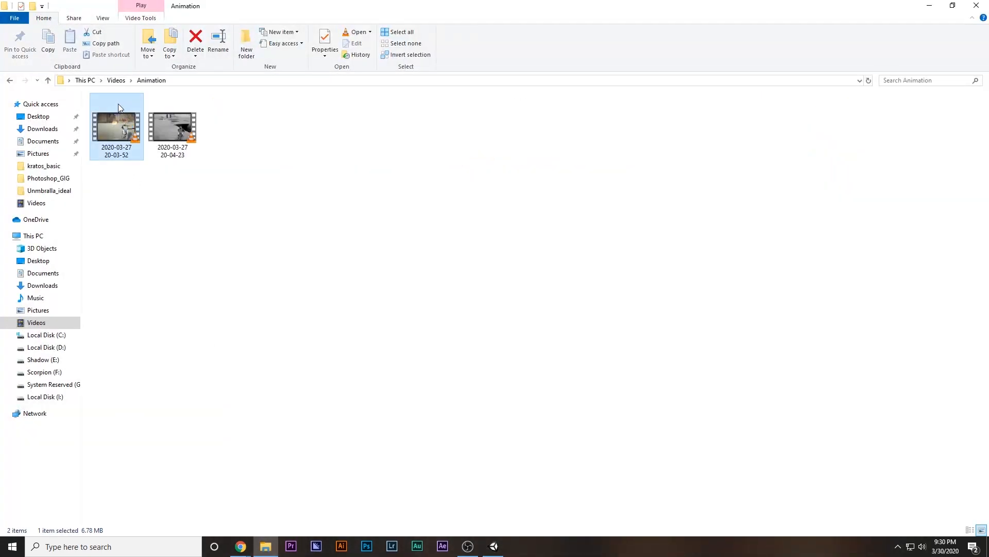
{"action": "scroll", "coordinate": [347, 235], "scroll_direction": "down", "scroll_amount": 4}
{"action": "key", "text": "space"}
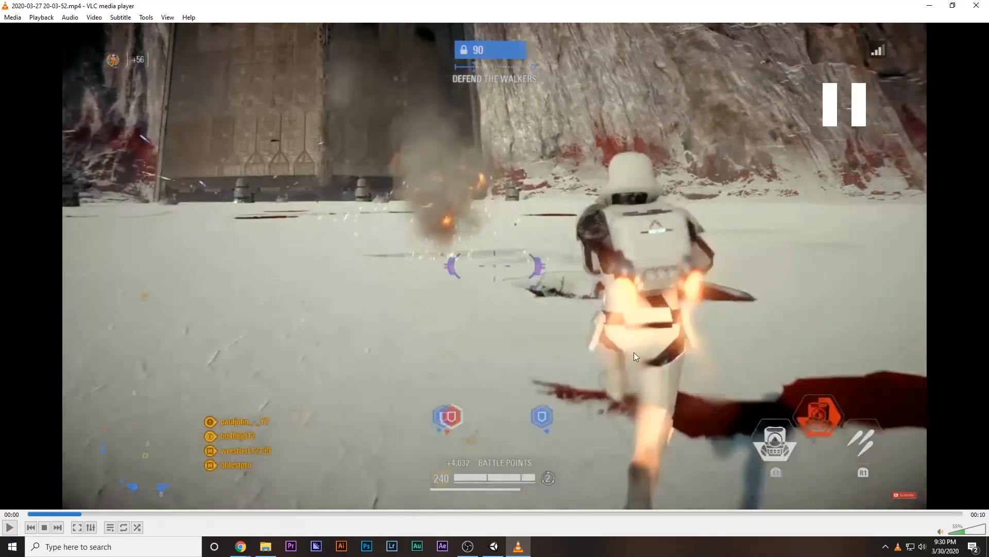
{"action": "left_click", "coordinate": [40, 514]}
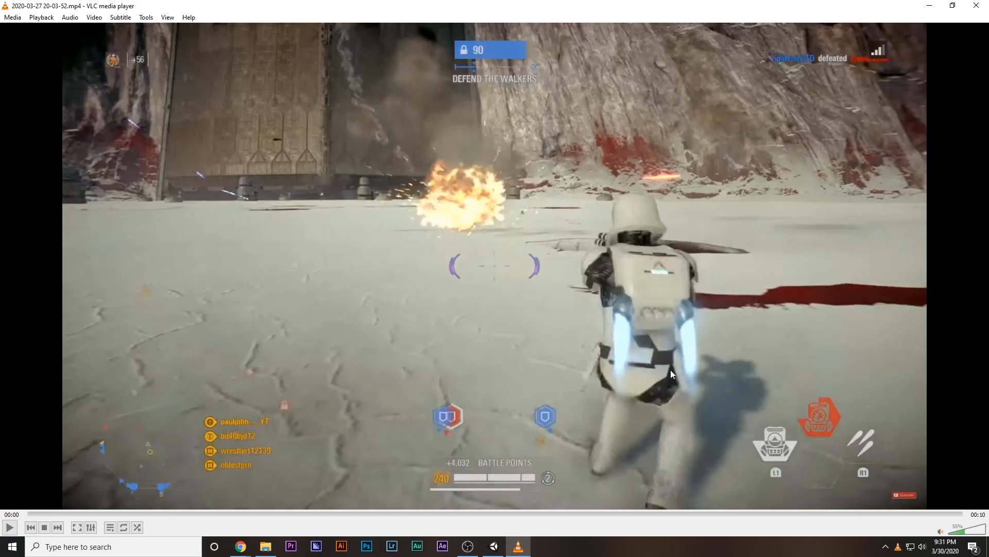
{"action": "key", "text": "space"}
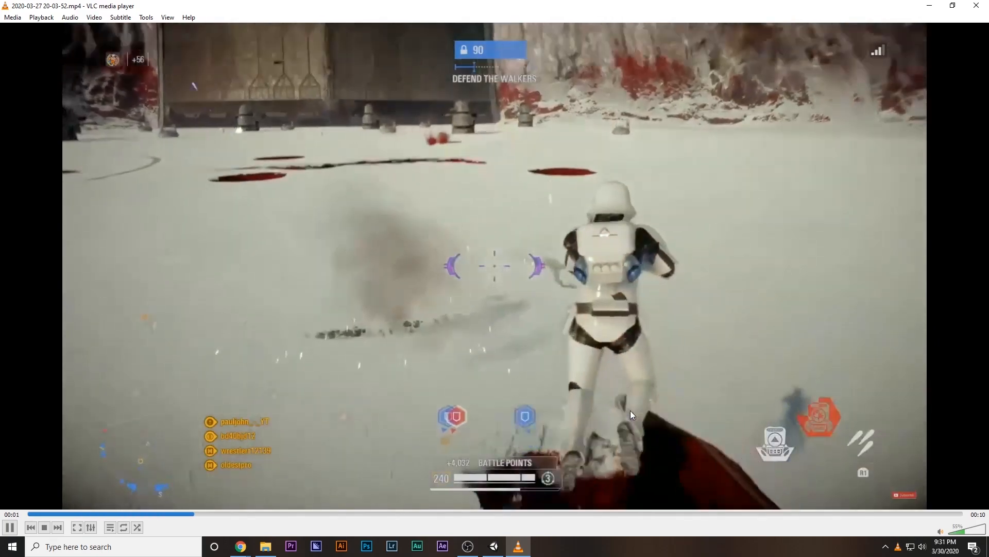
{"action": "key", "text": "space"}
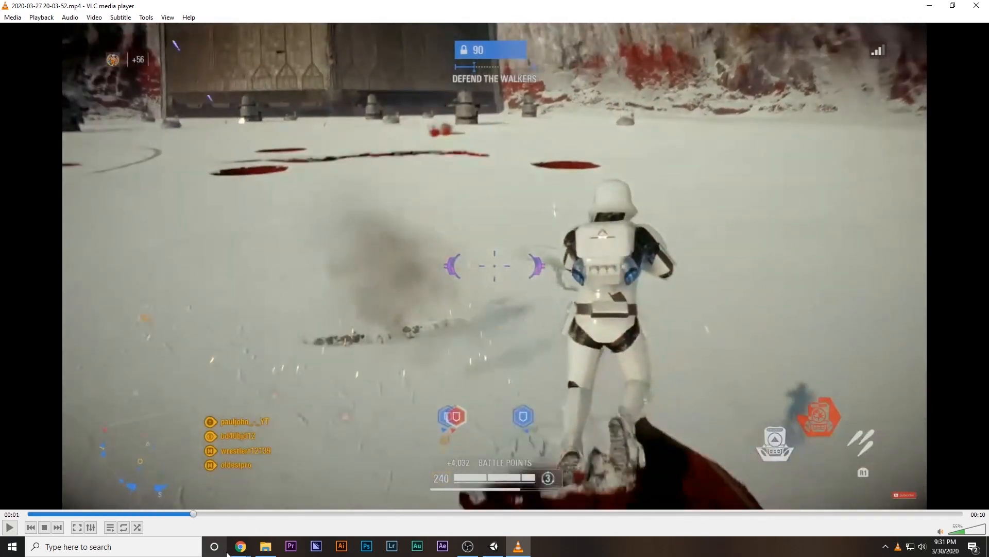
- Switch to Mixamo in Chrome, search the animations for jet, and look through them
{"action": "mouse_move", "coordinate": [241, 546]}
{"action": "left_click", "coordinate": [208, 506]}
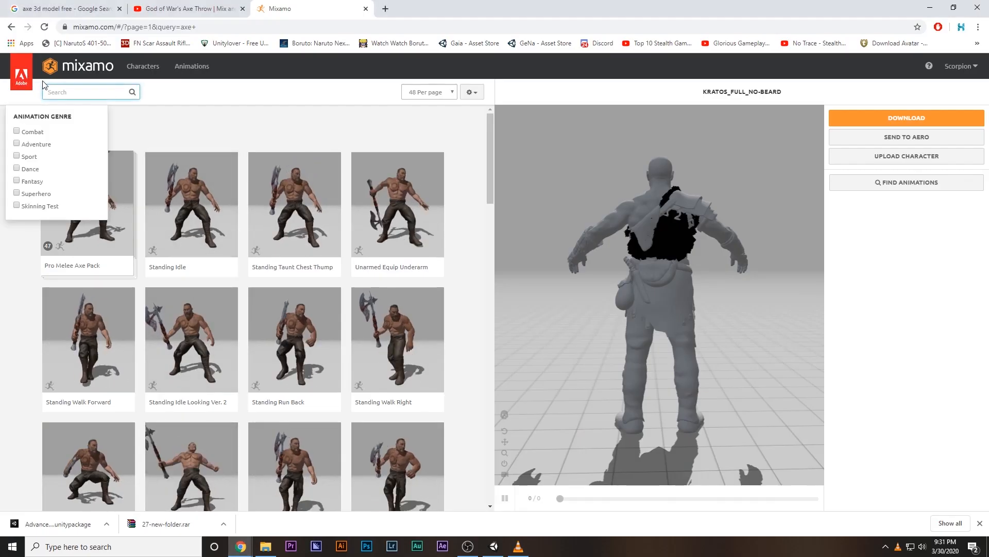
{"action": "type", "text": "jet"}
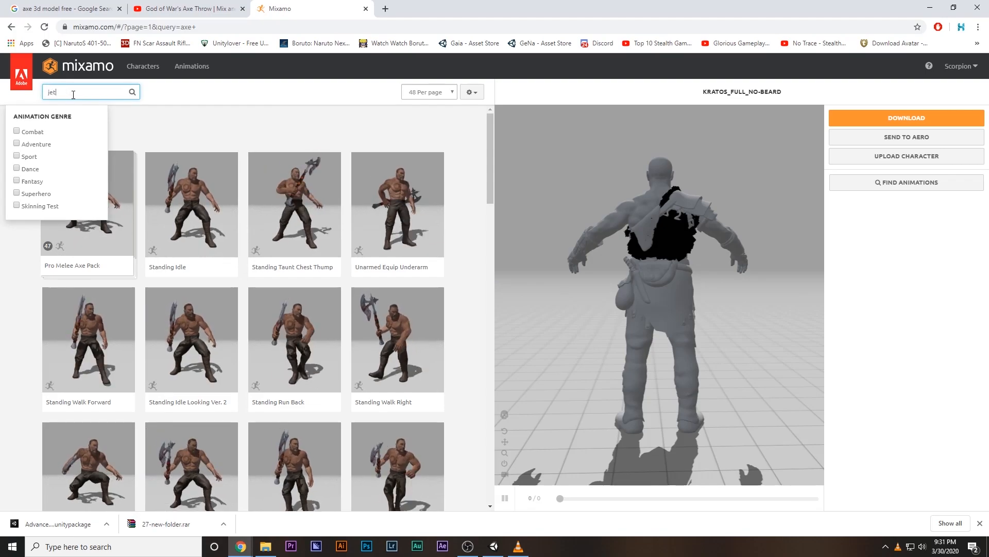
{"action": "left_click", "coordinate": [174, 102]}
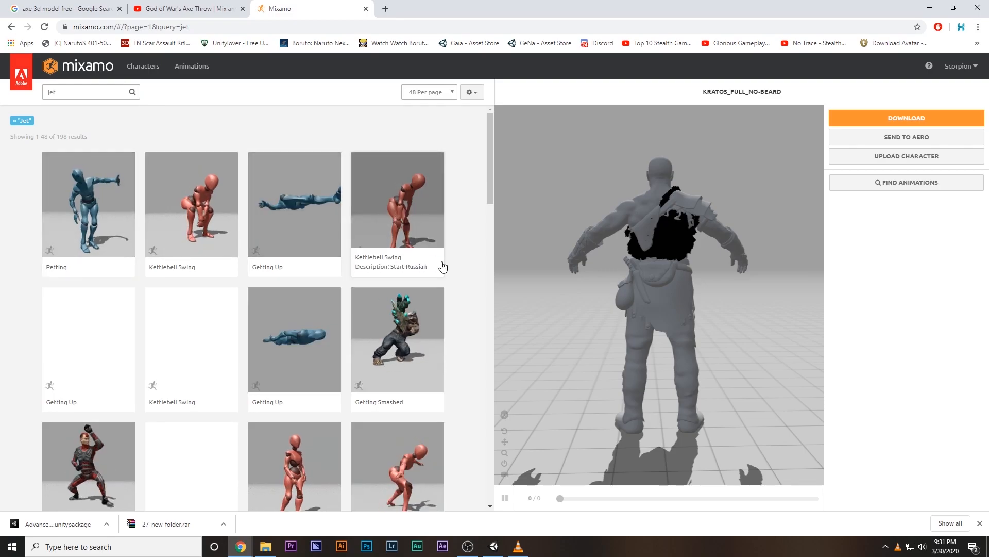
{"action": "scroll", "coordinate": [303, 428], "scroll_direction": "down", "scroll_amount": 4}
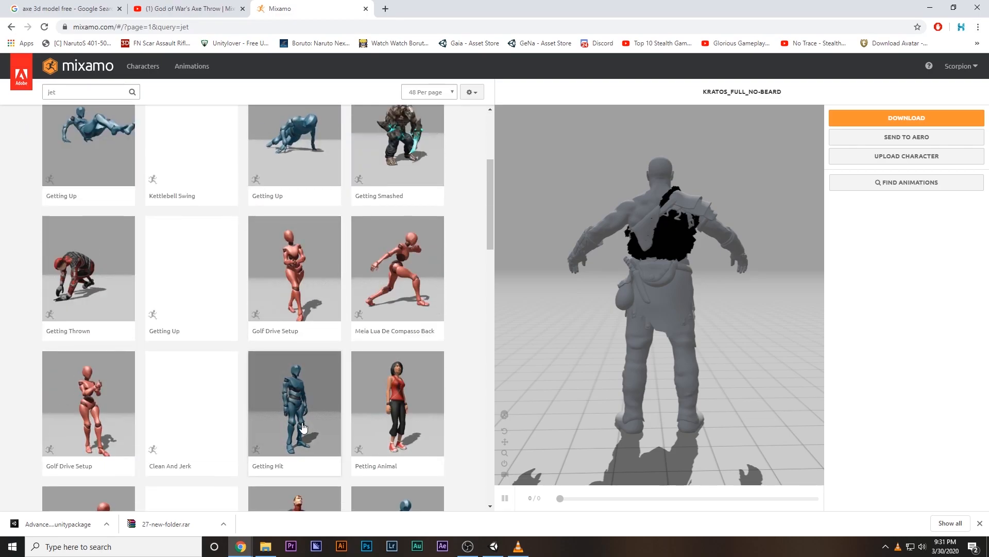
- Search Mixamo for fly and preview the Flying animation on the character with In Place enabled
{"action": "scroll", "coordinate": [303, 428], "scroll_direction": "up", "scroll_amount": 5}
{"action": "double_click", "coordinate": [70, 93]}
{"action": "type", "text": "Fly"}
{"action": "key", "text": "Return"}
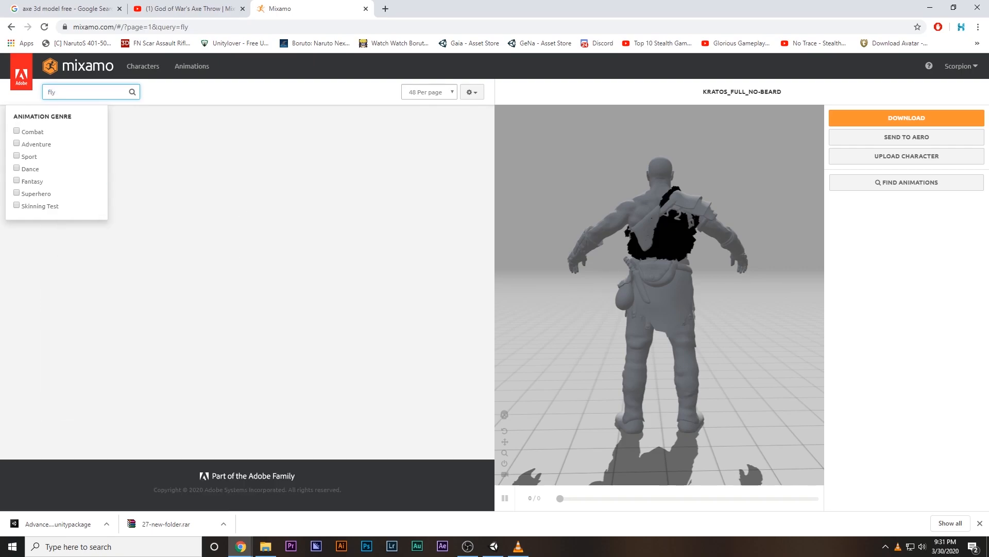
{"action": "left_click", "coordinate": [311, 85]}
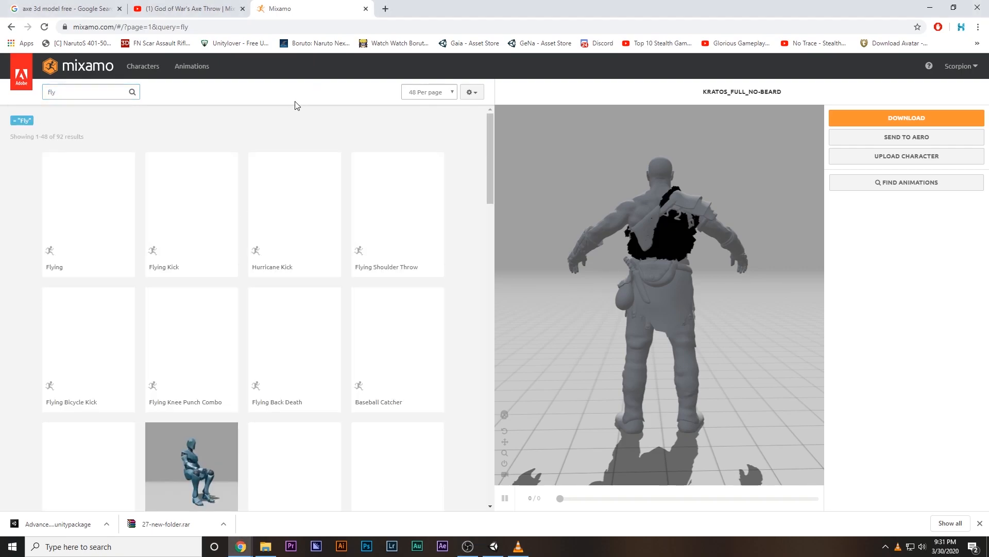
{"action": "left_click", "coordinate": [96, 212]}
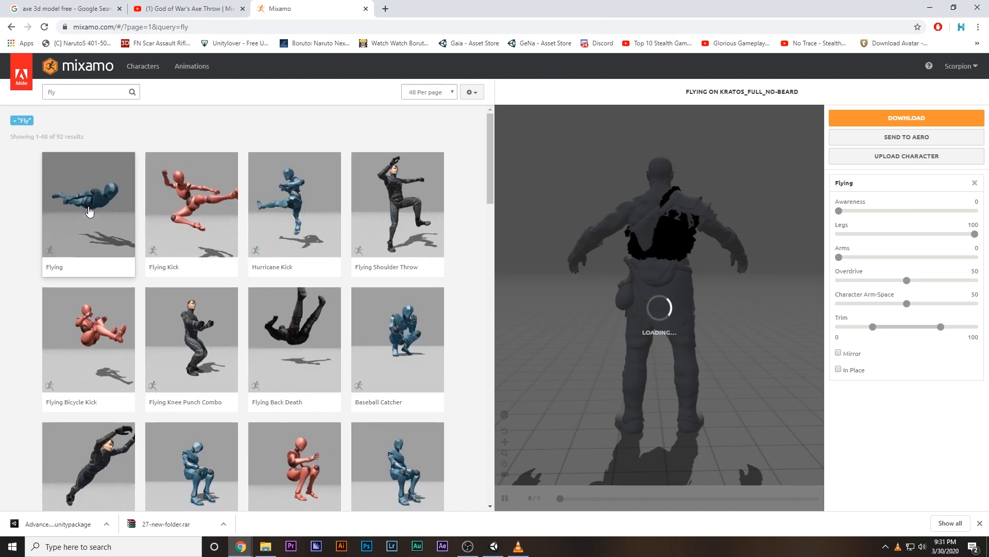
{"action": "left_click", "coordinate": [838, 369]}
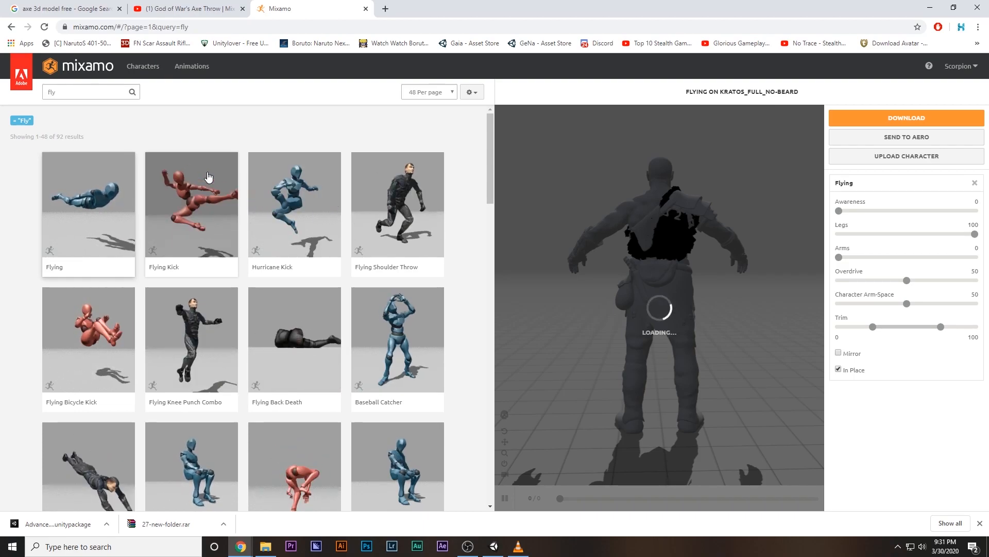
{"action": "left_click_drag", "start_coordinate": [685, 240], "coordinate": [538, 208]}
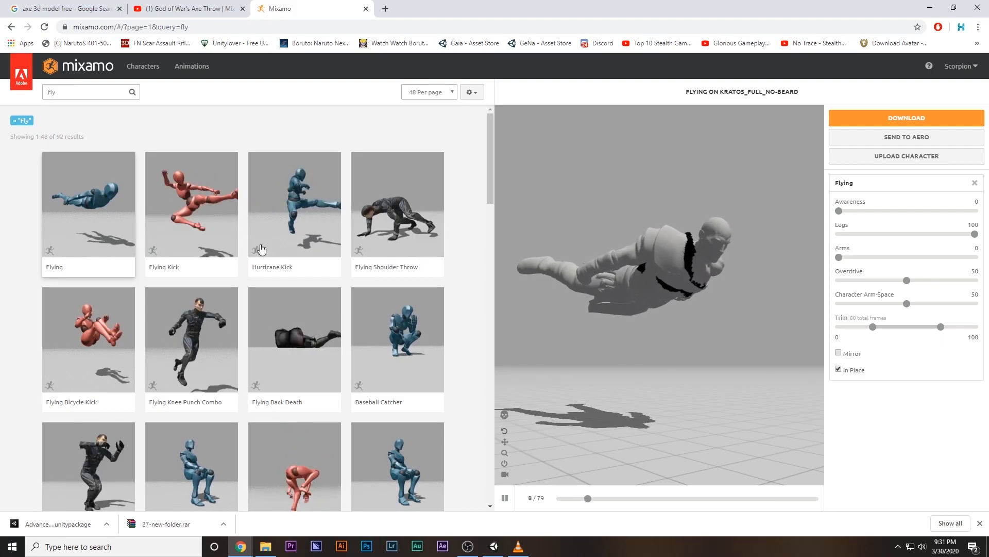
- Switch back to Unity, show Jet_animation's import settings, and enlarge the preview of its Start clip
{"action": "left_click", "coordinate": [494, 547]}
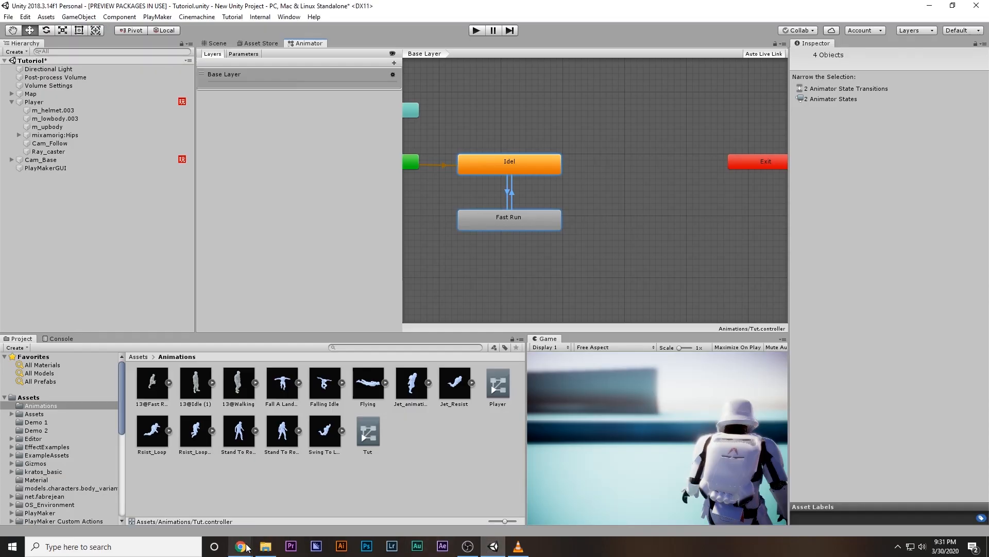
{"action": "mouse_move", "coordinate": [240, 546]}
{"action": "left_click", "coordinate": [413, 391]}
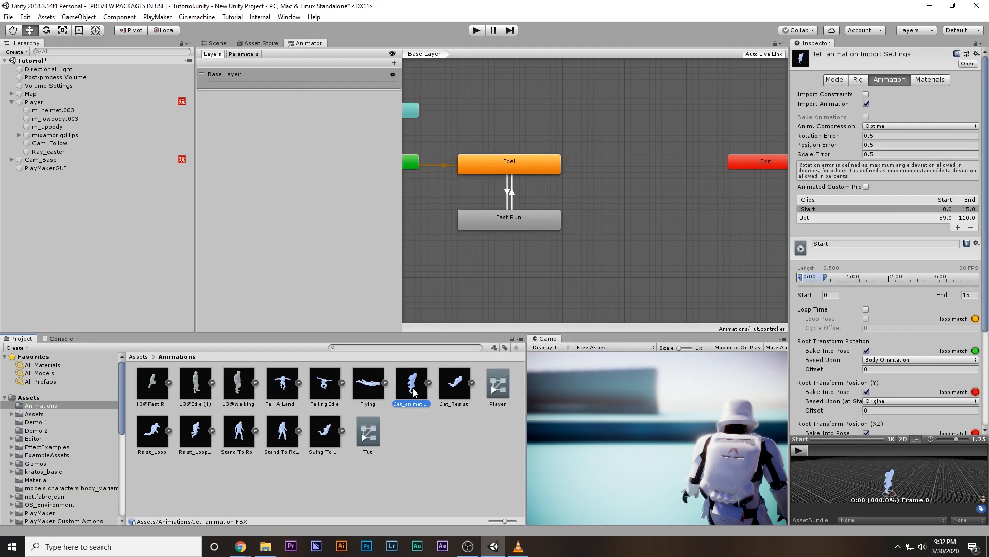
{"action": "left_click_drag", "start_coordinate": [871, 441], "coordinate": [867, 276]}
{"action": "left_click_drag", "start_coordinate": [791, 367], "coordinate": [762, 364]}
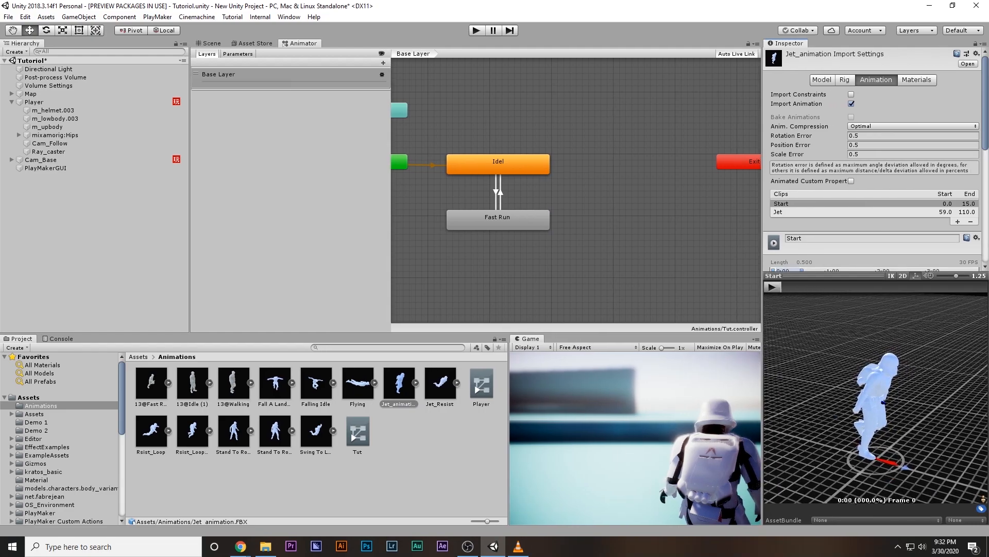
- Switch to VLC, play the jetpack takeoff in the reference clip for comparison, and return to Unity
{"action": "left_click", "coordinate": [518, 546]}
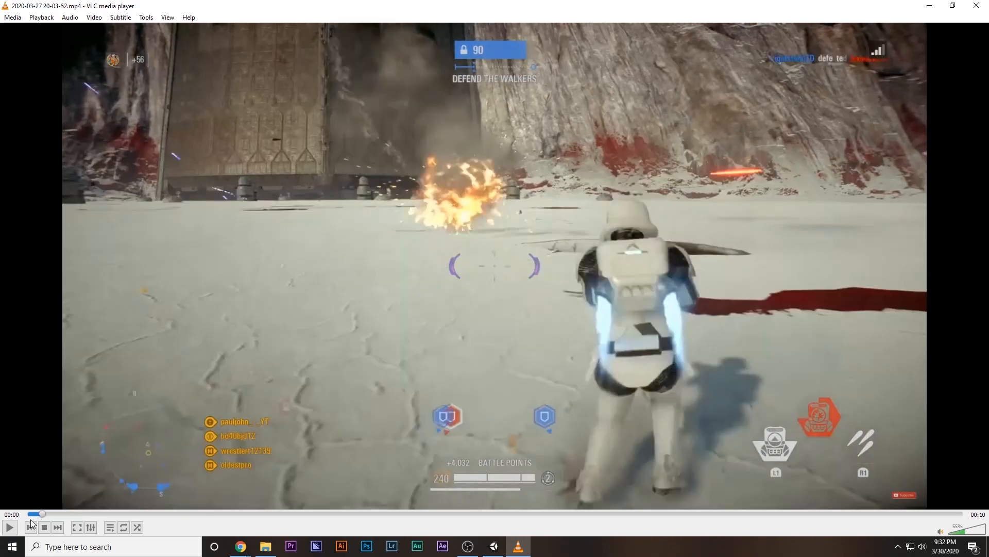
{"action": "left_click", "coordinate": [9, 527]}
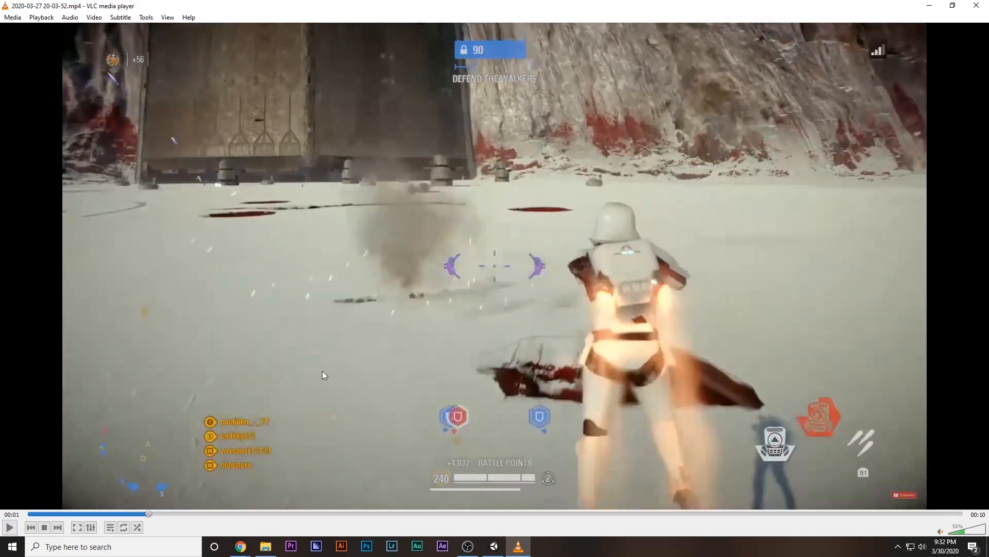
{"action": "left_click", "coordinate": [493, 547]}
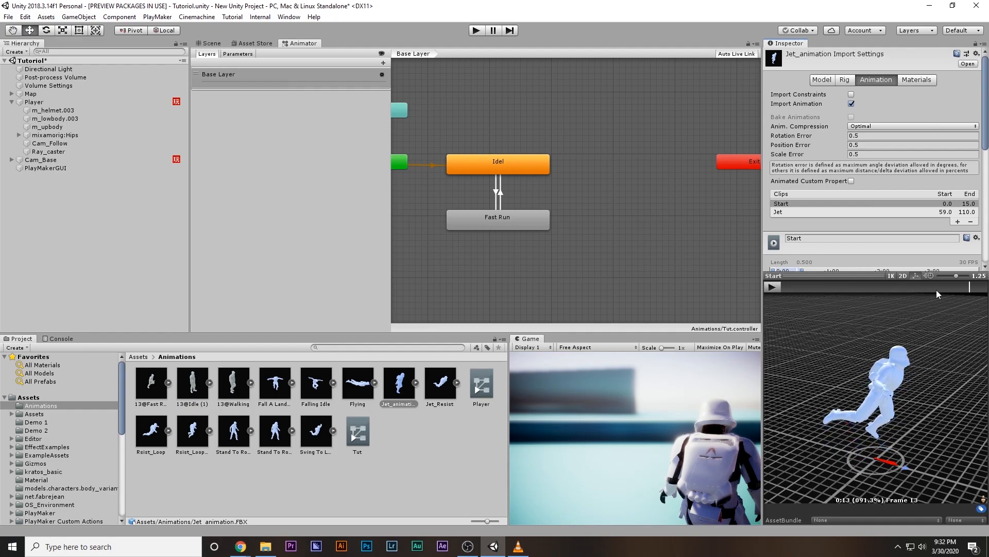
- Preview Jet_animation's Jet clip from different angles, then shrink the preview and Inspector again
{"action": "left_click", "coordinate": [784, 211]}
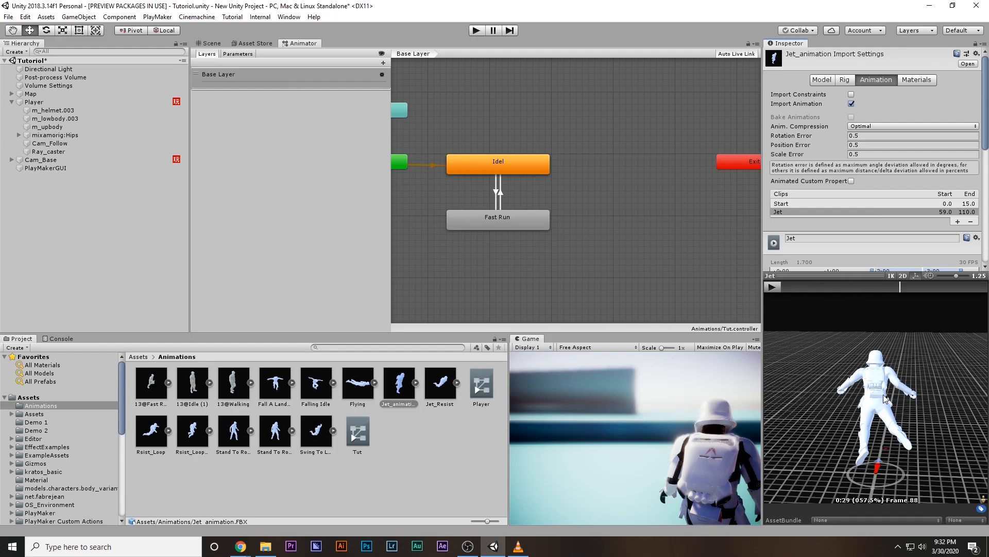
{"action": "mouse_move", "coordinate": [927, 394]}
{"action": "left_mouse_down"}
{"action": "mouse_move", "coordinate": [866, 415]}
{"action": "mouse_move", "coordinate": [891, 415]}
{"action": "mouse_move", "coordinate": [918, 385]}
{"action": "left_mouse_up"}
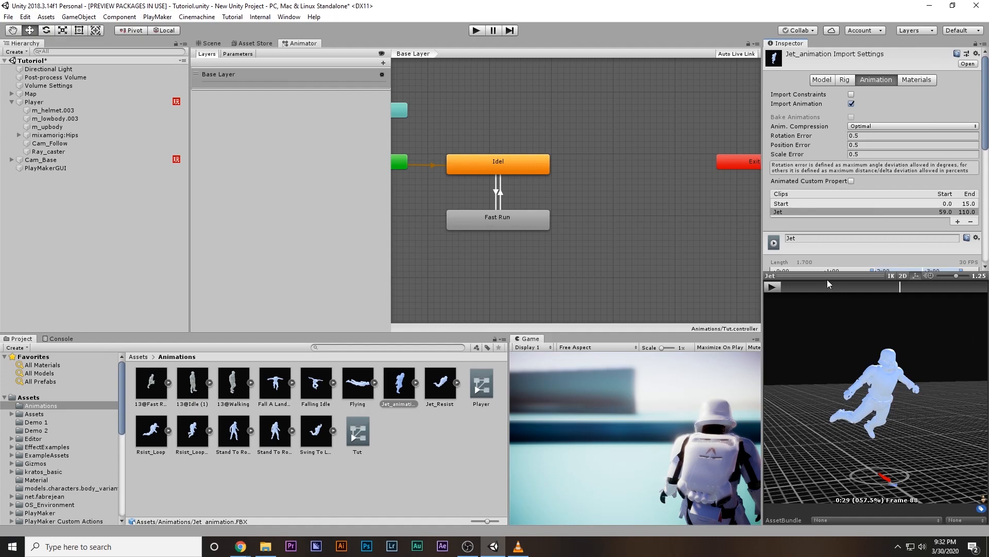
{"action": "left_click_drag", "start_coordinate": [829, 277], "coordinate": [840, 332]}
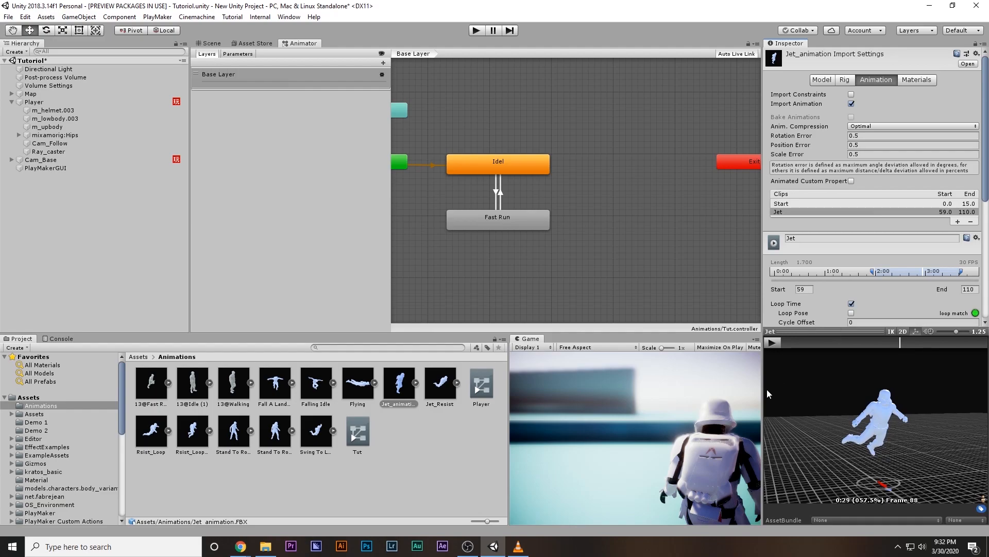
{"action": "left_click_drag", "start_coordinate": [765, 396], "coordinate": [791, 395]}
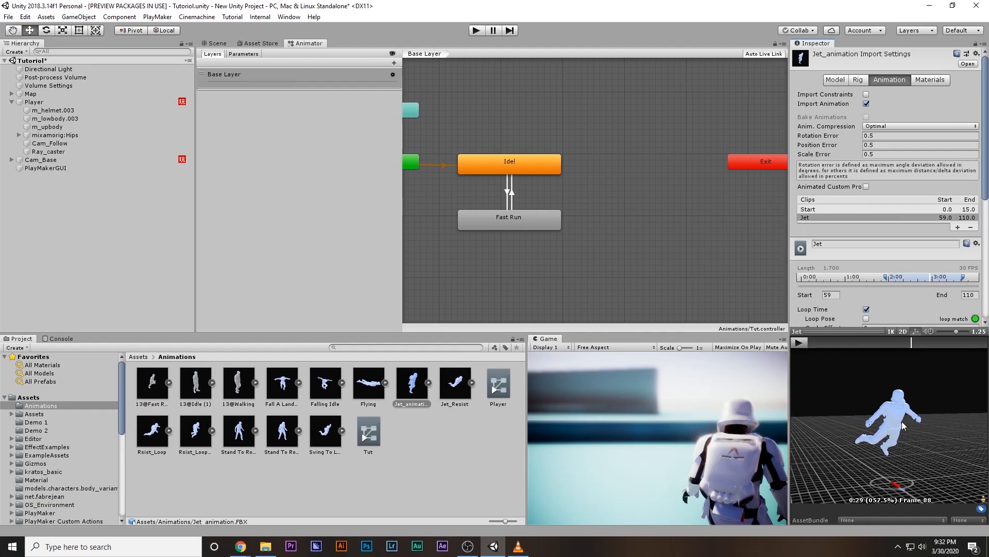
- Add Jet_animation's Start and Jet clips as states in the Tut controller and place them side by side above Exit
{"action": "left_click_drag", "start_coordinate": [407, 392], "coordinate": [652, 242]}
{"action": "scroll", "coordinate": [721, 181], "scroll_direction": "down", "scroll_amount": 2}
{"action": "left_click_drag", "start_coordinate": [577, 180], "coordinate": [665, 189]}
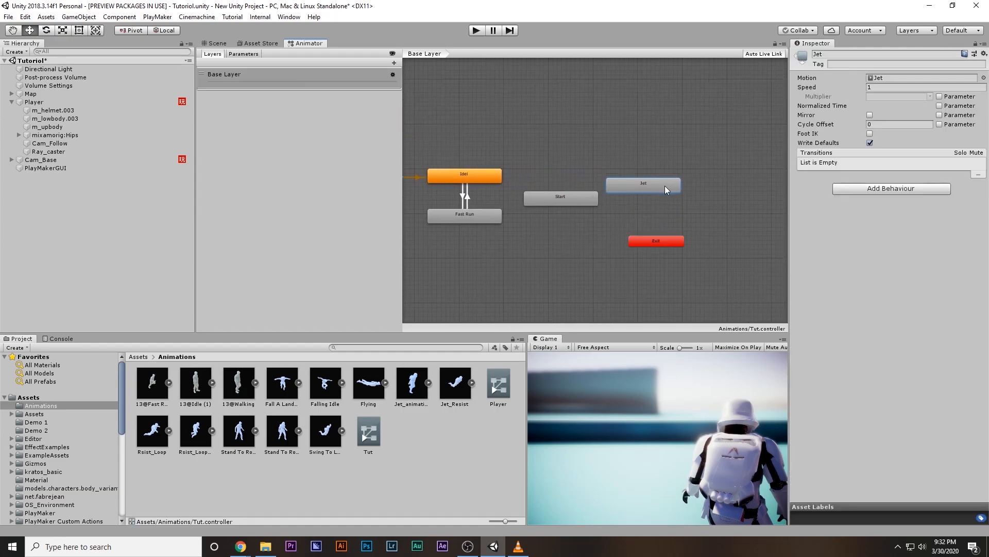
{"action": "left_click_drag", "start_coordinate": [545, 196], "coordinate": [551, 156]}
{"action": "left_click_drag", "start_coordinate": [651, 175], "coordinate": [660, 143]}
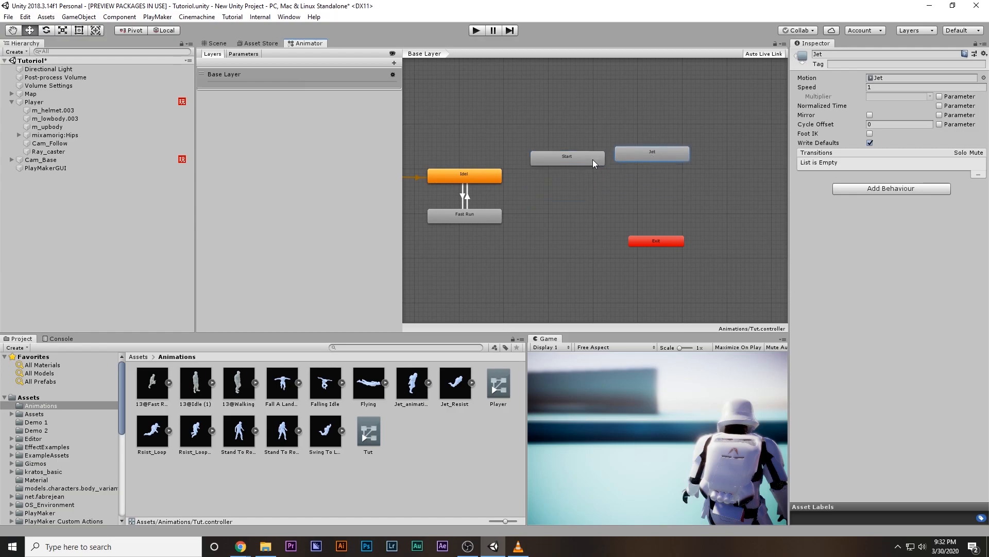
- Scrub through the Start state's clip in the preview, and create transitions from Idel and Fast Run to Start
{"action": "double_click", "coordinate": [593, 159]}
{"action": "left_click", "coordinate": [801, 342]}
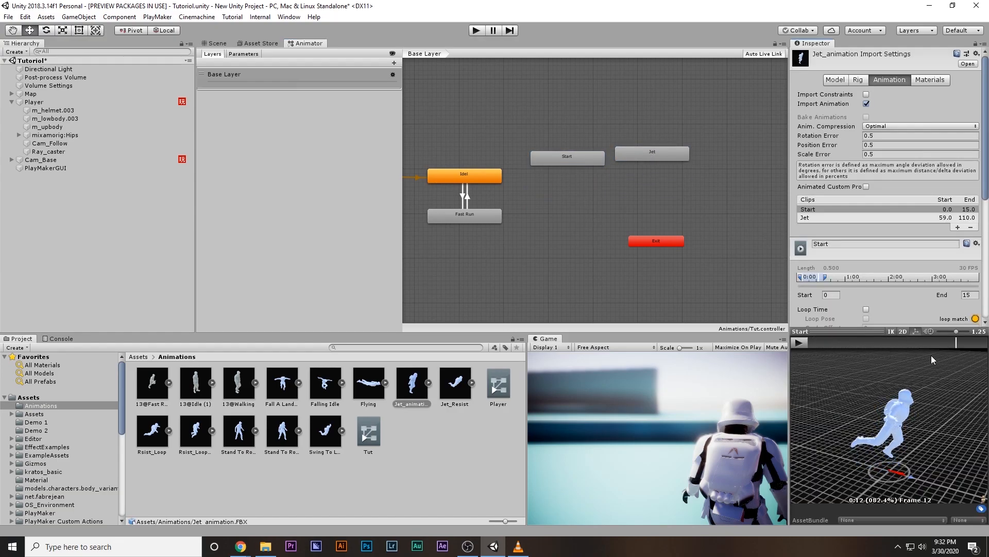
{"action": "scroll", "coordinate": [487, 177], "scroll_direction": "up", "scroll_amount": 1}
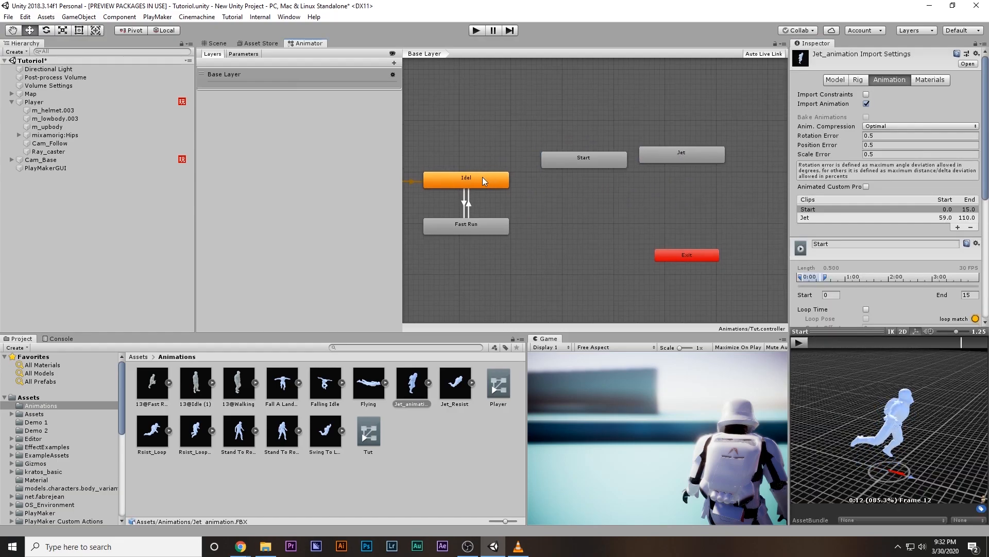
{"action": "right_click", "coordinate": [484, 178]}
{"action": "left_click", "coordinate": [492, 186]}
{"action": "left_click", "coordinate": [552, 164]}
{"action": "right_click", "coordinate": [470, 230]}
{"action": "left_click", "coordinate": [507, 236]}
{"action": "left_click", "coordinate": [555, 164]}
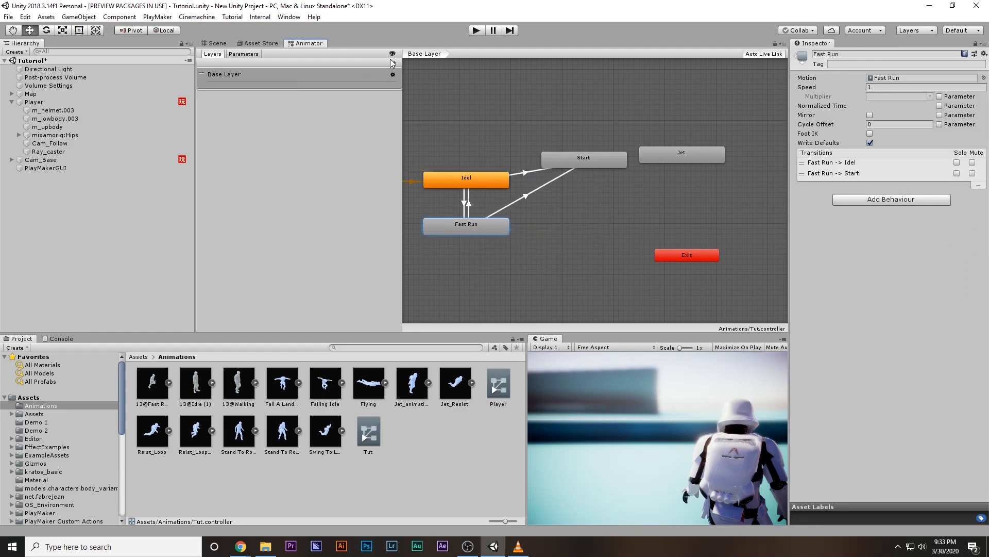
- Add a Bool parameter named Jet to the Tut animator controller
{"action": "left_click", "coordinate": [246, 54]}
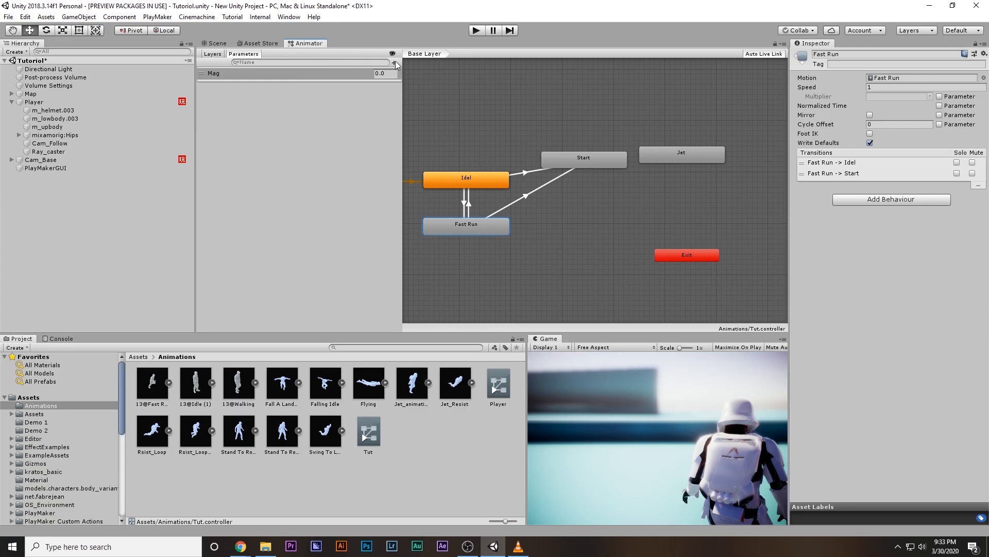
{"action": "left_click", "coordinate": [395, 62]}
{"action": "left_click", "coordinate": [405, 97]}
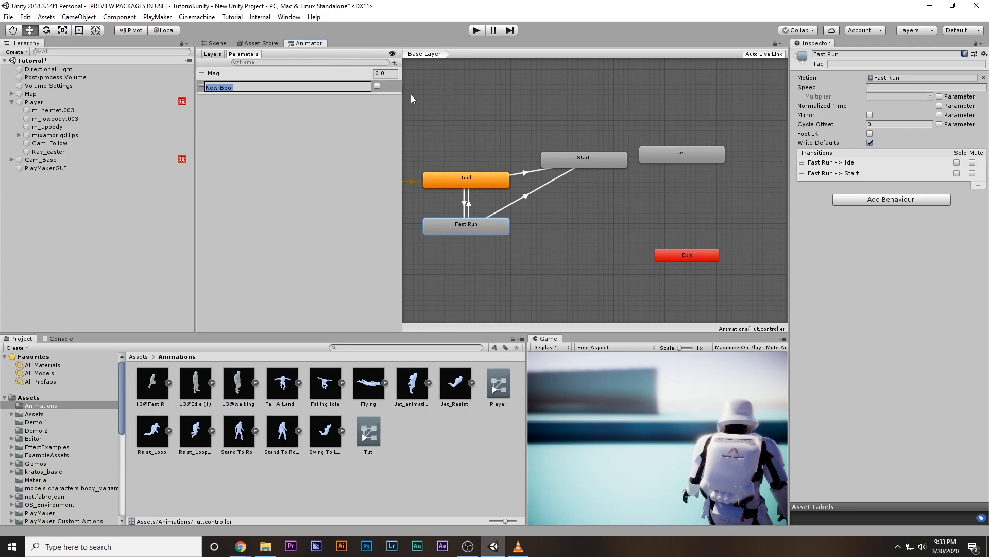
{"action": "type", "text": "Jet"}
{"action": "key", "text": "Return"}
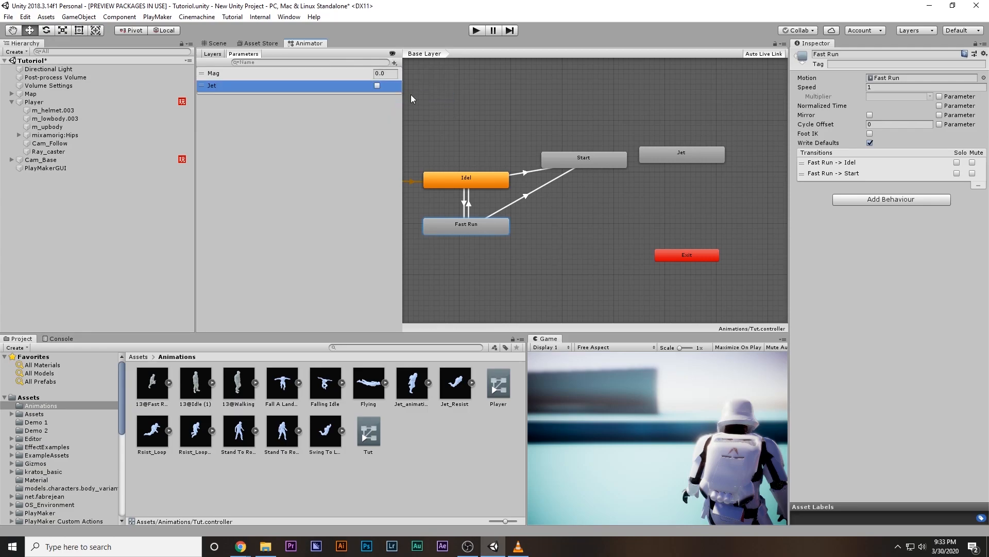
- Turn off Has Exit Time on the Idel to Start transition and add the condition Jet is true
{"action": "left_click", "coordinate": [532, 170]}
{"action": "left_click", "coordinate": [869, 136]}
{"action": "left_click", "coordinate": [965, 261]}
{"action": "left_click", "coordinate": [836, 248]}
{"action": "left_click", "coordinate": [852, 287]}
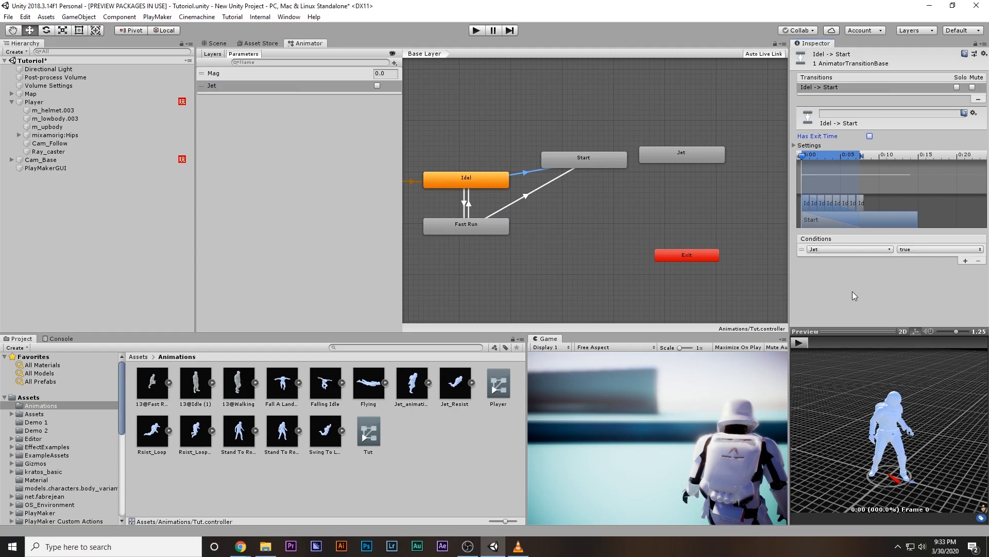
- Turn off Has Exit Time on the Fast Run to Start transition and add a condition on the Jet parameter
{"action": "left_click", "coordinate": [567, 162]}
{"action": "left_click", "coordinate": [526, 196]}
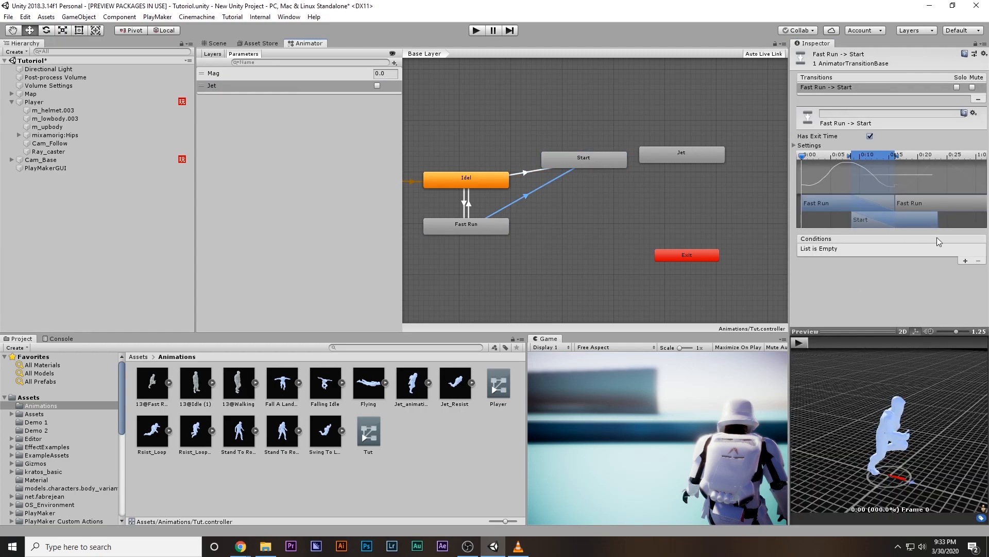
{"action": "left_click", "coordinate": [870, 136]}
{"action": "left_click", "coordinate": [966, 260]}
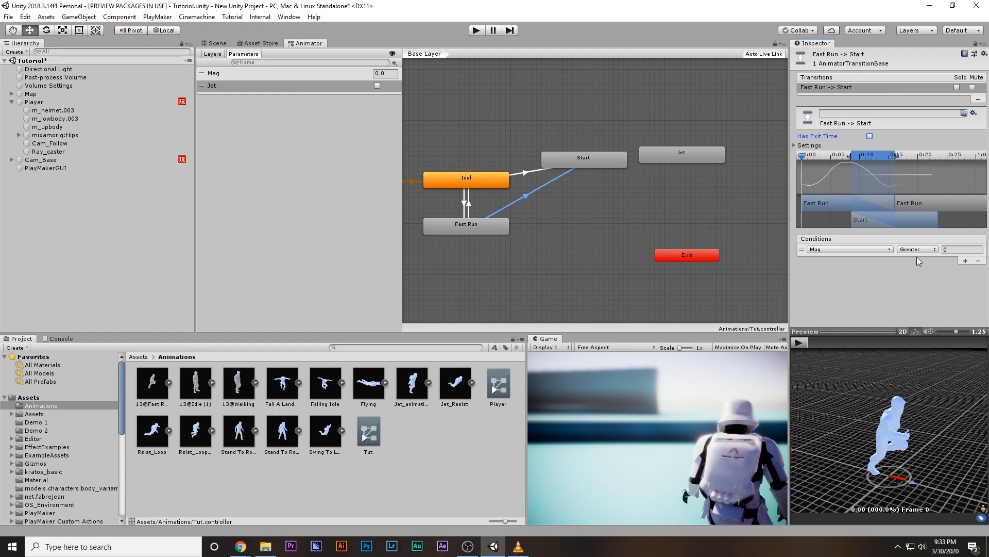
{"action": "left_click", "coordinate": [852, 249]}
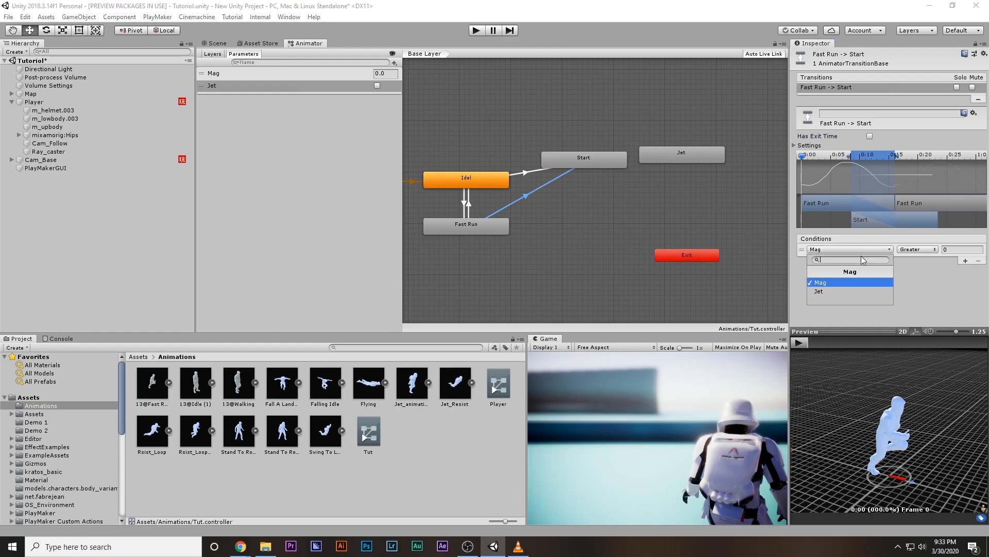
{"action": "left_click", "coordinate": [866, 289]}
- Create a transition from Start to Jet and move the Jet state level with Start, slightly farther from it
{"action": "left_click", "coordinate": [575, 159]}
{"action": "right_click", "coordinate": [575, 160]}
{"action": "left_click", "coordinate": [597, 164]}
{"action": "left_click", "coordinate": [685, 159]}
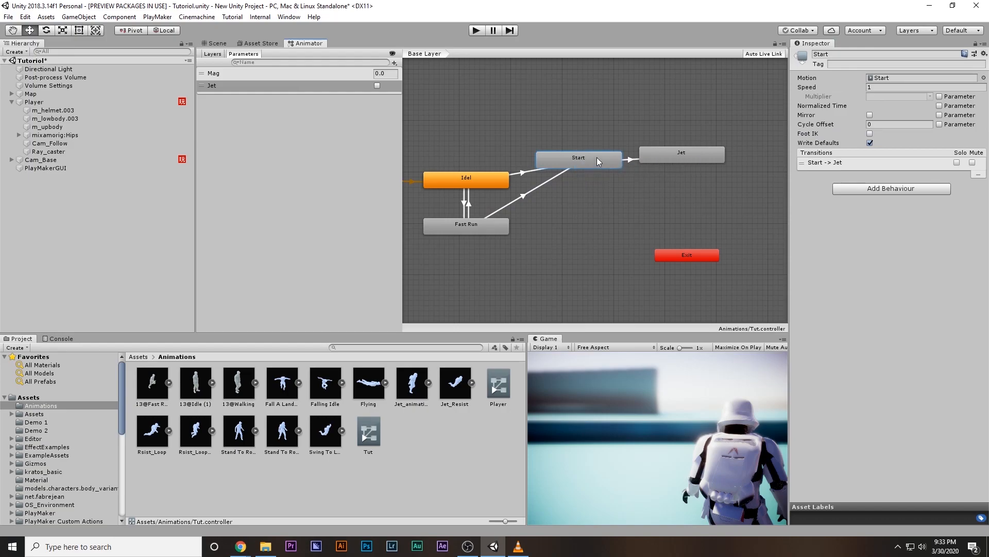
{"action": "left_click_drag", "start_coordinate": [664, 156], "coordinate": [679, 159]}
- Scrub through the Start to Jet transition's preview to examine the blend between the two clips
{"action": "left_click", "coordinate": [645, 162]}
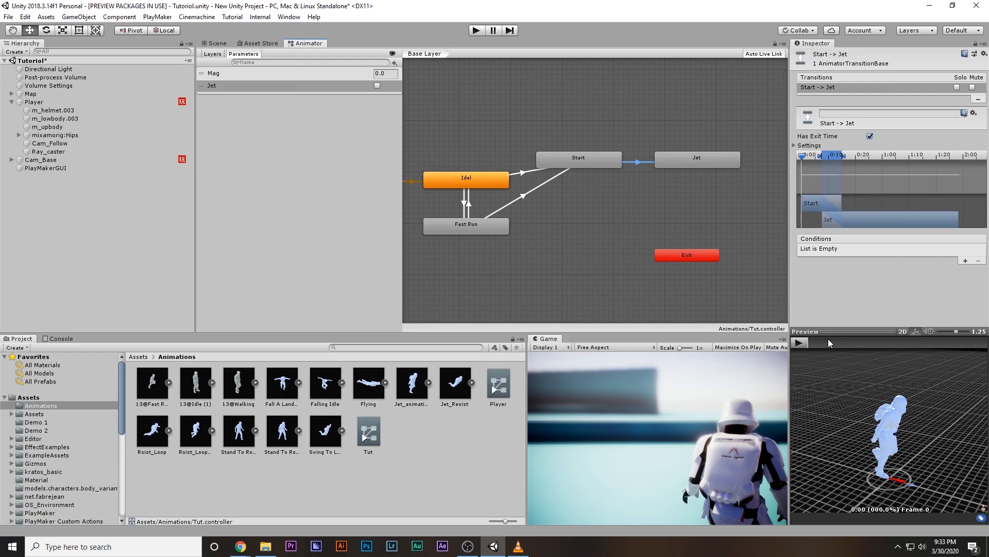
{"action": "left_click", "coordinate": [587, 164]}
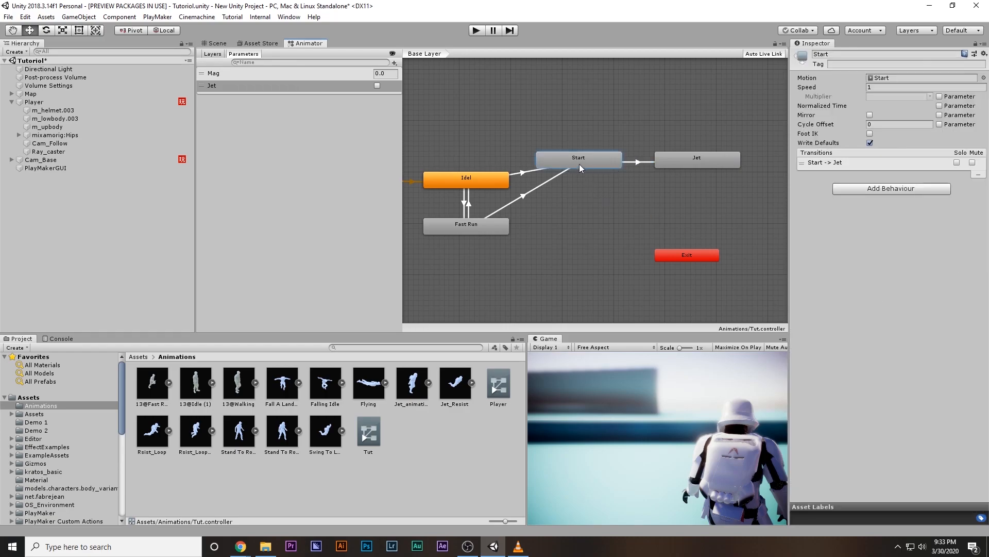
{"action": "left_click", "coordinate": [645, 162]}
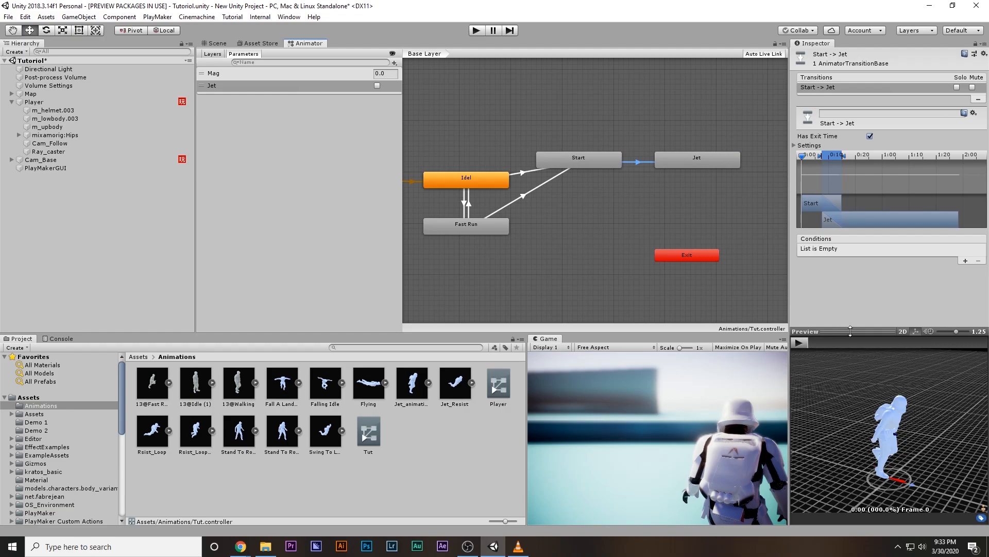
{"action": "left_click_drag", "start_coordinate": [817, 344], "coordinate": [945, 347]}
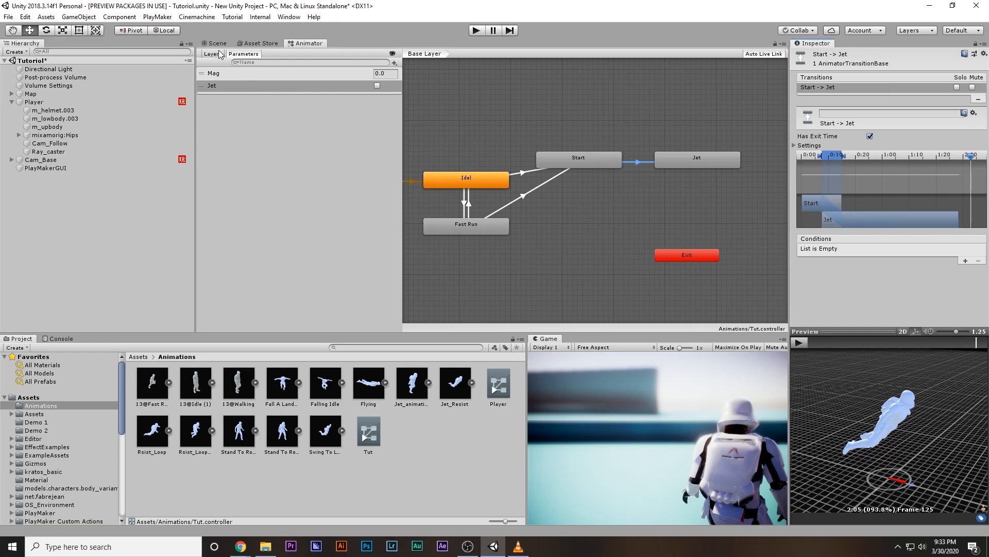
- Open the Player's FSM for editing and add a Set Animator Bool action to its Jet state
{"action": "left_click", "coordinate": [377, 86]}
{"action": "left_click", "coordinate": [34, 102]}
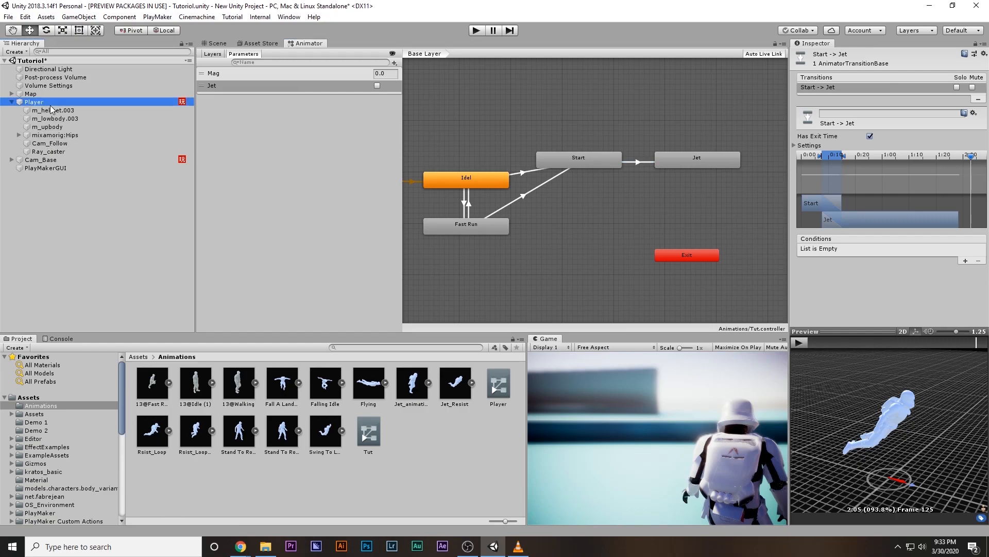
{"action": "left_click", "coordinate": [965, 223]}
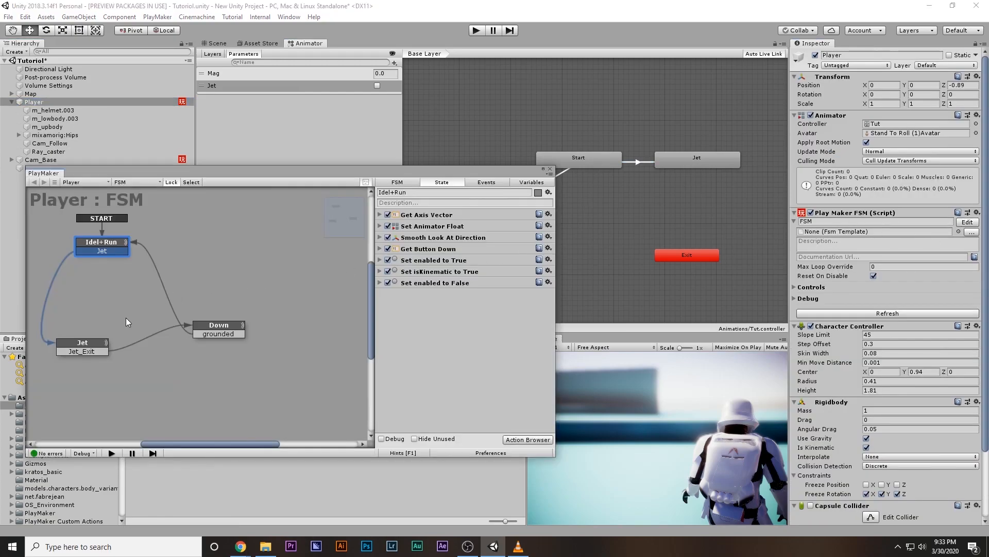
{"action": "left_click", "coordinate": [79, 349]}
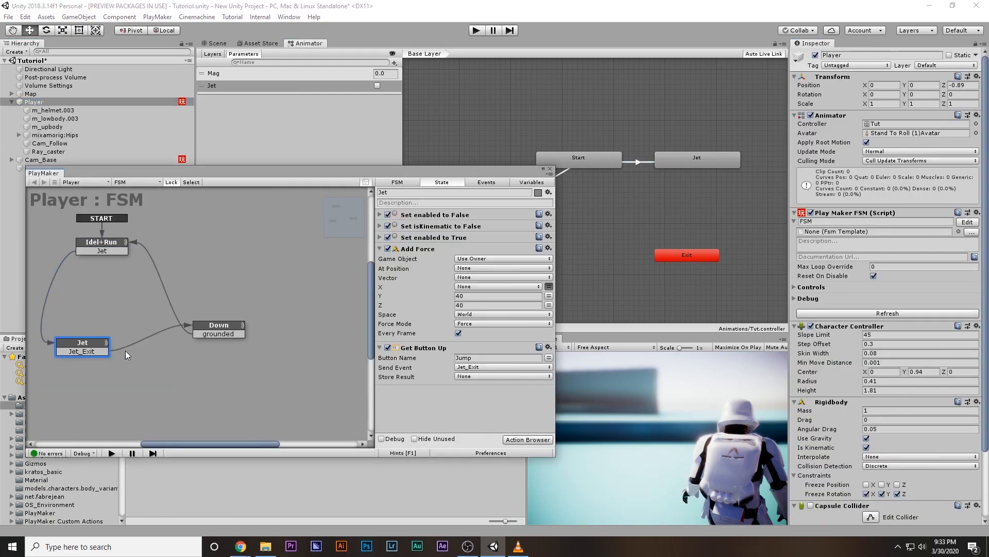
{"action": "left_click", "coordinate": [380, 249]}
{"action": "double_click", "coordinate": [432, 322]}
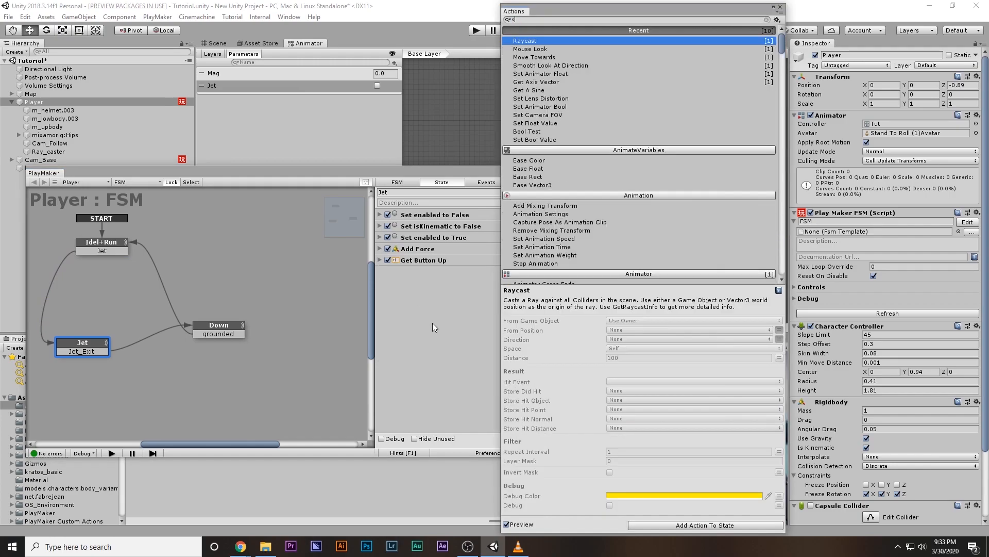
{"action": "type", "text": "set a"}
{"action": "double_click", "coordinate": [577, 48]}
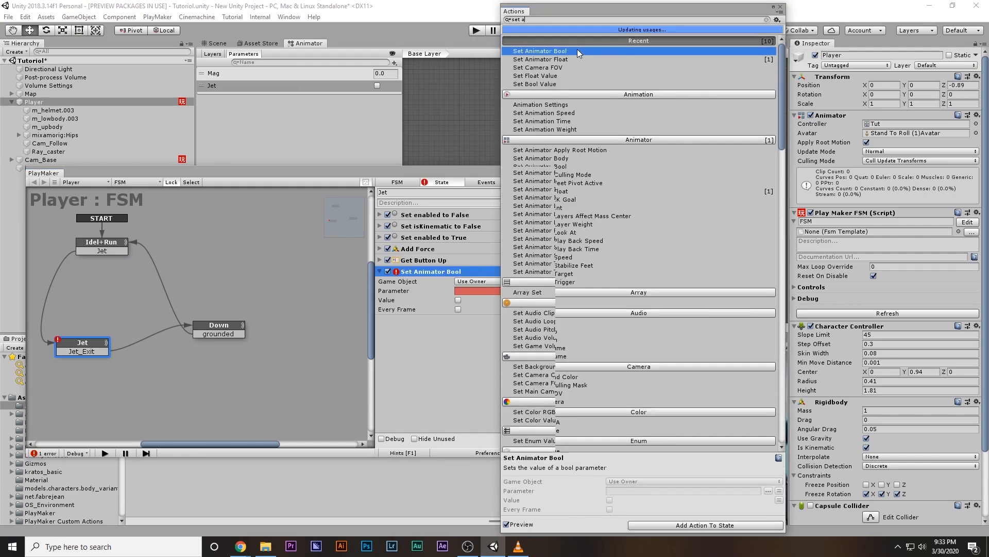
{"action": "left_click", "coordinate": [781, 8]}
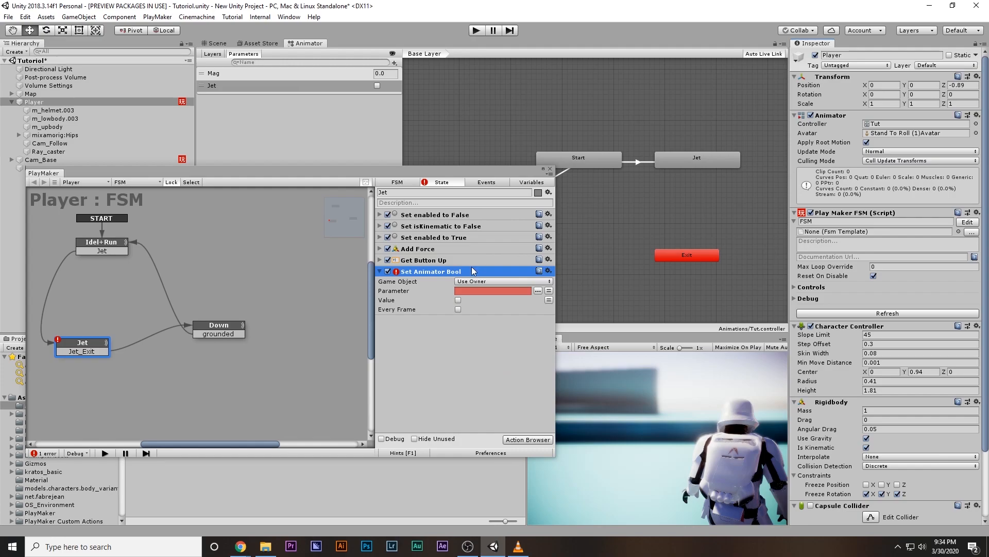
{"action": "left_click", "coordinate": [538, 290]}
{"action": "left_click", "coordinate": [570, 302]}
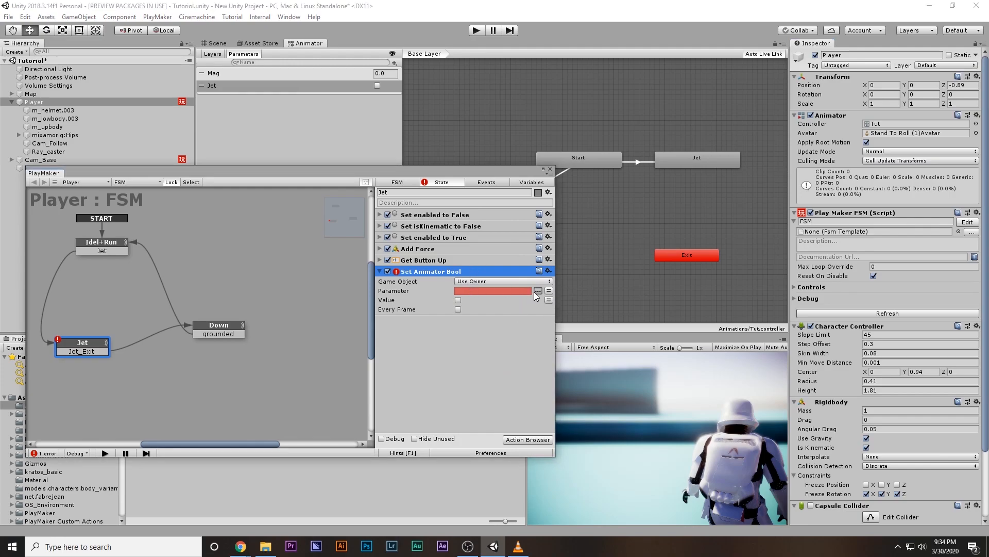
{"action": "left_click", "coordinate": [538, 291]}
{"action": "left_click", "coordinate": [973, 232]}
{"action": "left_click", "coordinate": [537, 290]}
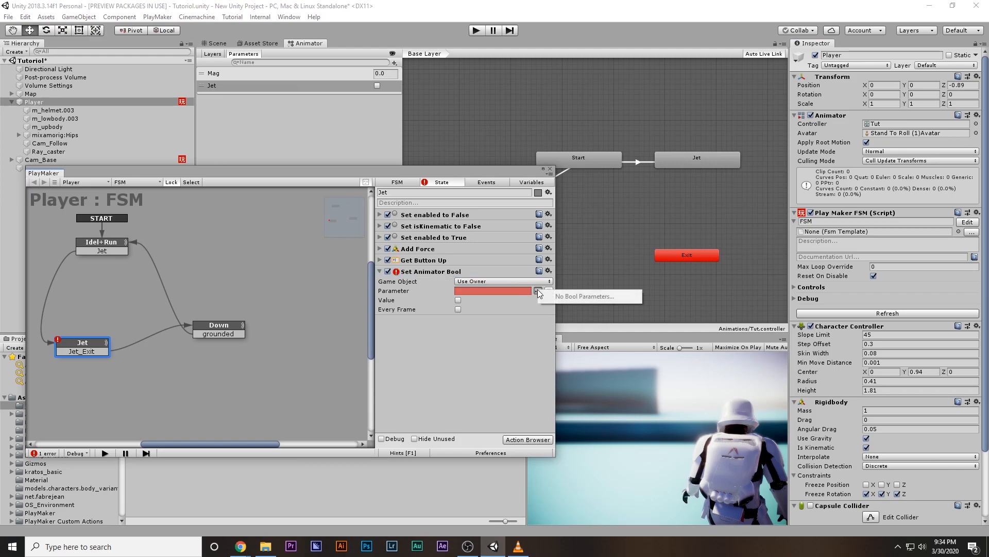
{"action": "left_click", "coordinate": [495, 290]}
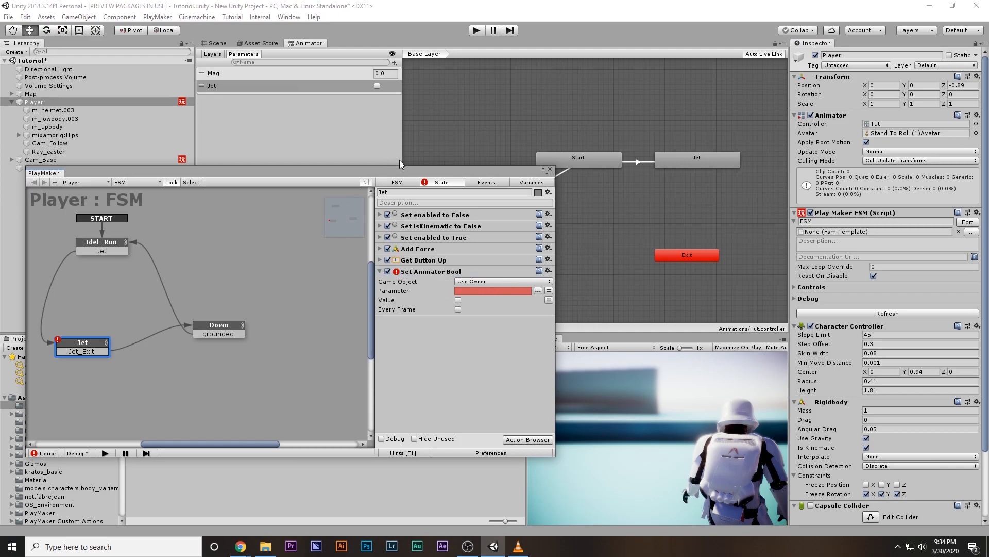
- Set the Jet state's Set Animator Bool action to parameter Jet with its Value enabled
{"action": "left_click", "coordinate": [462, 291]}
{"action": "type", "text": "Jet"}
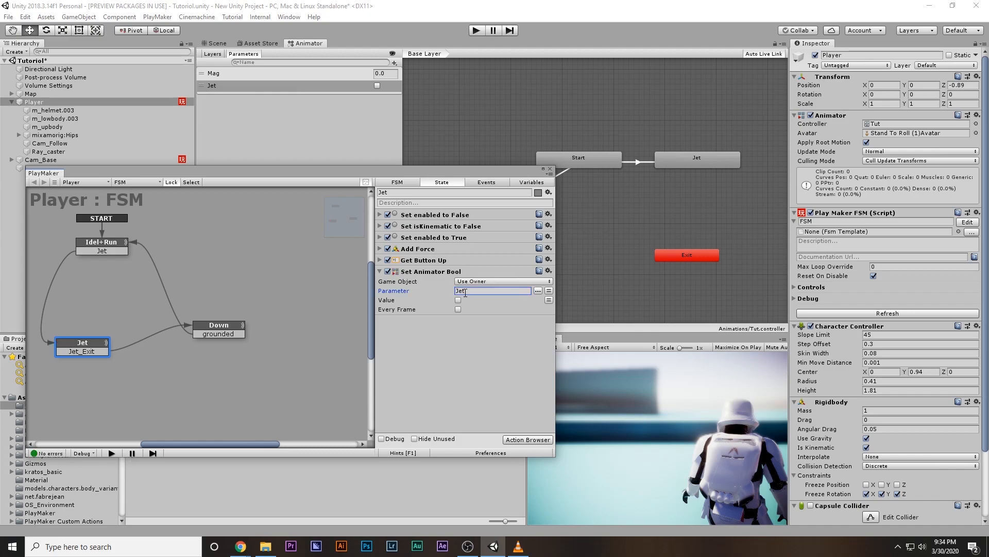
{"action": "left_click", "coordinate": [459, 301]}
- Copy the Set Animator Bool action from the Jet state into Idel+Run and disable its Value there
{"action": "left_click", "coordinate": [429, 273]}
{"action": "left_click", "coordinate": [115, 246]}
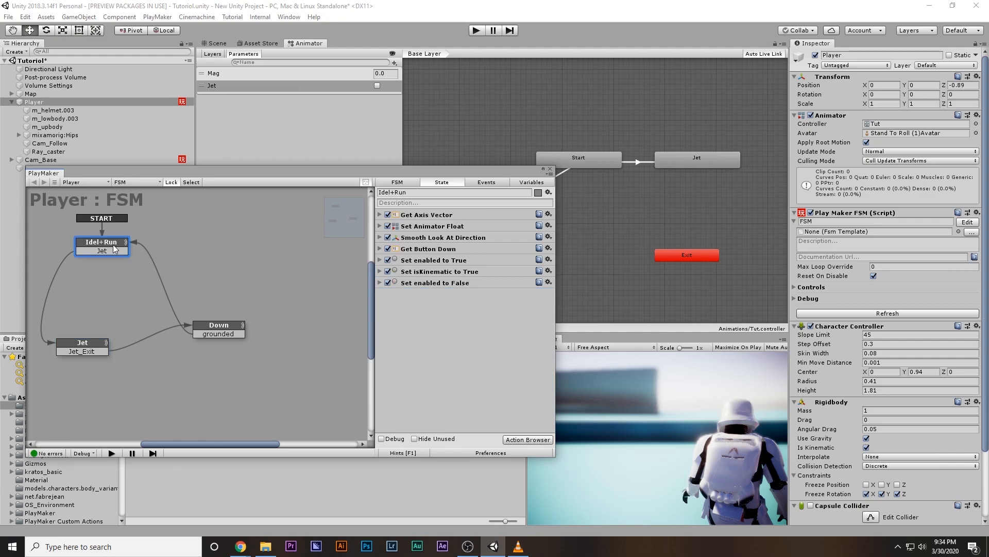
{"action": "left_click", "coordinate": [356, 338]}
{"action": "left_click", "coordinate": [115, 245]}
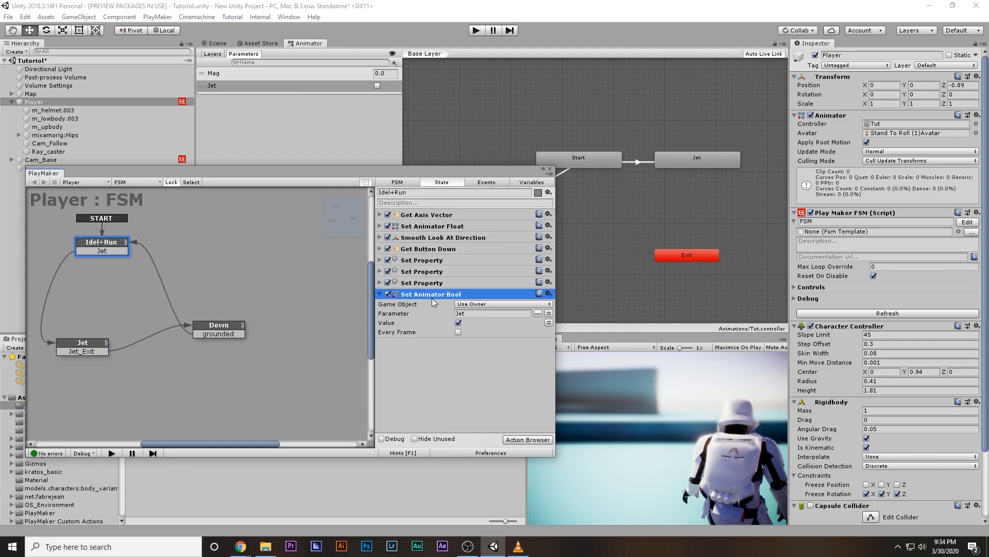
{"action": "left_click", "coordinate": [457, 322]}
{"action": "left_click", "coordinate": [434, 359]}
- Copy the disabled Jet Set Animator Bool action from Idel+Run into the Down state, collapsing Down's other actions
{"action": "left_click", "coordinate": [424, 295]}
{"action": "left_click", "coordinate": [218, 333]}
{"action": "left_click", "coordinate": [379, 214]}
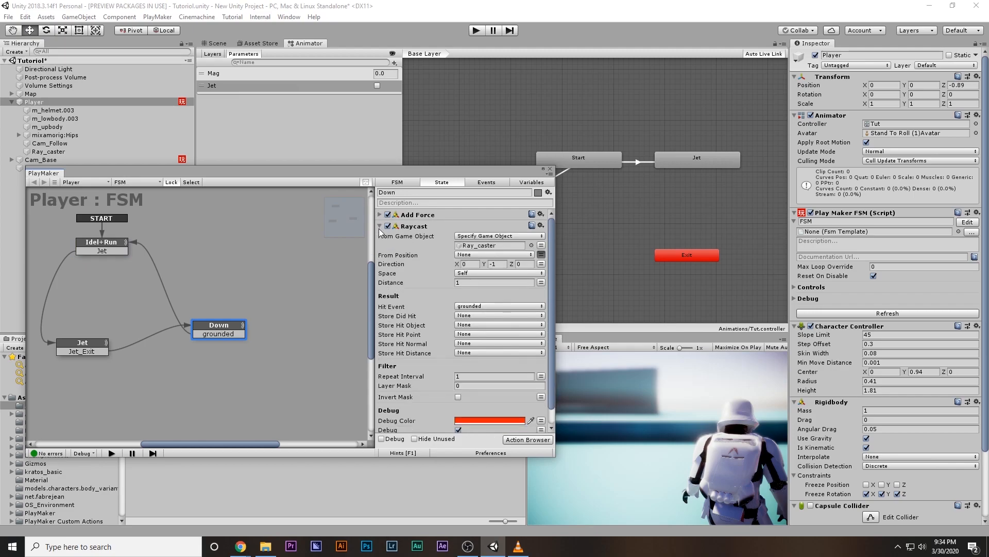
{"action": "left_click", "coordinate": [379, 226]}
{"action": "left_click", "coordinate": [382, 237]}
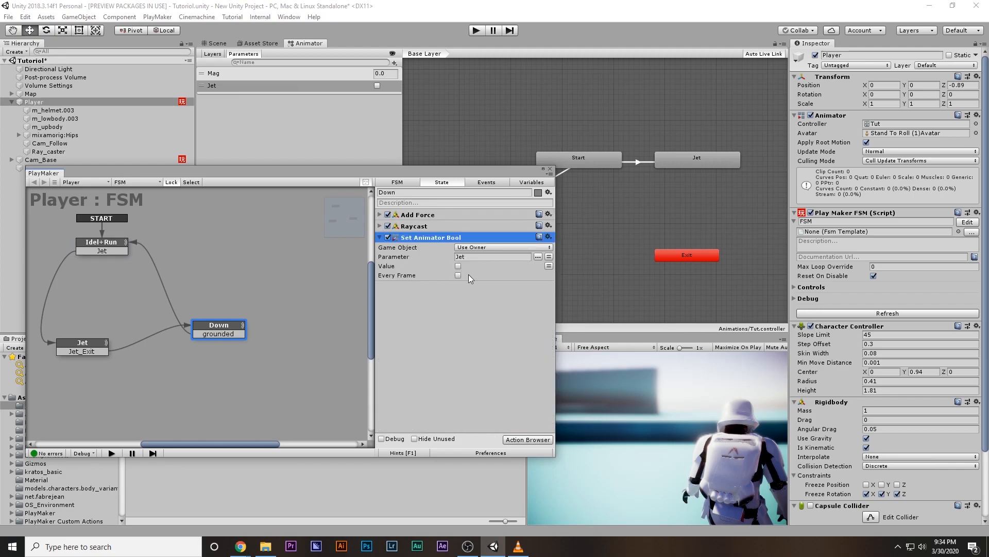
- Shift the Down state slightly away from Jet, review the Jet state's actions, and close the PlayMaker editor
{"action": "left_click_drag", "start_coordinate": [207, 332], "coordinate": [241, 339]}
{"action": "left_click", "coordinate": [75, 351]}
{"action": "left_click", "coordinate": [95, 345]}
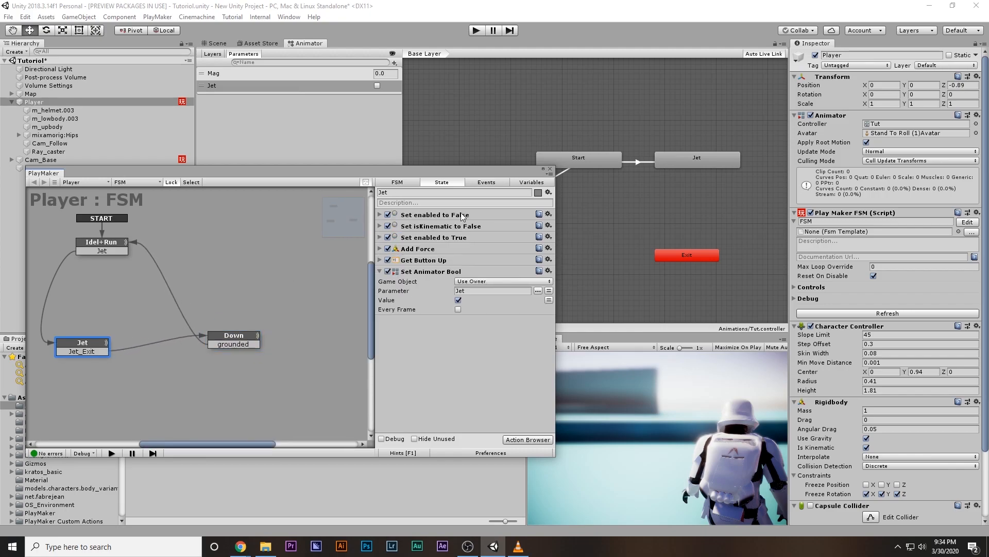
{"action": "left_click", "coordinate": [550, 169]}
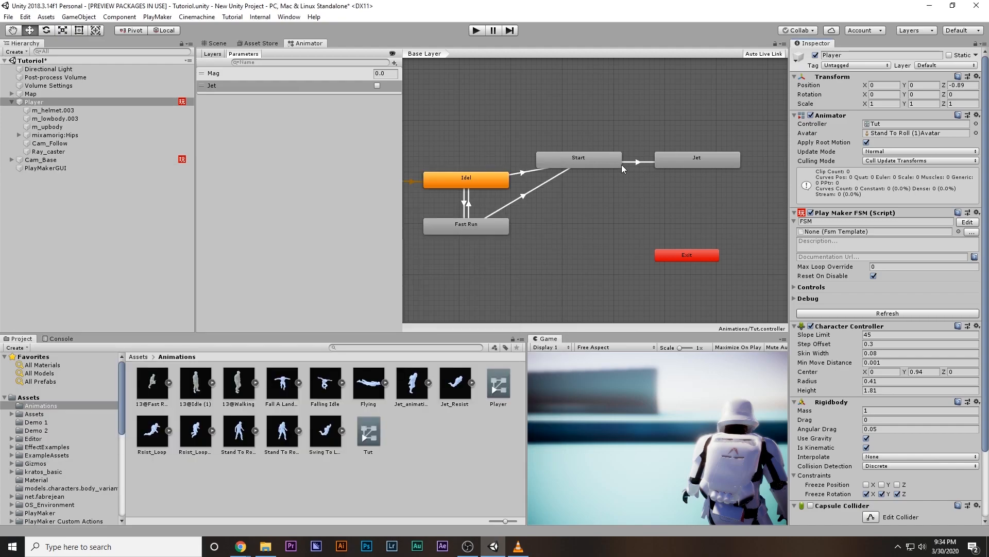
{"action": "left_click", "coordinate": [412, 384]}
{"action": "scroll", "coordinate": [865, 251], "scroll_direction": "down", "scroll_amount": 5}
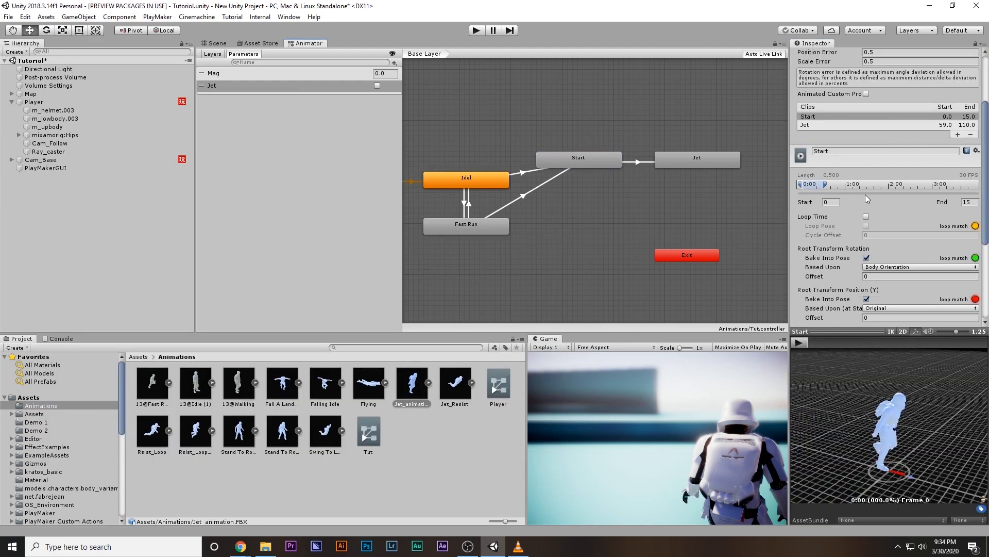
{"action": "left_click", "coordinate": [866, 216]}
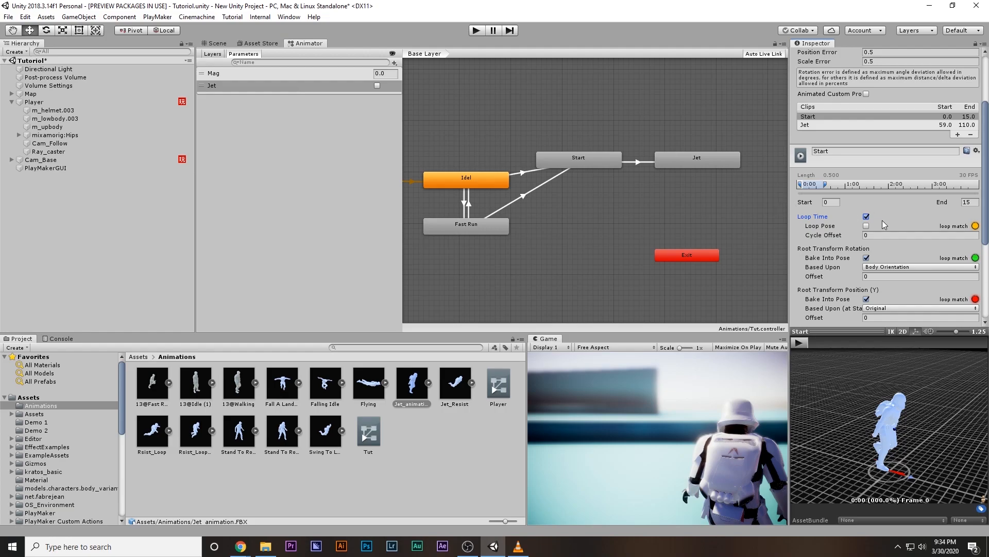
{"action": "left_click", "coordinate": [692, 163]}
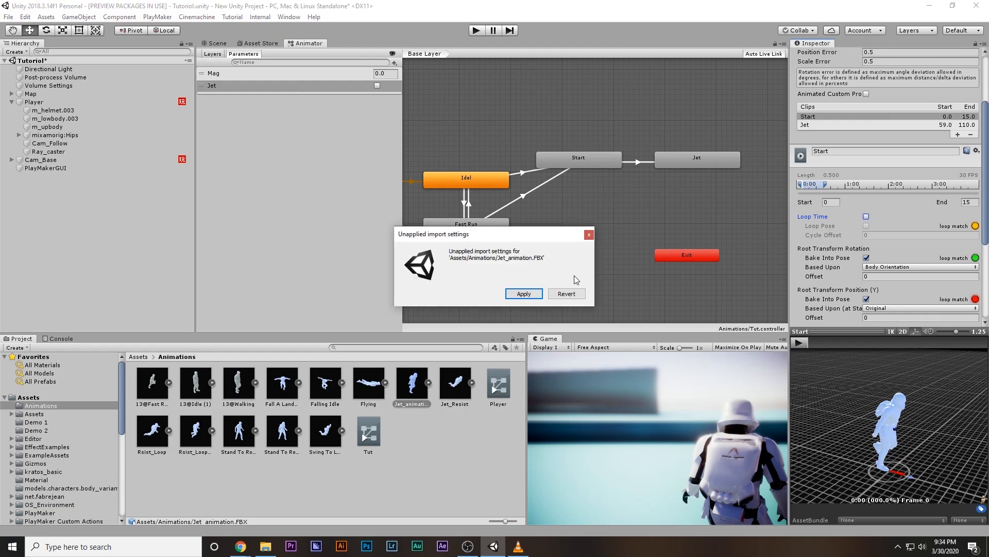
{"action": "left_click", "coordinate": [582, 293]}
- Show the import settings of the Jet state's clip to check its looping options
{"action": "double_click", "coordinate": [700, 162]}
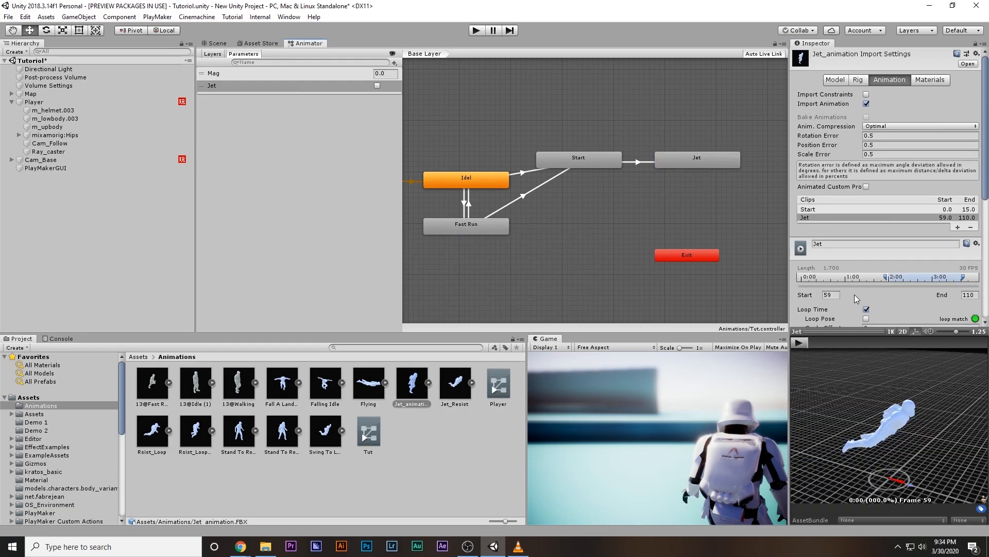
- Play-test the game in a maximized Game view, running and flying with the jetpack, and stop it
{"action": "scroll", "coordinate": [858, 297], "scroll_direction": "down", "scroll_amount": 2}
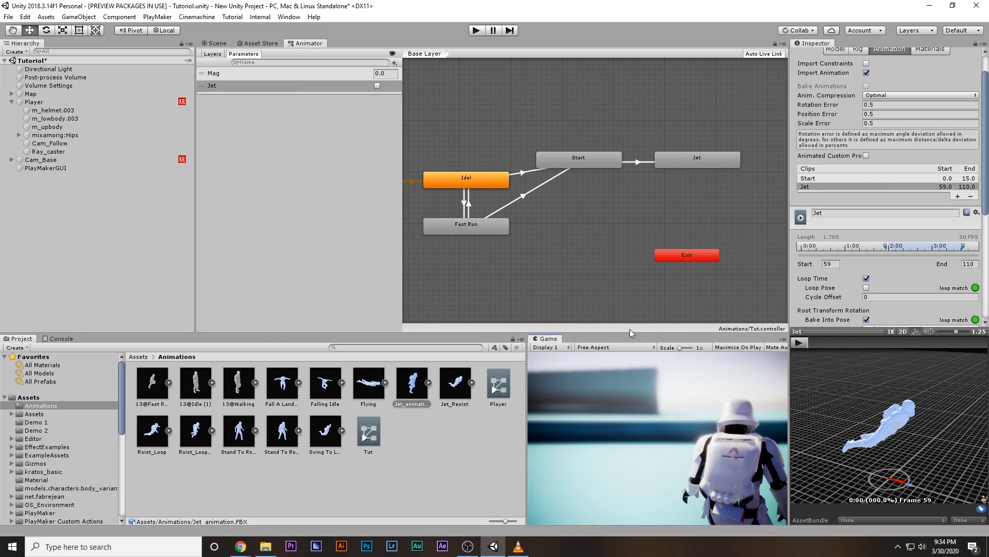
{"action": "key", "text": "shift+space"}
{"action": "left_click", "coordinate": [476, 30]}
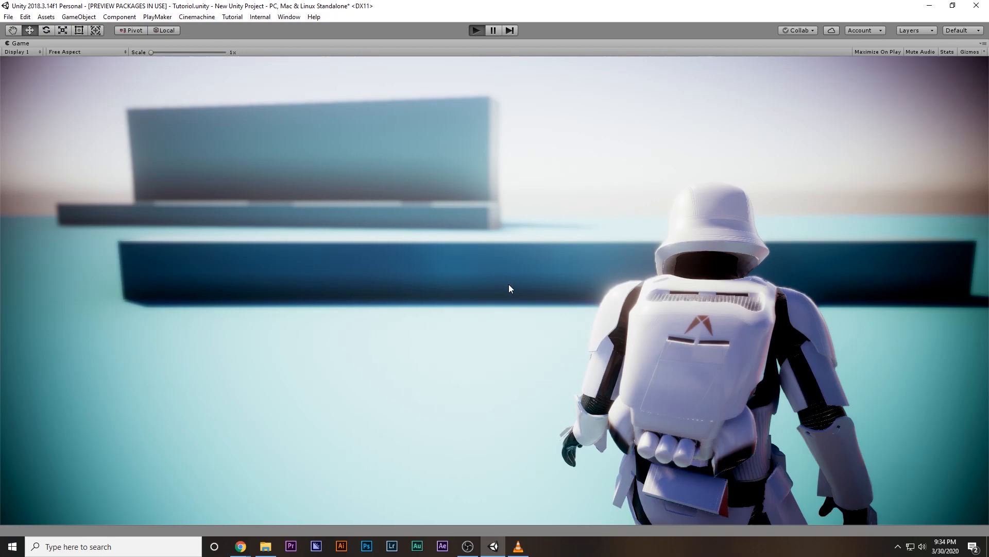
{"action": "key", "text": "w"}
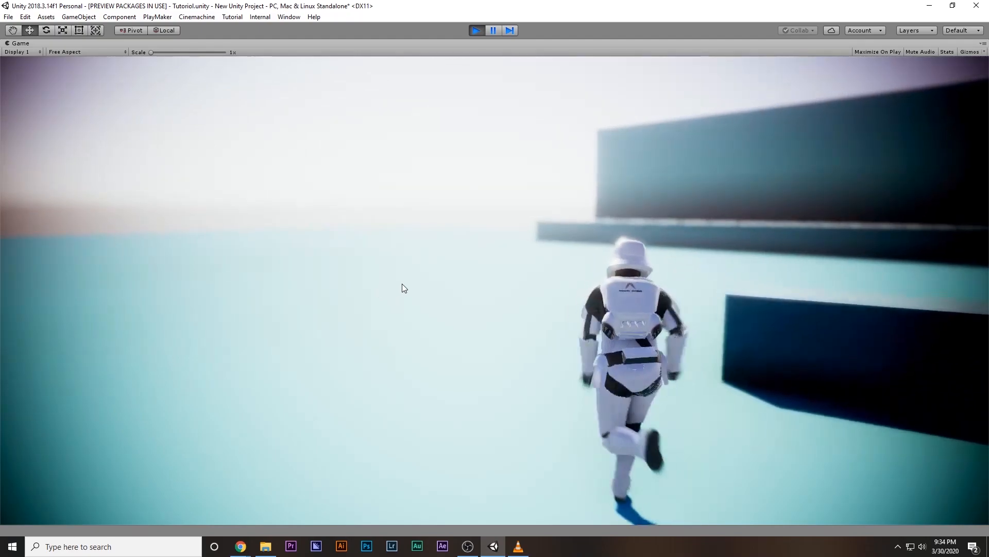
{"action": "key", "text": "space"}
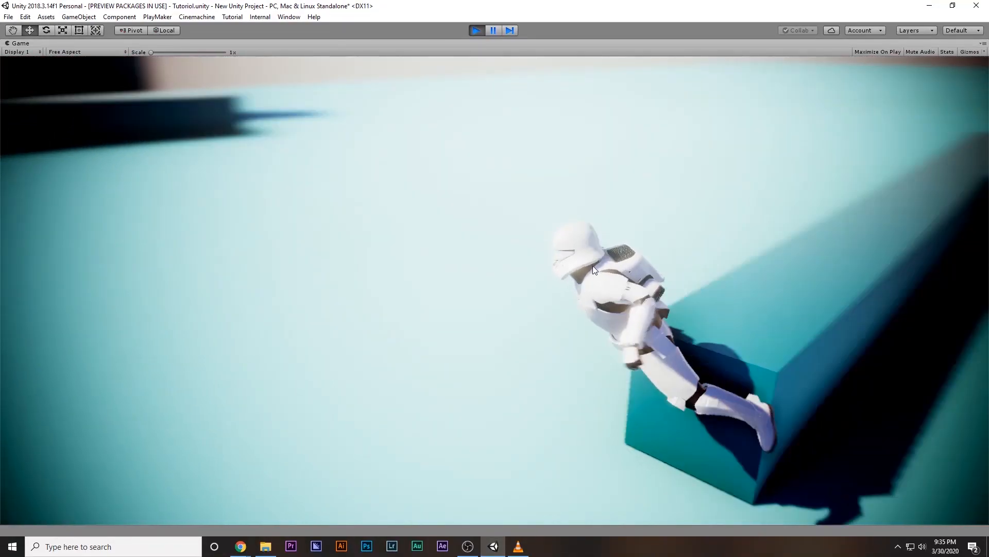
{"action": "key", "text": "space"}
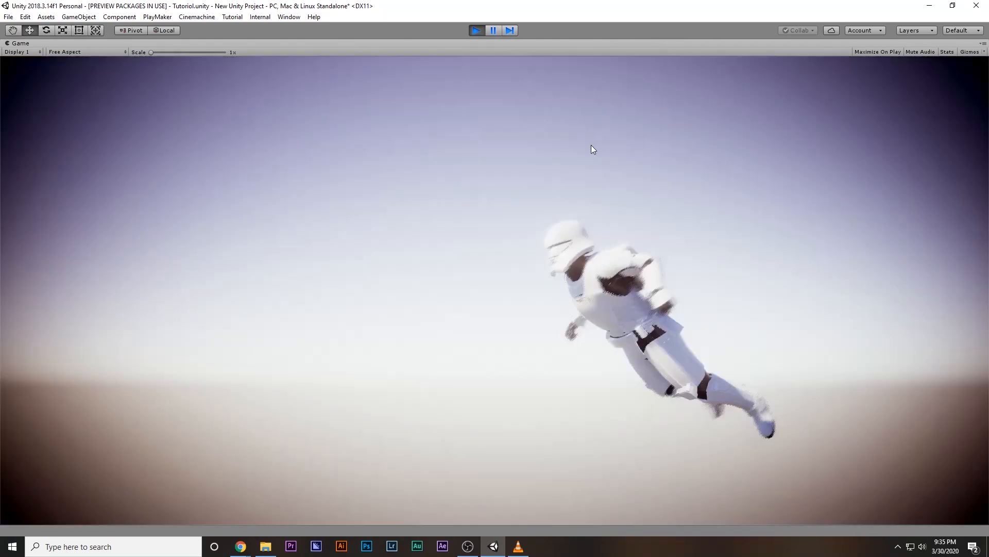
{"action": "key", "text": "ctrl+p"}
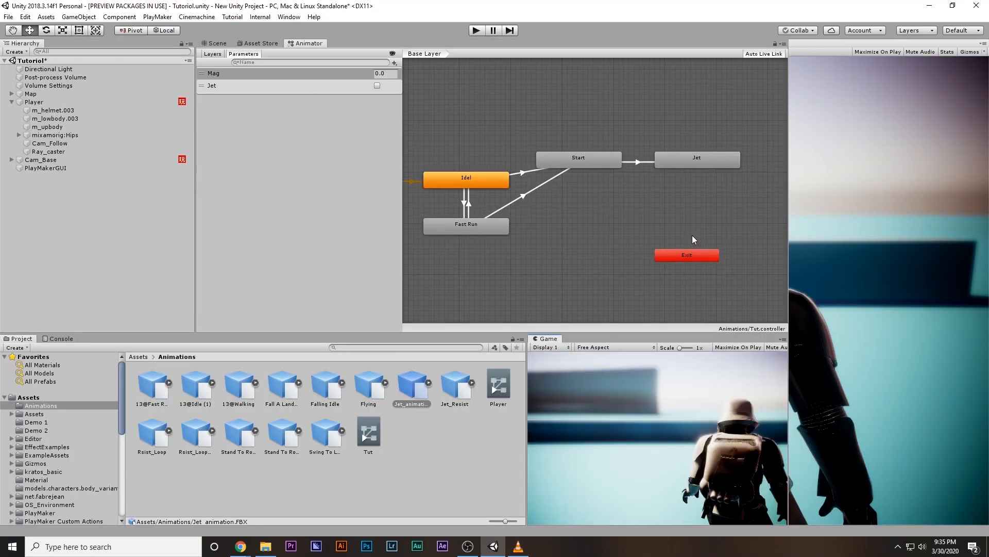
- Set the Move Towards Max Speed to 100 in Cam_Base's FSM, and close the PlayMaker editor with the Game view maximized
{"action": "left_click", "coordinate": [217, 45]}
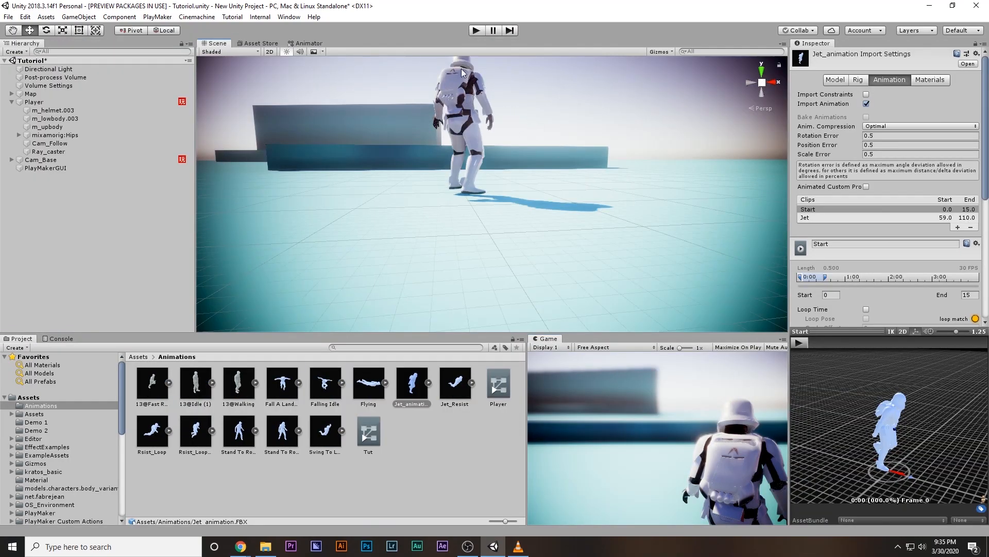
{"action": "left_click", "coordinate": [41, 160]}
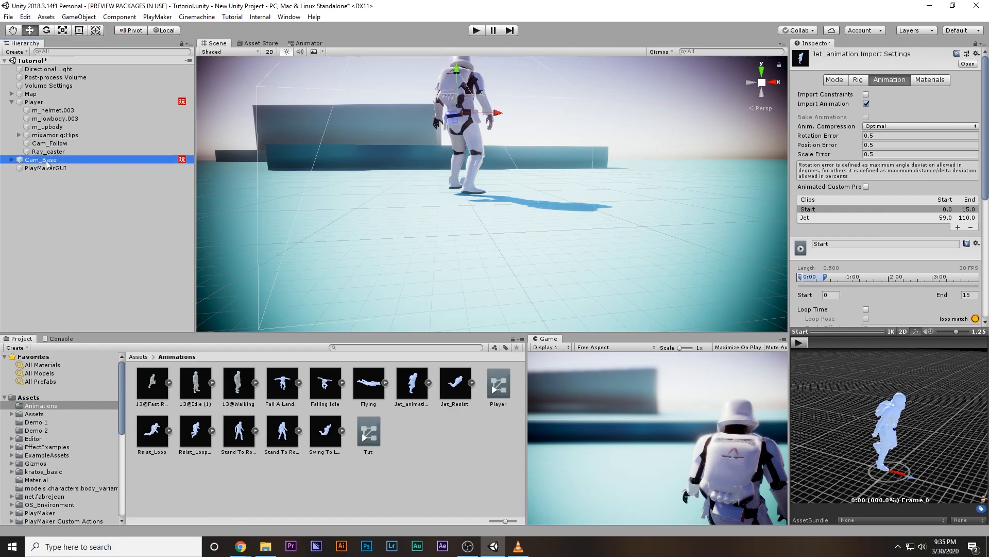
{"action": "left_click", "coordinate": [977, 125]}
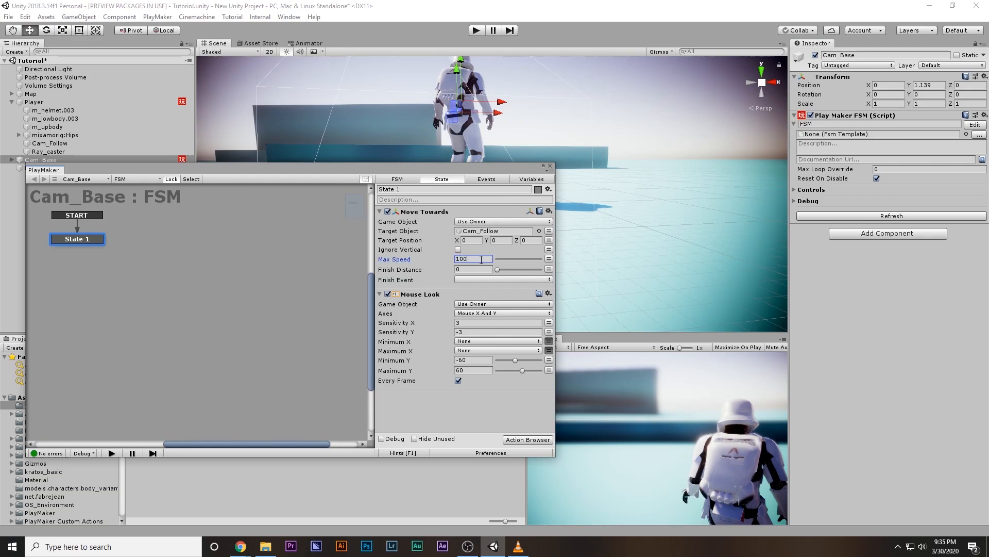
{"action": "left_click", "coordinate": [684, 420]}
{"action": "key", "text": "shift+space"}
{"action": "key", "text": "shift+space"}
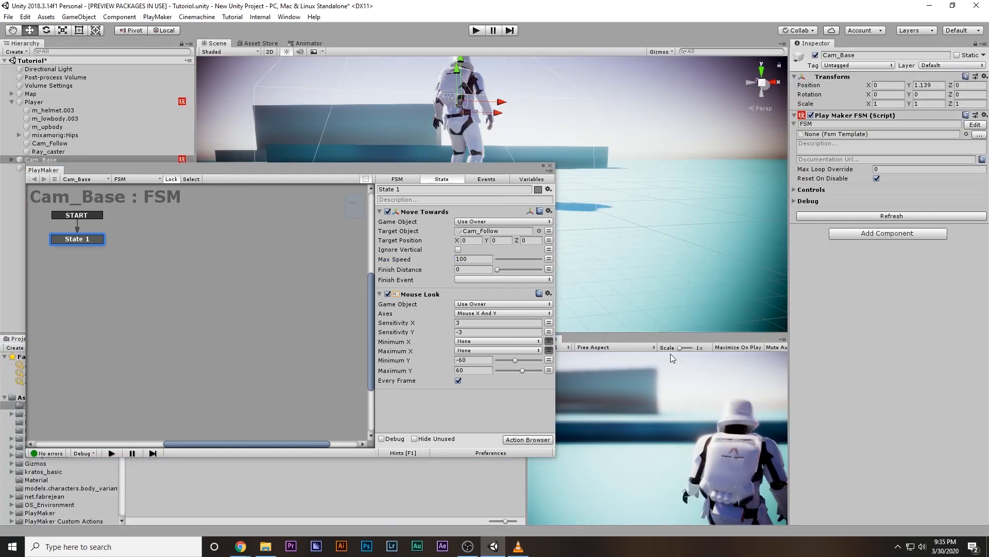
{"action": "key", "text": "shift+space"}
{"action": "left_click", "coordinate": [550, 165]}
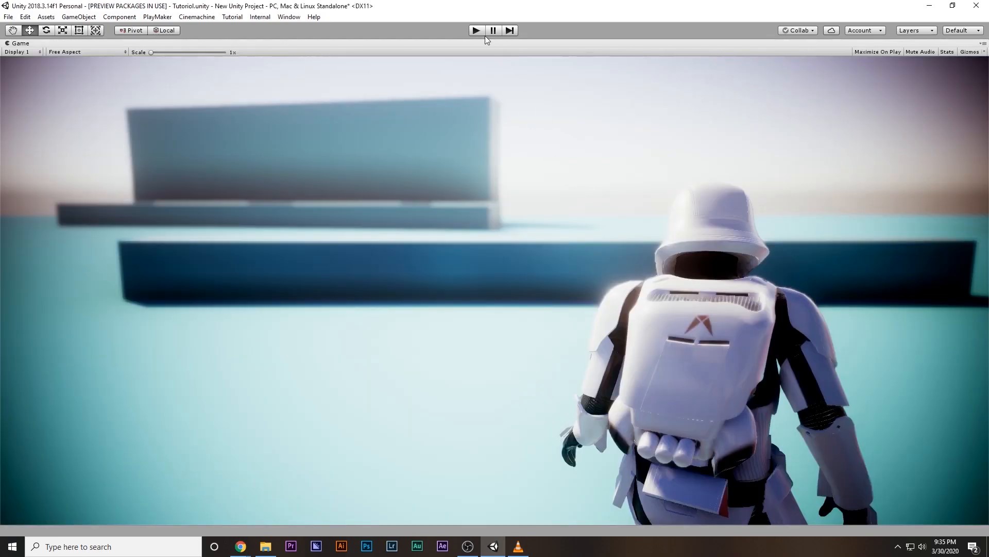
- Play-test how the camera follows the player while running, launching the jetpack and steering, and stop the game
{"action": "left_click", "coordinate": [477, 30]}
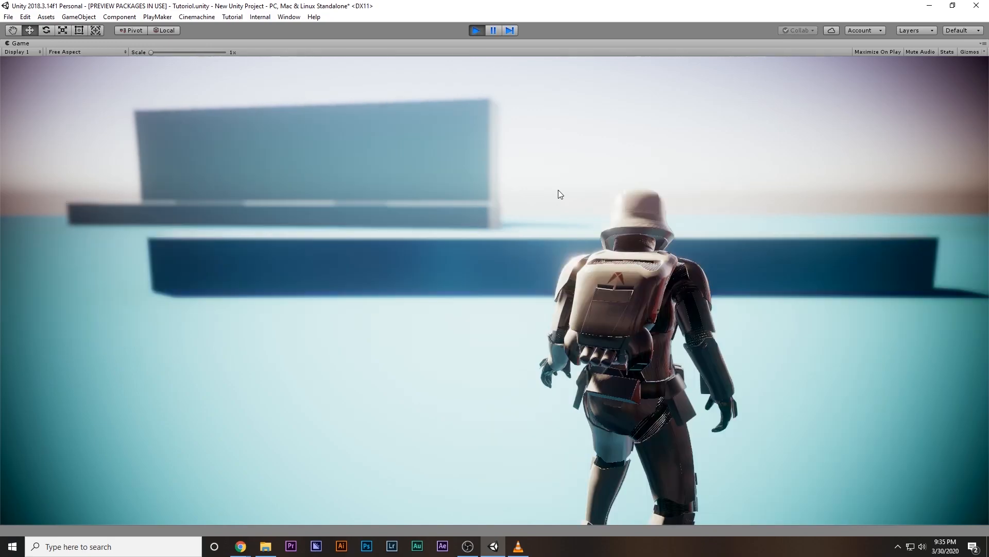
{"action": "key", "text": "w"}
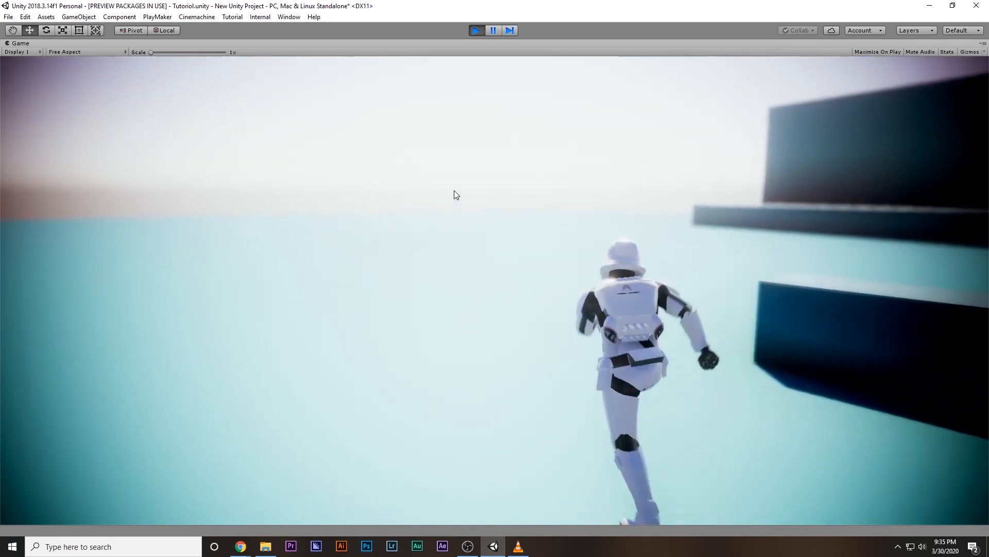
{"action": "key", "text": "space"}
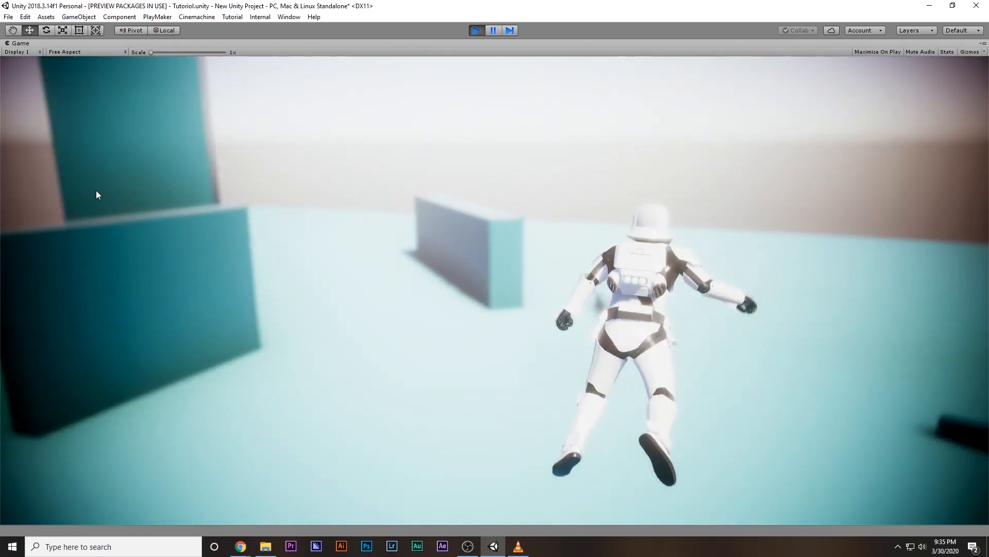
{"action": "key", "text": "d"}
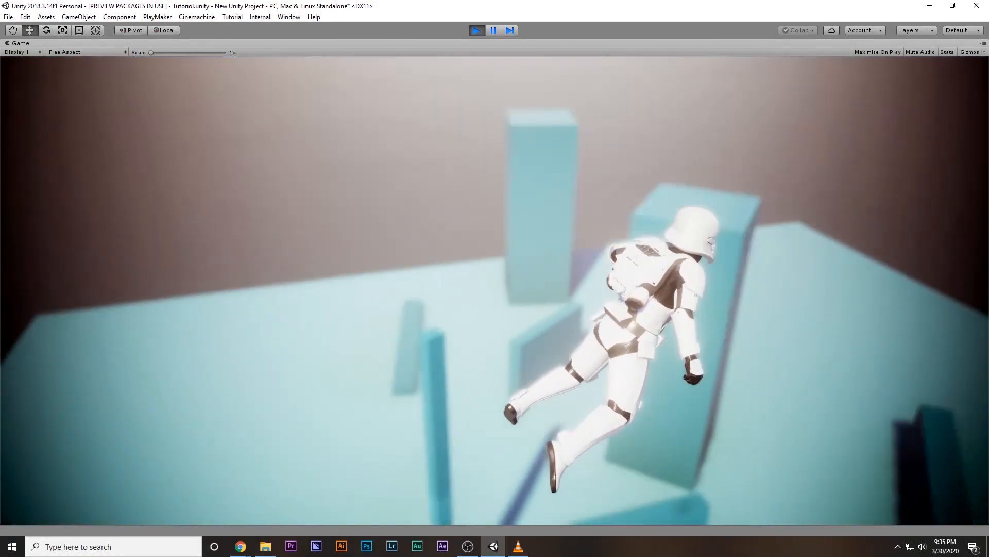
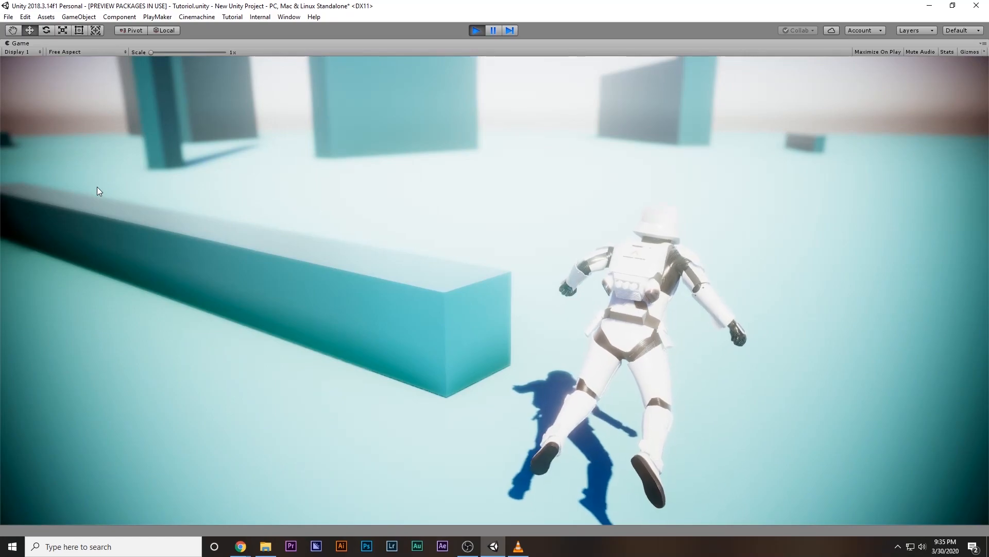
{"action": "key", "text": "ctrl+p"}
- Set the Jet state's Add Force to Self space with a Z force of 600 in the Player FSM
{"action": "left_click", "coordinate": [31, 101]}
{"action": "left_click", "coordinate": [966, 222]}
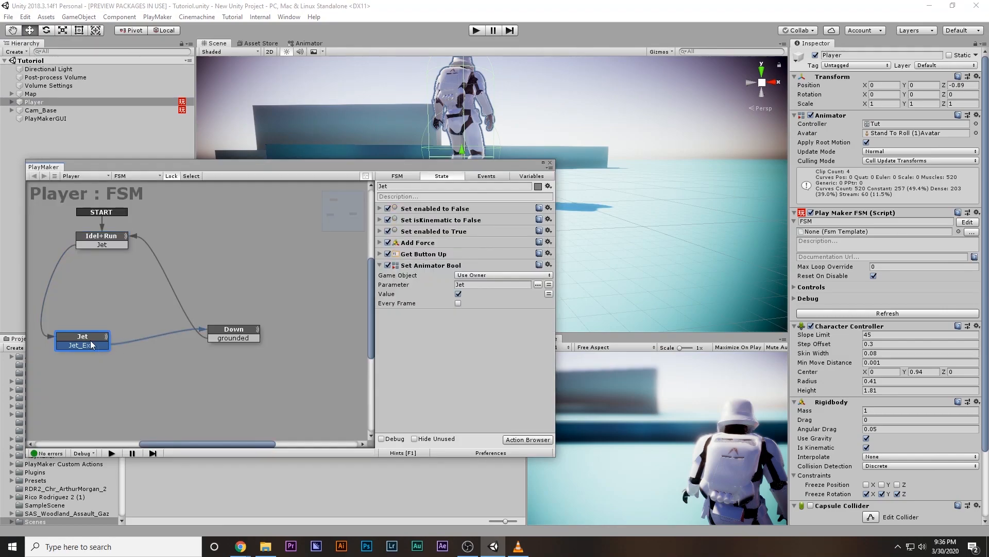
{"action": "left_click", "coordinate": [381, 242]}
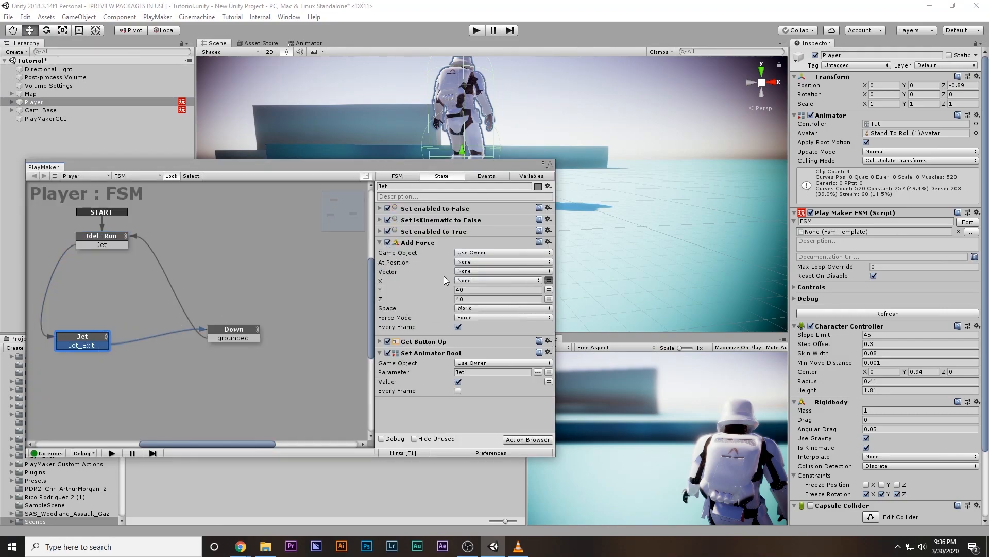
{"action": "left_click", "coordinate": [461, 308]}
{"action": "left_click", "coordinate": [475, 332]}
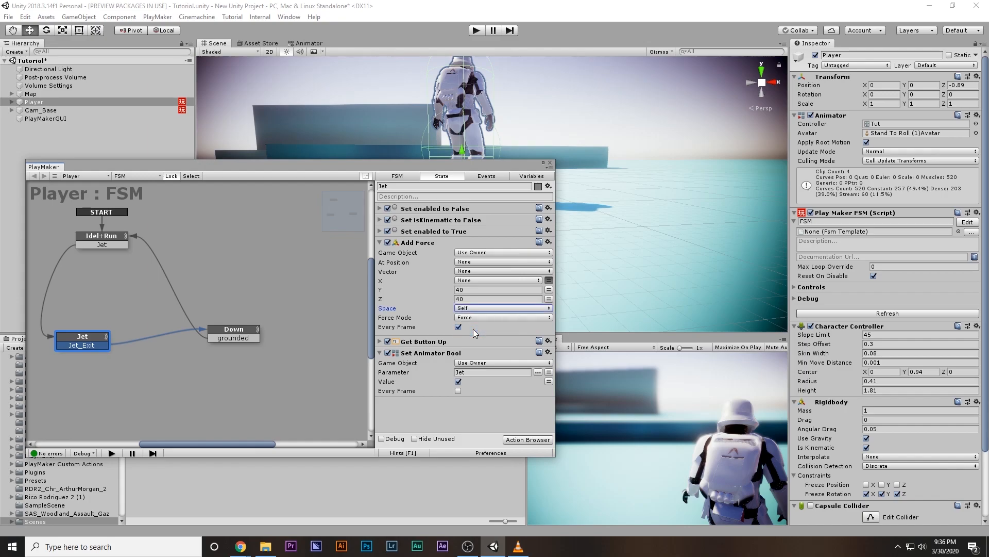
{"action": "left_click", "coordinate": [474, 301]}
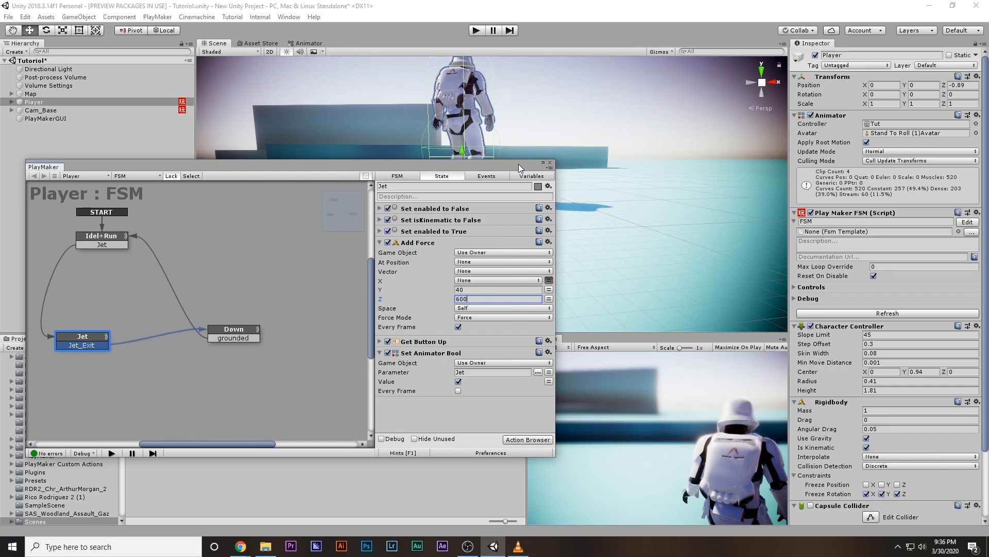
- Play-test the jetpack beside the Player FSM to check the forward thrust and state changes, and stop the game
{"action": "left_click_drag", "start_coordinate": [518, 164], "coordinate": [461, 167]}
{"action": "left_click", "coordinate": [476, 30]}
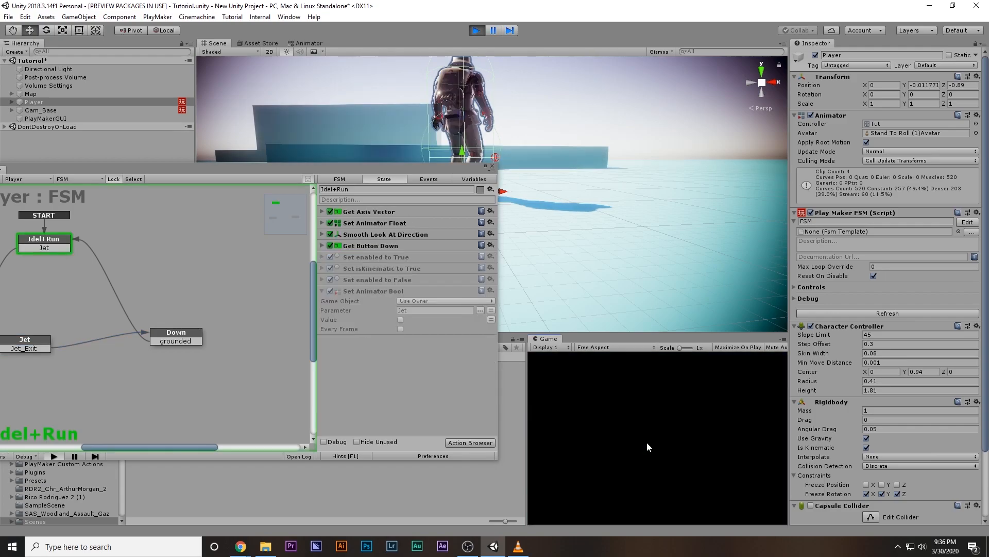
{"action": "key", "text": "w"}
{"action": "key", "text": "space"}
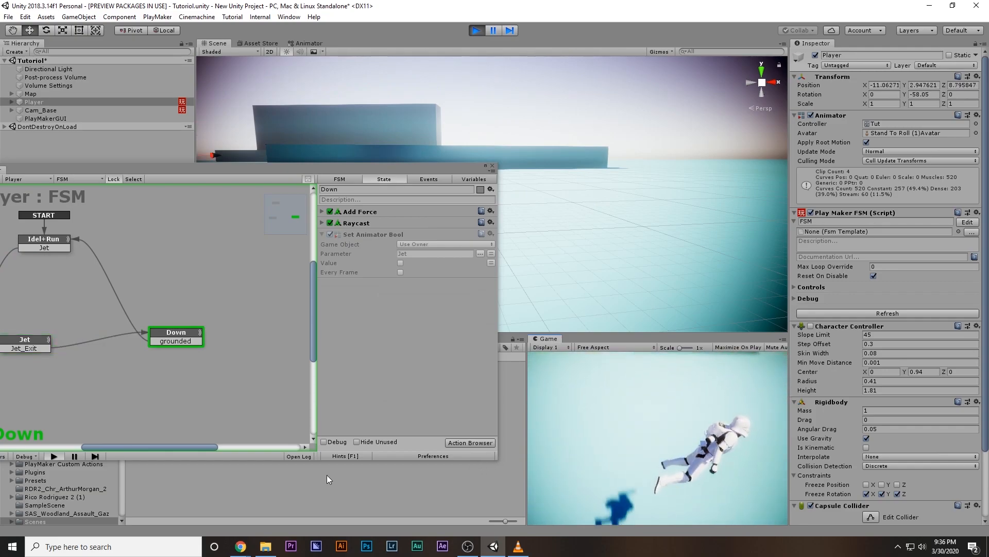
{"action": "key", "text": "space"}
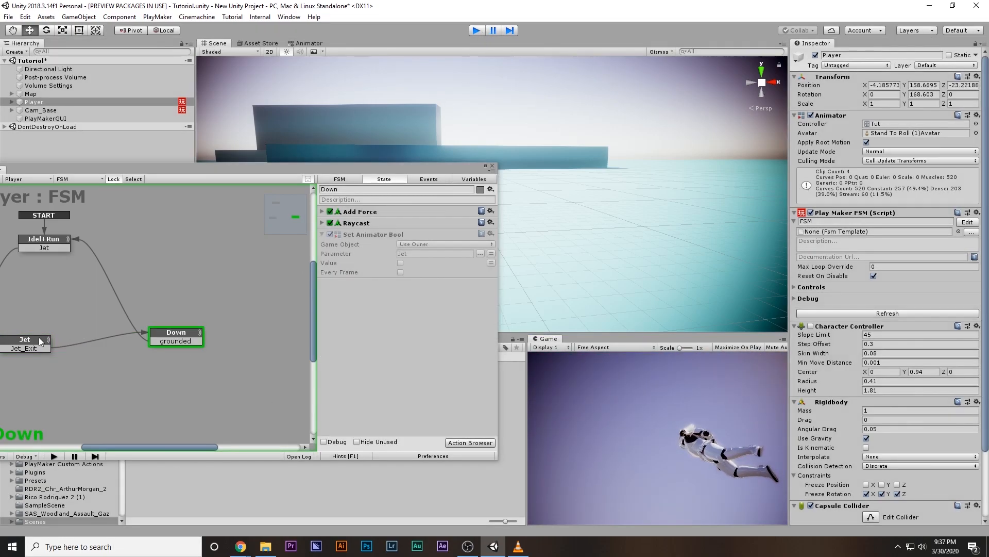
{"action": "key", "text": "ctrl+p"}
- Set the Down state's Add Force to a Z force of 600 in Self space, and recheck the Jet and Down states
{"action": "left_click_drag", "start_coordinate": [217, 173], "coordinate": [411, 149]}
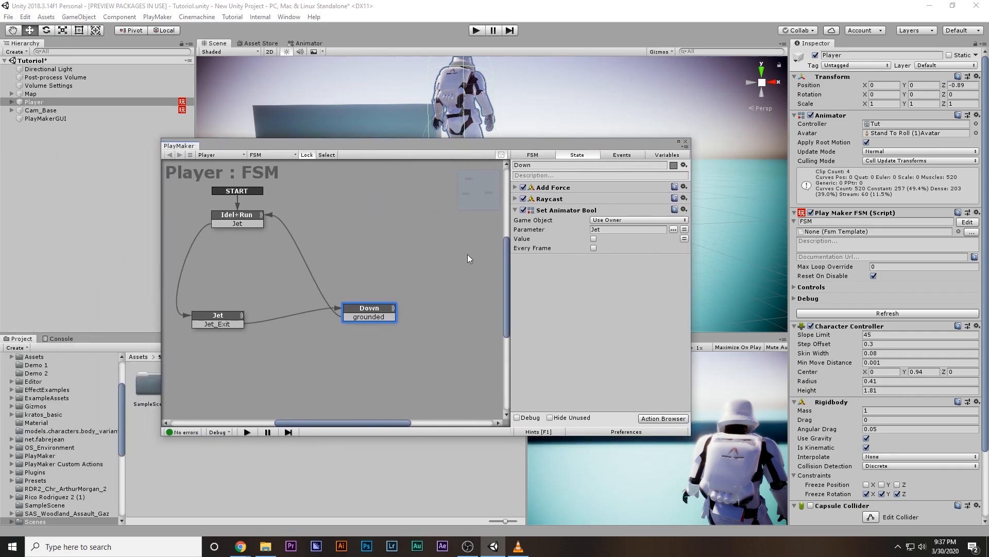
{"action": "left_click", "coordinate": [516, 187]}
{"action": "left_click", "coordinate": [609, 244]}
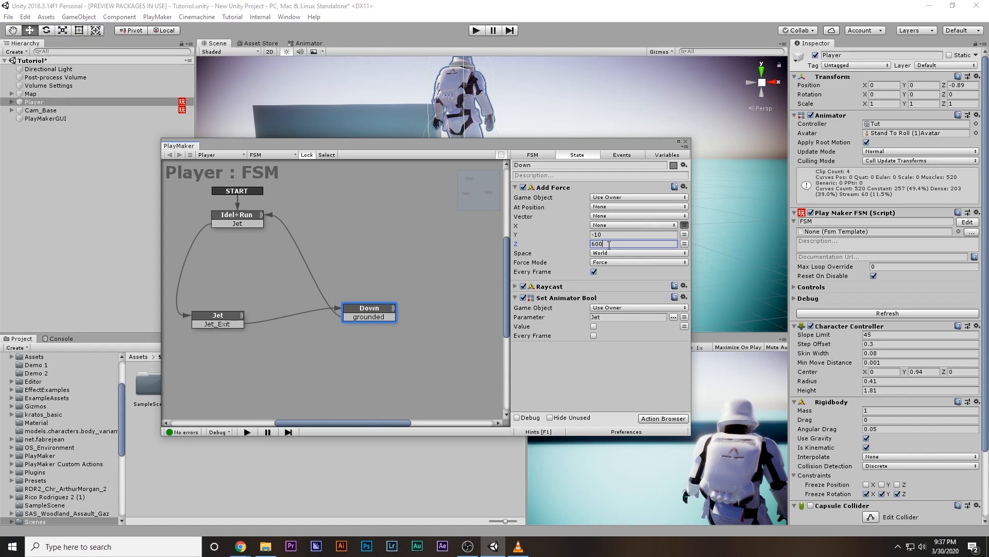
{"action": "left_click", "coordinate": [609, 253]}
{"action": "left_click", "coordinate": [609, 264]}
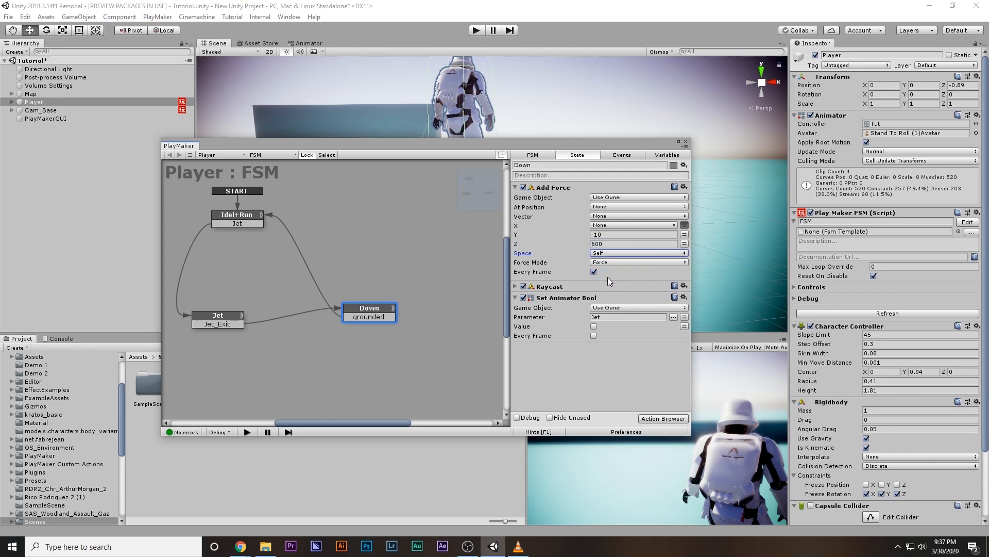
{"action": "left_click", "coordinate": [232, 323]}
{"action": "left_click", "coordinate": [392, 312]}
{"action": "left_click", "coordinate": [686, 147]}
{"action": "left_click", "coordinate": [686, 141]}
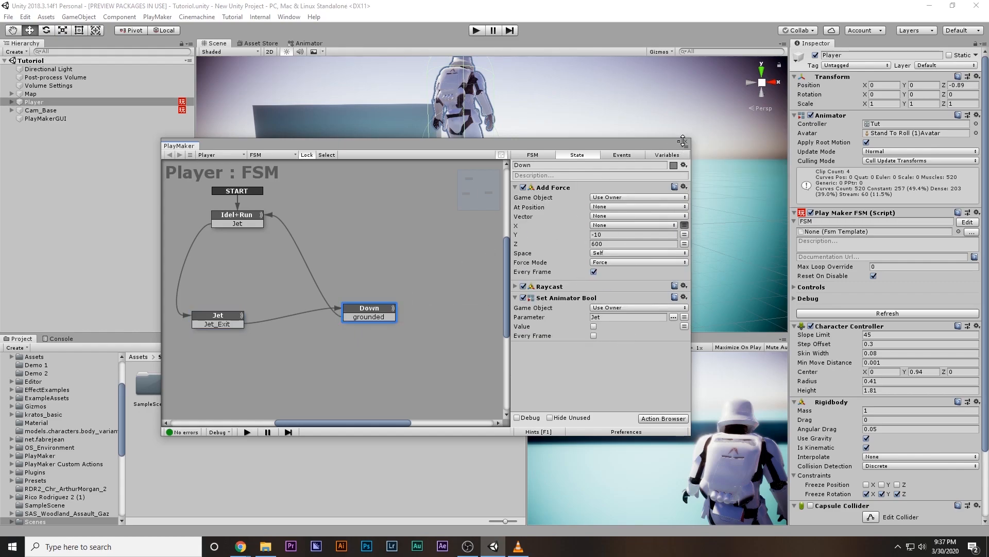
- Switch to VLC media player, examine the trooper's jetpack flight and pose in the reference clip by replaying and pausing it, and return to Unity
{"action": "left_click", "coordinate": [518, 547]}
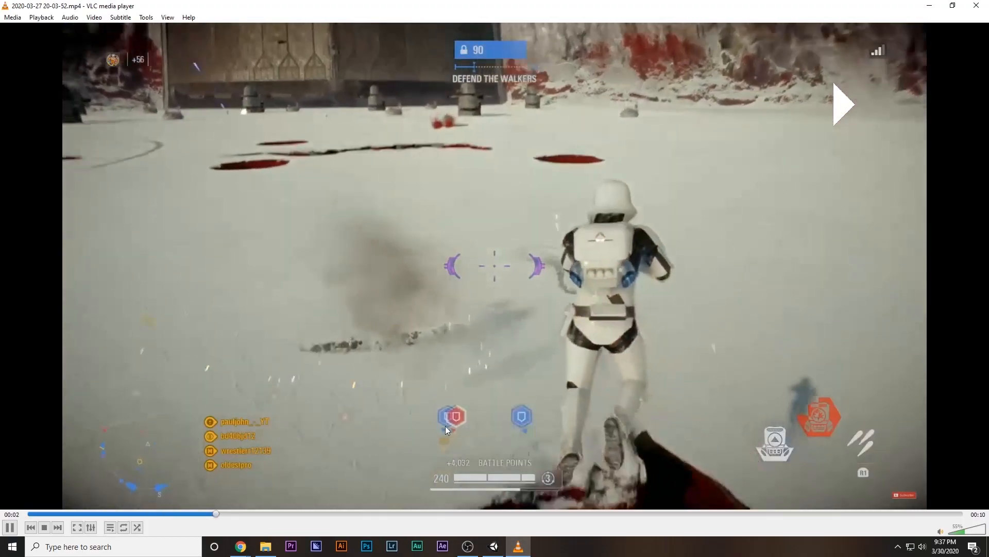
{"action": "key", "text": "space"}
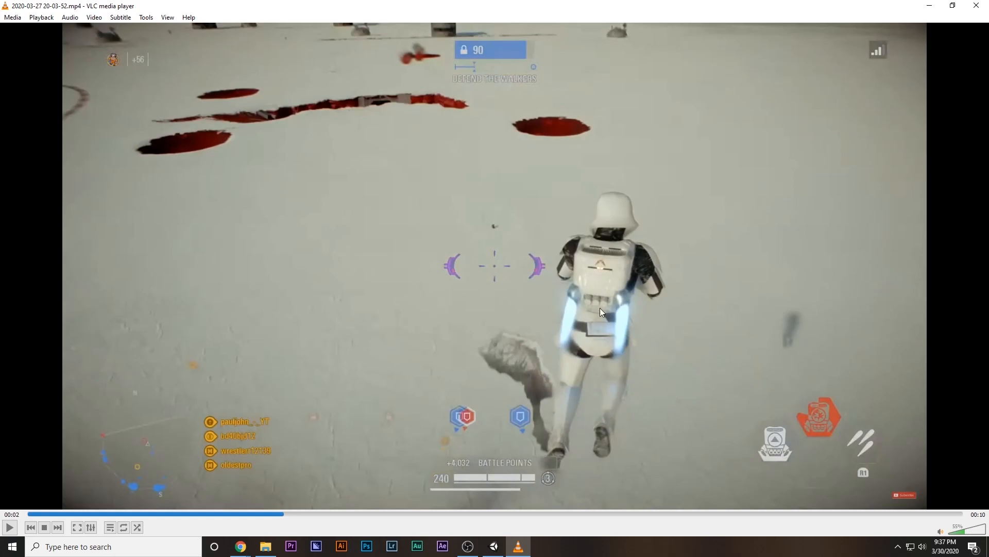
{"action": "key", "text": "space"}
{"action": "key", "text": "space"}
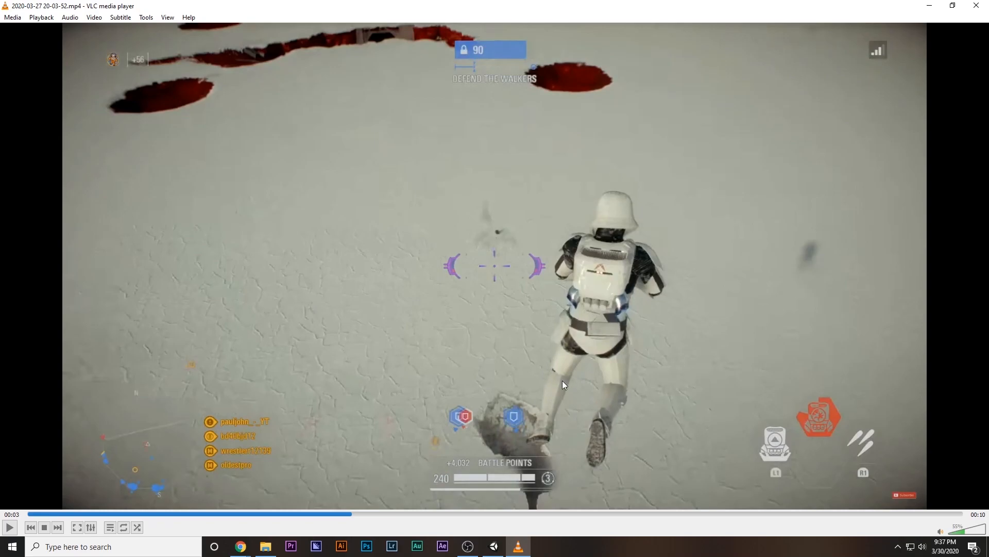
{"action": "left_click", "coordinate": [214, 513]}
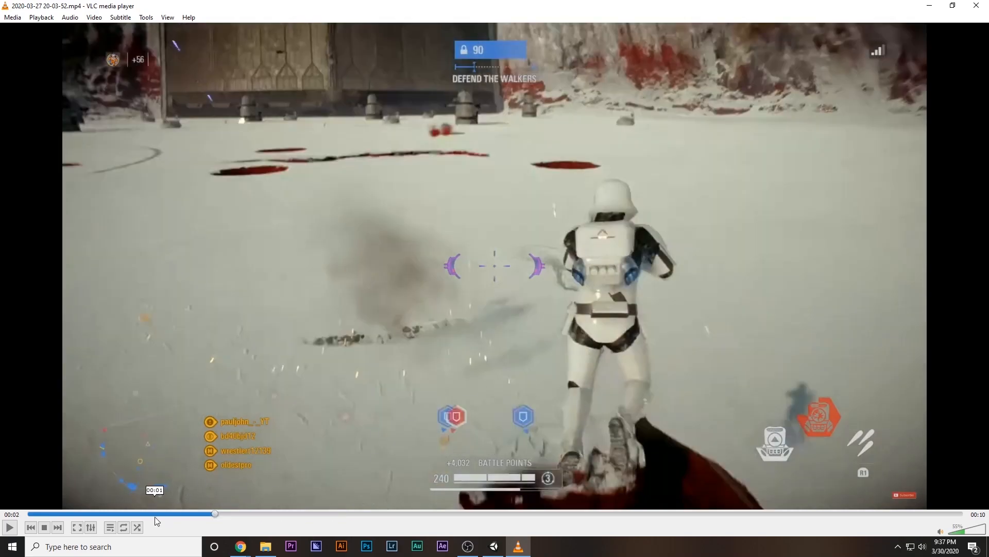
{"action": "left_click", "coordinate": [156, 513]}
{"action": "key", "text": "space"}
{"action": "key", "text": "space"}
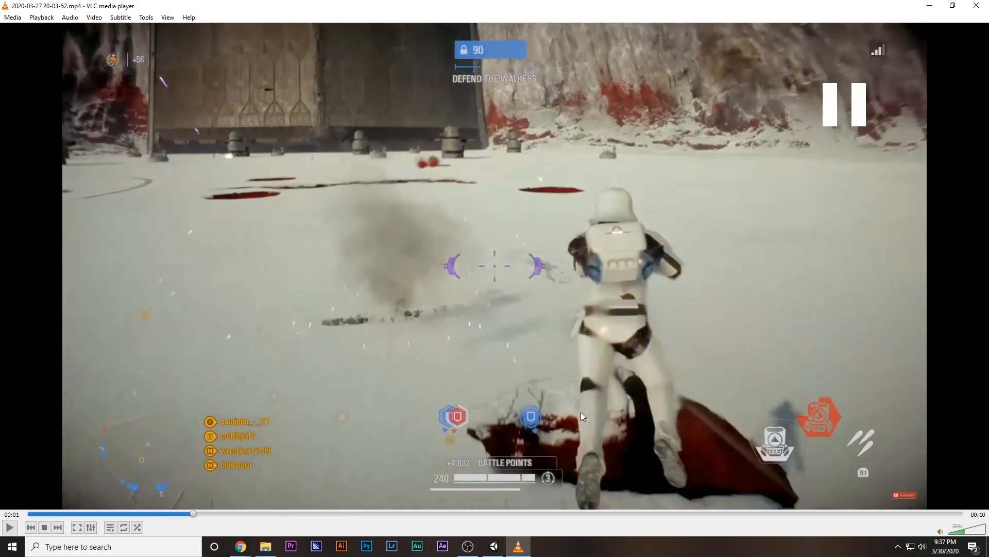
{"action": "key", "text": "space"}
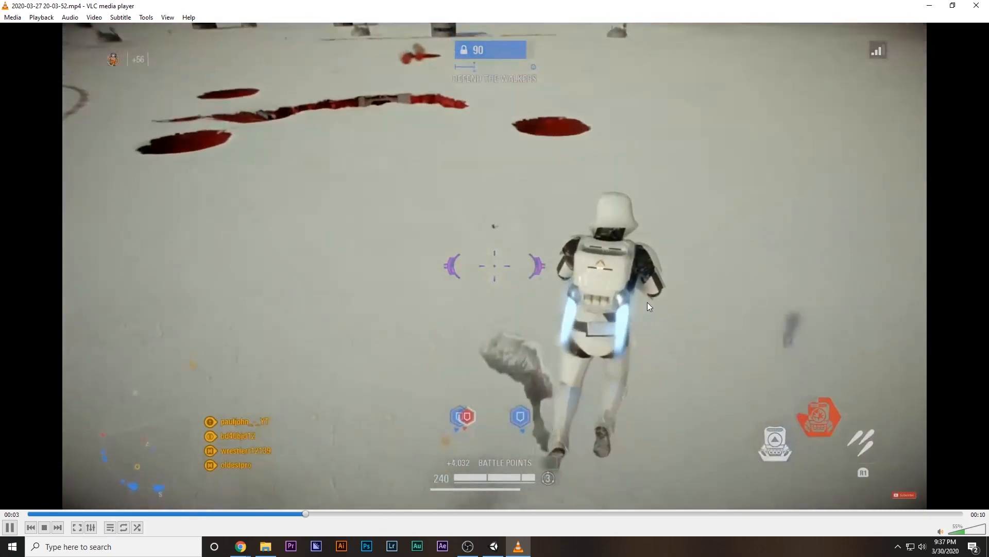
{"action": "key", "text": "space"}
{"action": "key", "text": "space"}
{"action": "key", "text": "space"}
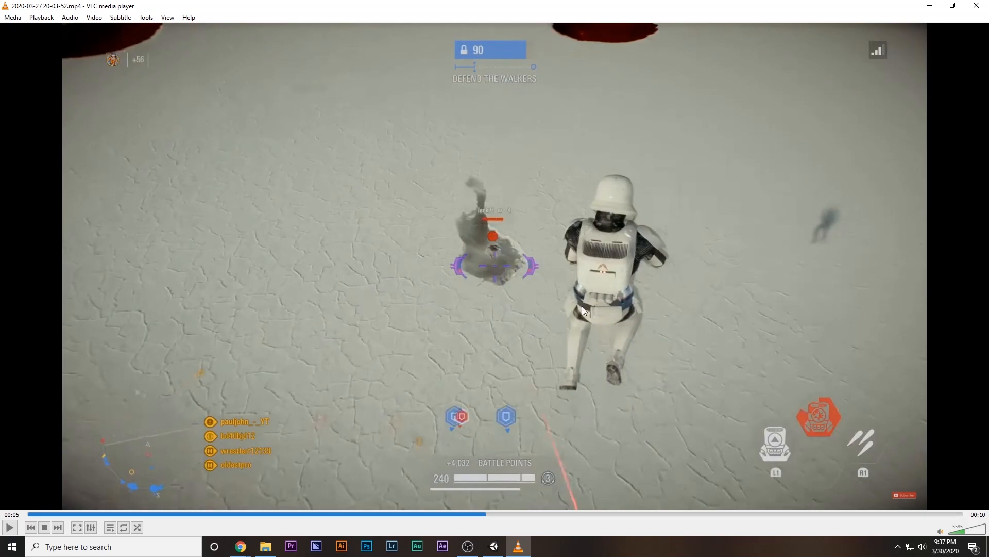
{"action": "left_click", "coordinate": [493, 546]}
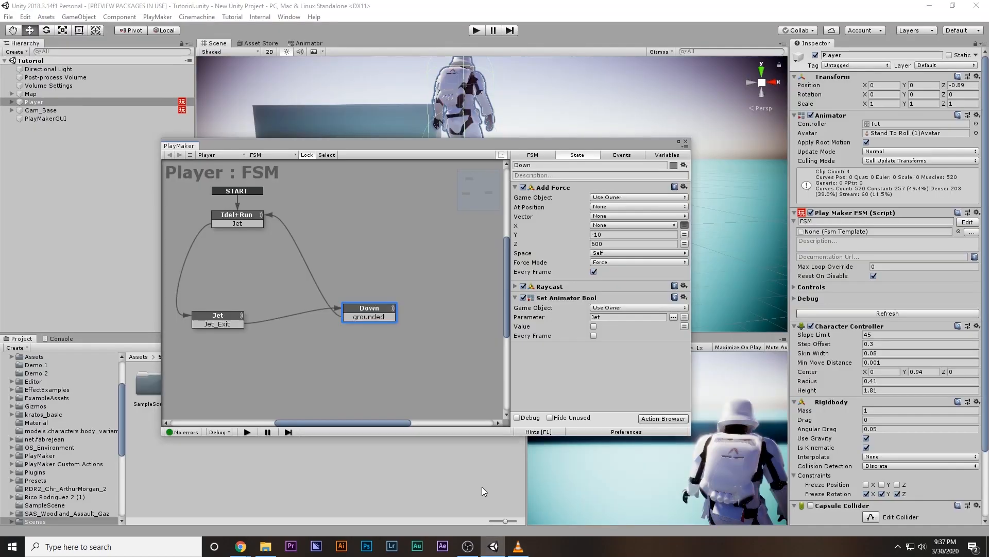
- Close the PlayMaker editor and preview the R_Stat and R_idel clips of Jet_Resist from the Animations folder
{"action": "left_click", "coordinate": [685, 141]}
{"action": "scroll", "coordinate": [58, 397], "scroll_direction": "up", "scroll_amount": 3}
{"action": "left_click", "coordinate": [41, 406]}
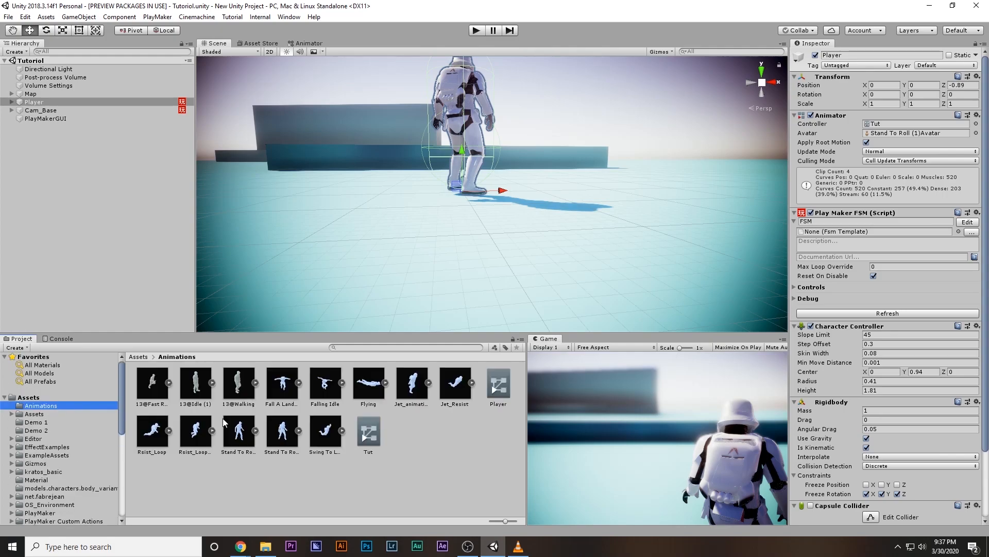
{"action": "left_click", "coordinate": [446, 392]}
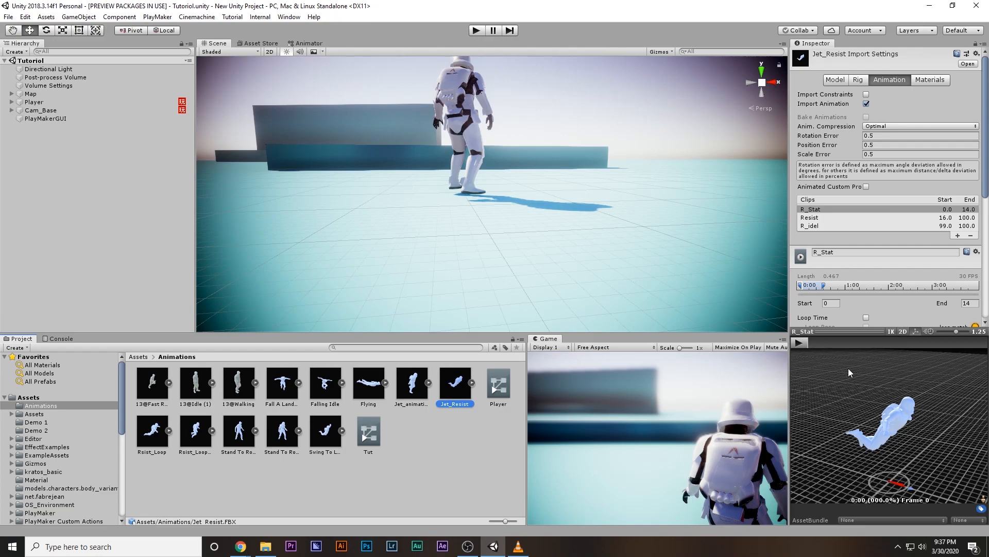
{"action": "left_click_drag", "start_coordinate": [825, 343], "coordinate": [970, 347]}
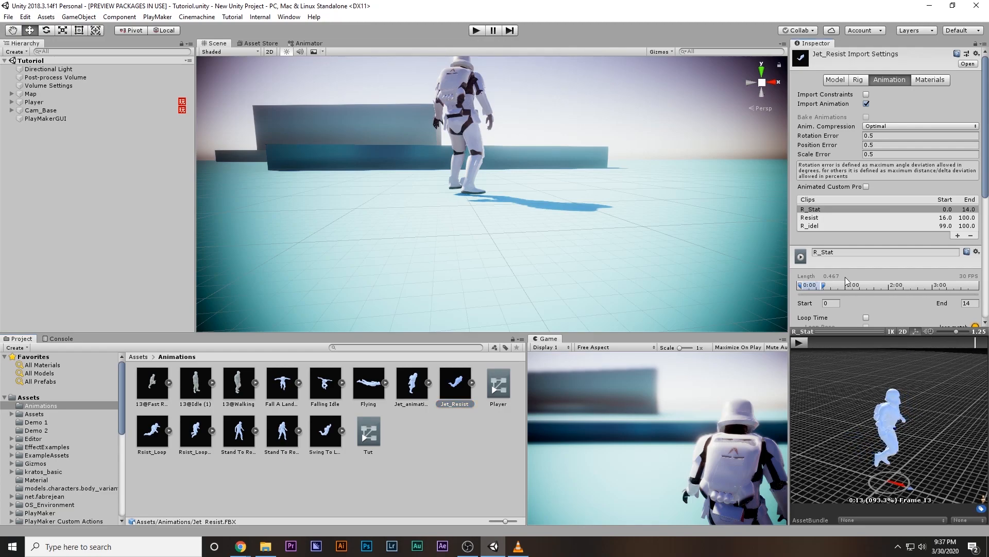
{"action": "left_click", "coordinate": [822, 225]}
{"action": "left_click", "coordinate": [859, 343]}
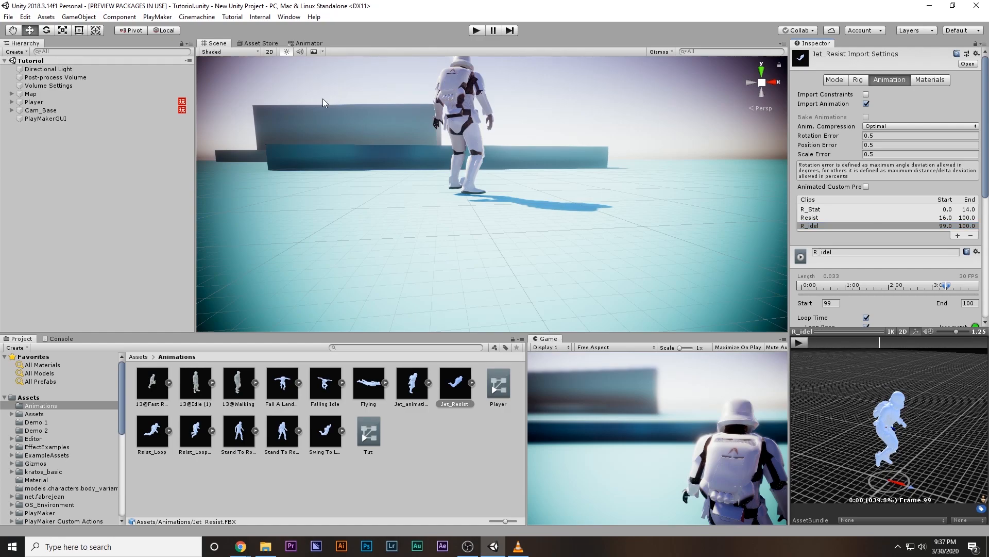
- Add the Jet_Resist clips as states to the Player's Animator graph, and spread out R_idel, R_Stat and Resist
{"action": "left_click", "coordinate": [312, 43]}
{"action": "left_click", "coordinate": [34, 101]}
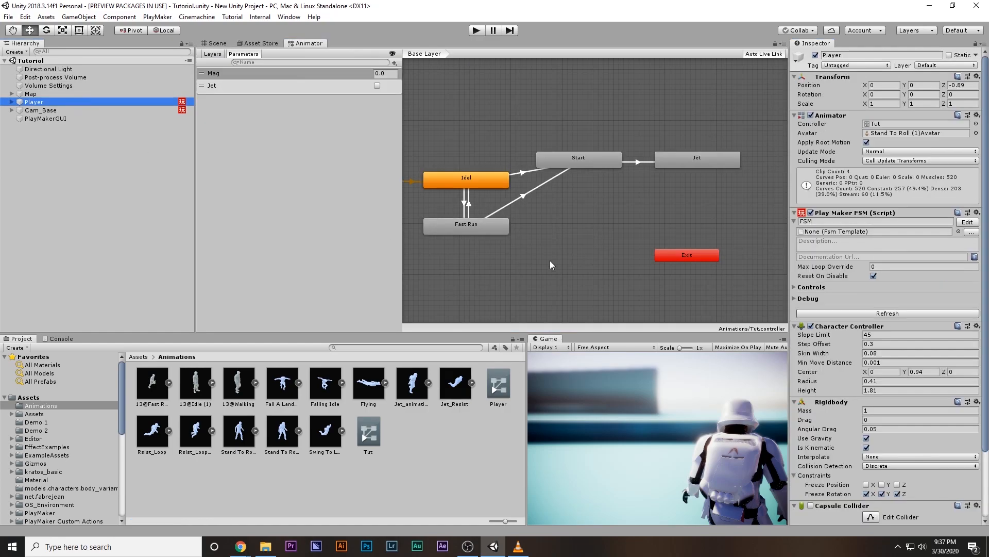
{"action": "left_click_drag", "start_coordinate": [448, 399], "coordinate": [593, 233]}
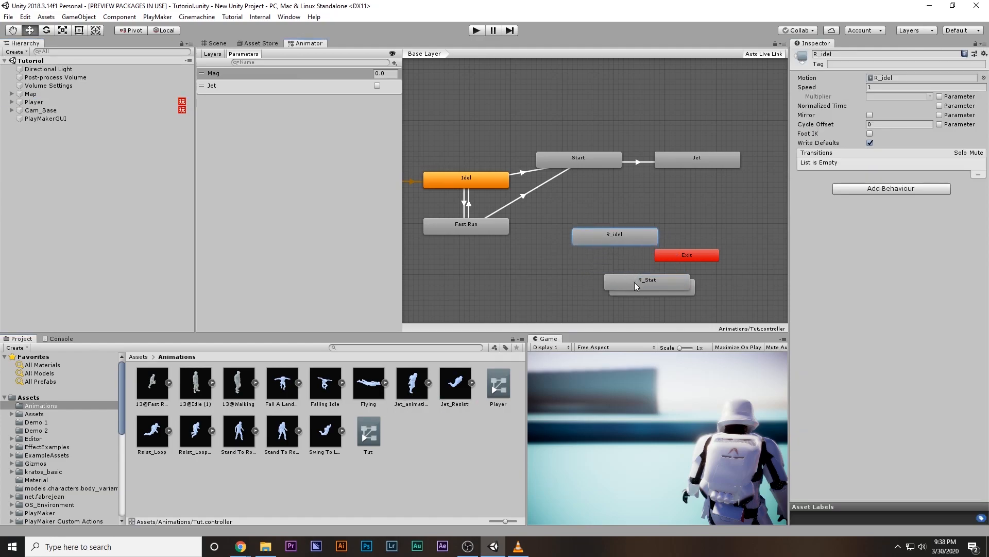
{"action": "left_click_drag", "start_coordinate": [634, 281], "coordinate": [539, 281]}
{"action": "left_click_drag", "start_coordinate": [639, 287], "coordinate": [658, 289]}
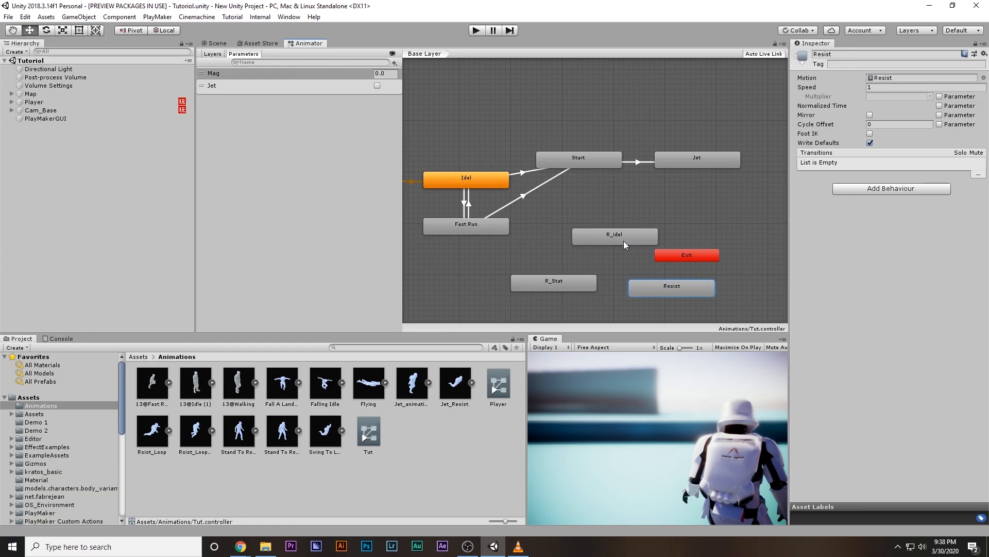
- Preview the Resist clip of Jet_Resist and delete the Resist state from the Animator graph
{"action": "left_click", "coordinate": [469, 382]}
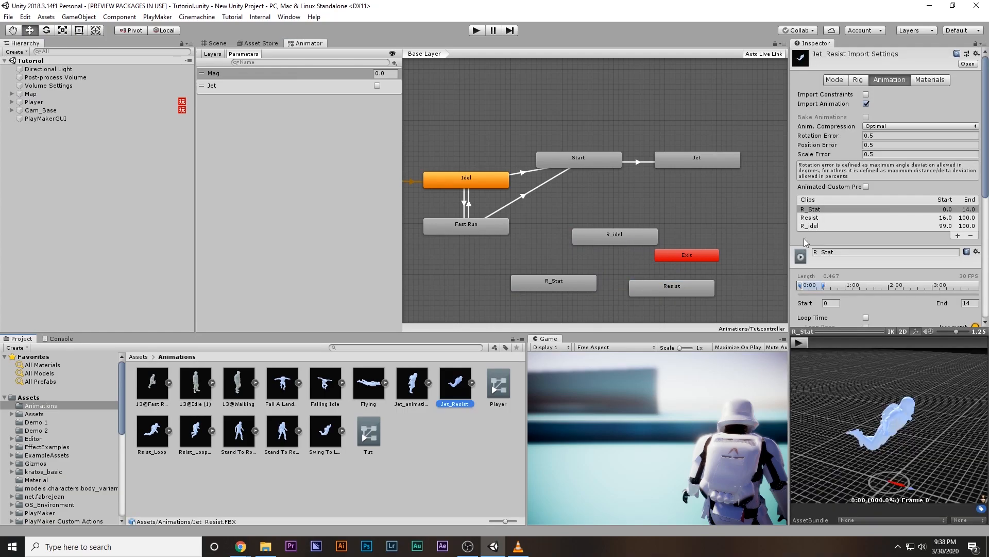
{"action": "left_click", "coordinate": [821, 217]}
{"action": "left_click", "coordinate": [841, 343]}
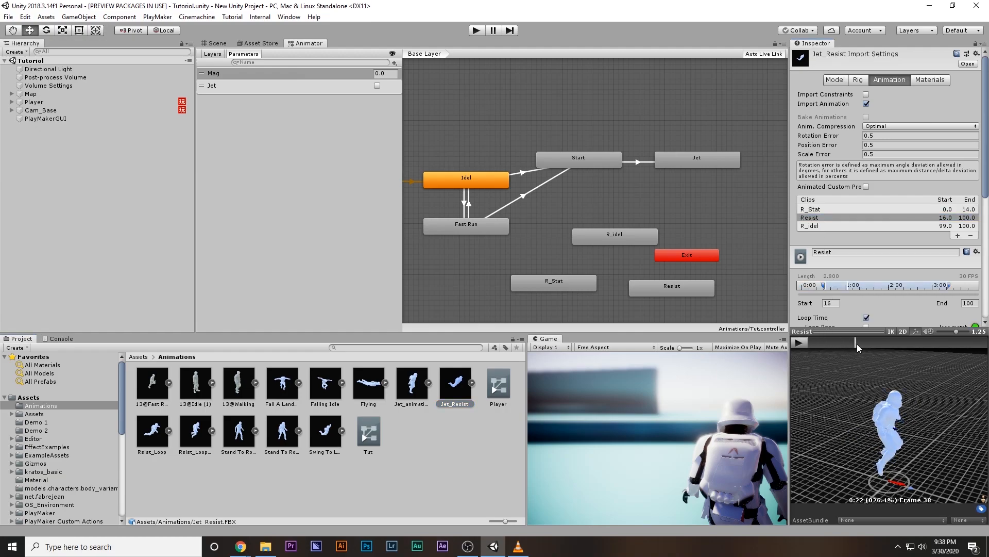
{"action": "left_click", "coordinate": [681, 287]}
{"action": "key", "text": "Delete"}
- Place the R_Stat state below Jet and R_idel below Start in the graph, previewing the R_Stat clip
{"action": "mouse_move", "coordinate": [611, 233]}
{"action": "left_mouse_down"}
{"action": "mouse_move", "coordinate": [596, 228]}
{"action": "mouse_move", "coordinate": [610, 220]}
{"action": "left_mouse_up"}
{"action": "left_click_drag", "start_coordinate": [561, 285], "coordinate": [716, 203]}
{"action": "double_click", "coordinate": [716, 203]}
{"action": "left_click_drag", "start_coordinate": [819, 341], "coordinate": [973, 342]}
{"action": "left_click_drag", "start_coordinate": [614, 223], "coordinate": [578, 280]}
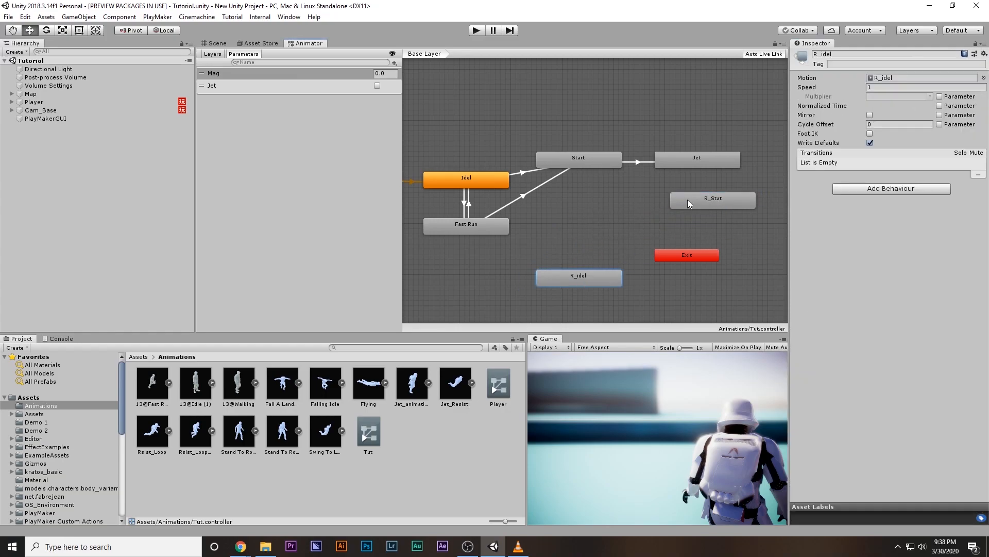
{"action": "left_click_drag", "start_coordinate": [687, 200], "coordinate": [666, 221]}
- Create a transition from Jet to R_Stat with the condition Jet false
{"action": "right_click", "coordinate": [697, 166]}
{"action": "left_click", "coordinate": [709, 173]}
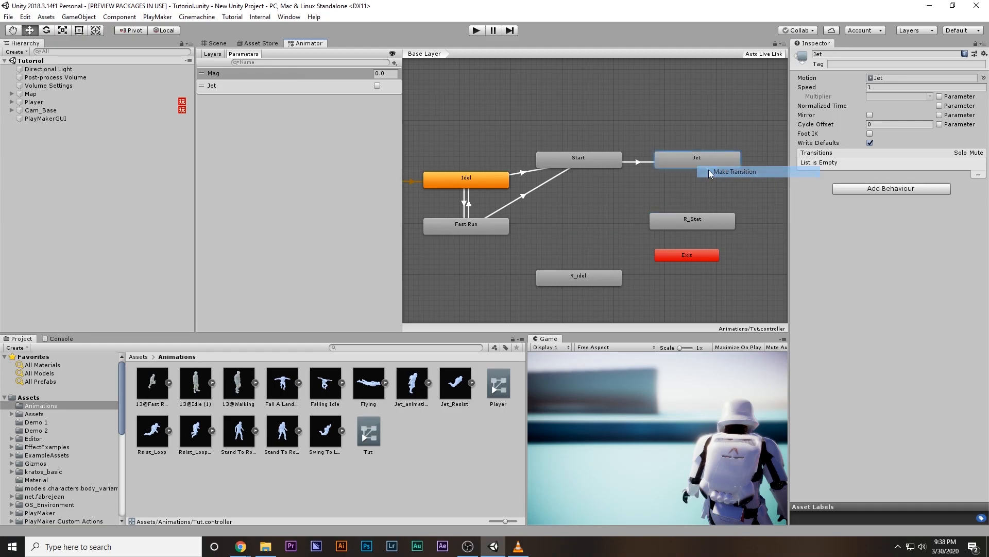
{"action": "left_click", "coordinate": [693, 220]}
{"action": "left_click", "coordinate": [965, 260]}
{"action": "left_click", "coordinate": [848, 250]}
{"action": "left_click", "coordinate": [849, 292]}
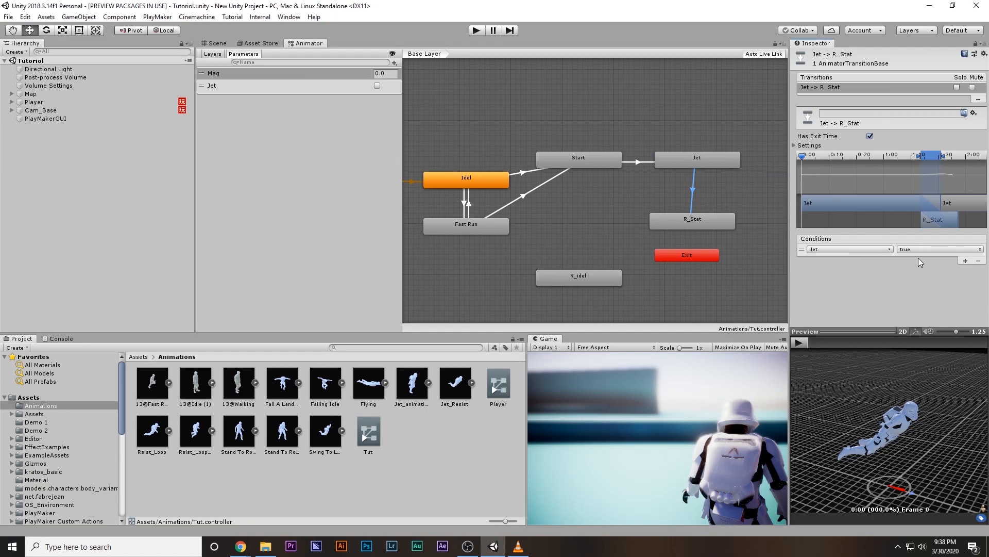
{"action": "left_click", "coordinate": [929, 249]}
{"action": "left_click", "coordinate": [920, 272]}
- Rearrange the R_Stat, Exit and R_idel nodes, and create a transition from R_Stat to R_idel
{"action": "left_click_drag", "start_coordinate": [712, 220], "coordinate": [727, 220]}
{"action": "left_click_drag", "start_coordinate": [694, 255], "coordinate": [736, 302]}
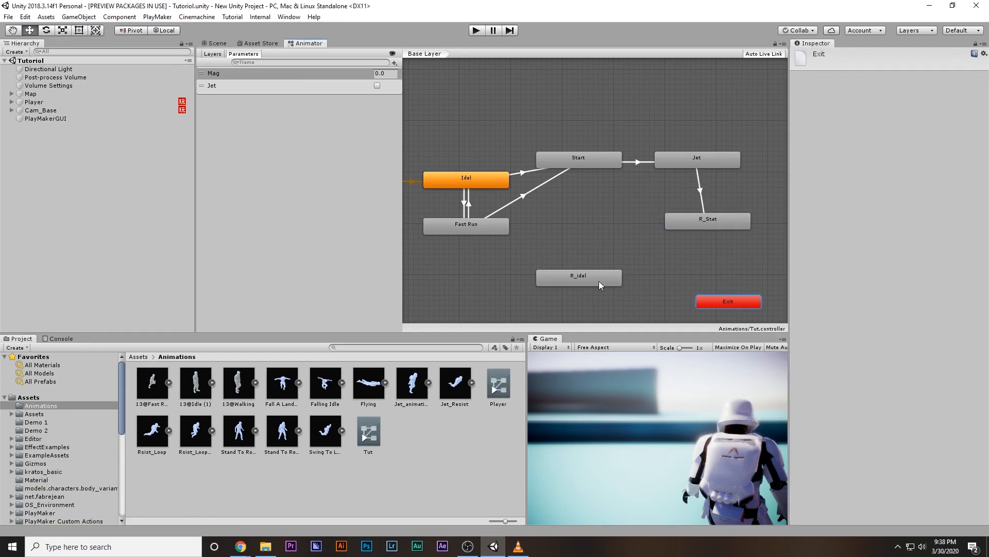
{"action": "left_click_drag", "start_coordinate": [599, 280], "coordinate": [652, 253]}
{"action": "left_click", "coordinate": [691, 239]}
{"action": "left_click", "coordinate": [726, 224]}
{"action": "right_click", "coordinate": [726, 225]}
{"action": "left_click", "coordinate": [743, 230]}
{"action": "left_click", "coordinate": [642, 250]}
{"action": "left_click", "coordinate": [657, 235]}
{"action": "left_click", "coordinate": [661, 236]}
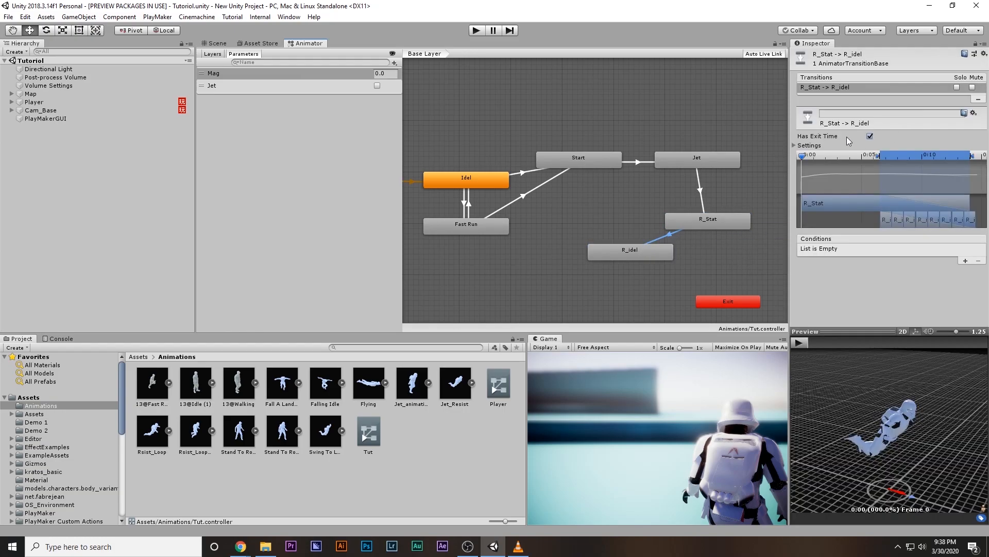
- Turn off Has Exit Time on the Jet to R_Stat transition, and preview the R_Stat to R_idel blend
{"action": "left_click", "coordinate": [699, 189]}
{"action": "left_click", "coordinate": [870, 137]}
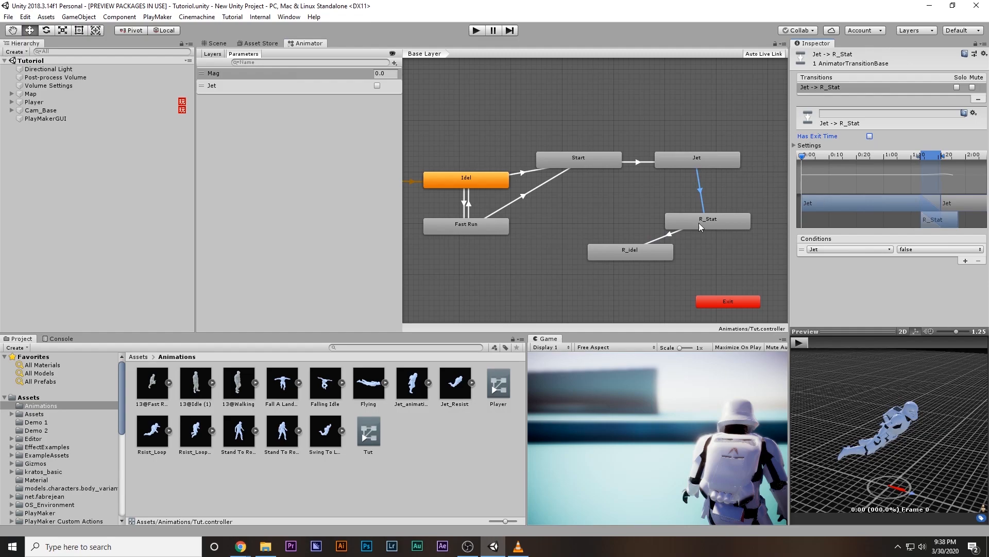
{"action": "left_click", "coordinate": [671, 233]}
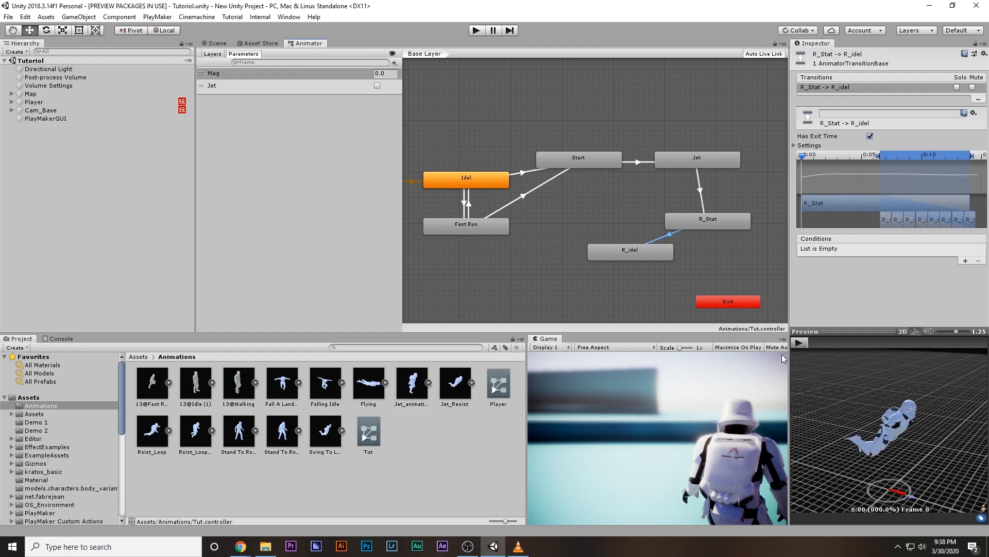
{"action": "left_click_drag", "start_coordinate": [813, 339], "coordinate": [944, 344]}
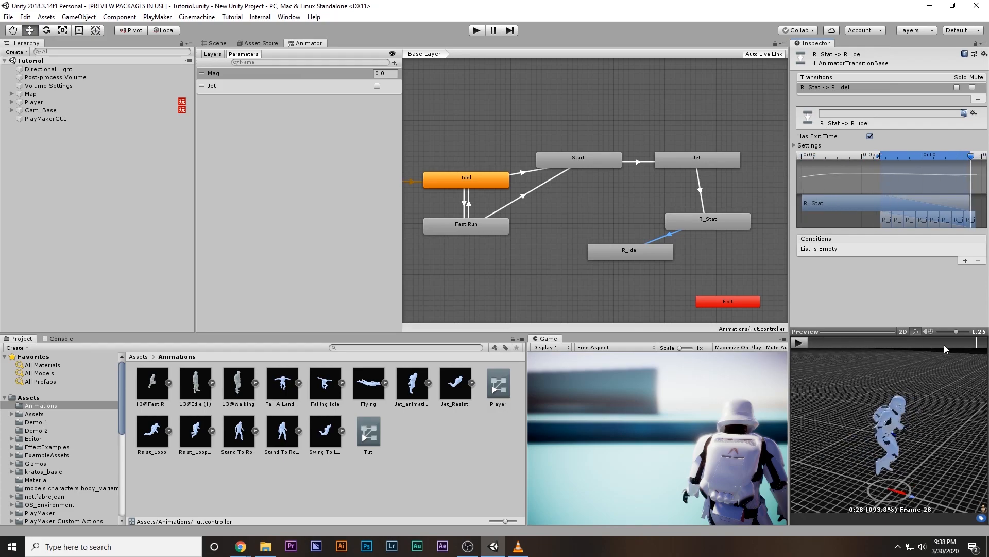
- Check the loop settings of the R_Stat and R_idel clips, and move the R_idel state slightly away from R_Stat
{"action": "double_click", "coordinate": [639, 252]}
{"action": "scroll", "coordinate": [869, 279], "scroll_direction": "down", "scroll_amount": 3}
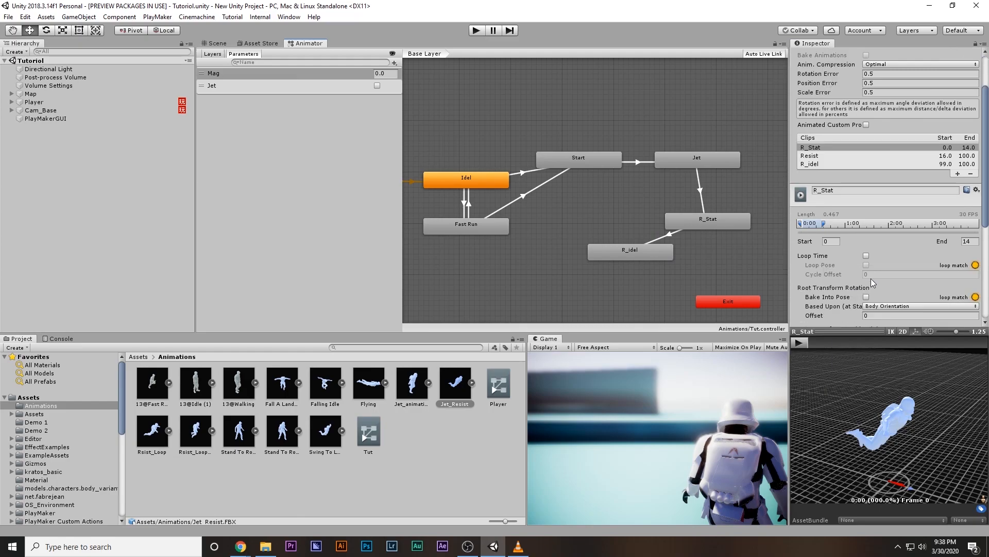
{"action": "double_click", "coordinate": [645, 249]}
{"action": "scroll", "coordinate": [876, 298], "scroll_direction": "down", "scroll_amount": 3}
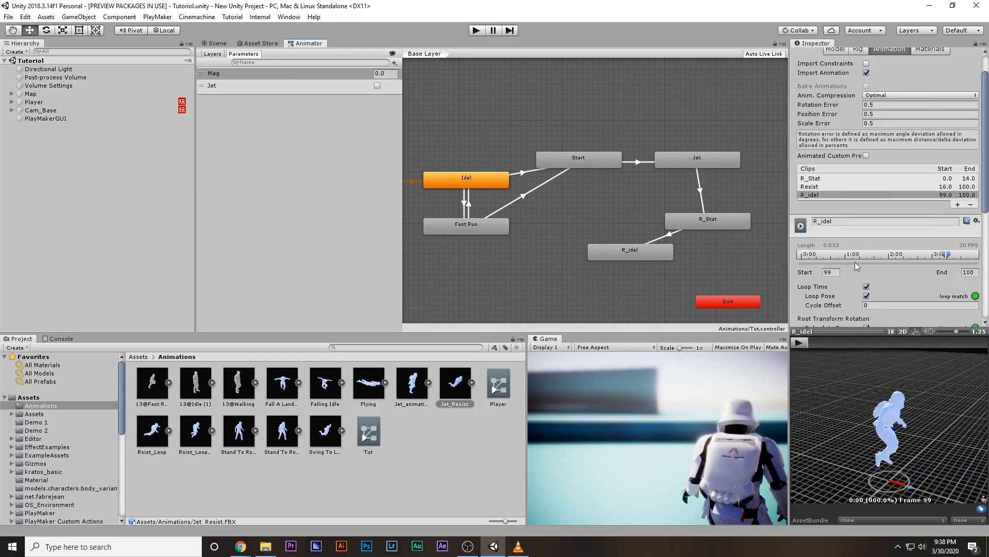
{"action": "left_click_drag", "start_coordinate": [645, 248], "coordinate": [623, 251]}
{"action": "left_click", "coordinate": [649, 244]}
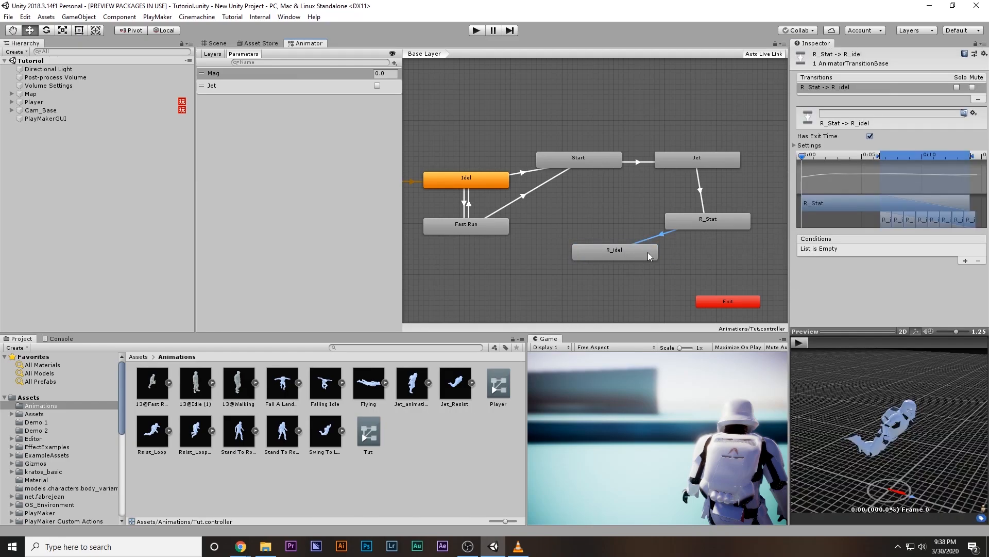
- Play-test running and repeated jetpack flight in the maximized game view to check the falling pose, and stop the game
{"action": "key", "text": "shift+space"}
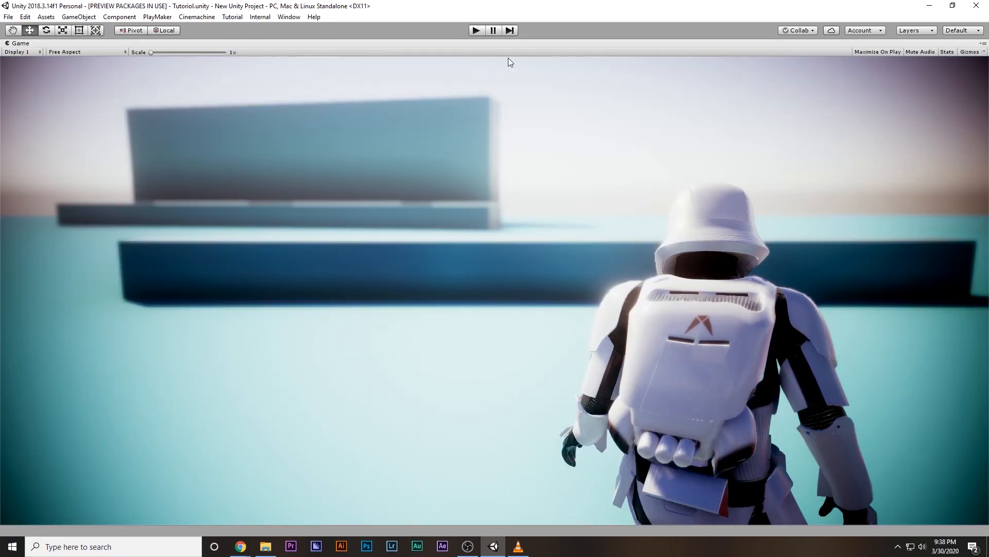
{"action": "left_click", "coordinate": [476, 31]}
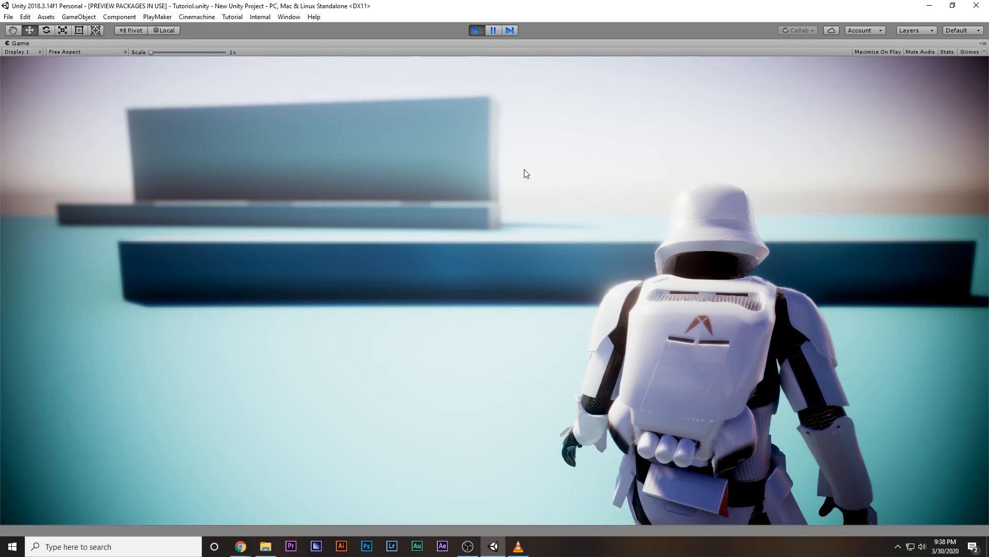
{"action": "key", "text": "w"}
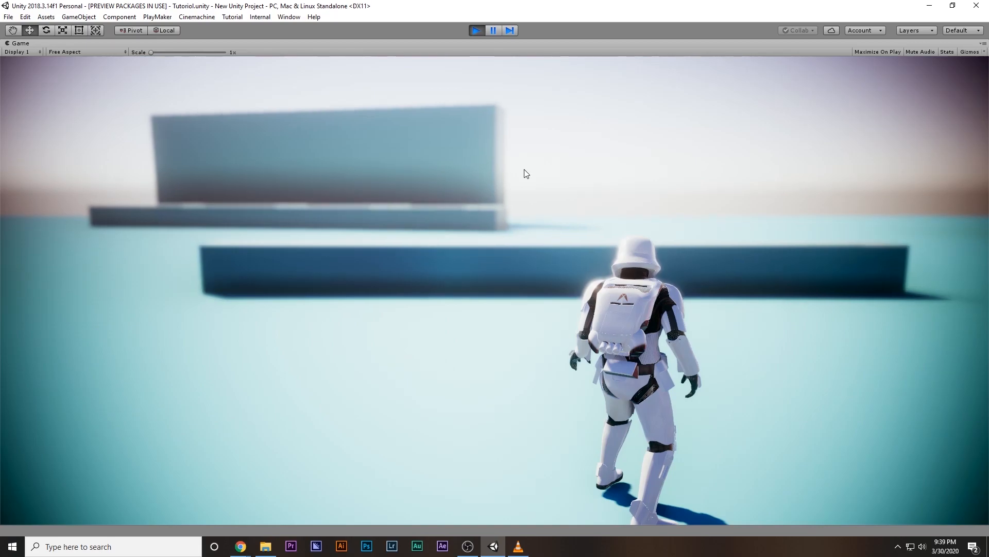
{"action": "key", "text": "w"}
{"action": "key", "text": "w"}
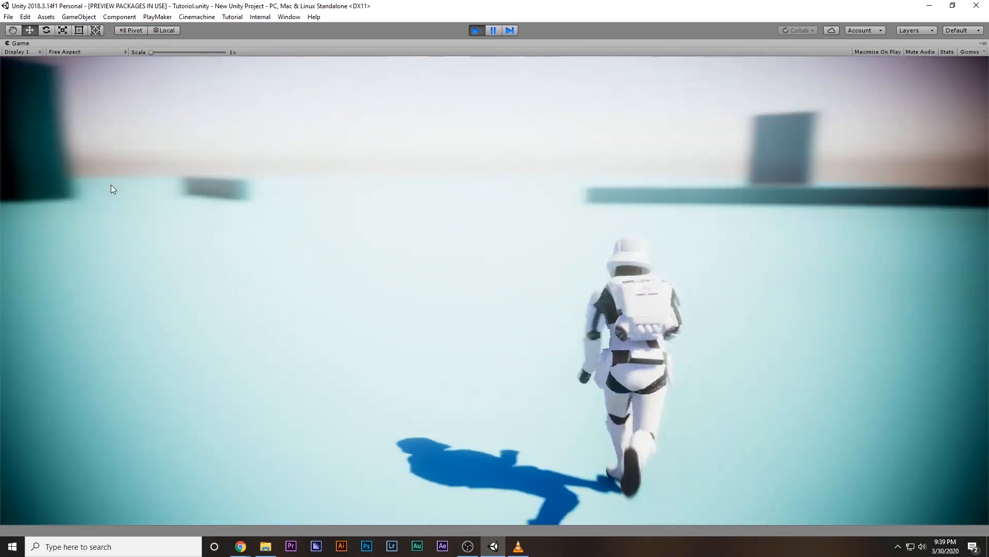
{"action": "key", "text": "space"}
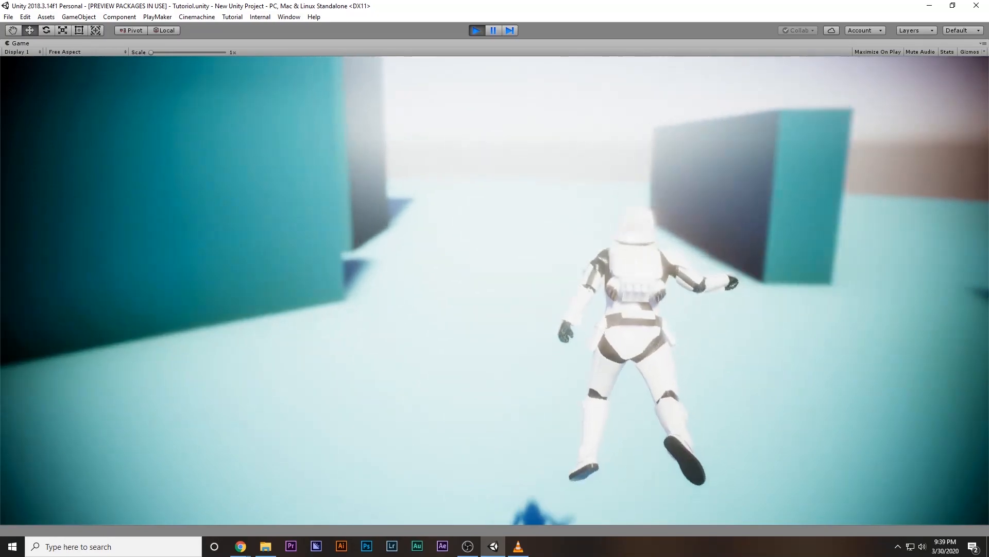
{"action": "key", "text": "w"}
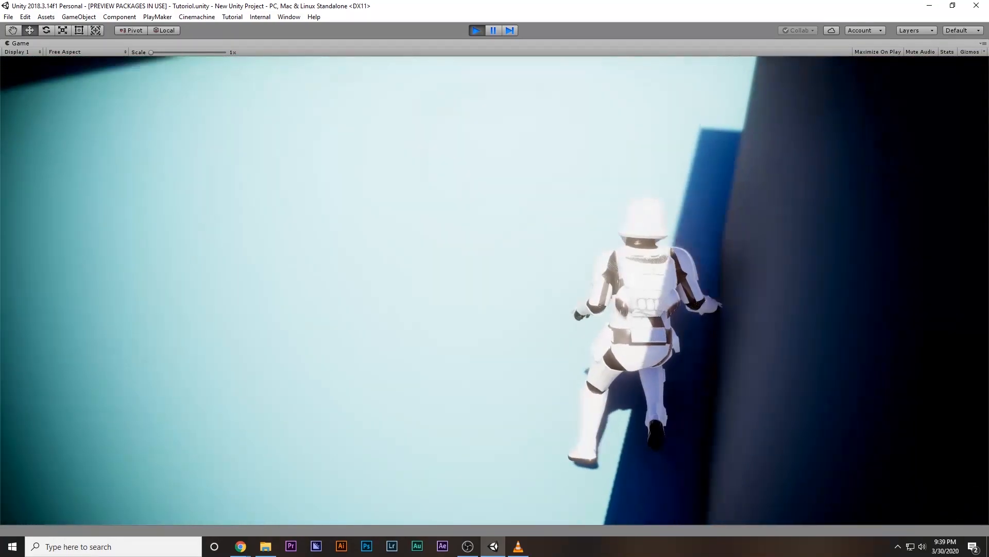
{"action": "key", "text": "space"}
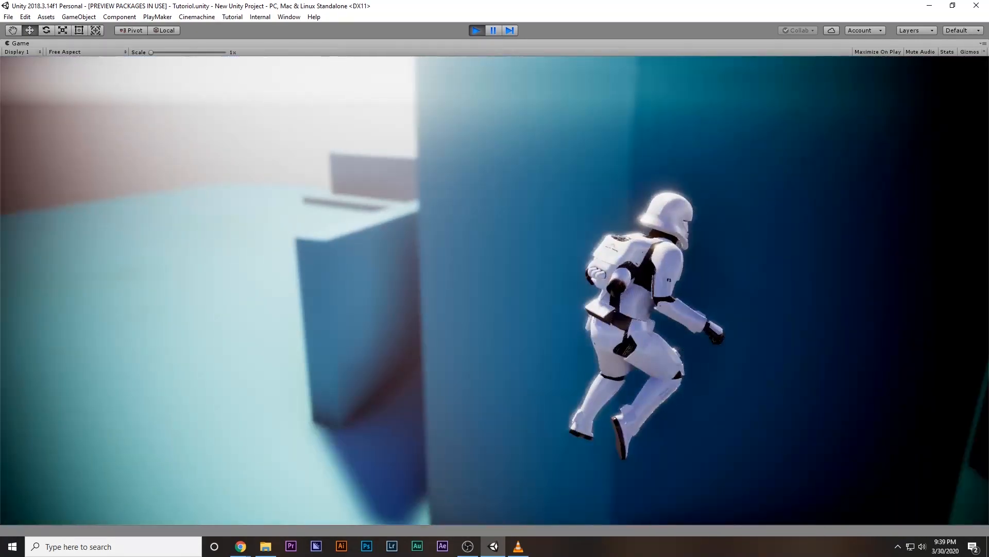
{"action": "key", "text": "w"}
{"action": "key", "text": "space"}
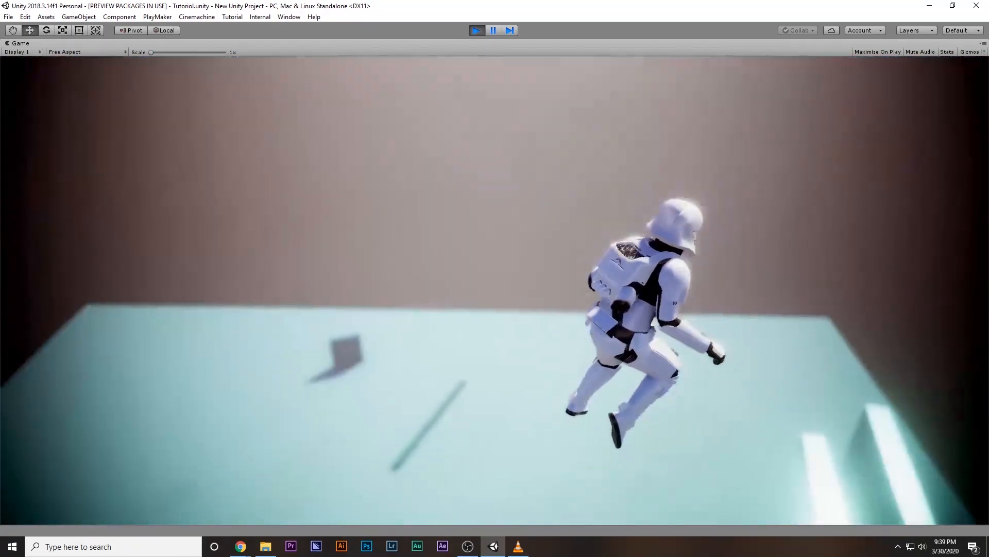
{"action": "key", "text": "Escape"}
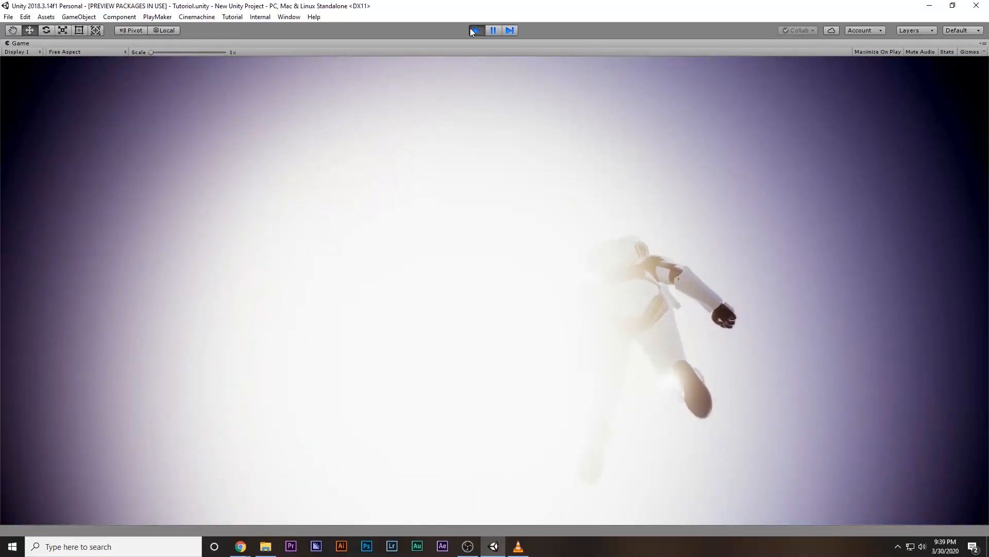
{"action": "left_click", "coordinate": [473, 29]}
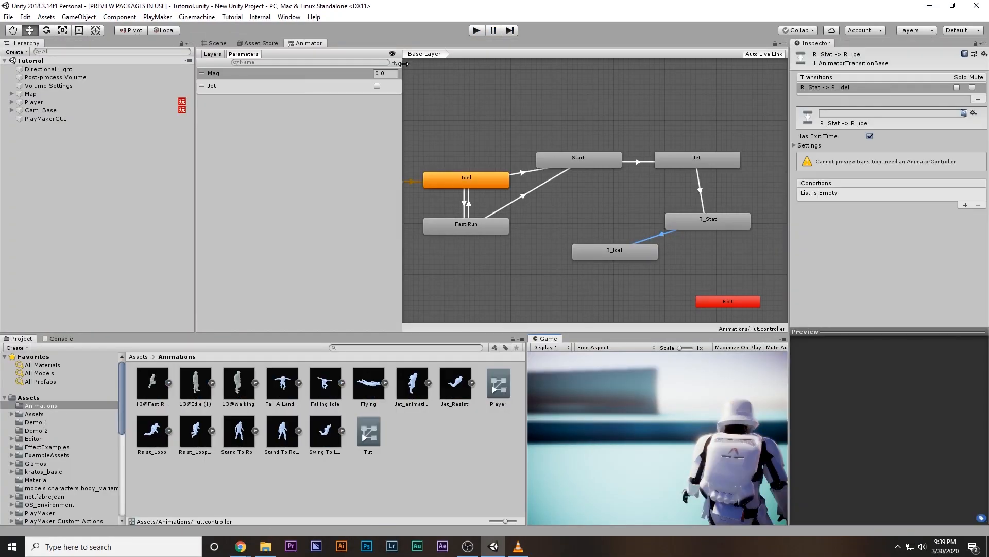
- Create a transition from R_idel back to Start with Has Exit Time off and the condition Jet true
{"action": "middle_click_drag", "start_coordinate": [608, 192], "coordinate": [584, 183]}
{"action": "mouse_move", "coordinate": [585, 236]}
{"action": "left_mouse_down"}
{"action": "mouse_move", "coordinate": [590, 242]}
{"action": "mouse_move", "coordinate": [570, 247]}
{"action": "left_mouse_up"}
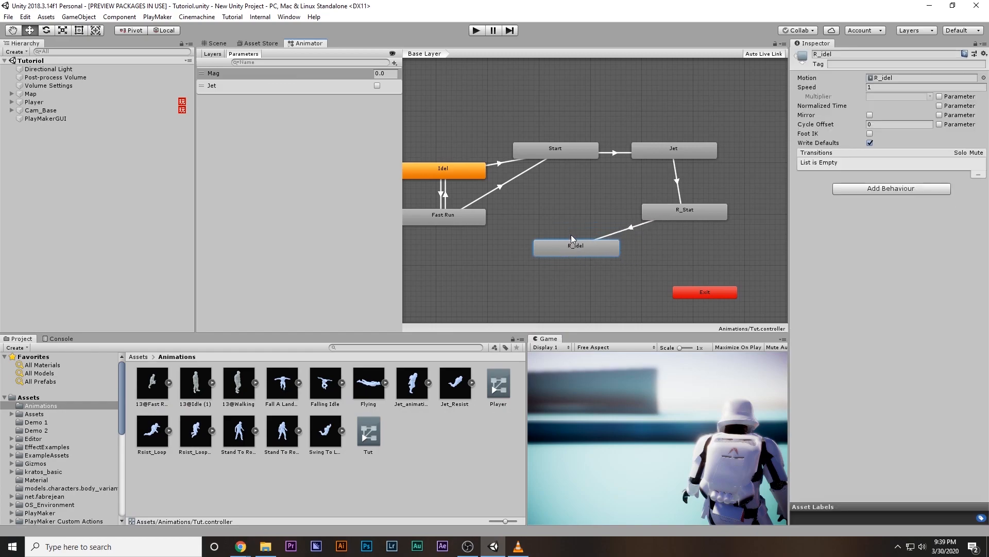
{"action": "left_click", "coordinate": [572, 156]}
{"action": "right_click", "coordinate": [579, 247]}
{"action": "left_click", "coordinate": [598, 253]}
{"action": "left_click", "coordinate": [567, 154]}
{"action": "left_click", "coordinate": [870, 136]}
{"action": "left_click", "coordinate": [966, 261]}
{"action": "left_click", "coordinate": [849, 249]}
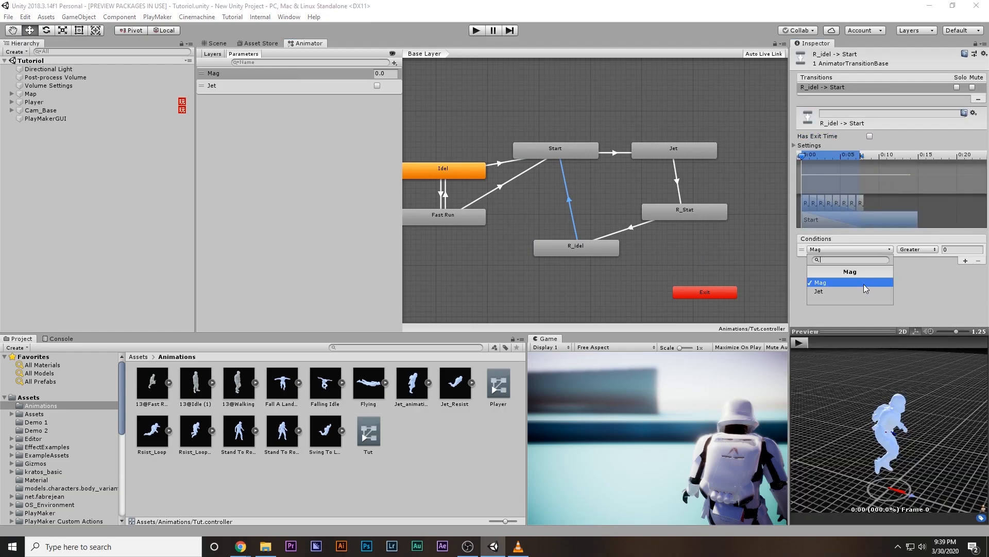
{"action": "left_click", "coordinate": [850, 286]}
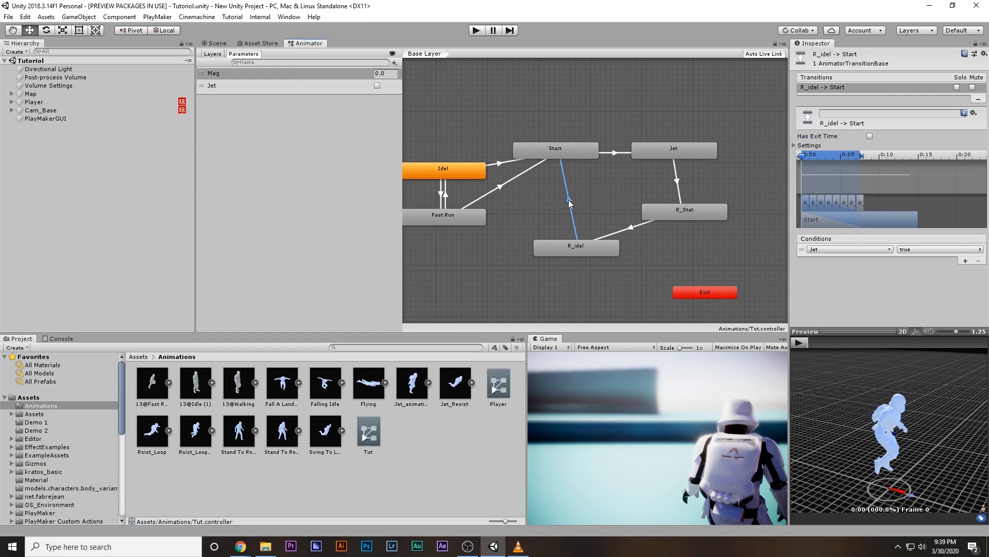
{"action": "right_click", "coordinate": [566, 248]}
{"action": "left_click", "coordinate": [604, 254]}
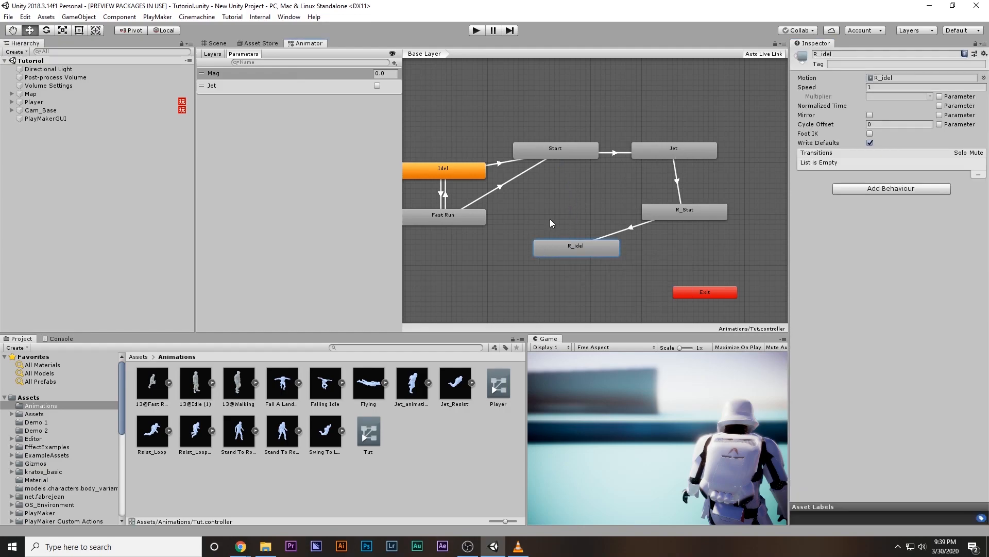
{"action": "left_click", "coordinate": [559, 151]}
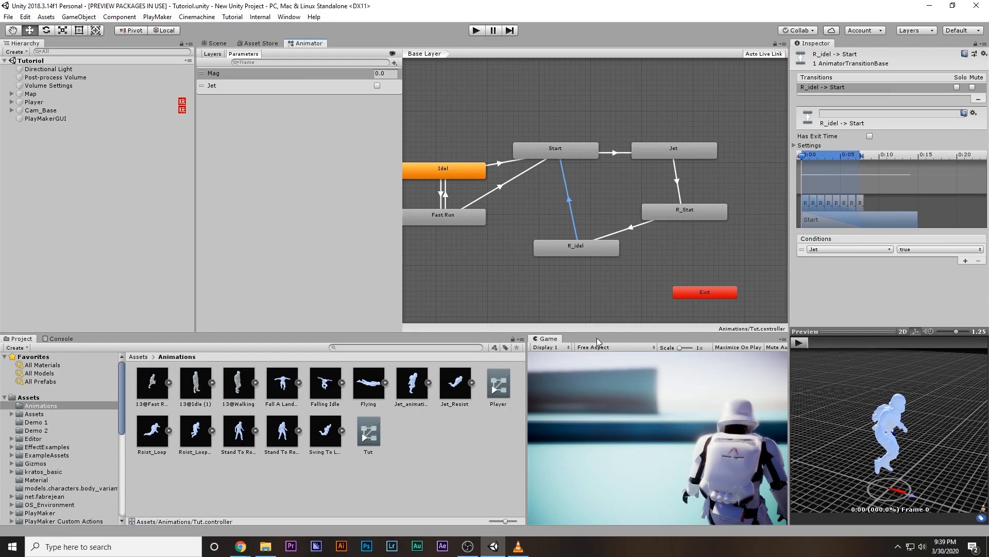
- Play-test running and repeated jetpack flight in the maximized game view to check the R_idel to Start transition, and stop the game
{"action": "key", "text": "shift+space"}
{"action": "left_click", "coordinate": [477, 30]}
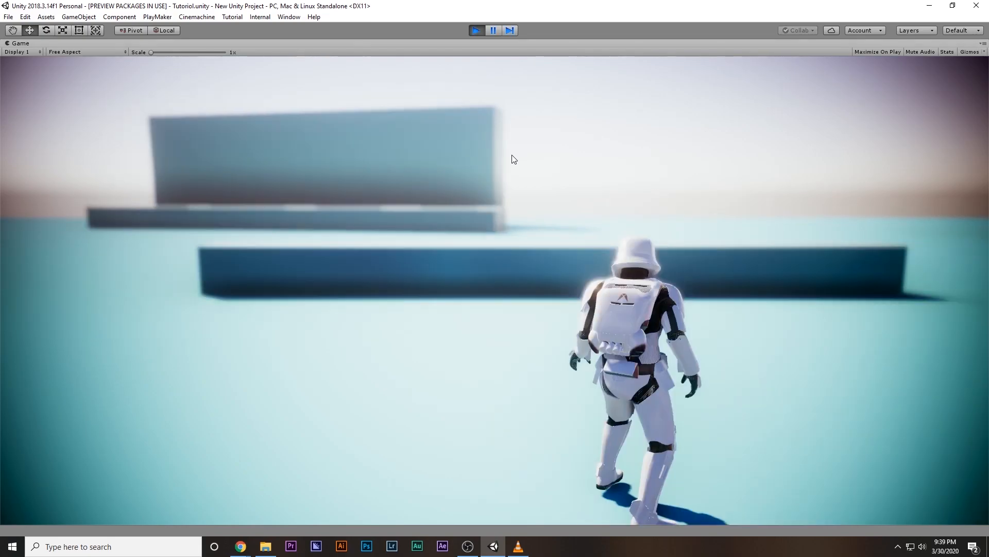
{"action": "key", "text": "w"}
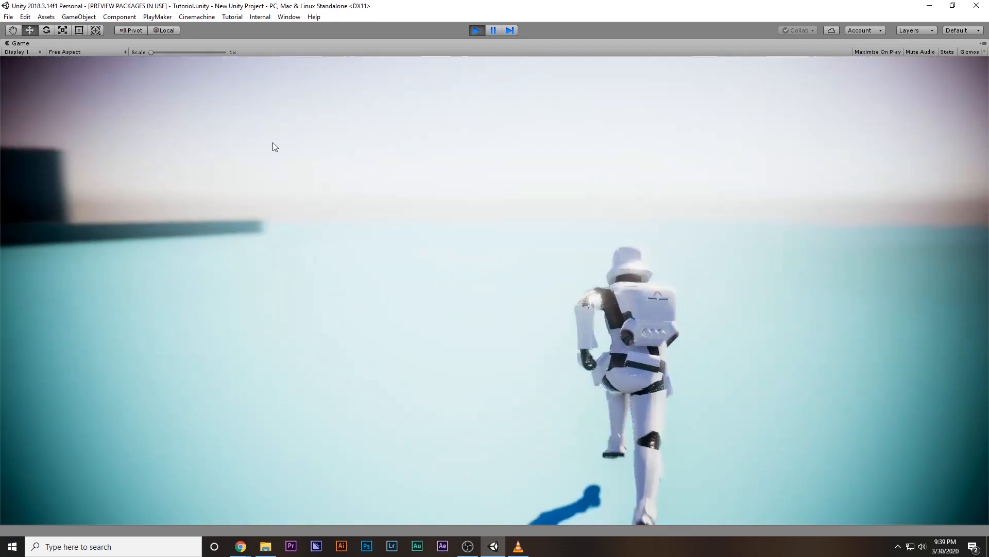
{"action": "key", "text": "space"}
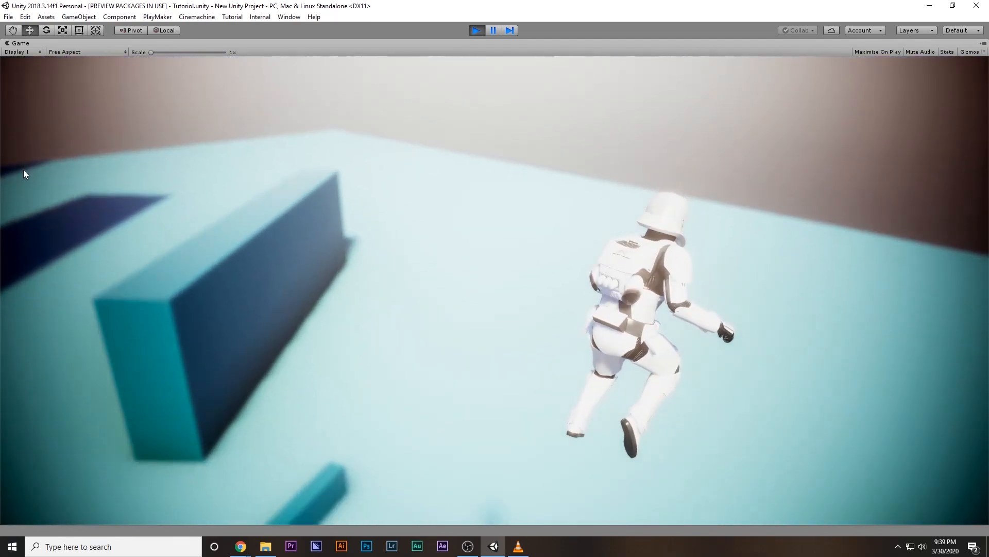
{"action": "key", "text": "space"}
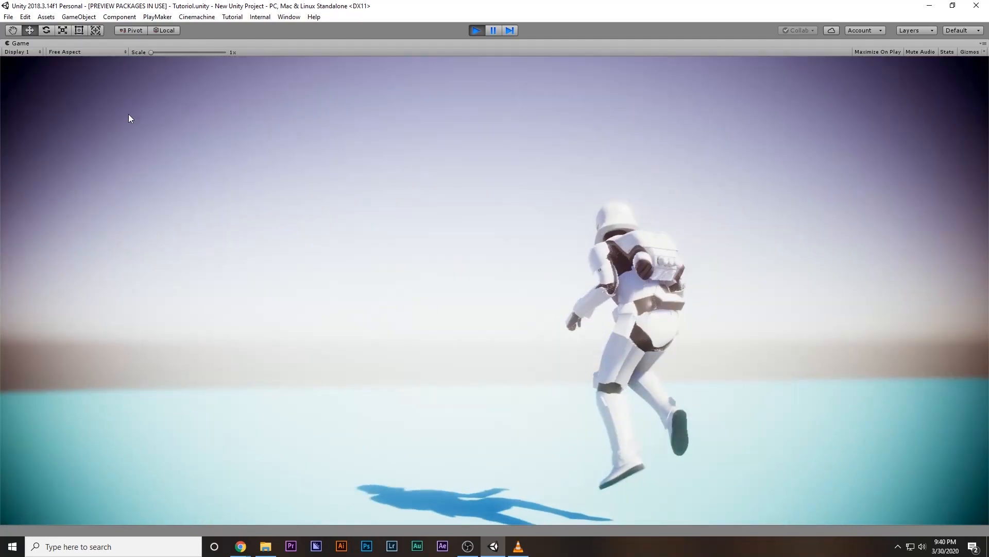
{"action": "key", "text": "space"}
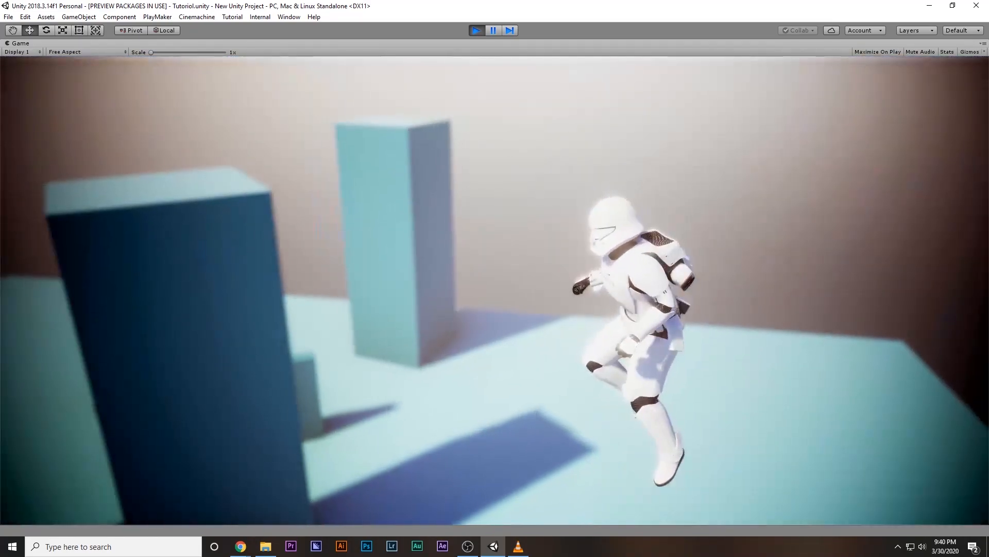
{"action": "key", "text": "w"}
{"action": "key", "text": "space"}
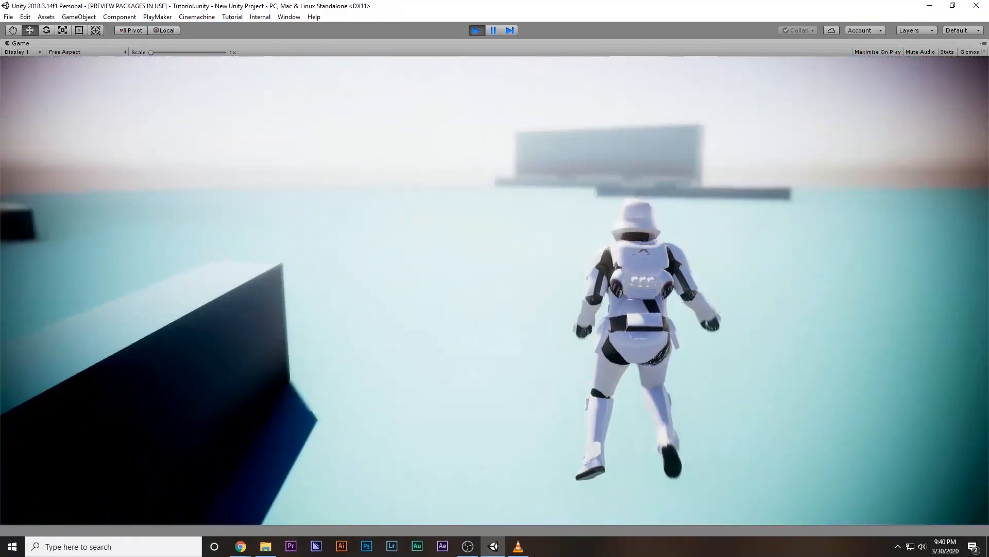
{"action": "key", "text": "a"}
{"action": "key", "text": "space"}
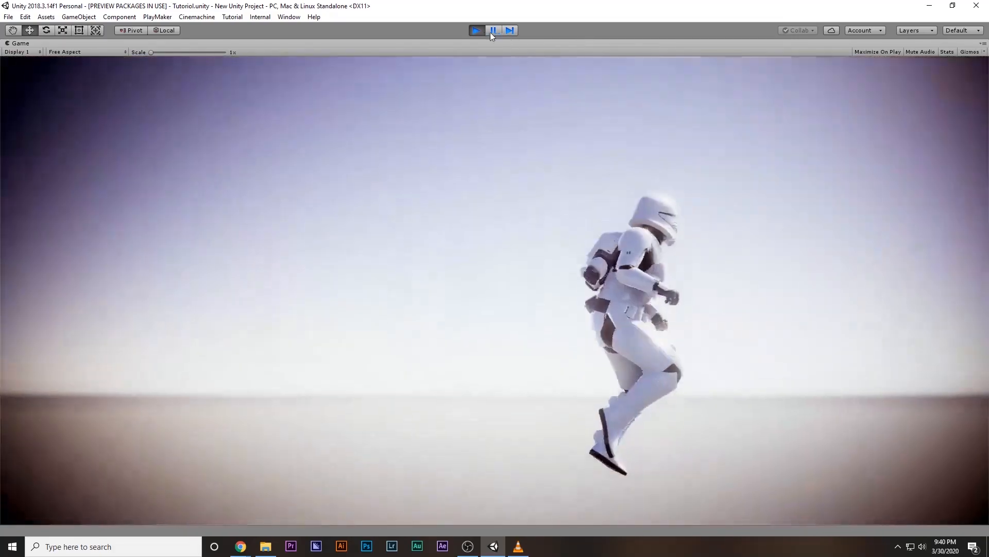
{"action": "left_click", "coordinate": [479, 31]}
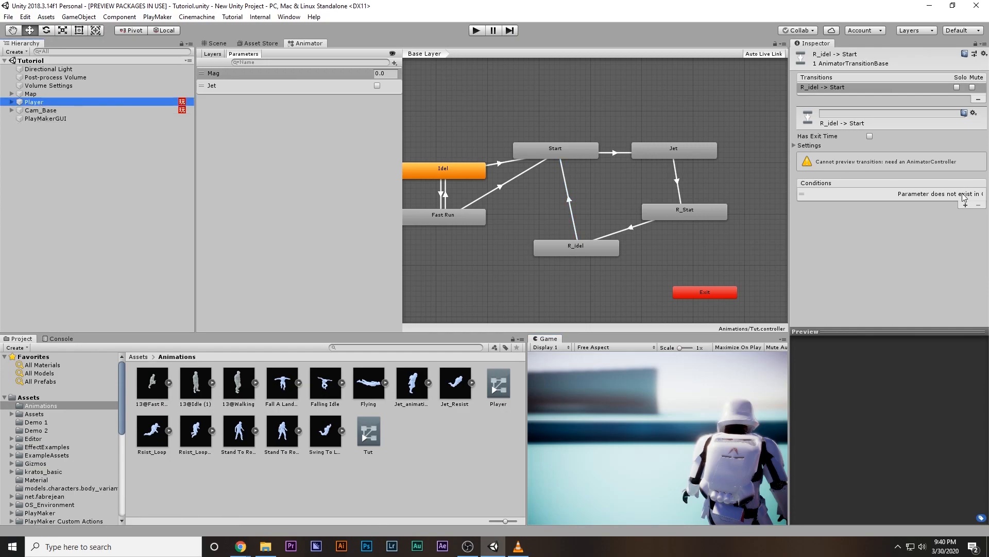
- Copy the Get Axis Vector and Smooth Look At Direction actions from the Idel+Run state into the Jet state of the Player FSM
{"action": "left_click", "coordinate": [963, 224]}
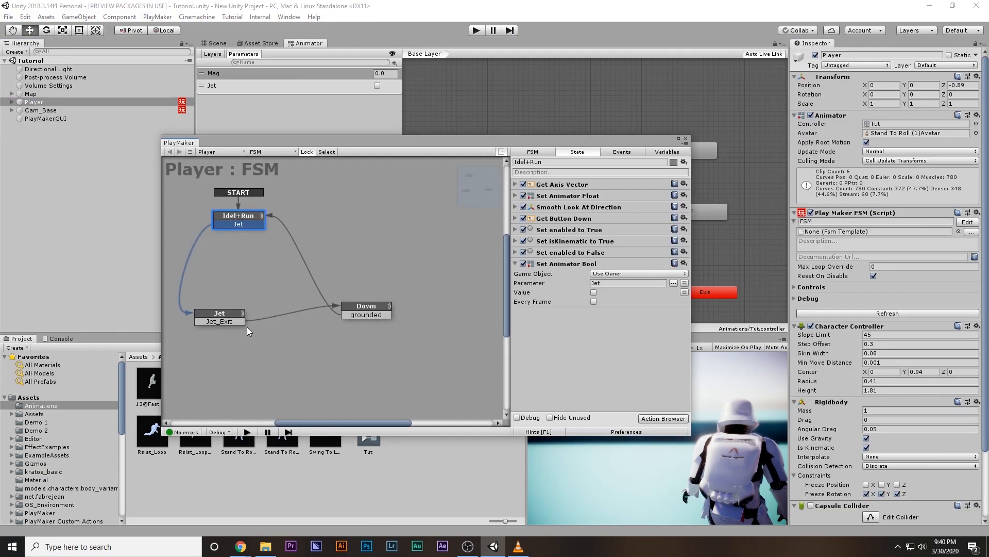
{"action": "left_click", "coordinate": [236, 215]}
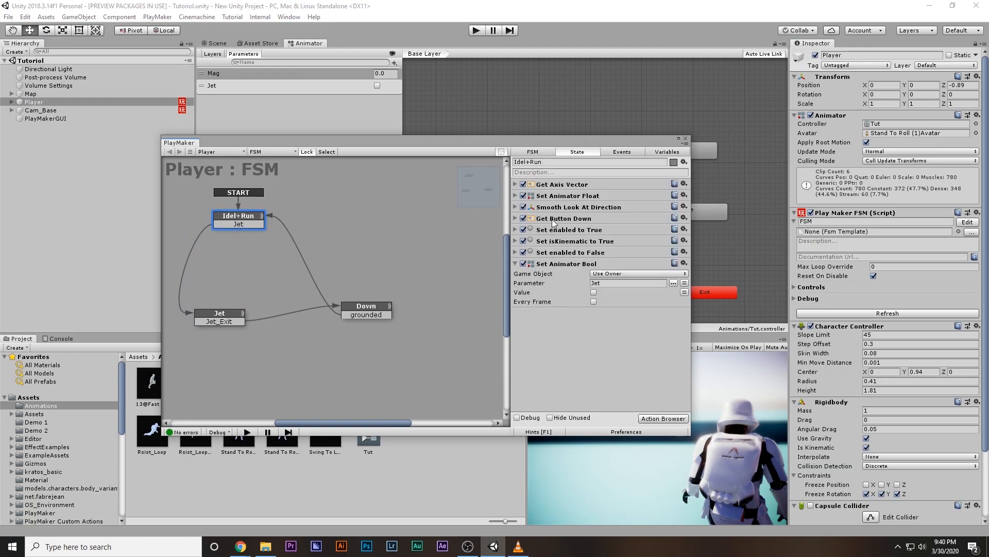
{"action": "left_click", "coordinate": [558, 208]}
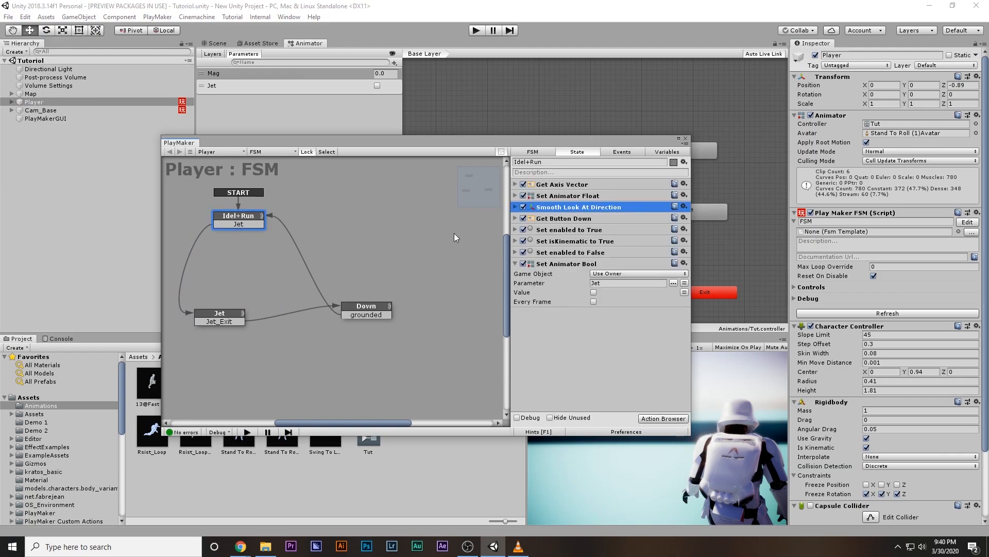
{"action": "left_click", "coordinate": [574, 185], "text": "ctrl"}
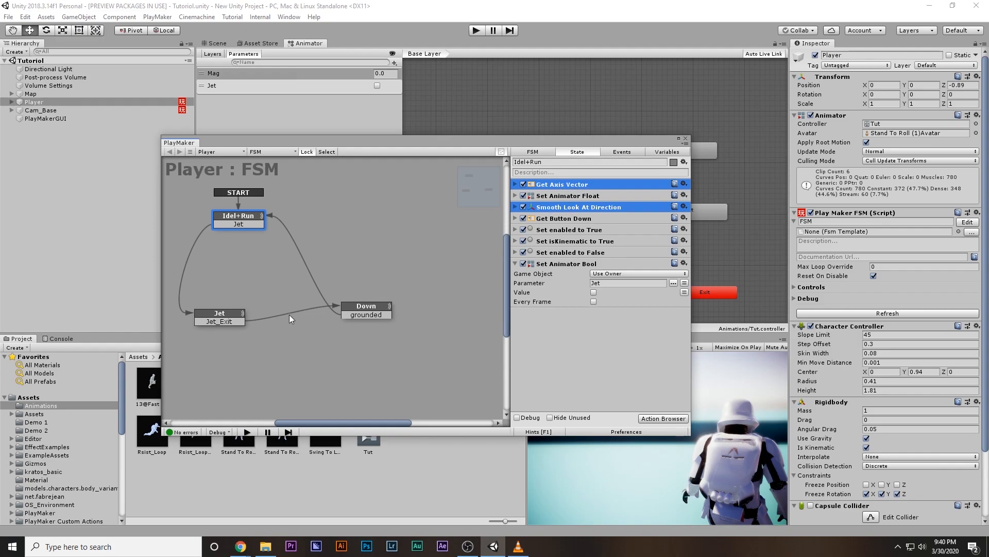
{"action": "left_click", "coordinate": [273, 319]}
{"action": "key", "text": "ctrl+v"}
{"action": "left_click_drag", "start_coordinate": [555, 379], "coordinate": [555, 248]}
- Paste Get Axis Vector and Smooth Look At Direction into the Down state directly below Add Force, and close the FSM editor
{"action": "left_click", "coordinate": [371, 312]}
{"action": "left_click", "coordinate": [565, 189]}
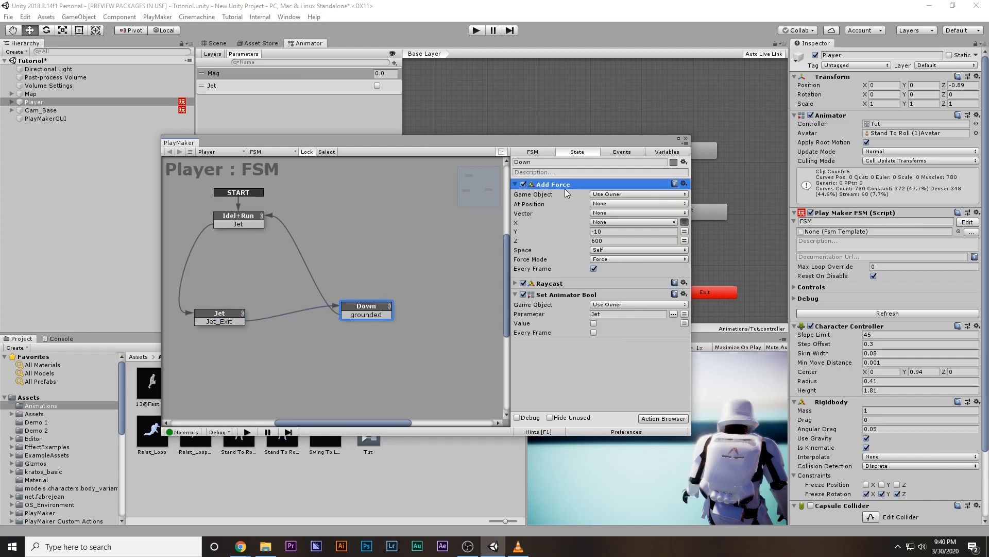
{"action": "key", "text": "ctrl+v"}
{"action": "left_click", "coordinate": [685, 145]}
{"action": "left_click", "coordinate": [721, 444]}
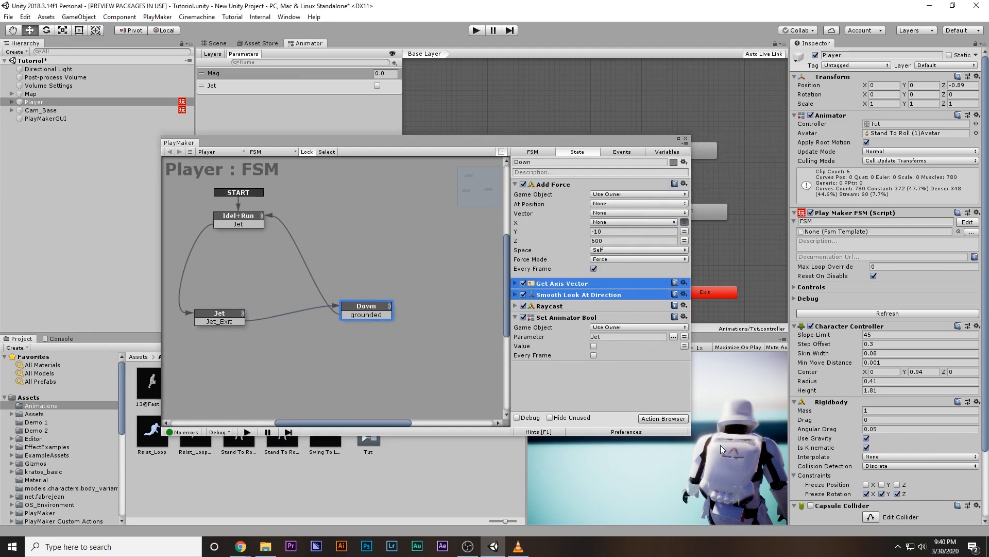
{"action": "left_click", "coordinate": [686, 138]}
- Play-test running, jetpack flight and steering while falling in the maximized game view
{"action": "left_click", "coordinate": [476, 30]}
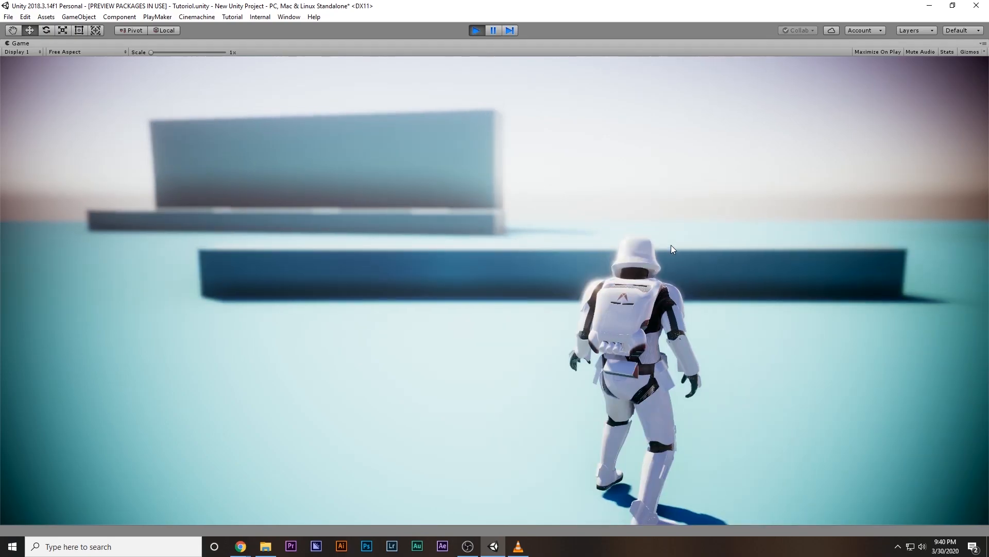
{"action": "key", "text": "w"}
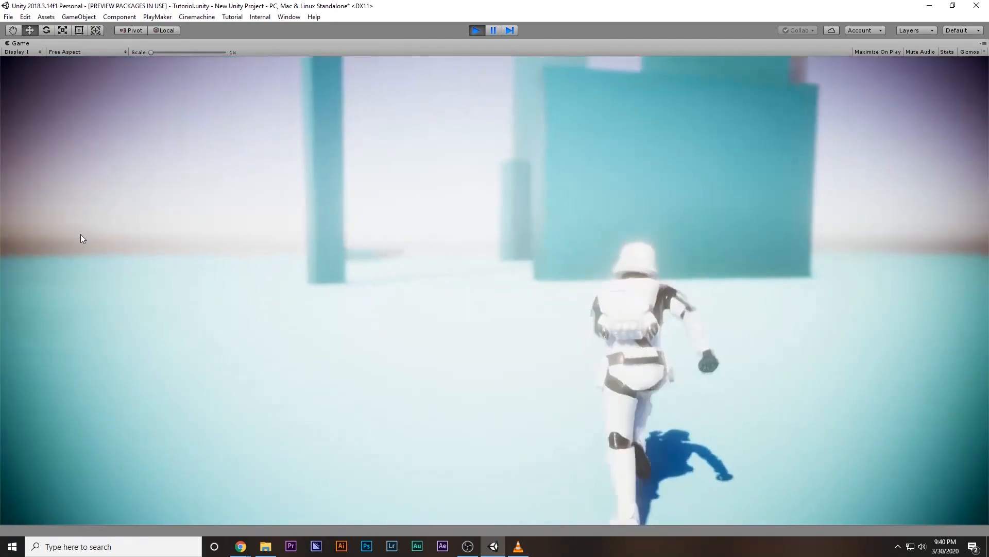
{"action": "key", "text": "space"}
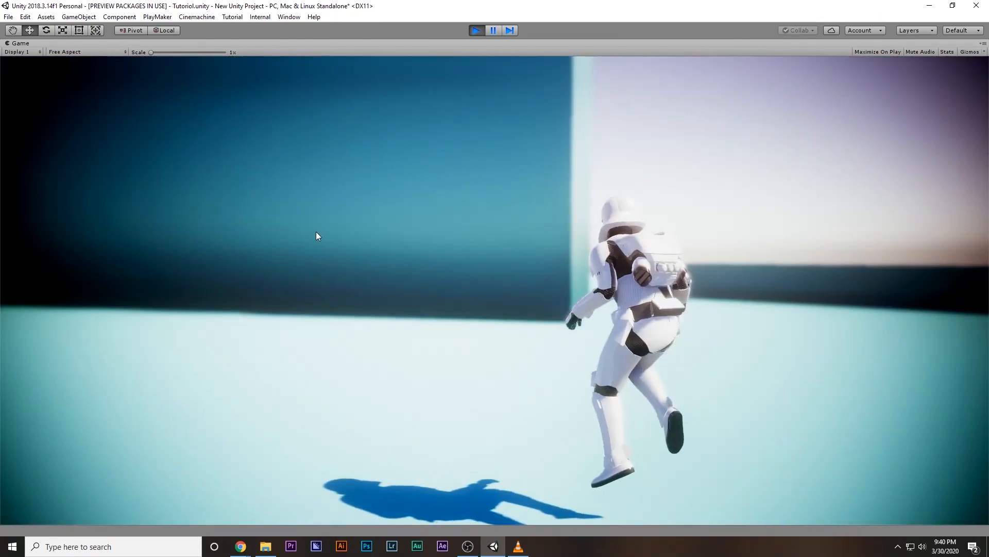
{"action": "key", "text": "space"}
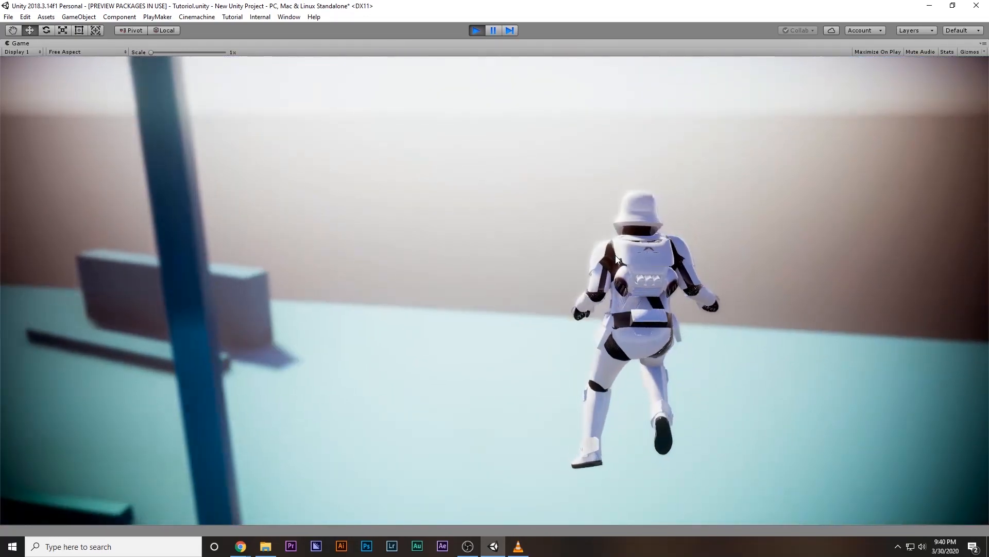
{"action": "key", "text": "space"}
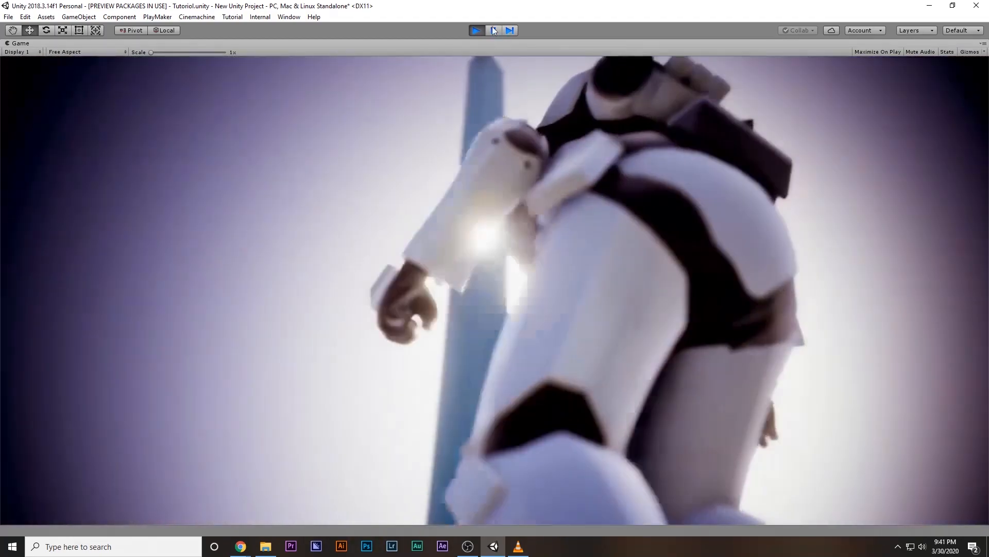
- Pause the game after landing, check the active state in the Player FSM and the Animator, and stop the game
{"action": "left_click", "coordinate": [493, 30]}
{"action": "key", "text": "shift+space"}
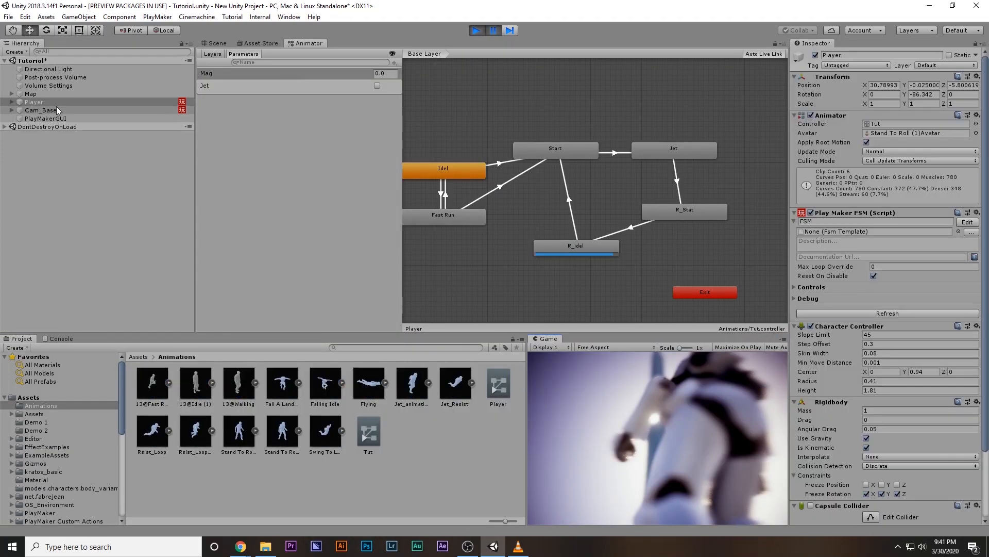
{"action": "left_click", "coordinate": [961, 222]}
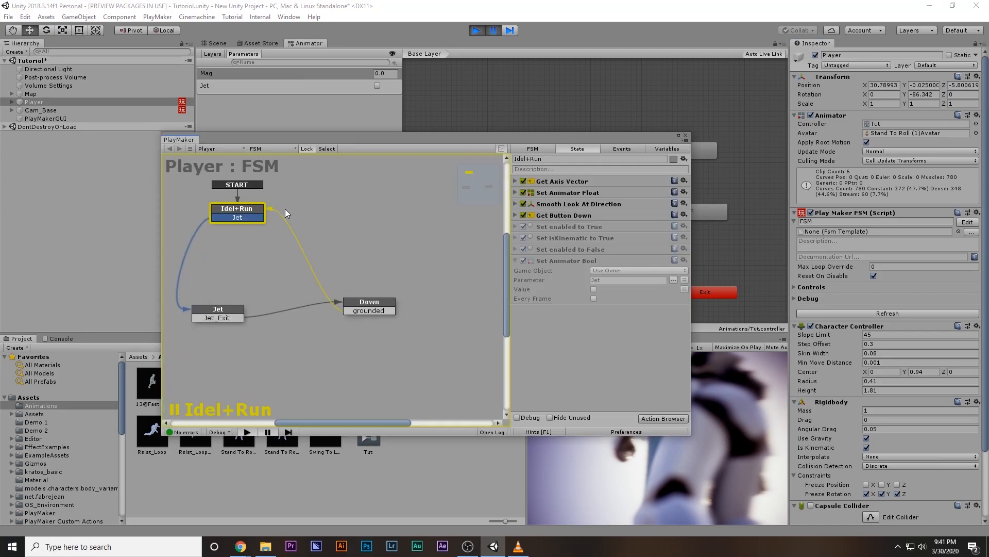
{"action": "left_click_drag", "start_coordinate": [257, 221], "coordinate": [274, 221]}
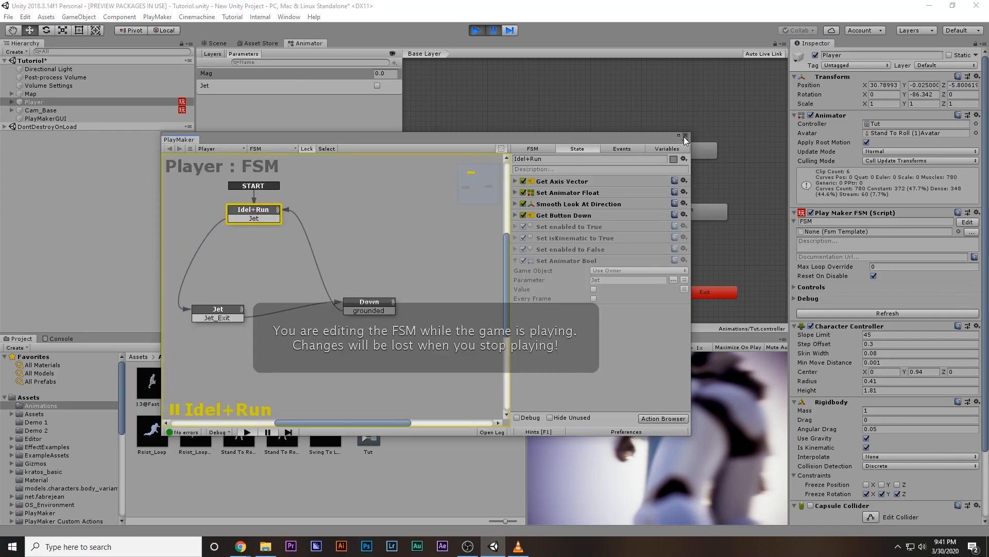
{"action": "left_click", "coordinate": [686, 135]}
{"action": "left_click", "coordinate": [595, 232]}
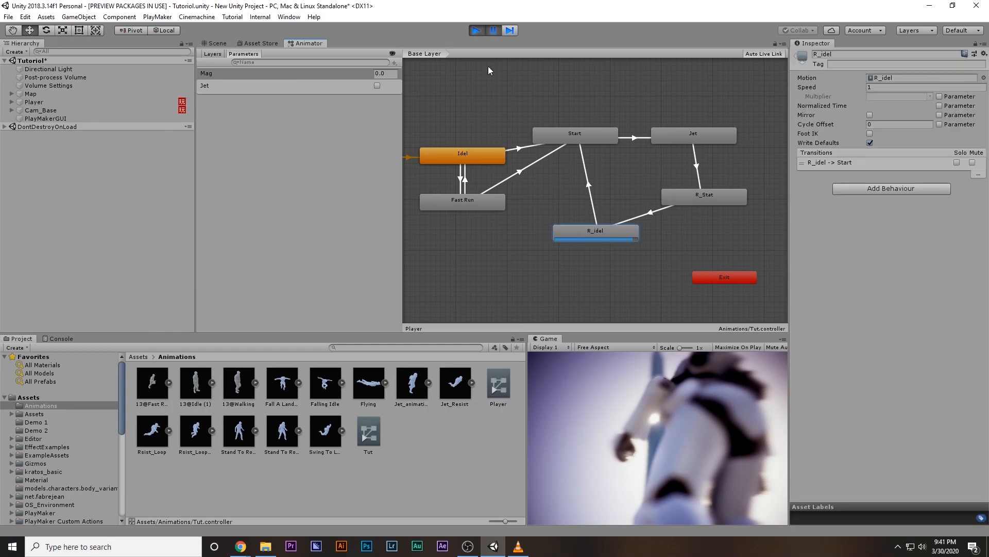
{"action": "key", "text": "ctrl+p"}
- Review the Fall A Land To Run Forward clip's import settings, and add it as a state named Land between Fast Run and R_idel
{"action": "left_click_drag", "start_coordinate": [608, 227], "coordinate": [632, 225]}
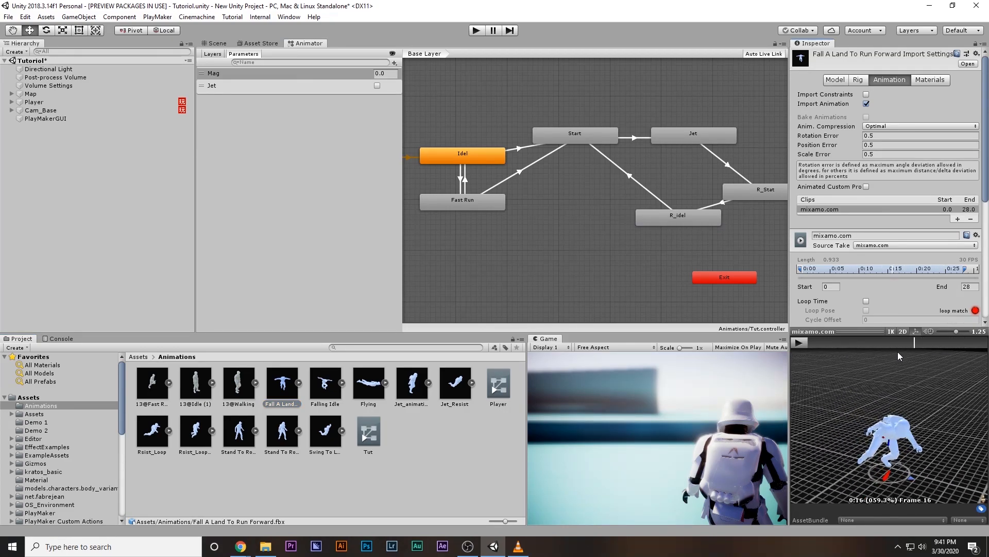
{"action": "left_click", "coordinate": [858, 81]}
{"action": "left_click", "coordinate": [890, 81]}
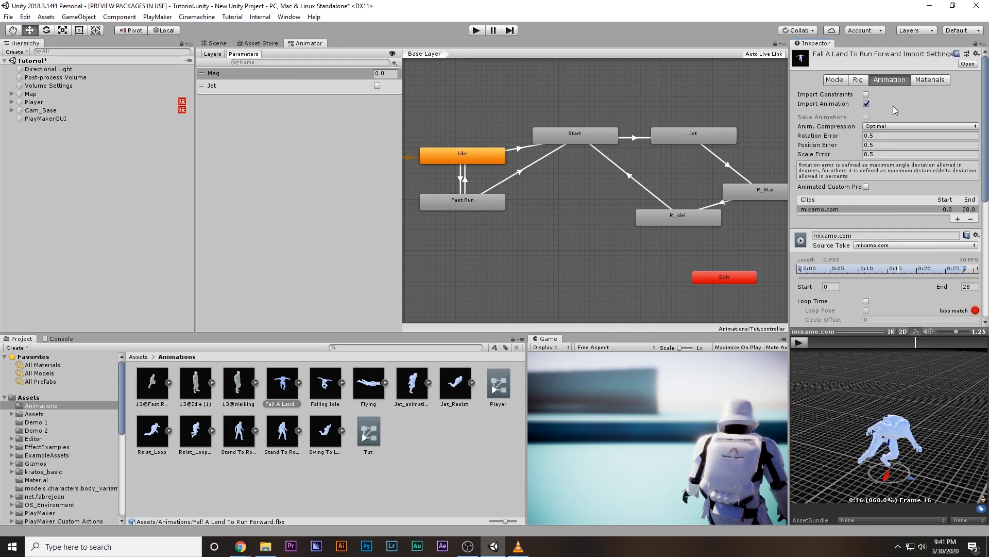
{"action": "scroll", "coordinate": [900, 229], "scroll_direction": "down", "scroll_amount": 5}
{"action": "scroll", "coordinate": [881, 216], "scroll_direction": "up", "scroll_amount": 1}
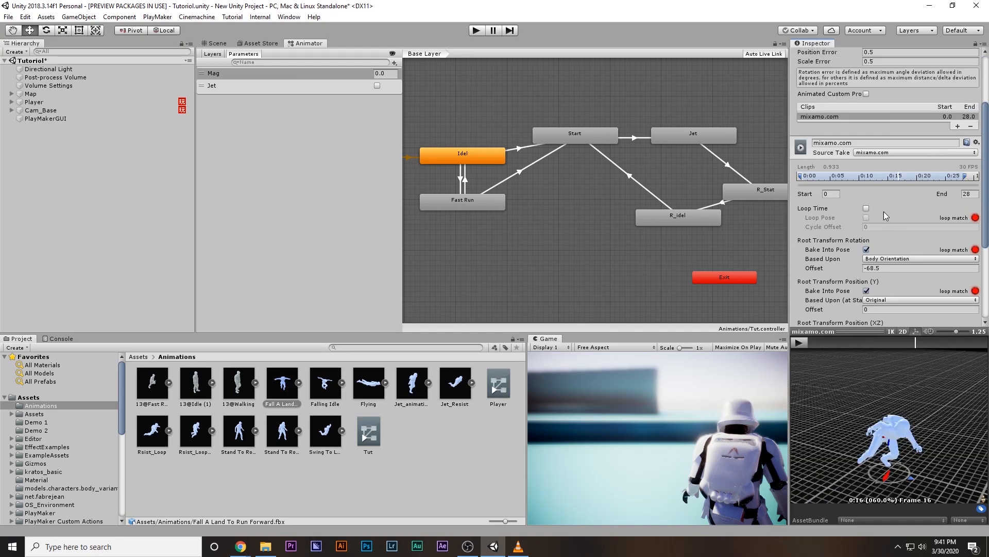
{"action": "scroll", "coordinate": [897, 216], "scroll_direction": "up", "scroll_amount": 3}
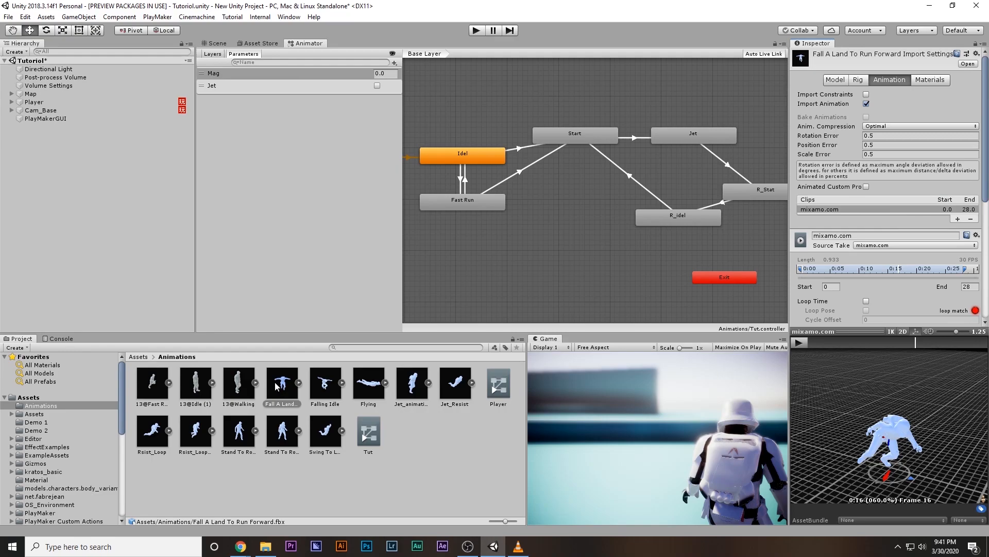
{"action": "left_click_drag", "start_coordinate": [590, 235], "coordinate": [557, 209]}
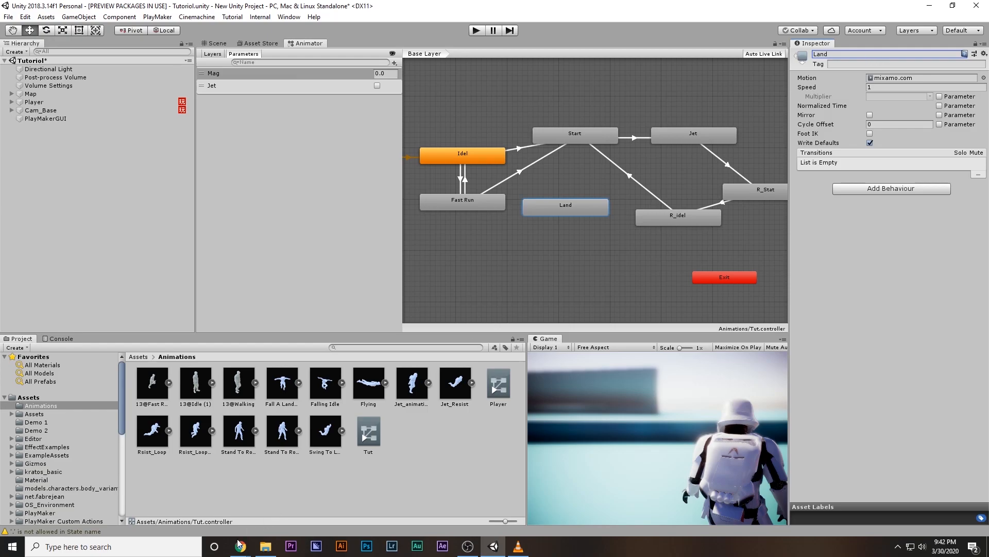
- Switch to Mixamo in the browser, search for "Land", open the Landing animation preview, and return to Unity
{"action": "mouse_move", "coordinate": [239, 542]}
{"action": "left_click", "coordinate": [187, 498]}
{"action": "type", "text": "Land"}
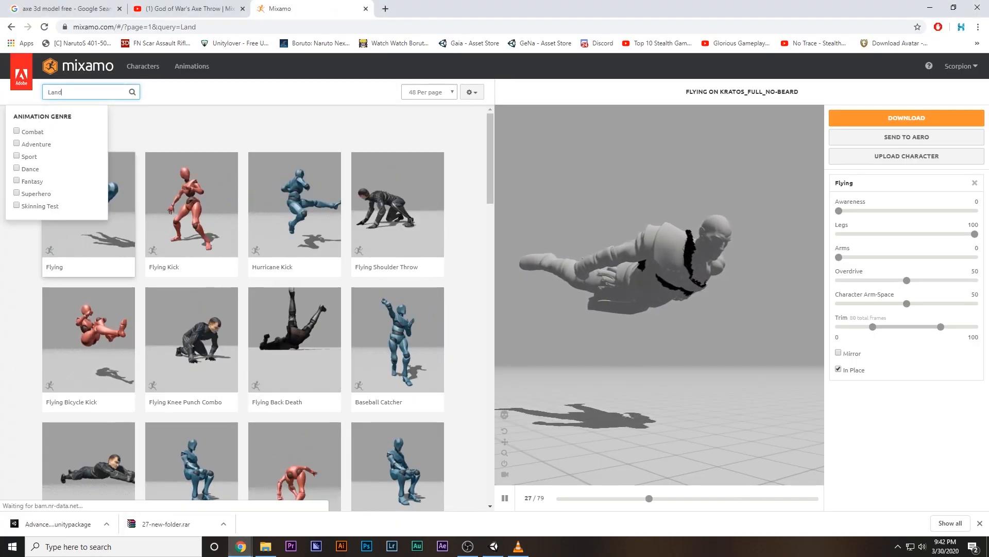
{"action": "key", "text": "Return"}
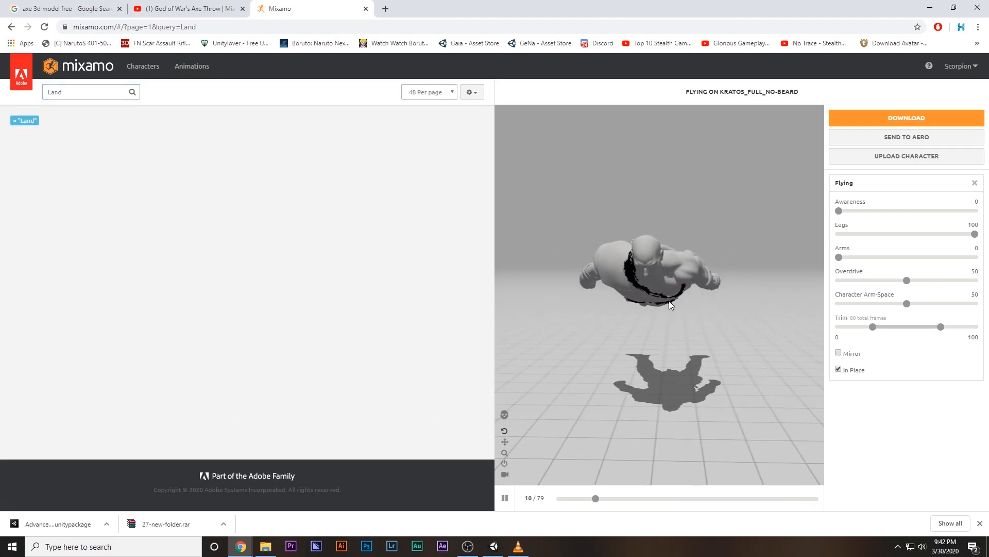
{"action": "left_click_drag", "start_coordinate": [669, 301], "coordinate": [706, 248]}
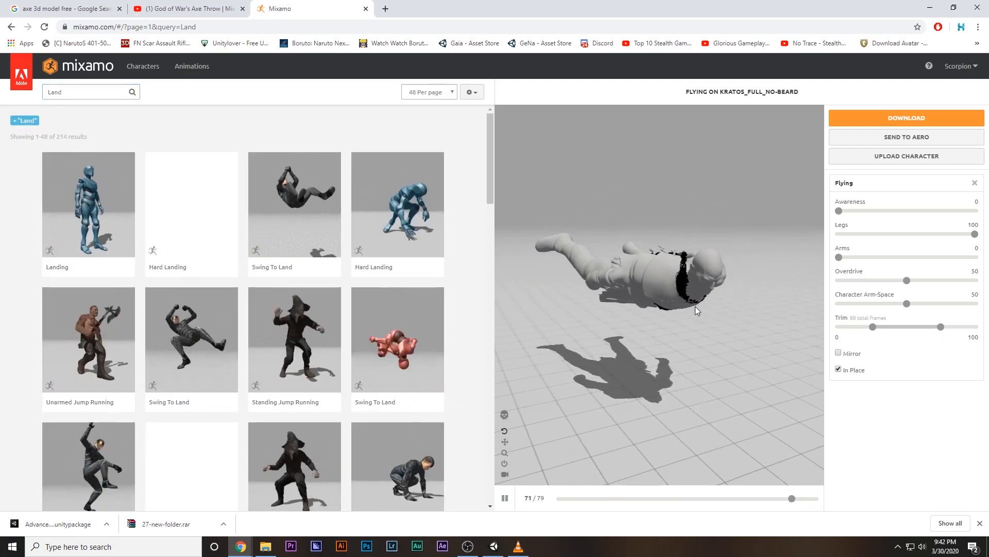
{"action": "left_click", "coordinate": [88, 197]}
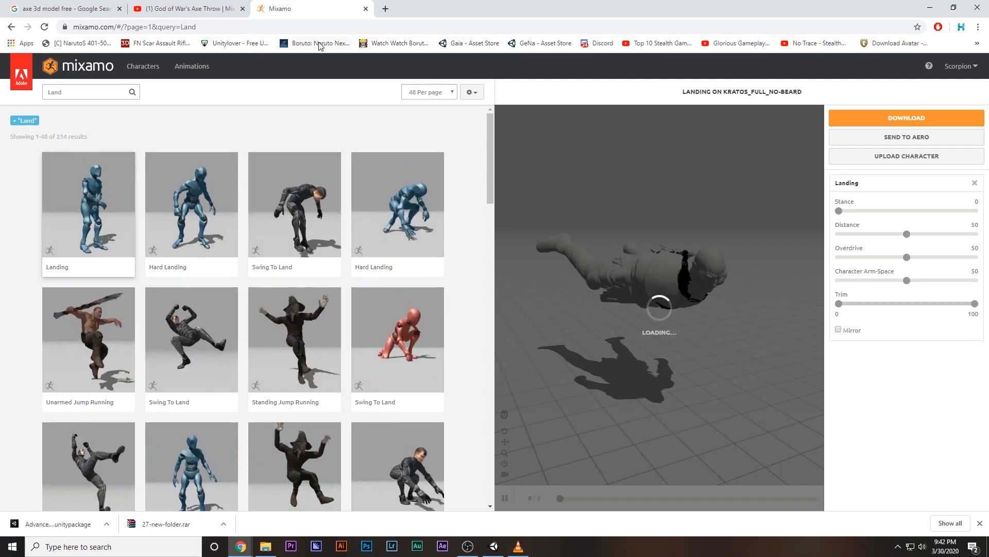
{"action": "left_click", "coordinate": [929, 8]}
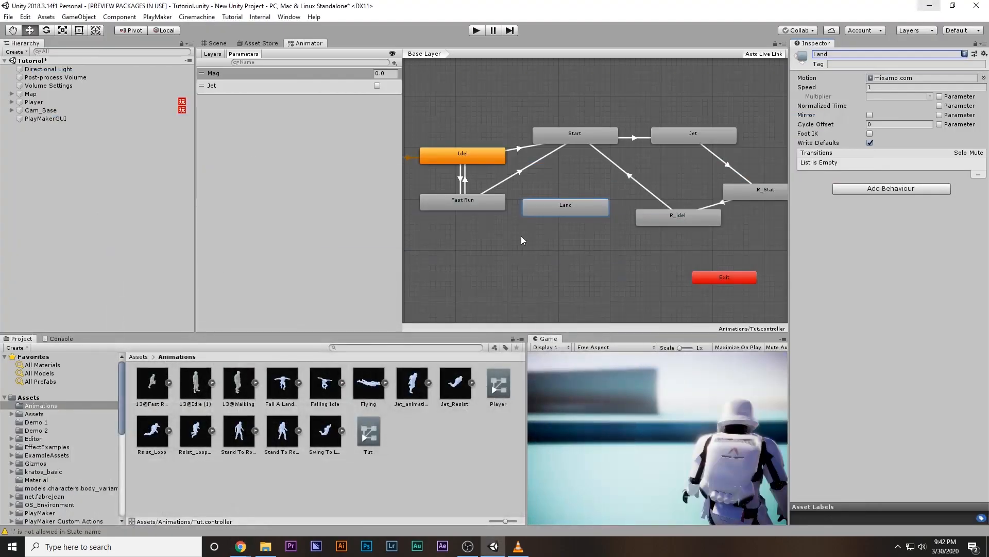
- Create a transition from R_idel to Land, and line the Land state up horizontally with R_idel
{"action": "right_click", "coordinate": [675, 221]}
{"action": "left_click", "coordinate": [691, 225]}
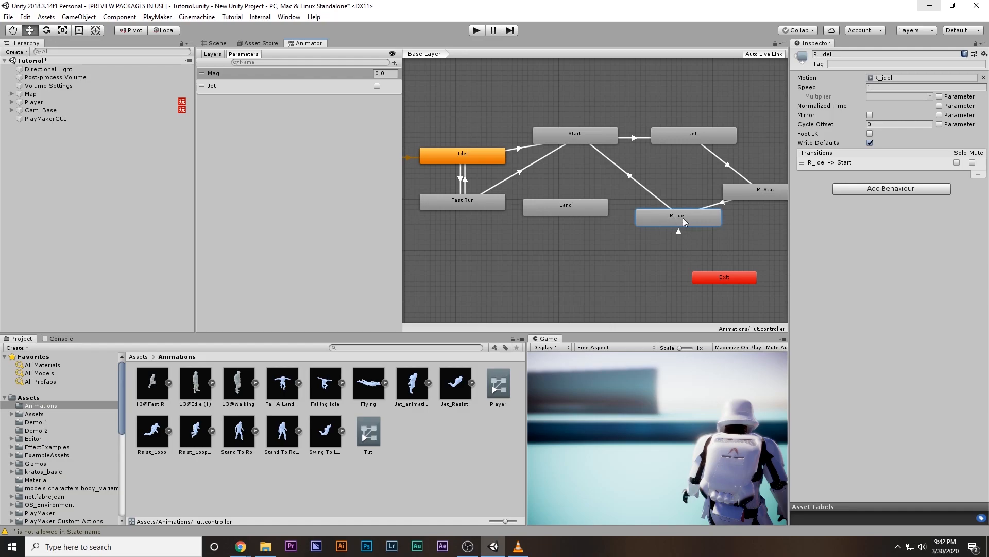
{"action": "left_click", "coordinate": [563, 210]}
{"action": "left_click_drag", "start_coordinate": [563, 209], "coordinate": [570, 216]}
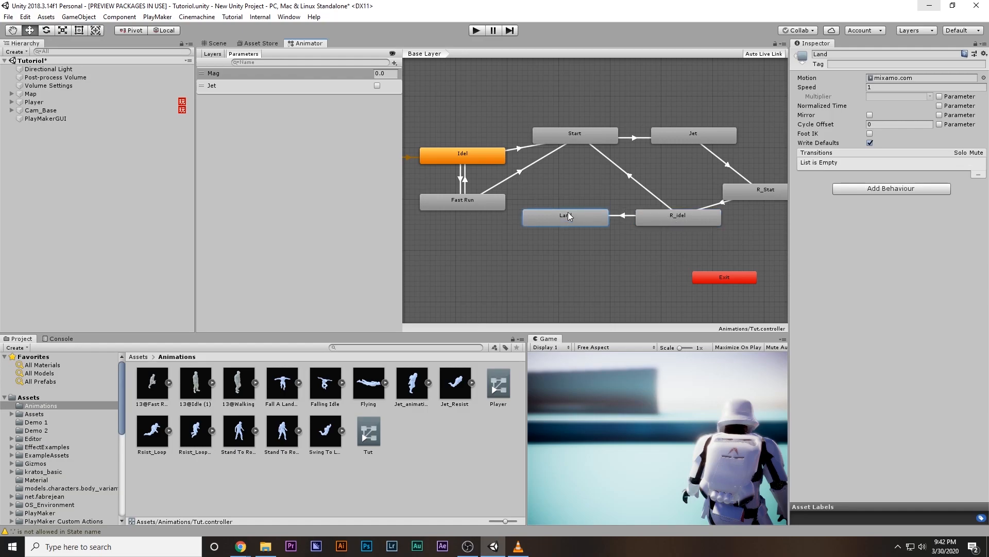
- Rearrange the Animator graph so that R_Stat sits below Jet and R_idel lies between R_Stat and Land
{"action": "left_click_drag", "start_coordinate": [654, 212], "coordinate": [681, 164]}
{"action": "scroll", "coordinate": [650, 186], "scroll_direction": "down", "scroll_amount": 3}
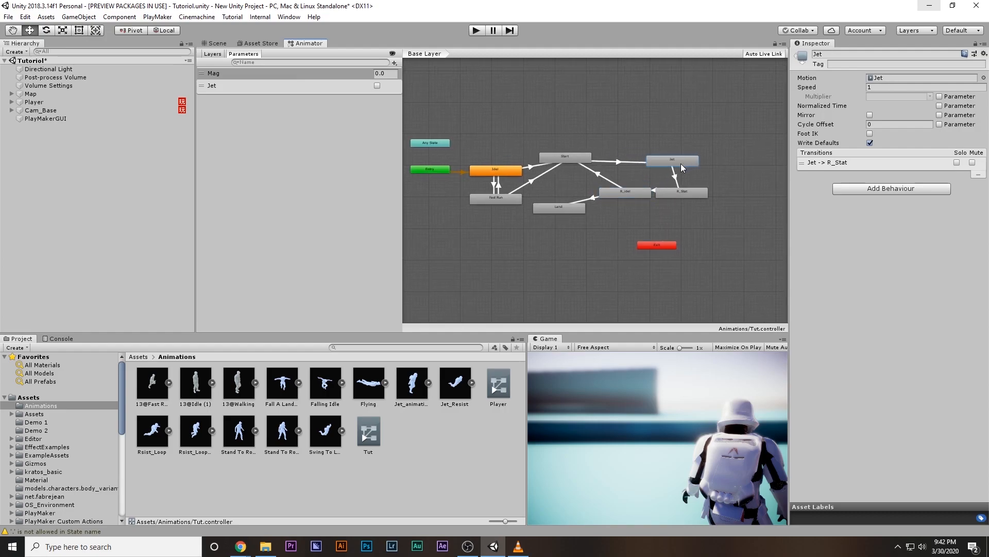
{"action": "left_click_drag", "start_coordinate": [625, 193], "coordinate": [631, 186]}
{"action": "scroll", "coordinate": [606, 207], "scroll_direction": "up", "scroll_amount": 2}
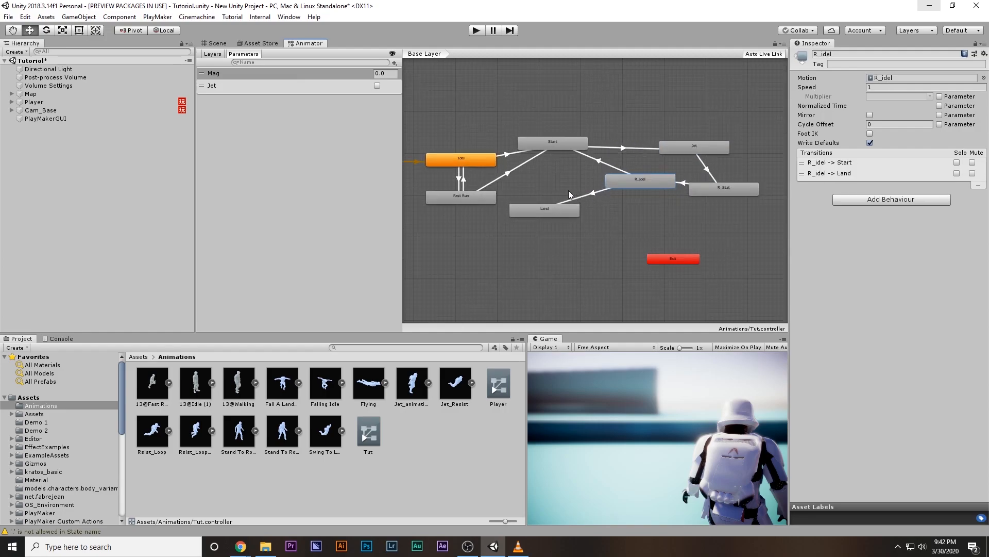
- Add a Bool parameter named Land, make the R_idel to Land transition require Land true without exit time, and preview the blend
{"action": "left_click", "coordinate": [416, 97]}
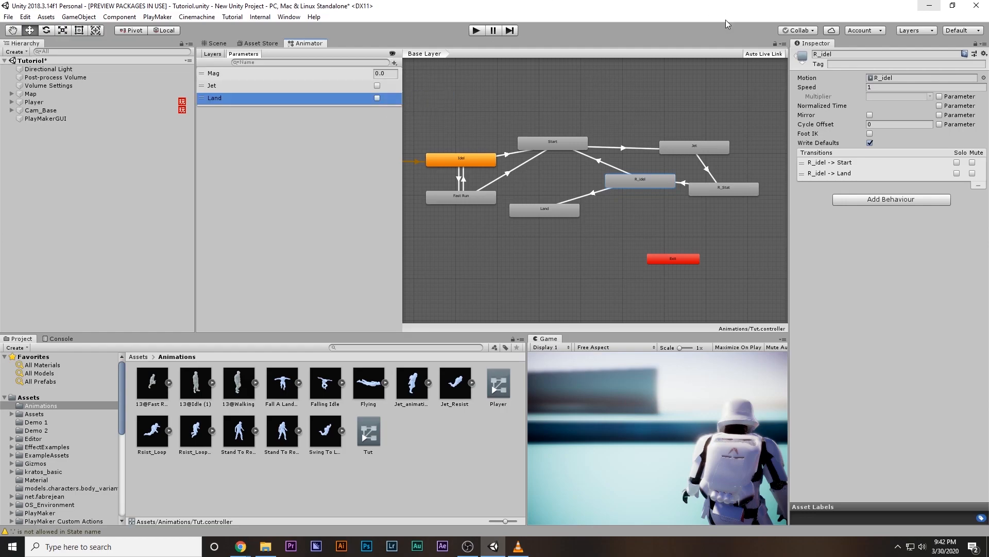
{"action": "left_click", "coordinate": [593, 194]}
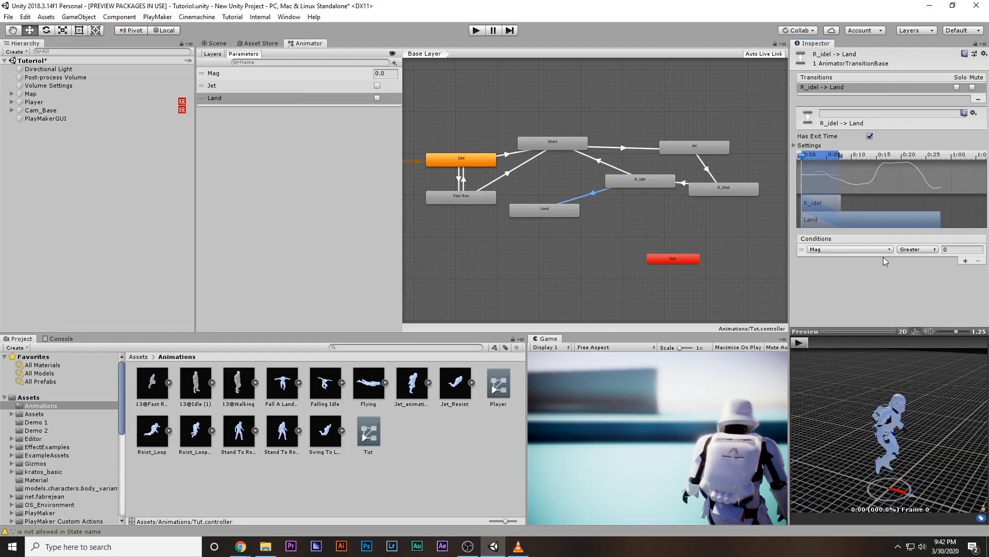
{"action": "left_click", "coordinate": [872, 250]}
{"action": "left_click", "coordinate": [845, 300]}
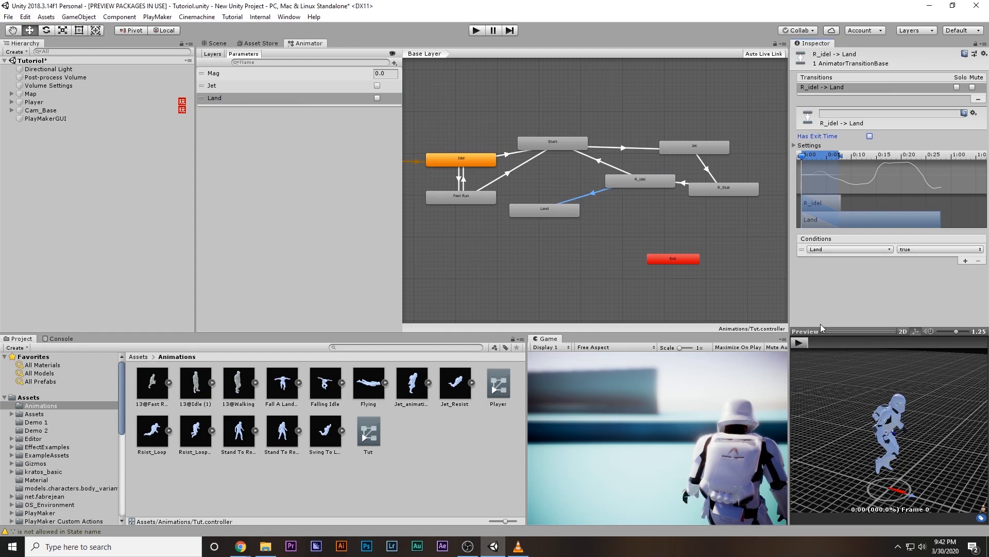
{"action": "left_click", "coordinate": [821, 344]}
{"action": "mouse_move", "coordinate": [826, 346]}
{"action": "left_mouse_down"}
{"action": "mouse_move", "coordinate": [811, 345]}
{"action": "mouse_move", "coordinate": [930, 350]}
{"action": "left_mouse_up"}
- Create a transition from Land to Idel with its exit time kept, preview it, and shift the Land state closer to R_idel
{"action": "scroll", "coordinate": [534, 198], "scroll_direction": "up", "scroll_amount": 3}
{"action": "left_click", "coordinate": [533, 199]}
{"action": "right_click", "coordinate": [534, 201]}
{"action": "left_click", "coordinate": [546, 207]}
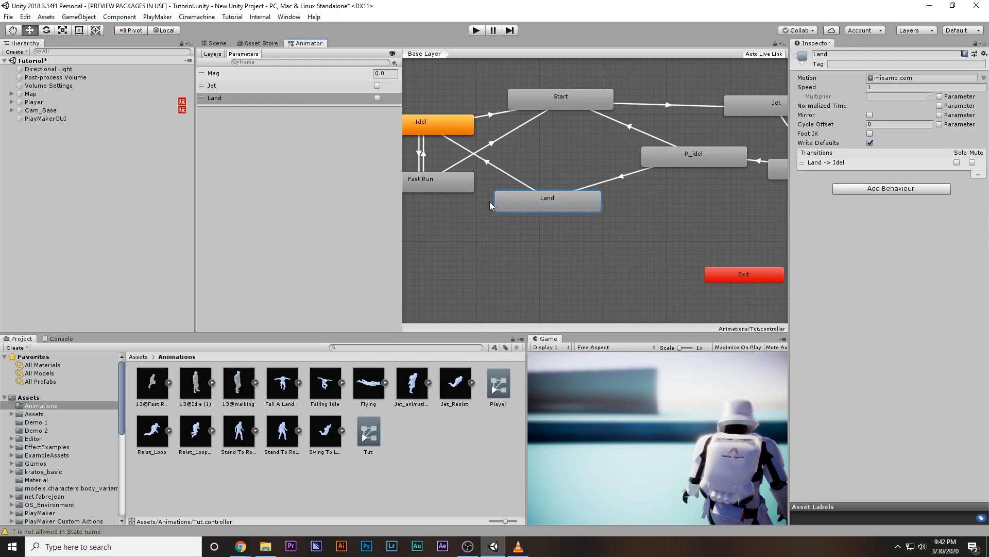
{"action": "left_click", "coordinate": [517, 181]}
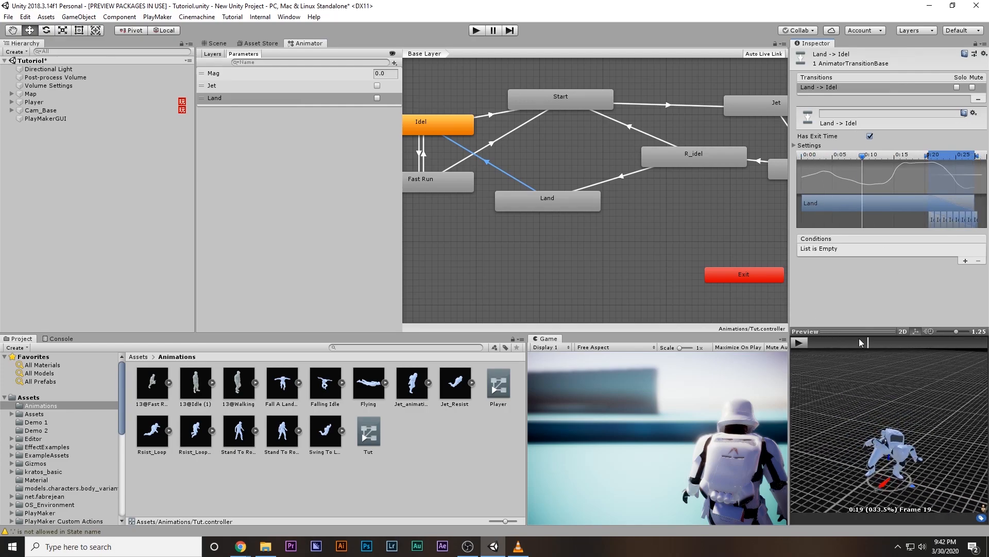
{"action": "scroll", "coordinate": [507, 216], "scroll_direction": "down", "scroll_amount": 1}
{"action": "middle_click_drag", "start_coordinate": [516, 212], "coordinate": [546, 223]}
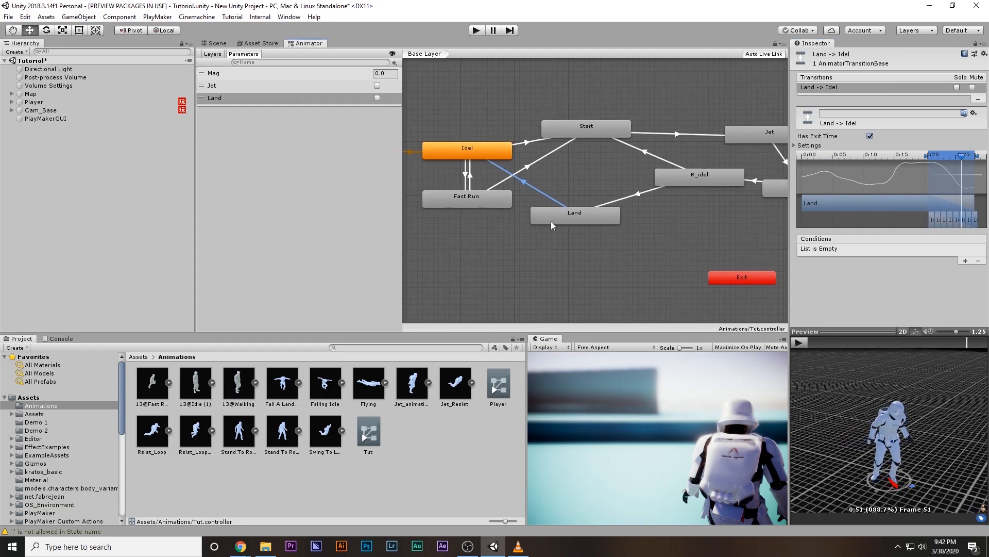
{"action": "left_click_drag", "start_coordinate": [566, 213], "coordinate": [604, 214]}
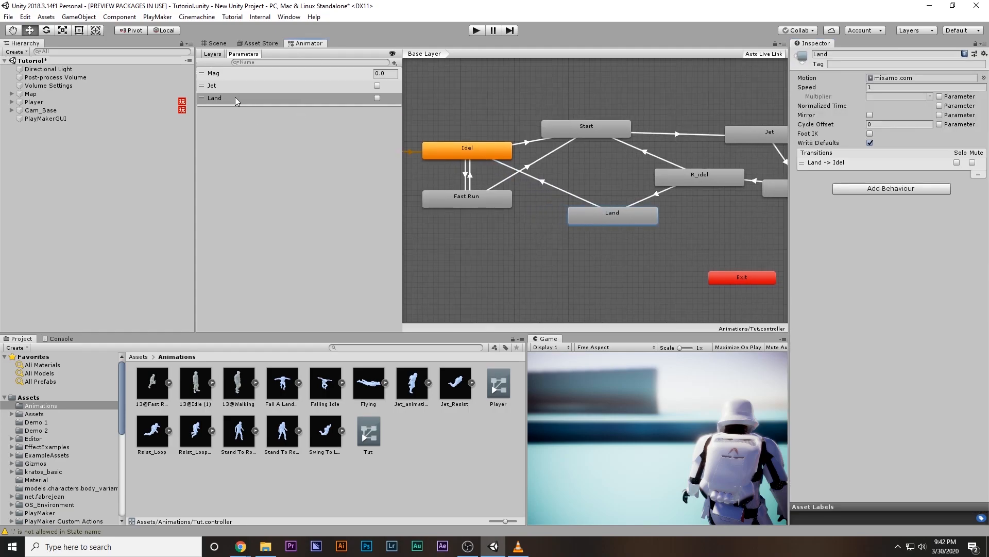
- In the Player FSM, copy Down's Set Animator Bool action into Idel+Run, set its parameter to Land and value to true, and save
{"action": "left_click", "coordinate": [61, 102]}
{"action": "left_click", "coordinate": [966, 222]}
{"action": "left_click", "coordinate": [363, 306]}
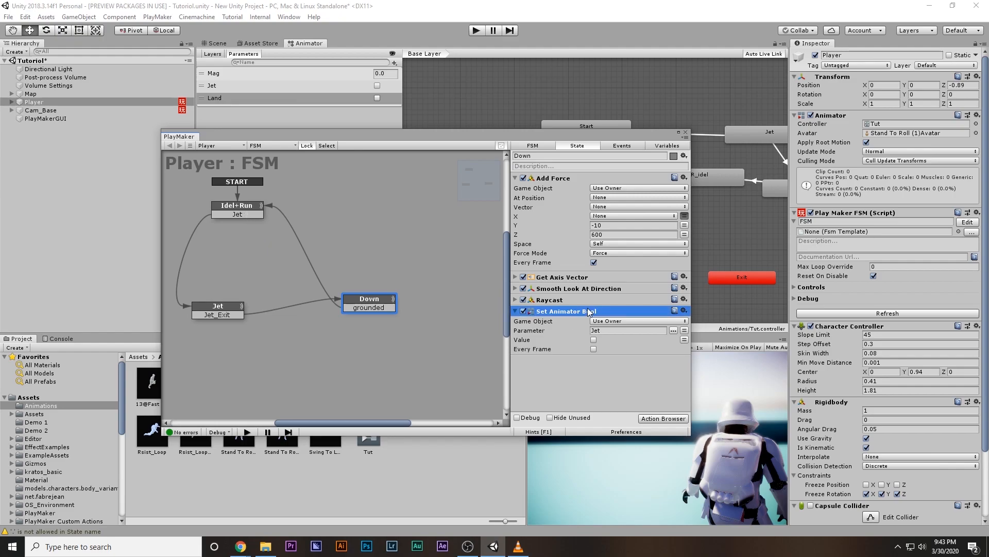
{"action": "left_click", "coordinate": [233, 214]}
{"action": "key", "text": "ctrl+v"}
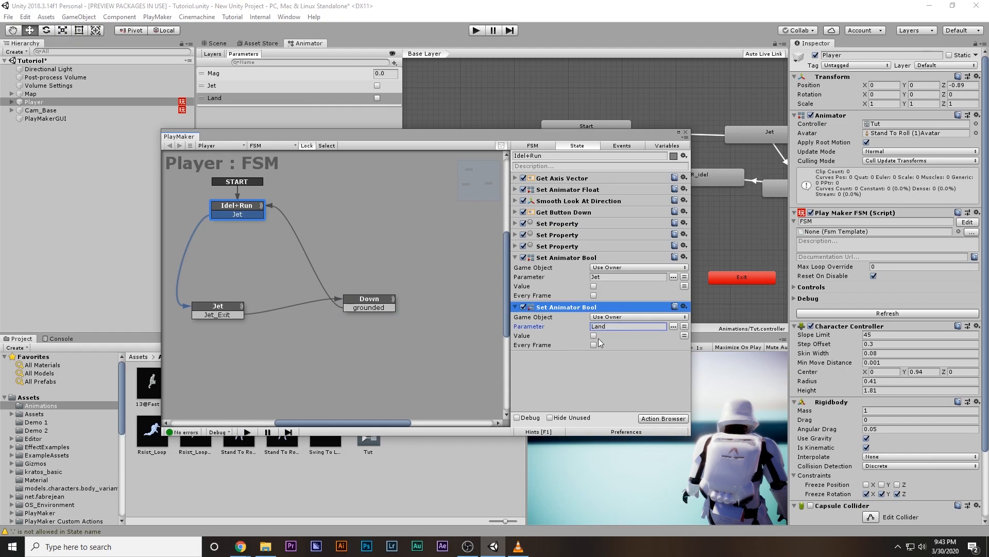
{"action": "key", "text": "ctrl+s"}
- Copy the Land Set Animator Bool action from Idel+Run into the Jet and Down states, and close the PlayMaker editor
{"action": "left_click", "coordinate": [572, 304]}
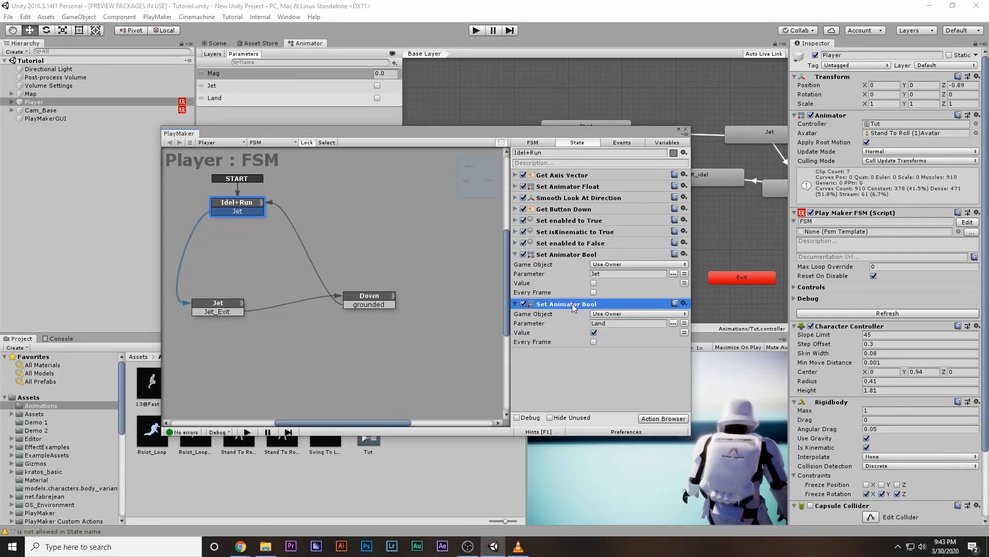
{"action": "left_click", "coordinate": [211, 309]}
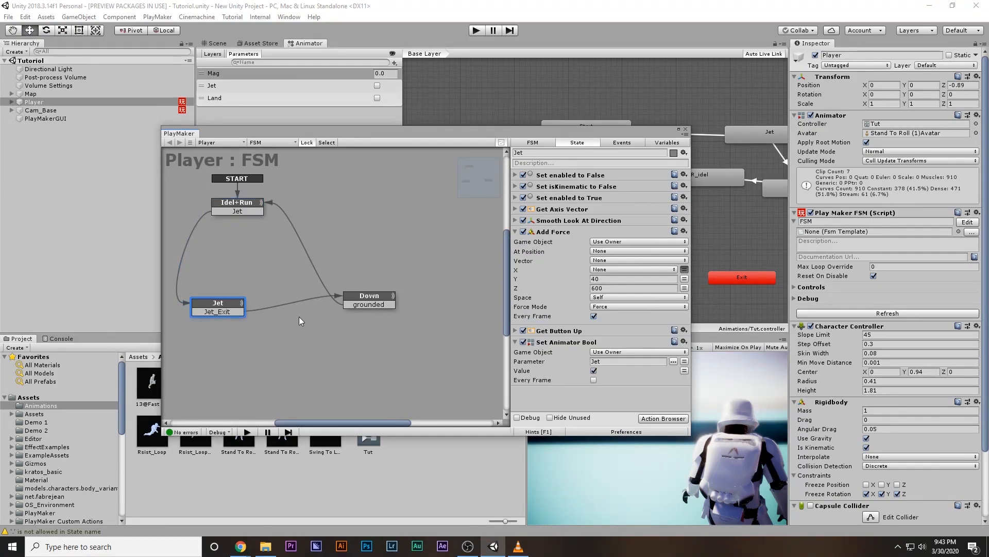
{"action": "key", "text": "ctrl+v"}
{"action": "scroll", "coordinate": [609, 403], "scroll_direction": "down", "scroll_amount": 2}
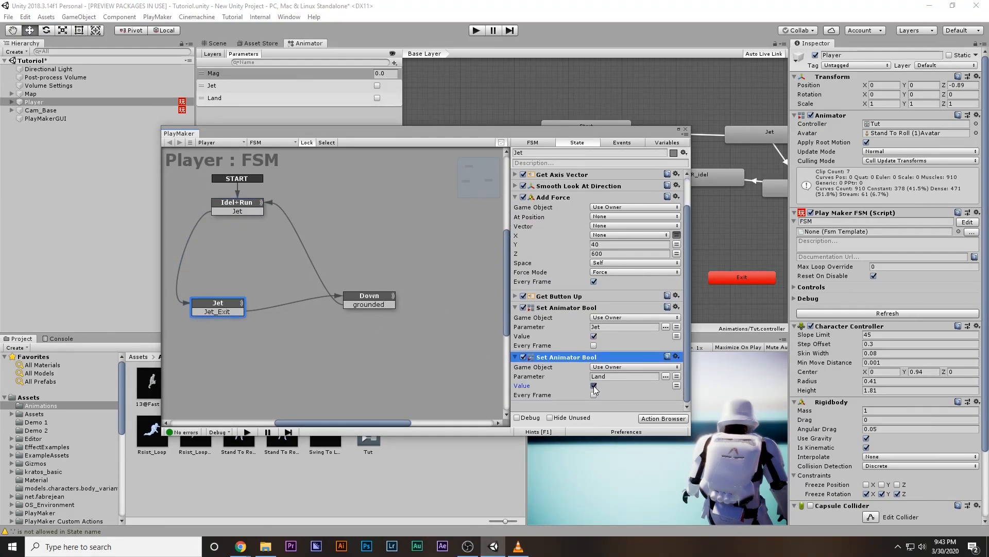
{"action": "left_click", "coordinate": [381, 304]}
{"action": "key", "text": "ctrl+v"}
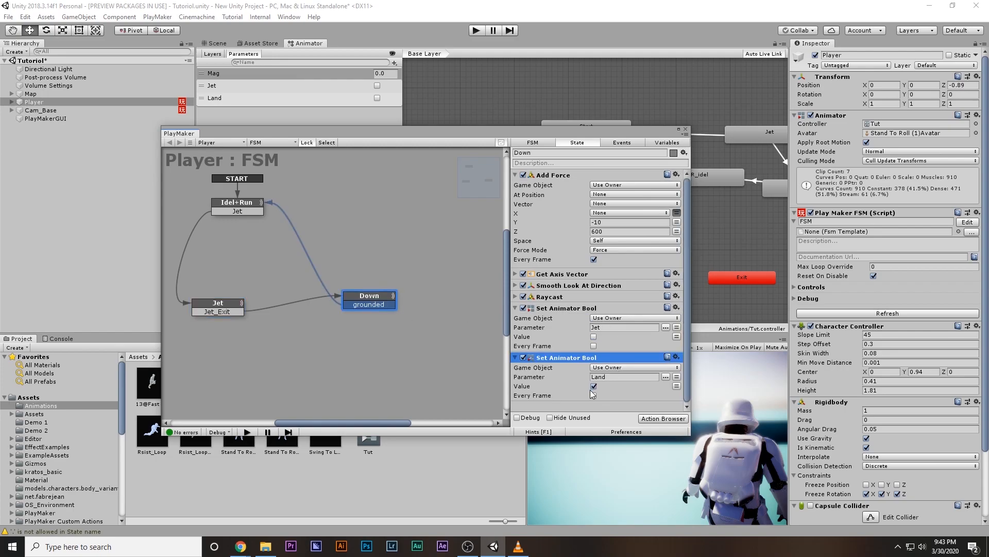
{"action": "left_click", "coordinate": [685, 129]}
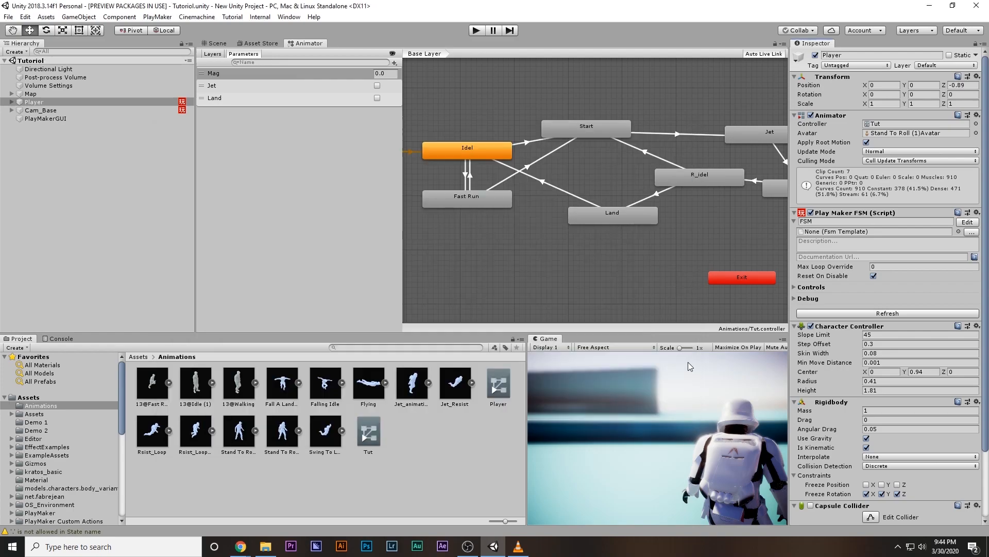
- Play the game and test the Land animation by running, flying with the jetpack, and changing direction after touching down
{"action": "key", "text": "ctrl+p"}
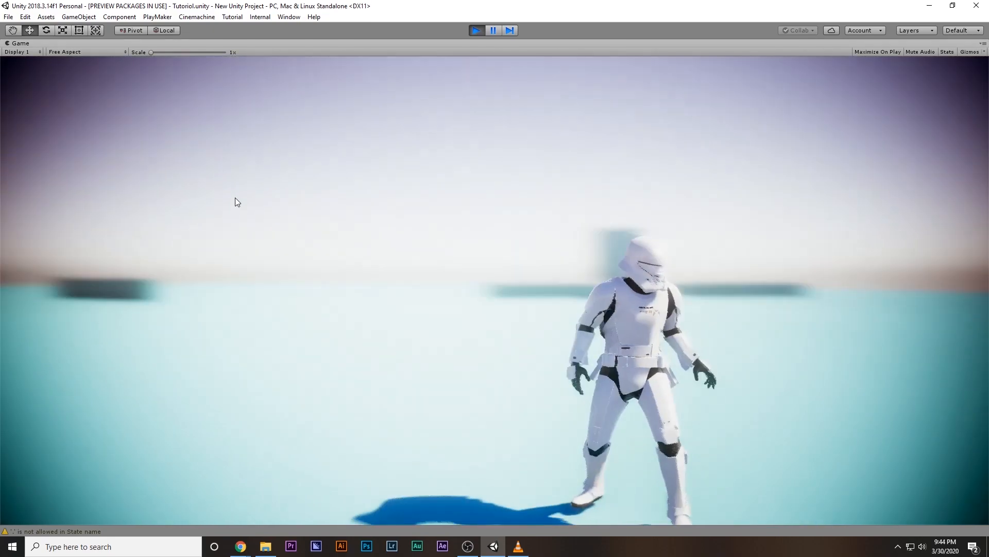
{"action": "key", "text": "w"}
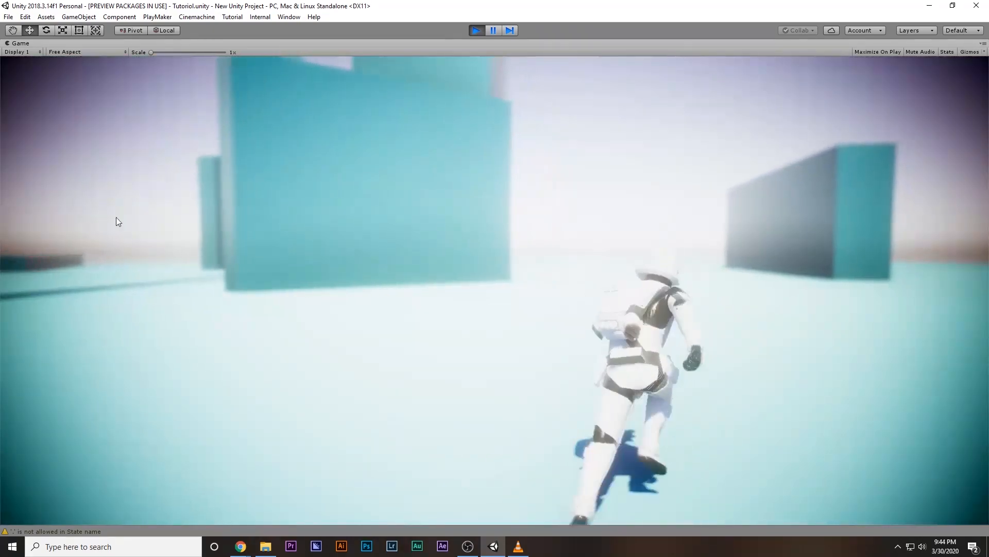
{"action": "key", "text": "space"}
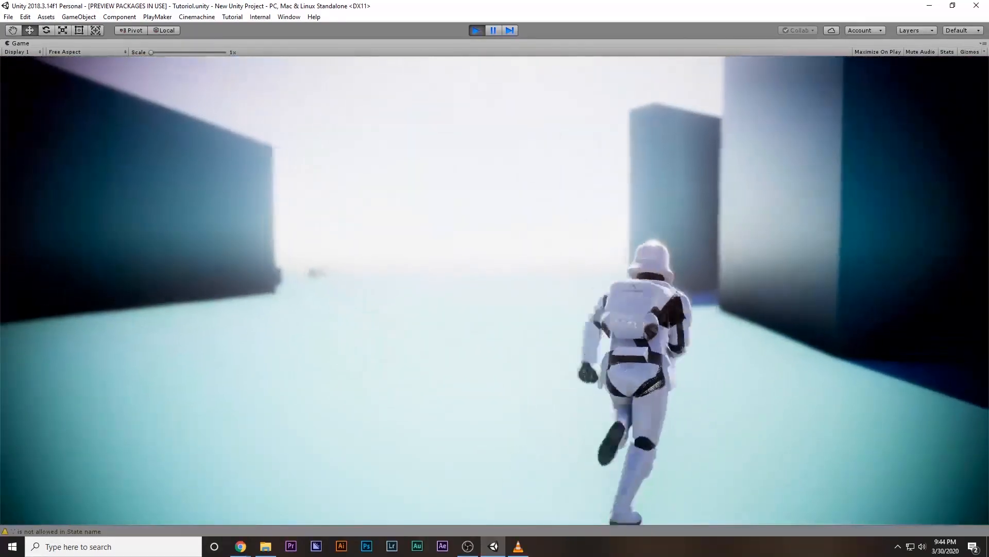
{"action": "key", "text": "space"}
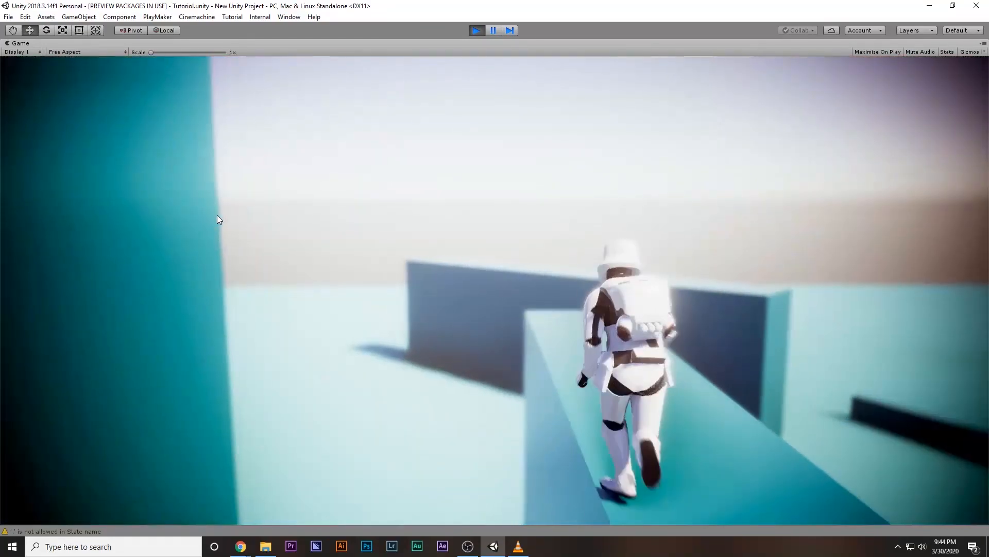
{"action": "key", "text": "space"}
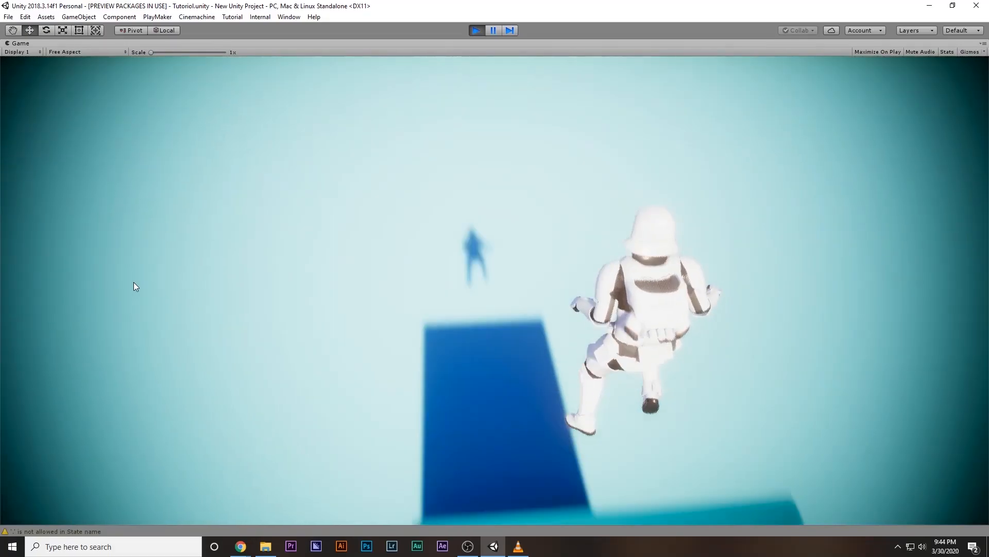
{"action": "key", "text": "s"}
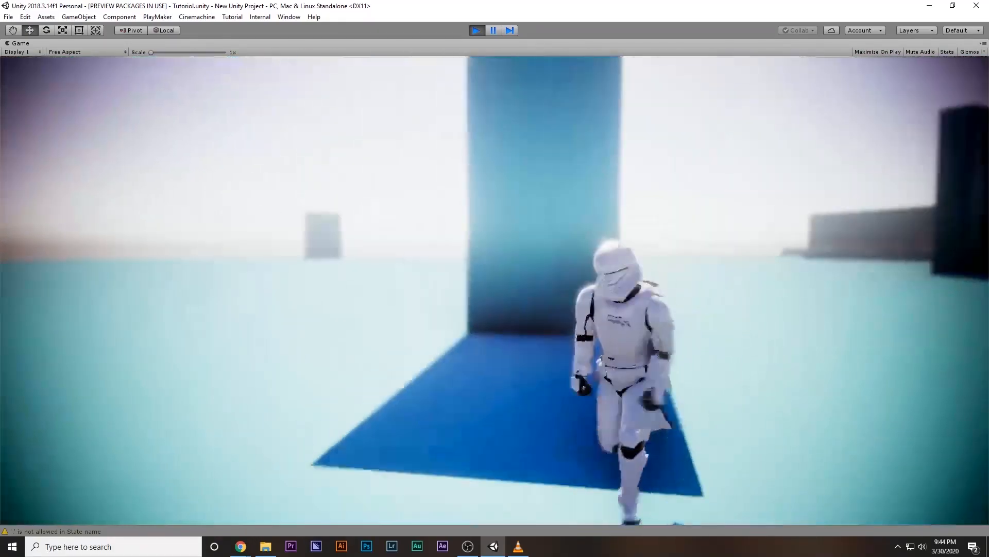
{"action": "key", "text": "a"}
{"action": "key", "text": "w"}
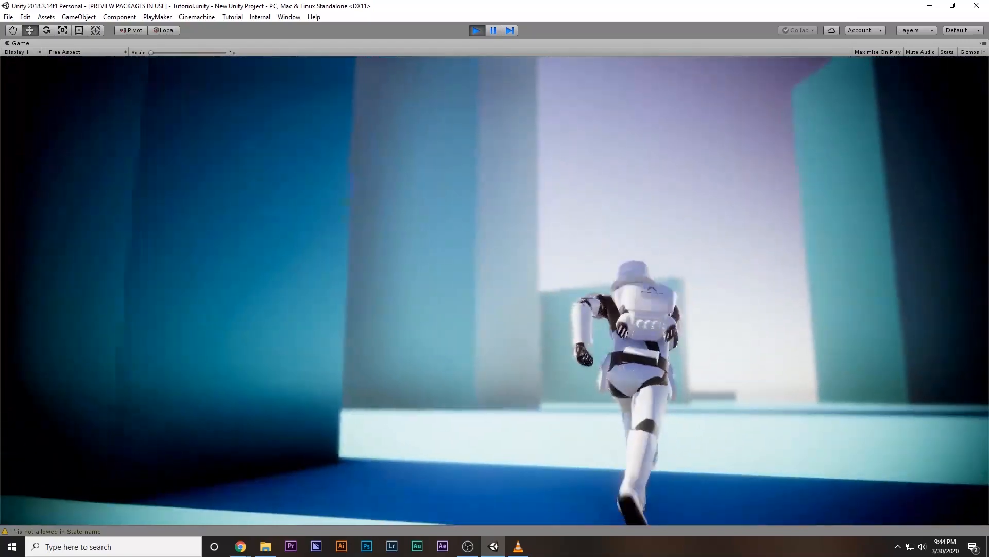
- Fly the player onto the tall block and repeat short jetpack hops on its roof to check the landing-to-run blend
{"action": "key", "text": "space"}
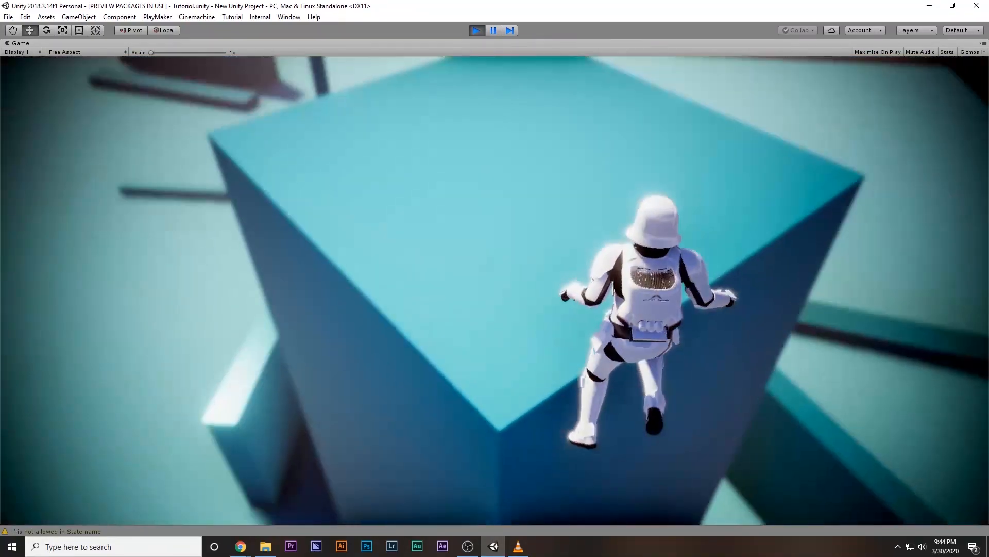
{"action": "key", "text": "a"}
{"action": "key", "text": "d"}
{"action": "key", "text": "w"}
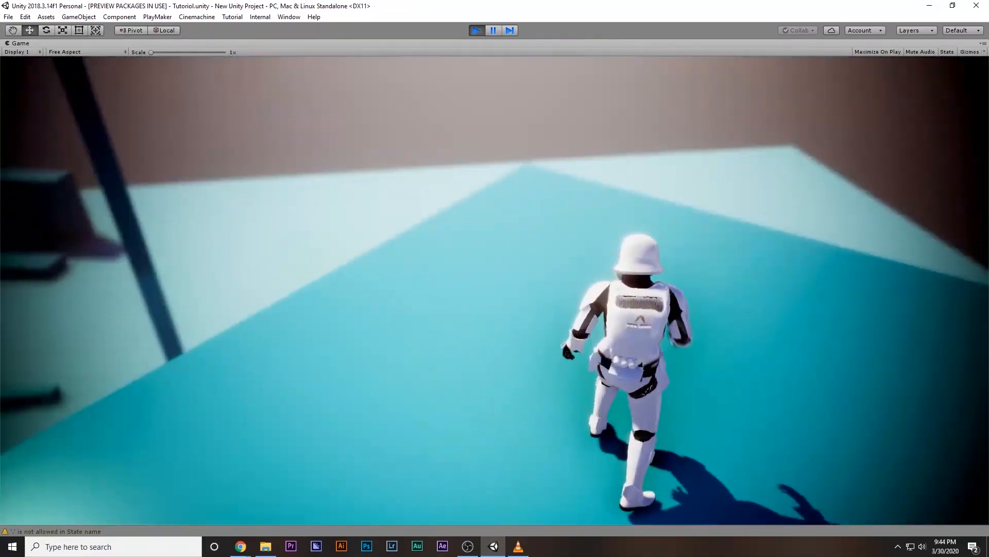
{"action": "key", "text": "space"}
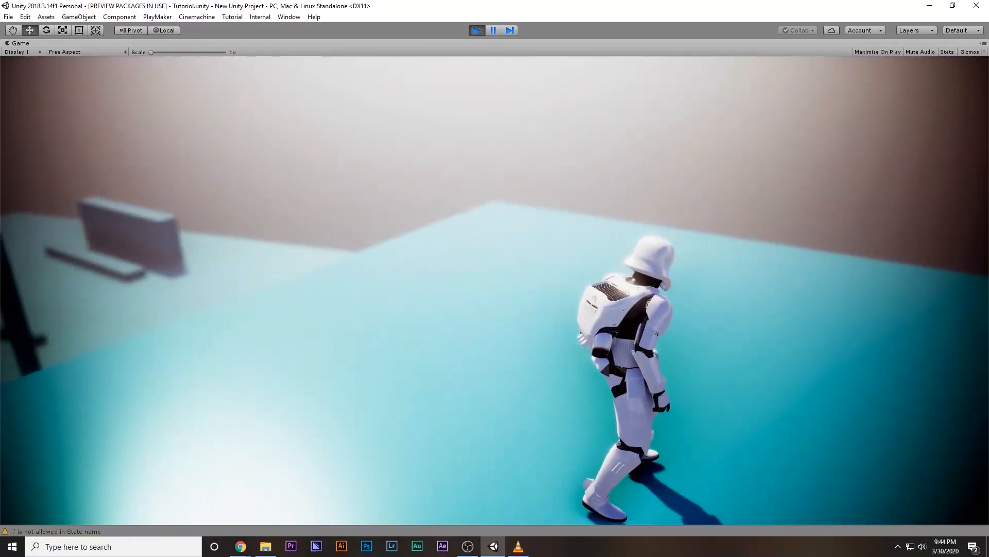
{"action": "key", "text": "d"}
{"action": "key", "text": "w"}
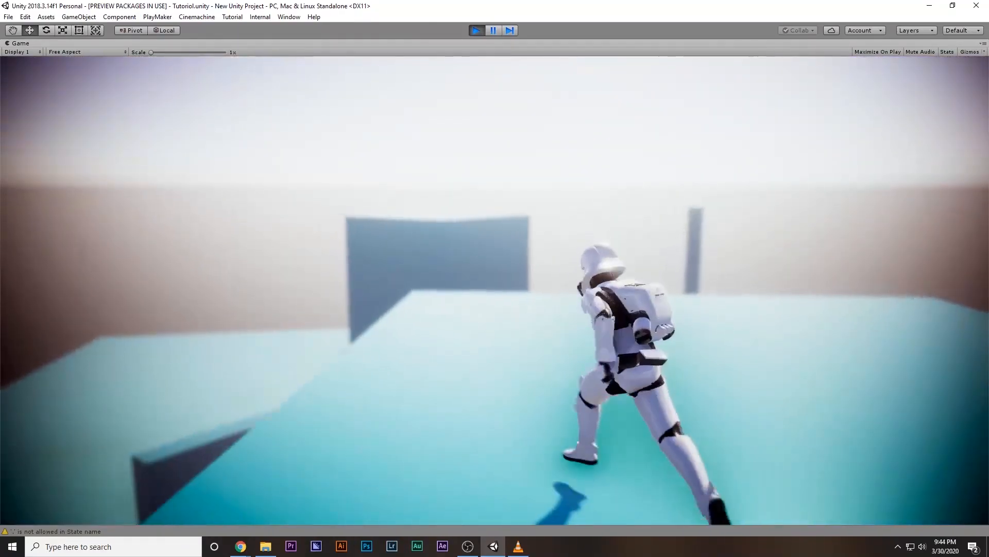
{"action": "key", "text": "space"}
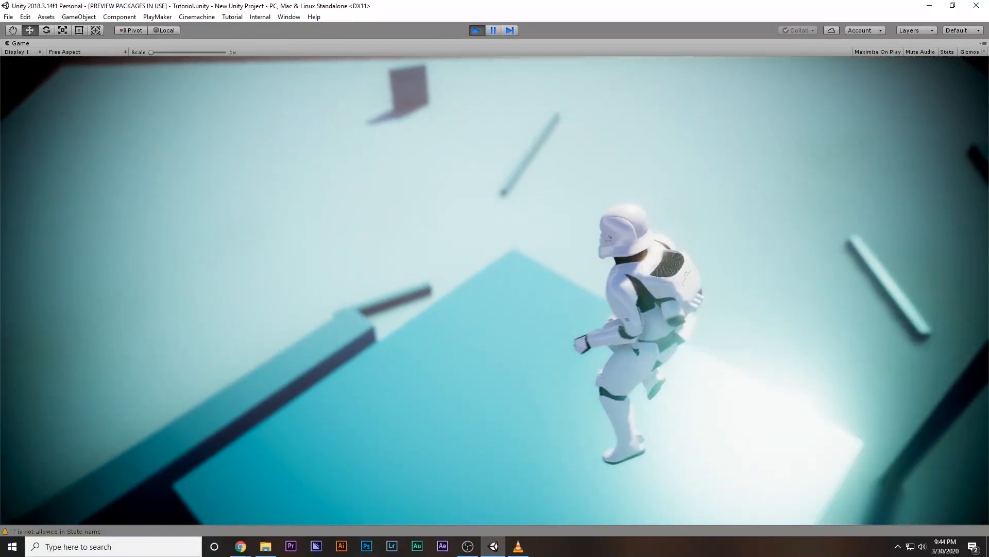
{"action": "key", "text": "w"}
{"action": "key", "text": "w"}
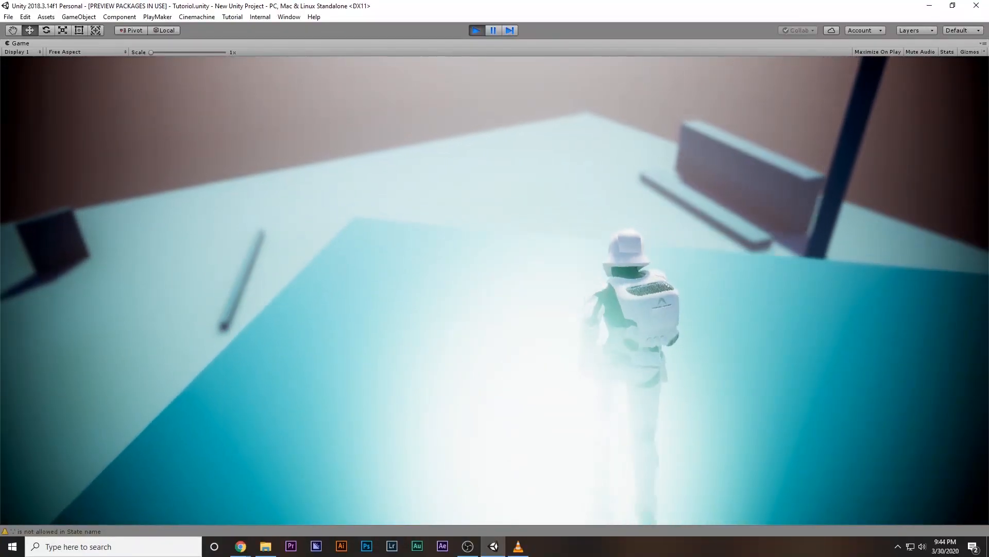
- Test further jetpack flights and landings around the ground-level walls, and stop the game
{"action": "key", "text": "space"}
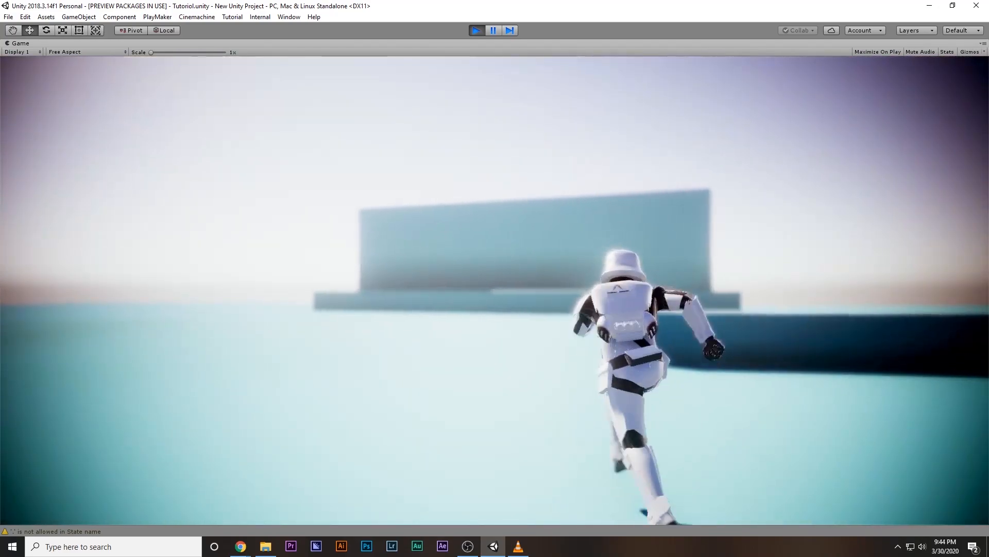
{"action": "key", "text": "a"}
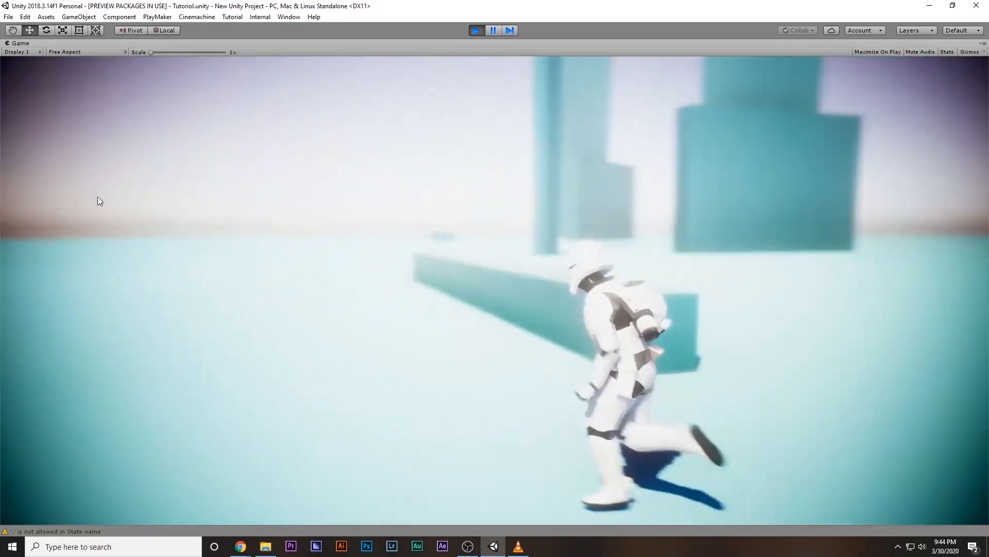
{"action": "key", "text": "space"}
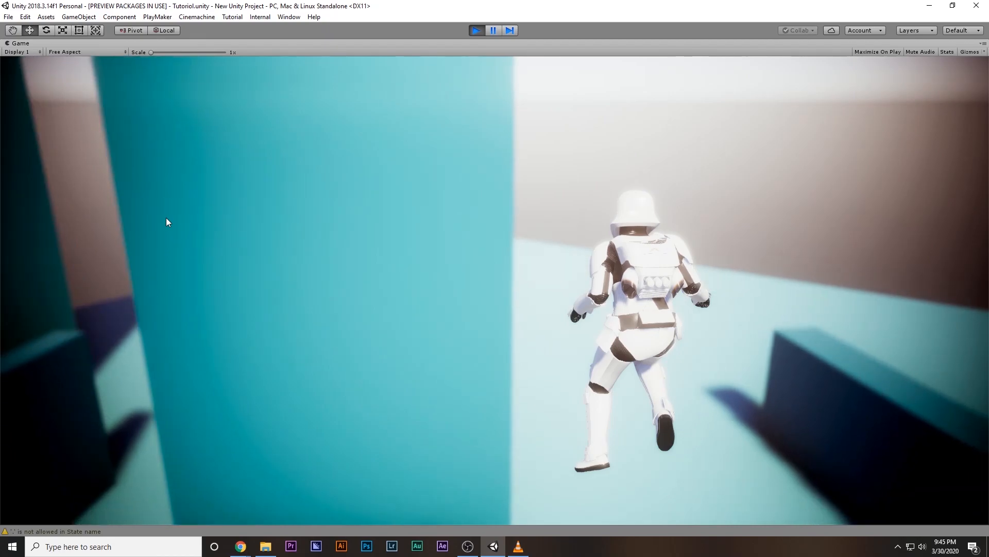
{"action": "key", "text": "w"}
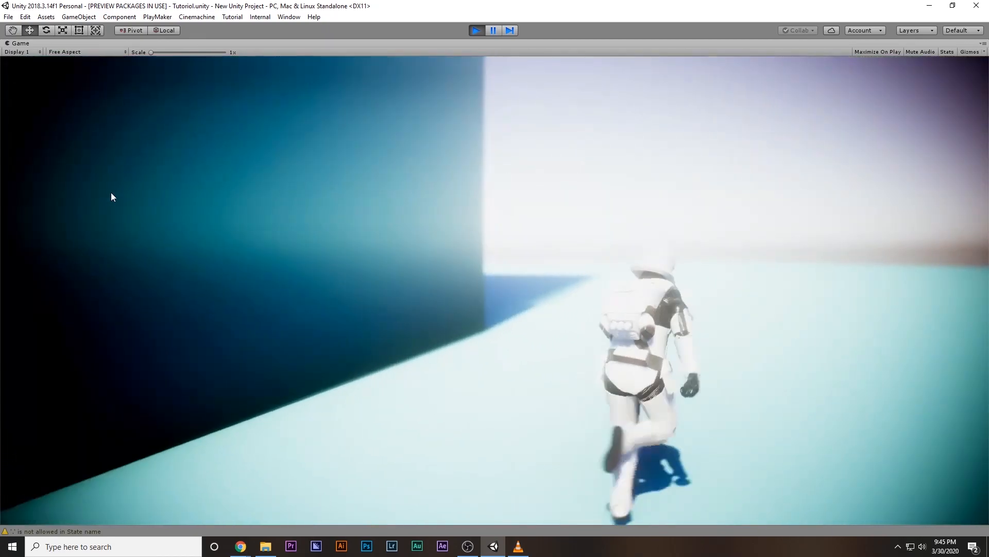
{"action": "key", "text": "space"}
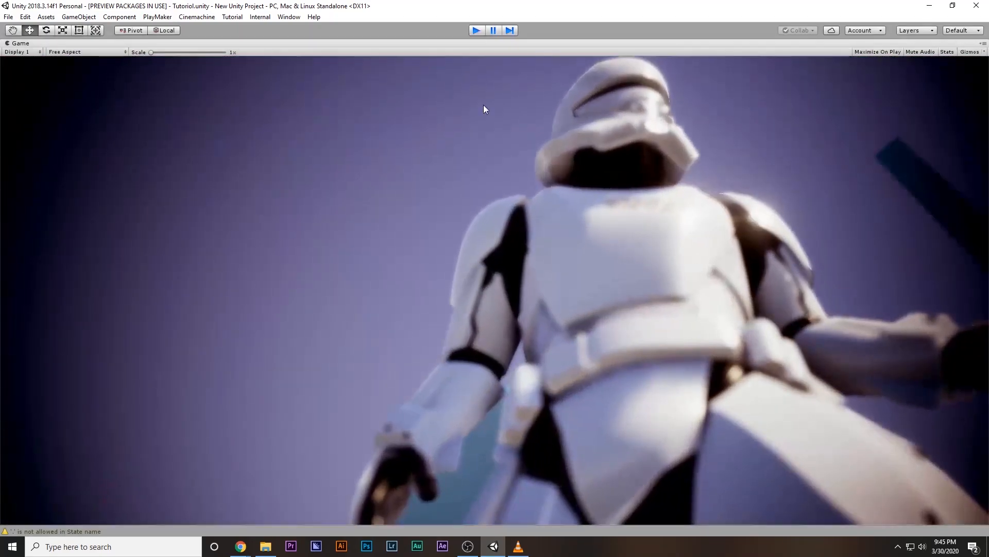
{"action": "key", "text": "ctrl+p"}
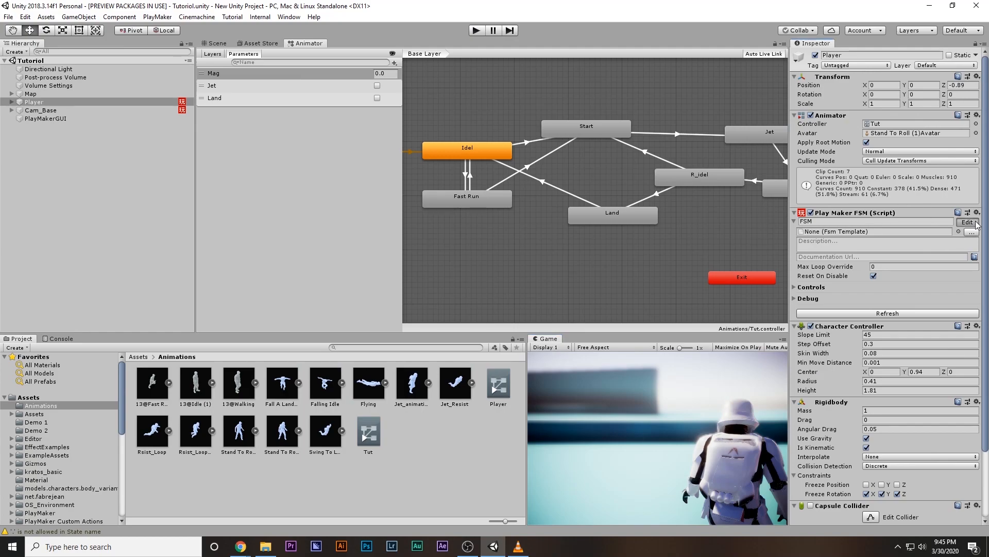
- Copy the Get Button Down action from the Player FSM's Idel+Run state into the Down state, directly after Add Force
{"action": "left_click", "coordinate": [967, 222]}
{"action": "left_click", "coordinate": [362, 302]}
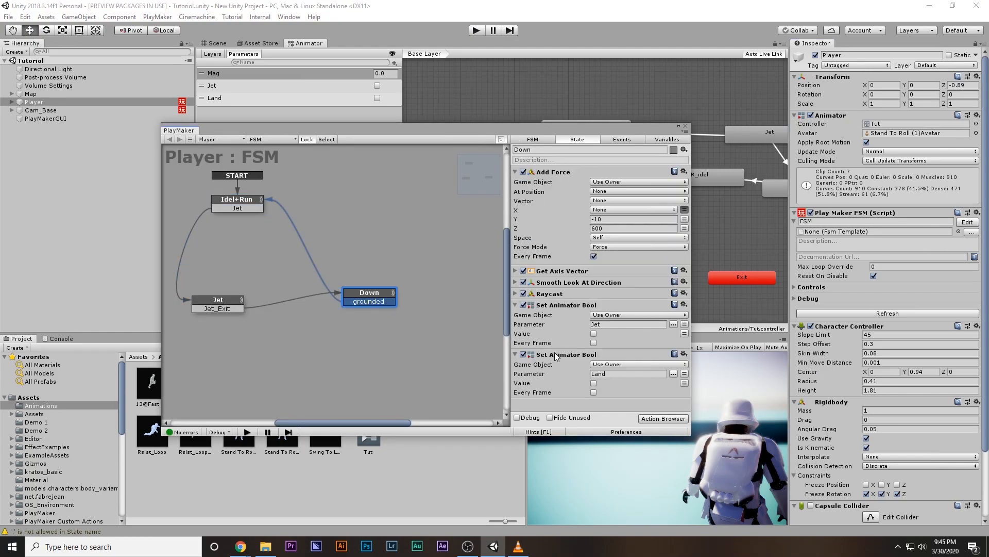
{"action": "left_click", "coordinate": [223, 308]}
{"action": "left_click", "coordinate": [225, 206]}
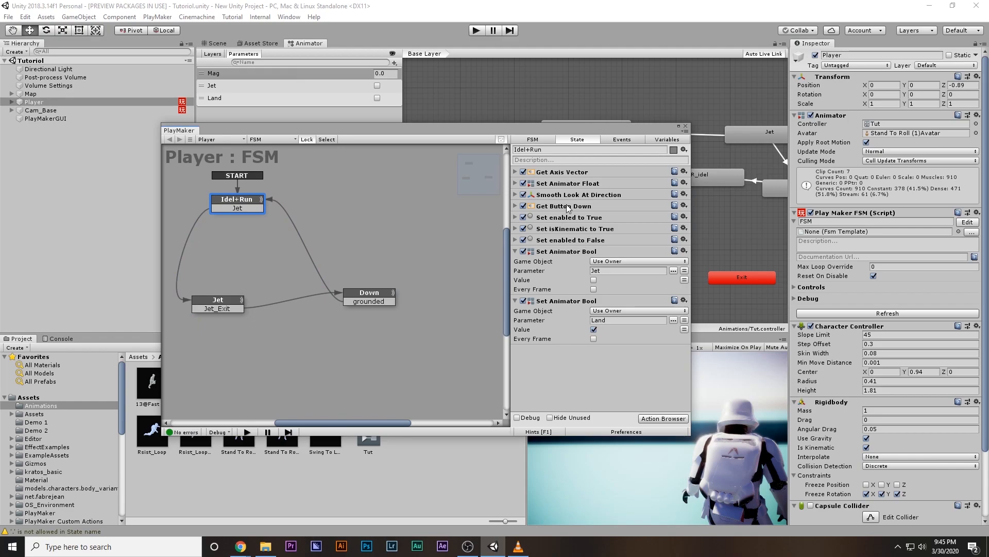
{"action": "left_click", "coordinate": [365, 298]}
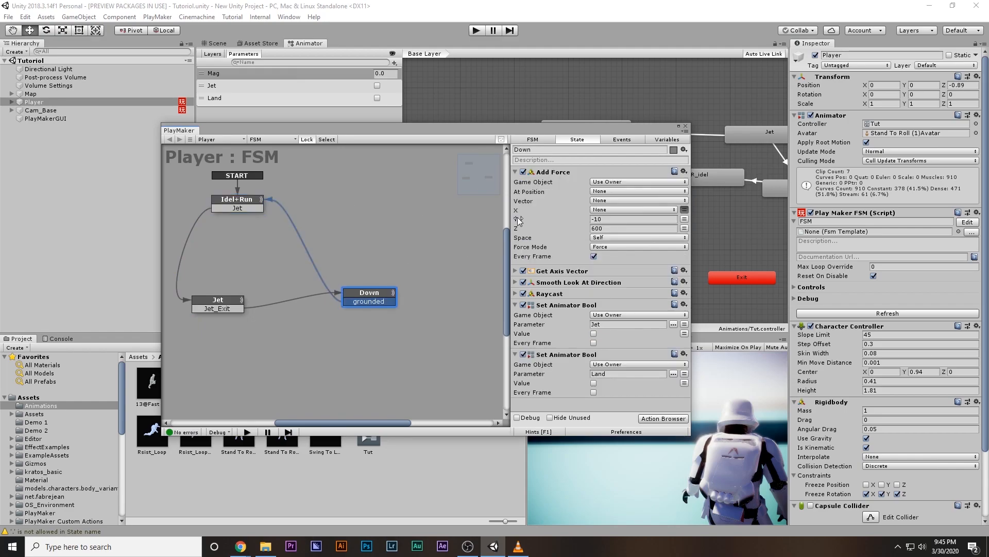
{"action": "left_click", "coordinate": [571, 172]}
{"action": "key", "text": "ctrl+v"}
{"action": "left_click", "coordinate": [515, 271]}
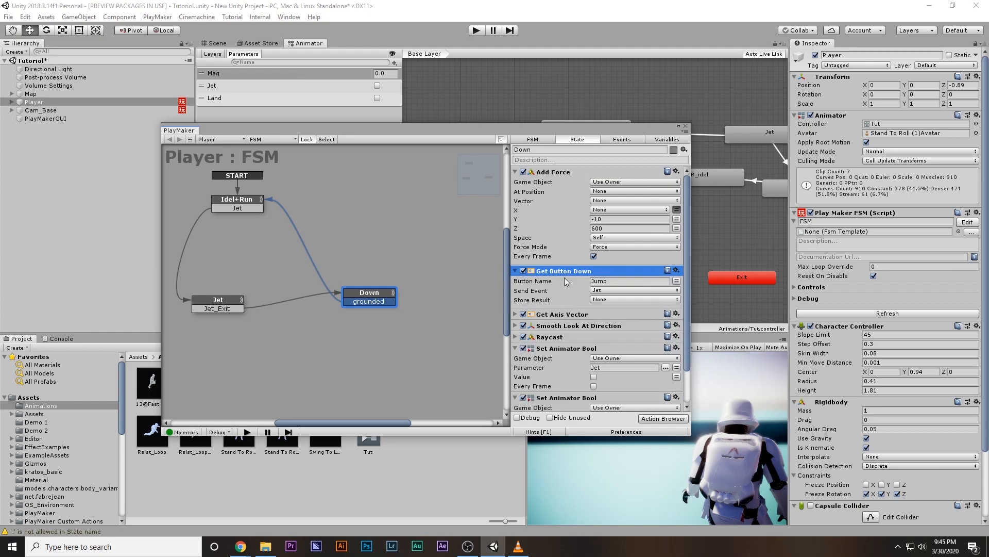
- Add a Jet transition from the Down state to the Jet state, check the Jet state's actions, and close the PlayMaker editor
{"action": "right_click", "coordinate": [356, 300]}
{"action": "mouse_move", "coordinate": [392, 303]}
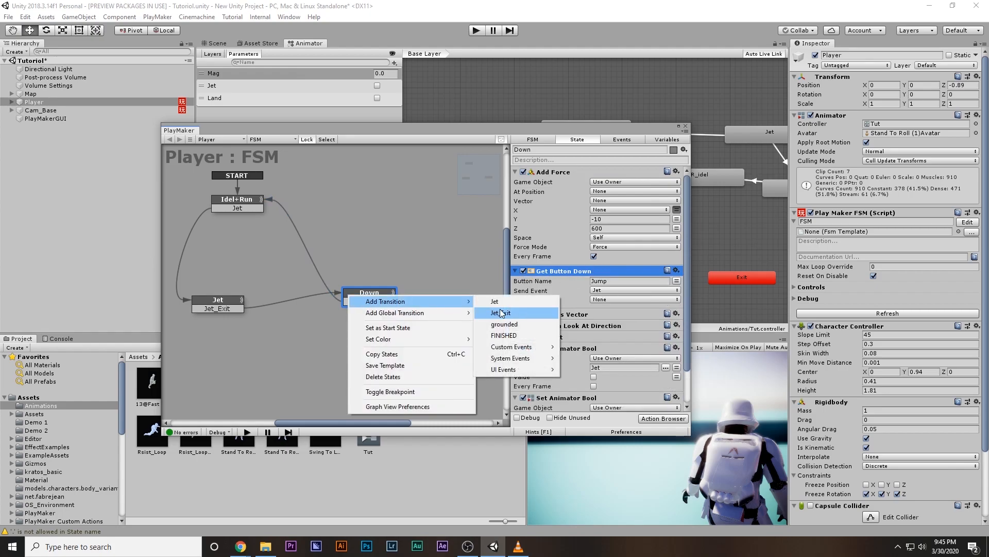
{"action": "left_click", "coordinate": [495, 301]}
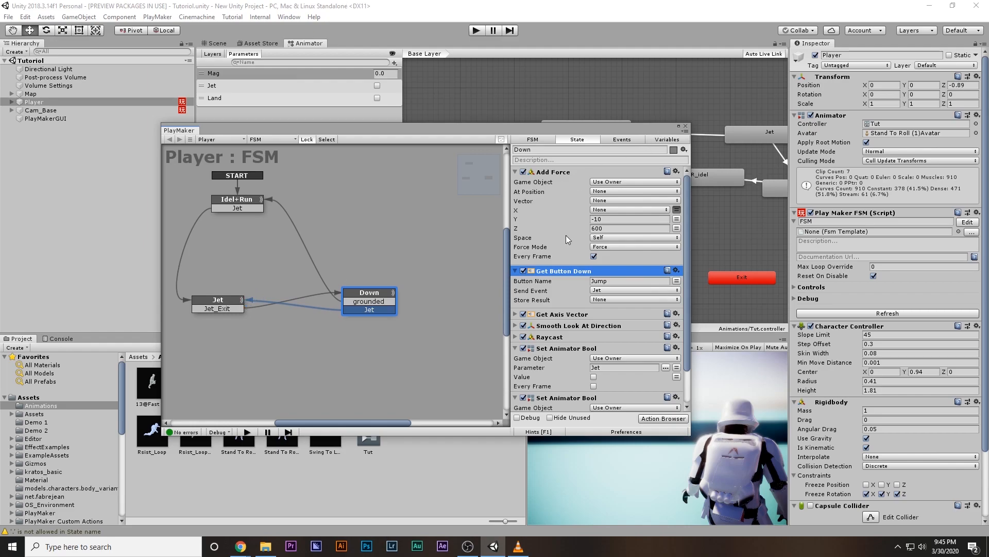
{"action": "left_click", "coordinate": [228, 301]}
{"action": "scroll", "coordinate": [569, 209], "scroll_direction": "down", "scroll_amount": 3}
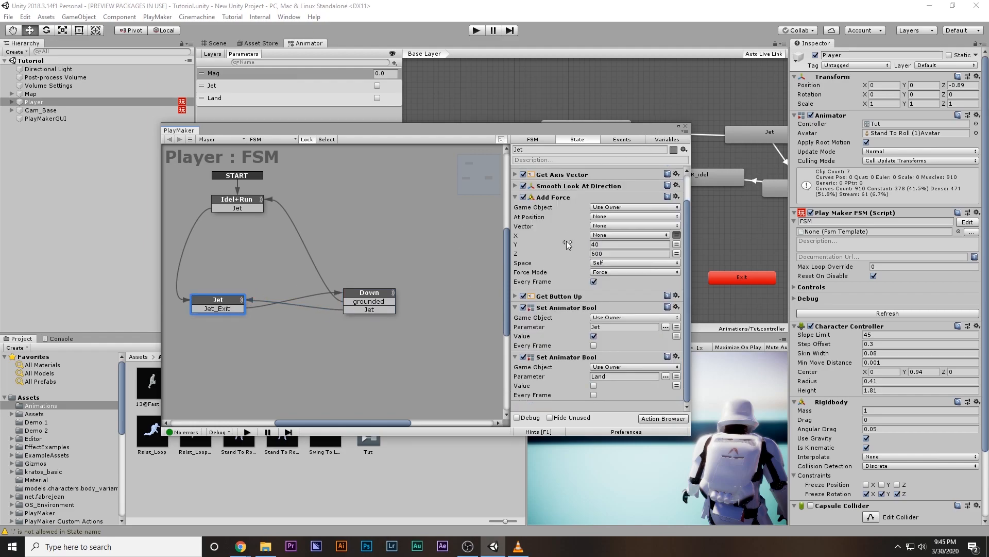
{"action": "left_click", "coordinate": [686, 126]}
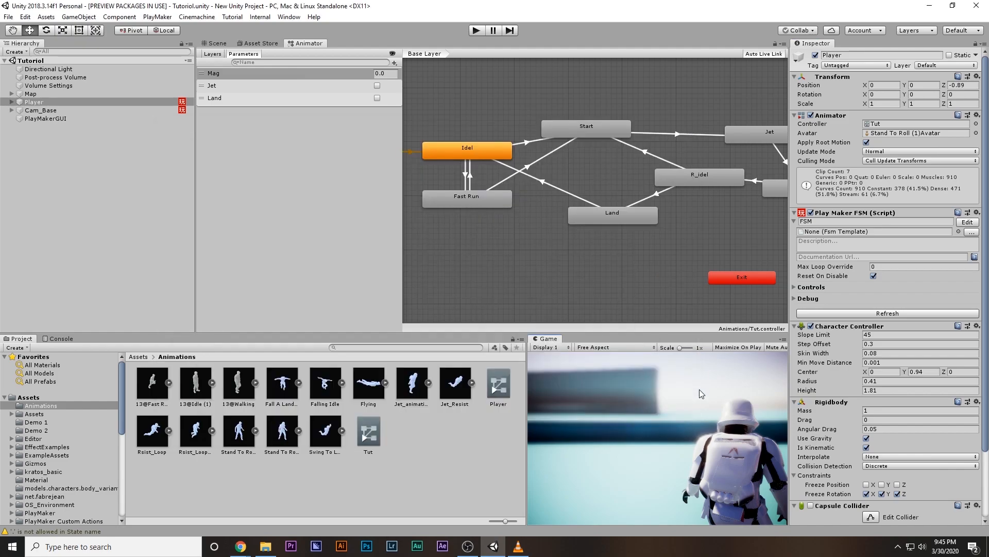
- Maximize the Game view, play the game, and test firing the jetpack again in mid-air while flying among the blocks
{"action": "key", "text": "shift+space"}
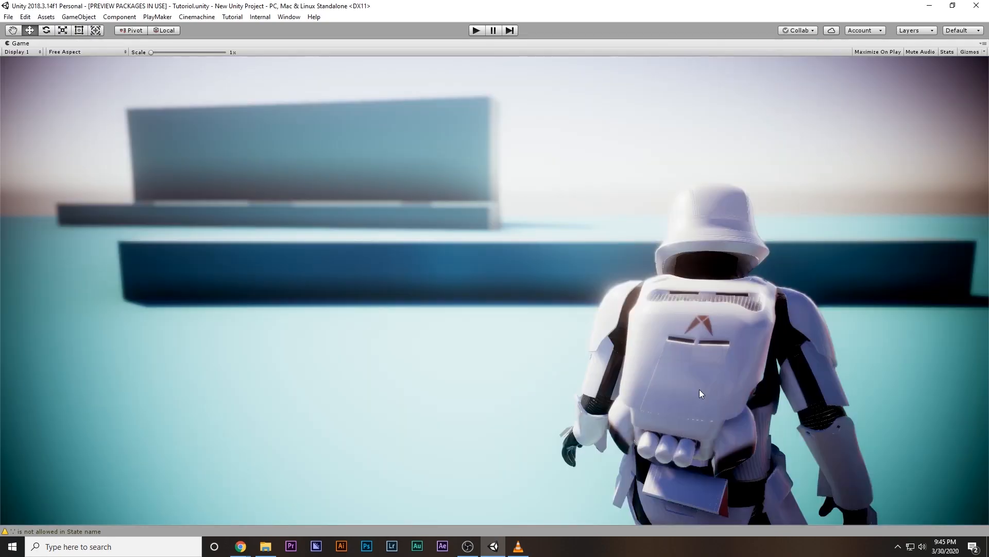
{"action": "left_click", "coordinate": [477, 31]}
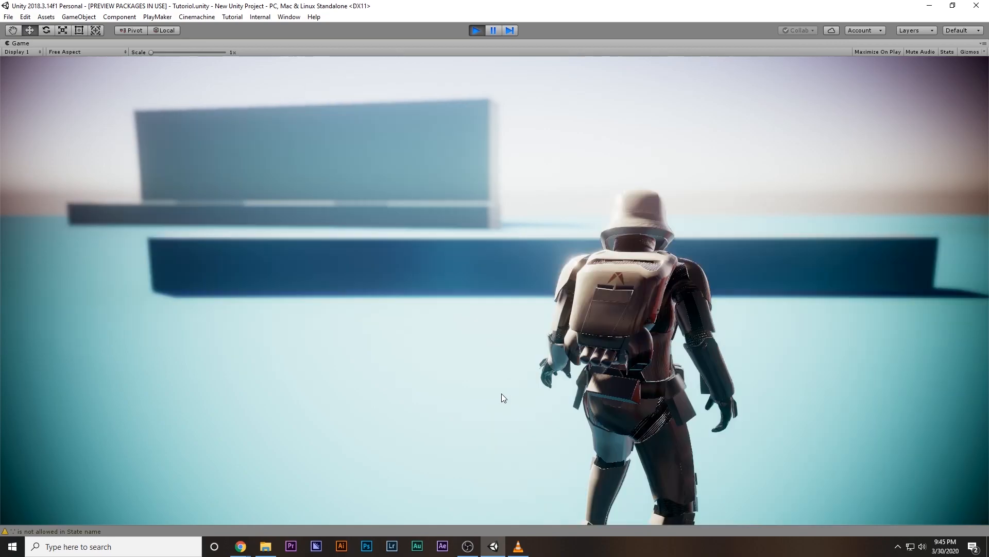
{"action": "key", "text": "w"}
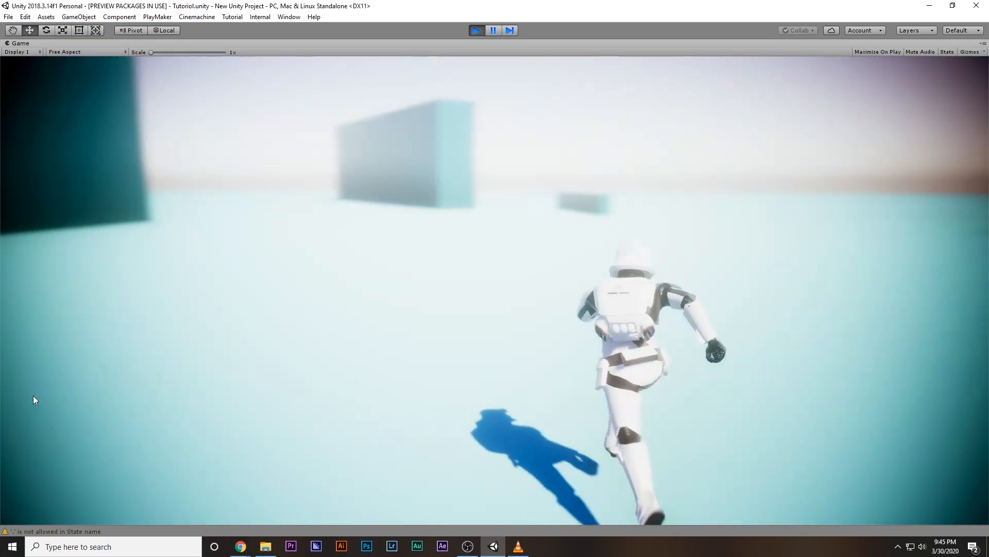
{"action": "key", "text": "space"}
{"action": "key", "text": "w"}
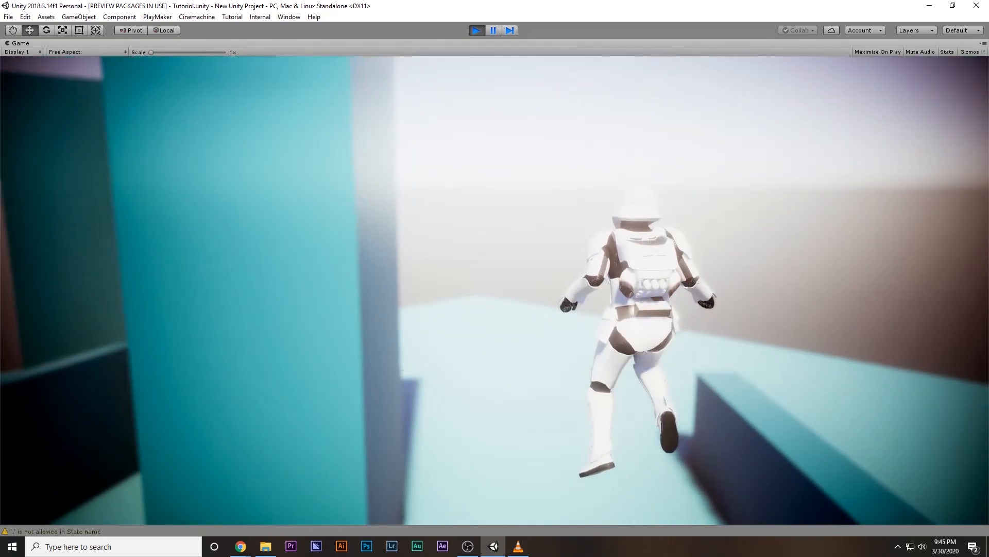
{"action": "key", "text": "w"}
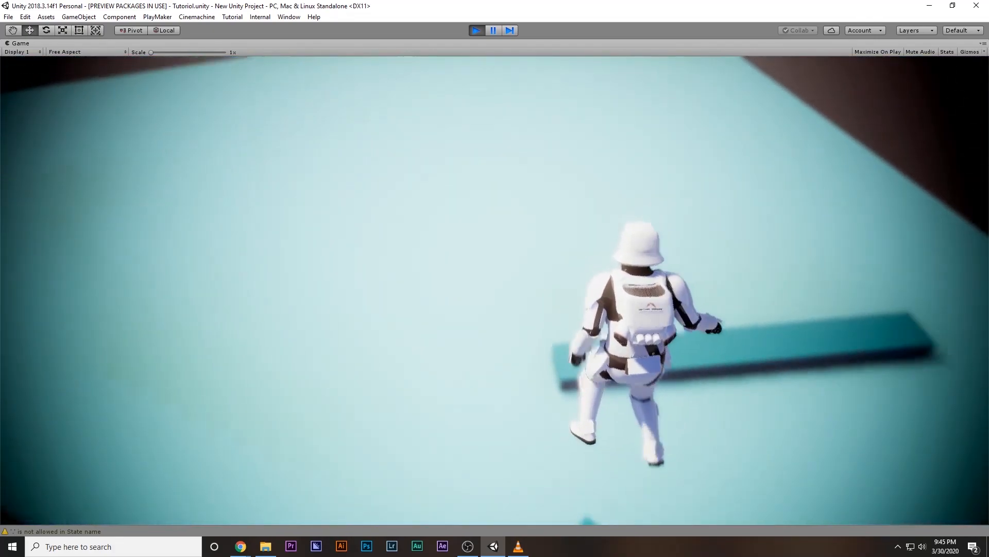
{"action": "key", "text": "space"}
{"action": "key", "text": "w"}
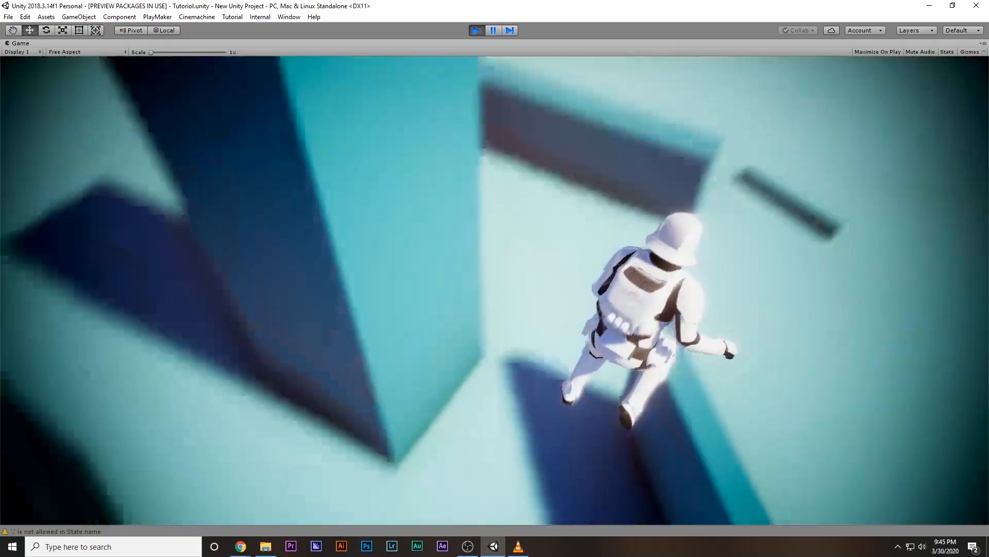
{"action": "key", "text": "w"}
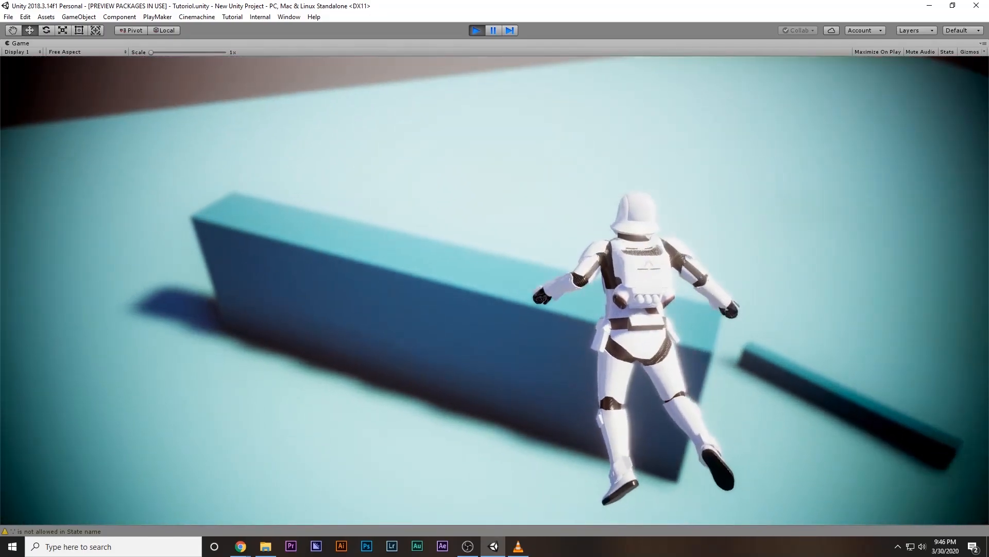
{"action": "key", "text": "w"}
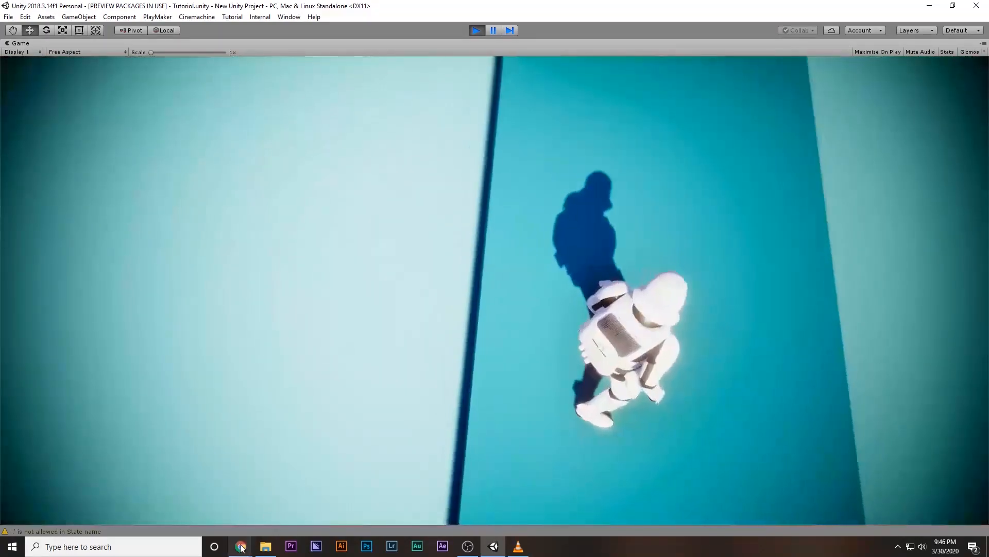
- Switch to Mixamo in Chrome, pause and scrub through the Landing animation preview to examine its poses, and return to the running Unity game
{"action": "left_click", "coordinate": [260, 481]}
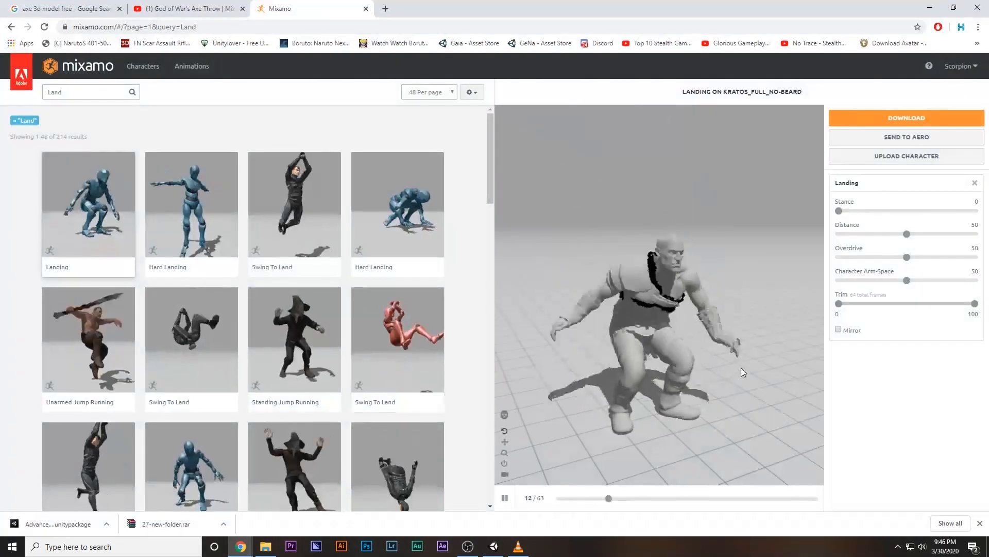
{"action": "left_click", "coordinate": [505, 498]}
{"action": "scroll", "coordinate": [546, 440], "scroll_direction": "up", "scroll_amount": 3}
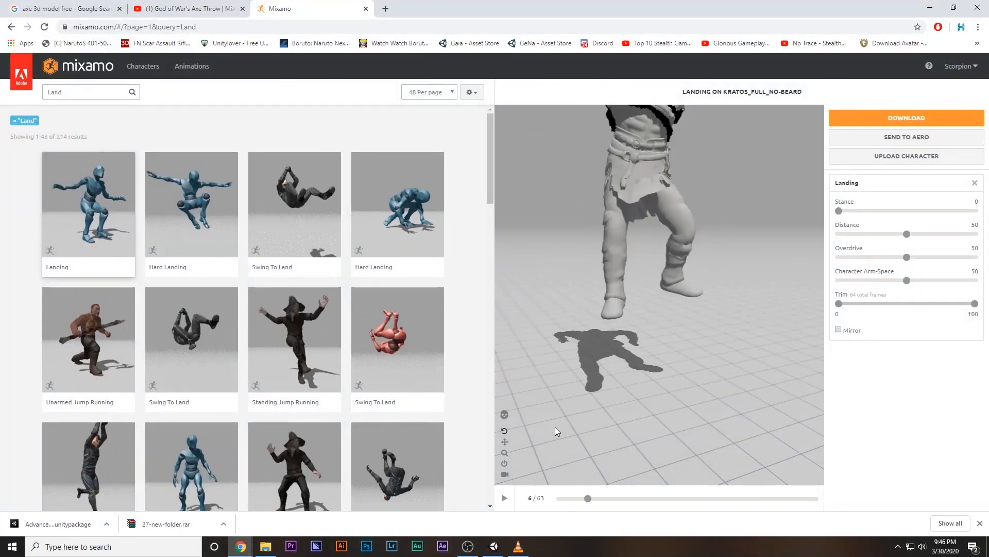
{"action": "left_click_drag", "start_coordinate": [588, 498], "coordinate": [745, 499]}
{"action": "left_click_drag", "start_coordinate": [622, 285], "coordinate": [664, 281]}
{"action": "key", "text": "alt+Tab"}
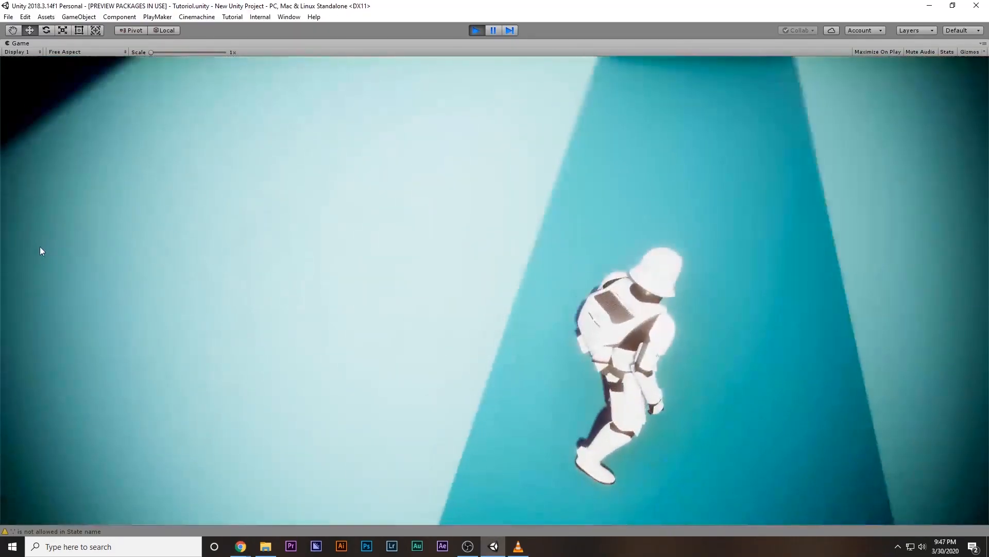
{"action": "left_click", "coordinate": [40, 247]}
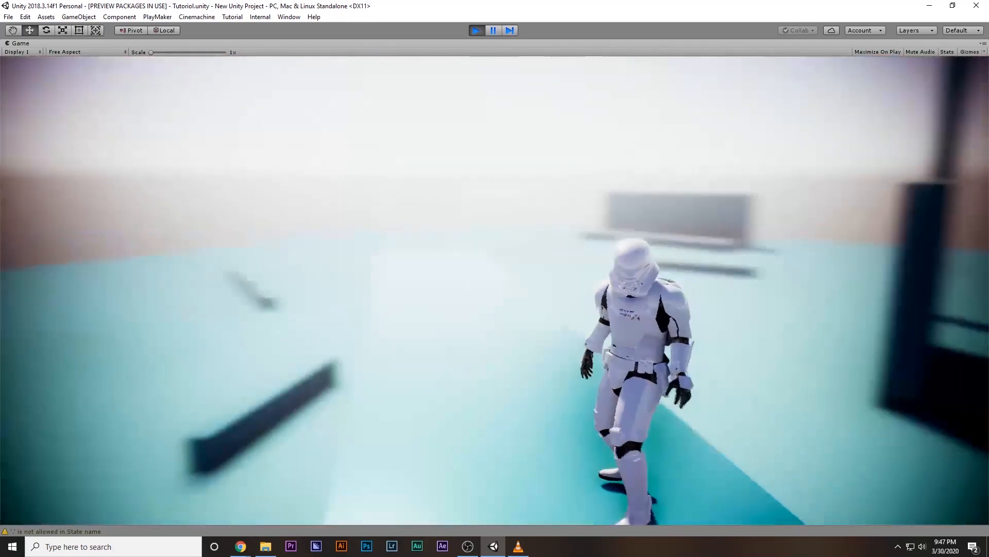